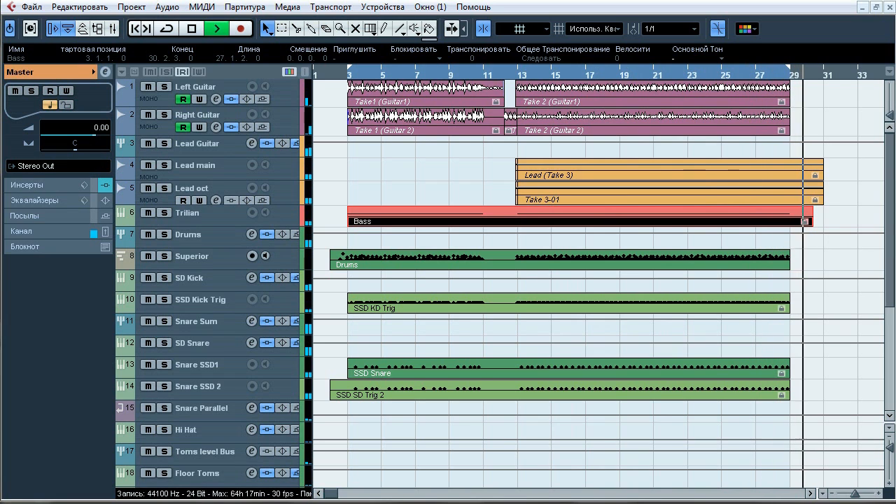
# Play the project and compare the Left Guitar and Right Guitar tracks soloed together against the full mix twice.
pyautogui.press('space')
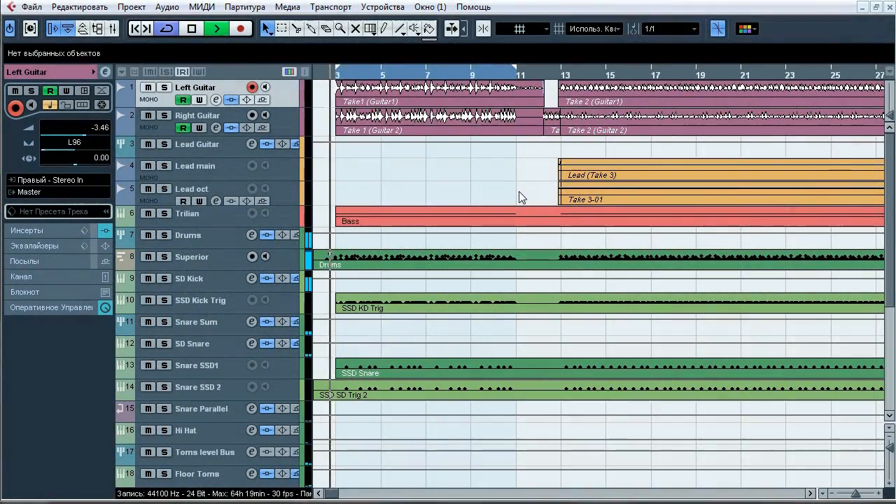
pyautogui.press('space')
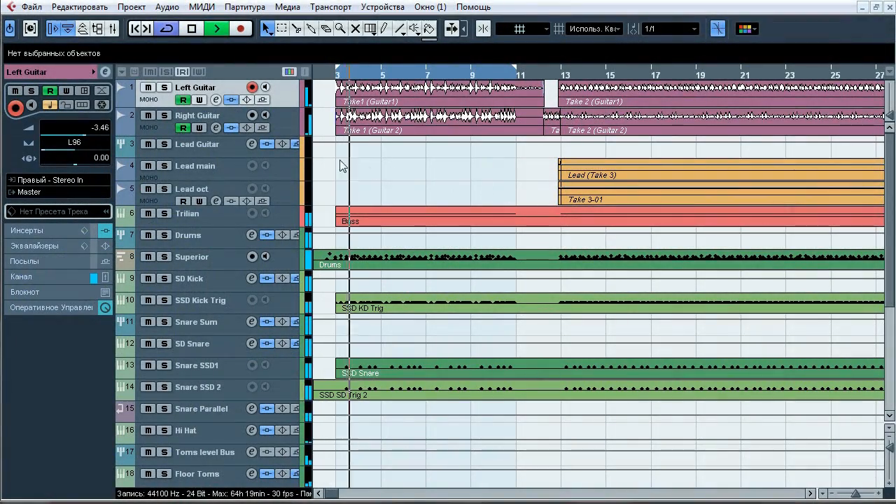
pyautogui.click(165, 117)
pyautogui.click(165, 89)
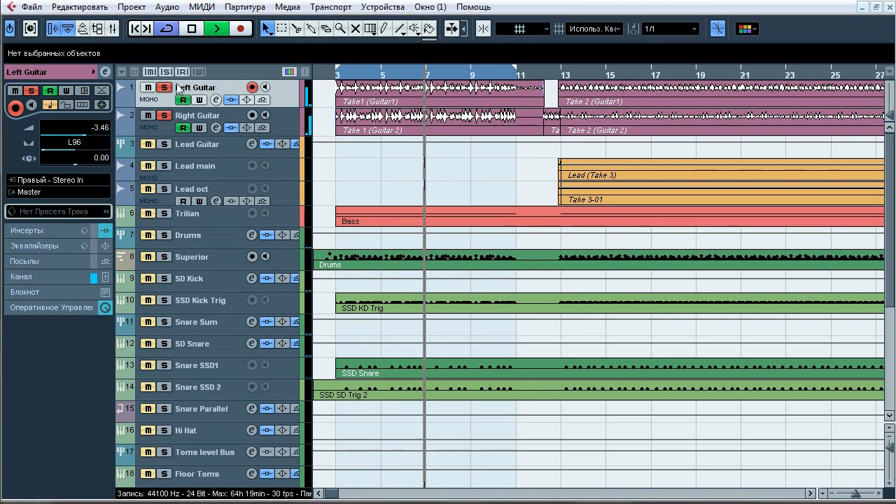
pyautogui.click(166, 72)
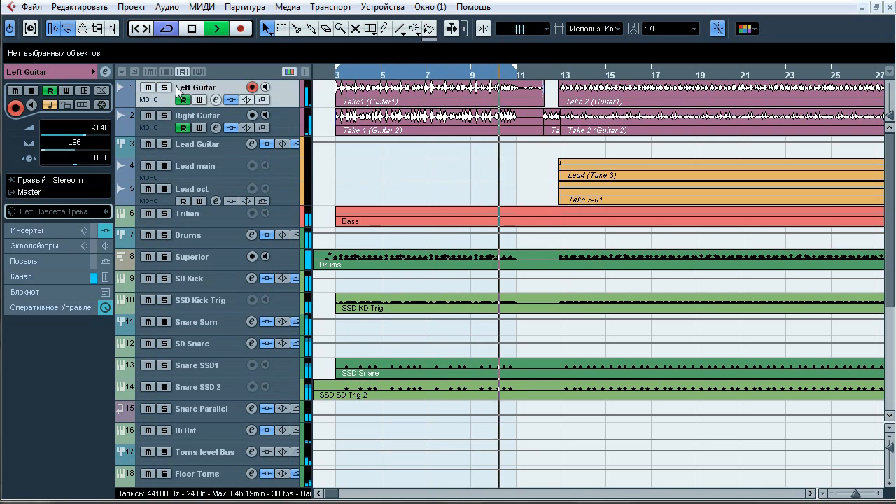
pyautogui.click(165, 89)
pyautogui.click(165, 116)
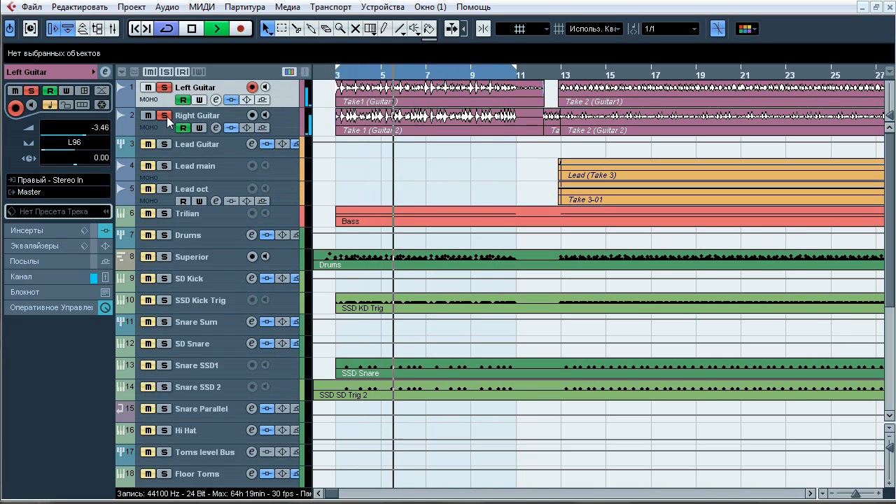
pyautogui.click(165, 117)
pyautogui.click(165, 89)
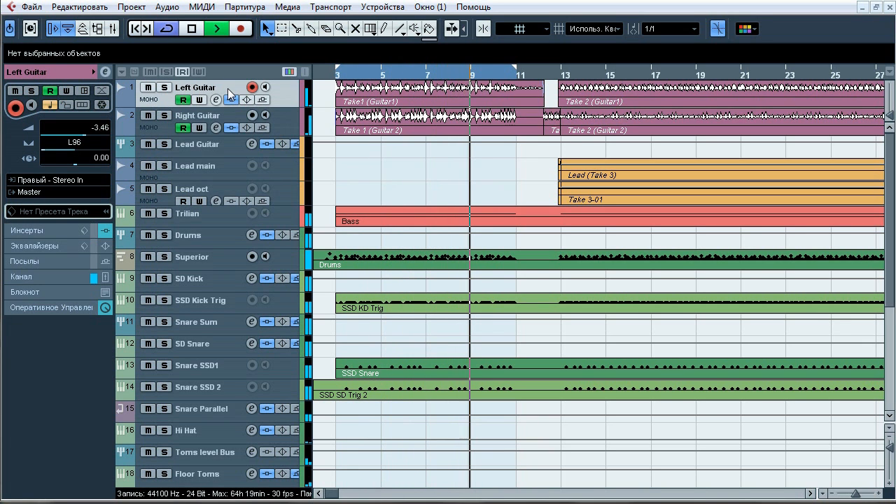
# Stop playback and turn on snapping for the project.
pyautogui.press('space')
pyautogui.click(478, 38)
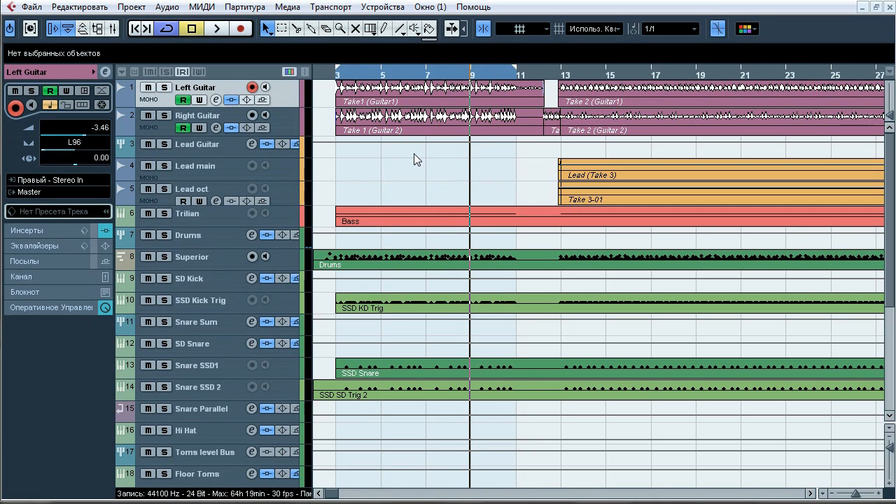
# Compare the channel settings and insert plug-ins of the Left Guitar and Right Guitar tracks.
pyautogui.keyDown('ctrl'); pyautogui.click(208, 117); pyautogui.keyUp('ctrl')
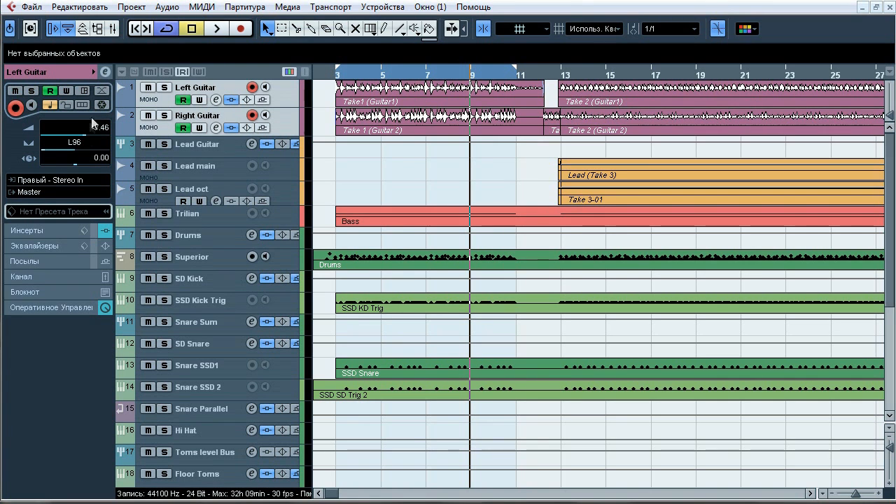
pyautogui.click(189, 121)
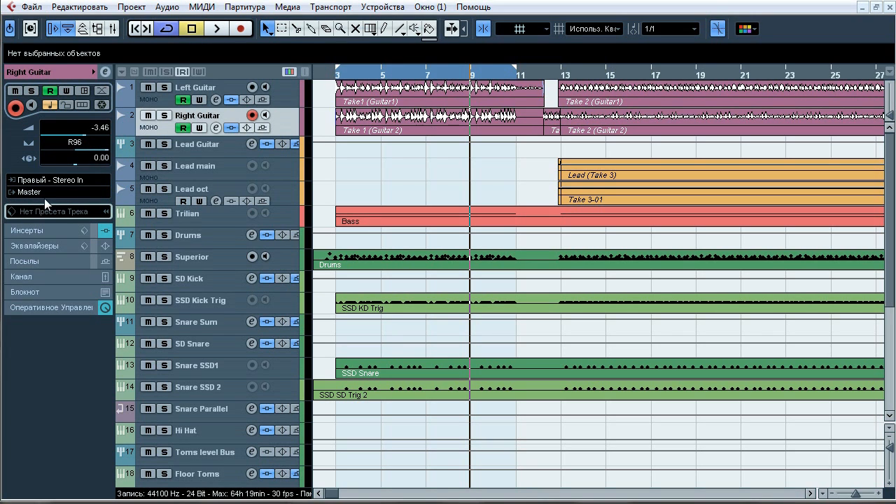
pyautogui.click(186, 86)
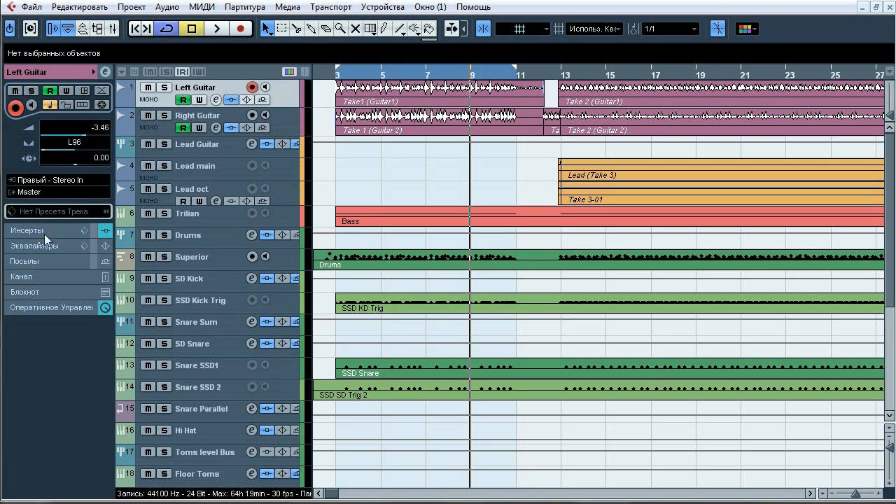
pyautogui.click(45, 233)
pyautogui.click(196, 116)
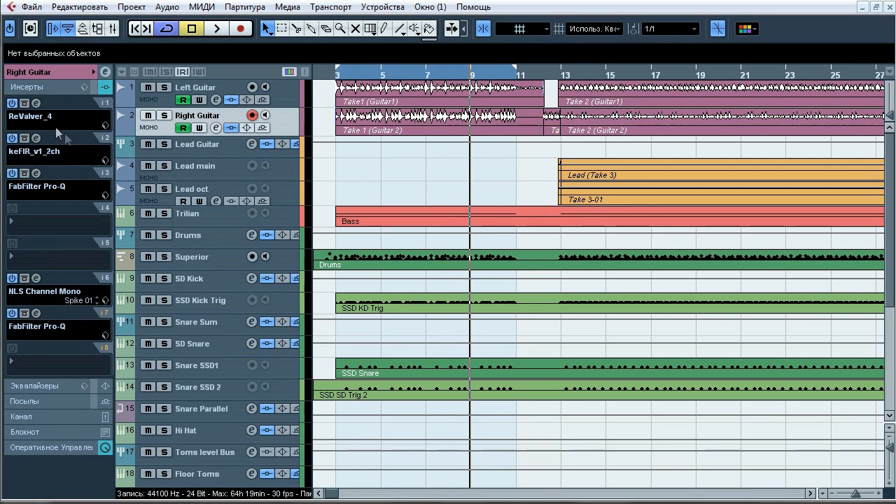
pyautogui.click(71, 87)
# Solo the Left Guitar track and start playback from bar 3.
pyautogui.click(170, 91)
pyautogui.click(168, 88)
pyautogui.click(336, 77)
pyautogui.press('space')
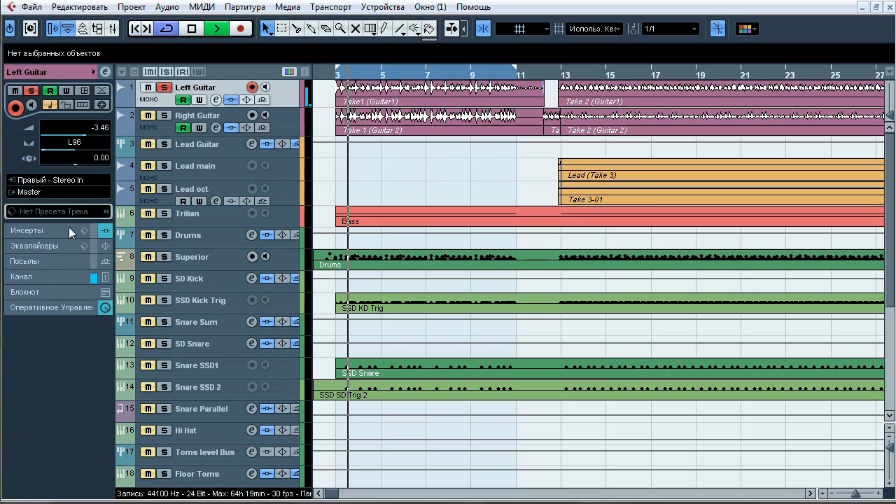
# Show the Left Guitar's inserts, compare its sound with all inserts bypassed and active, and stop playback.
pyautogui.click(72, 231)
pyautogui.click(232, 100)
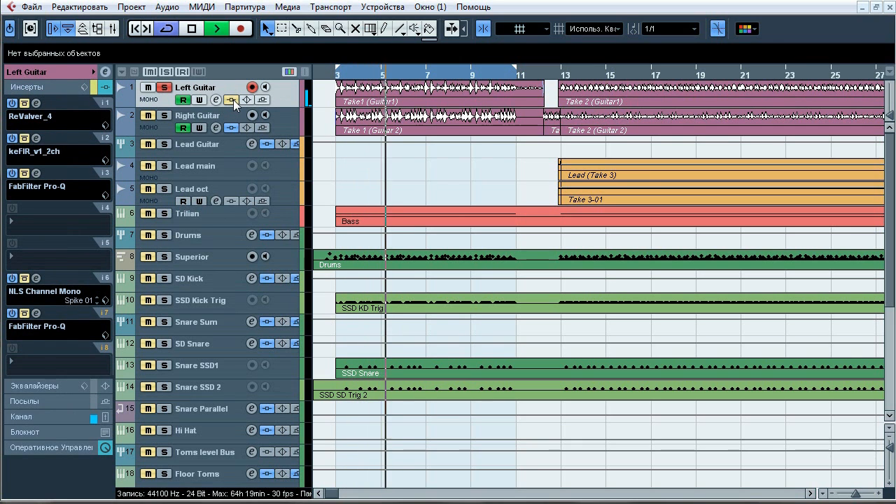
pyautogui.click(234, 101)
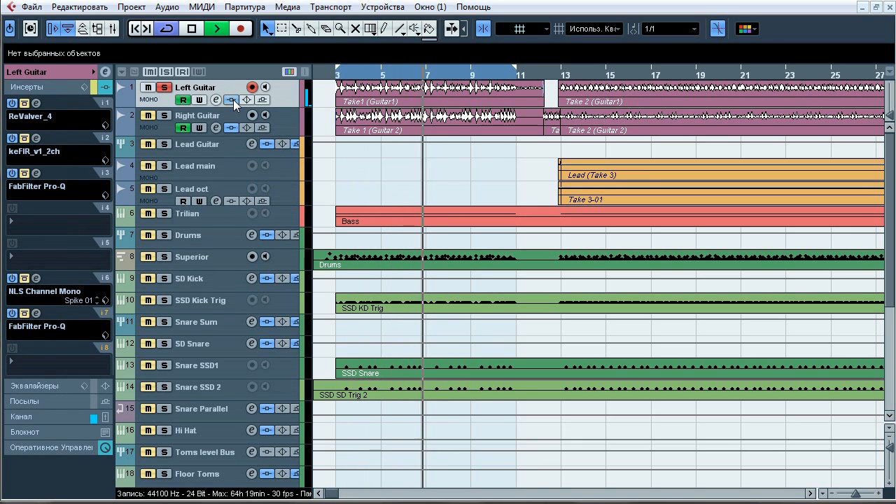
pyautogui.click(232, 101)
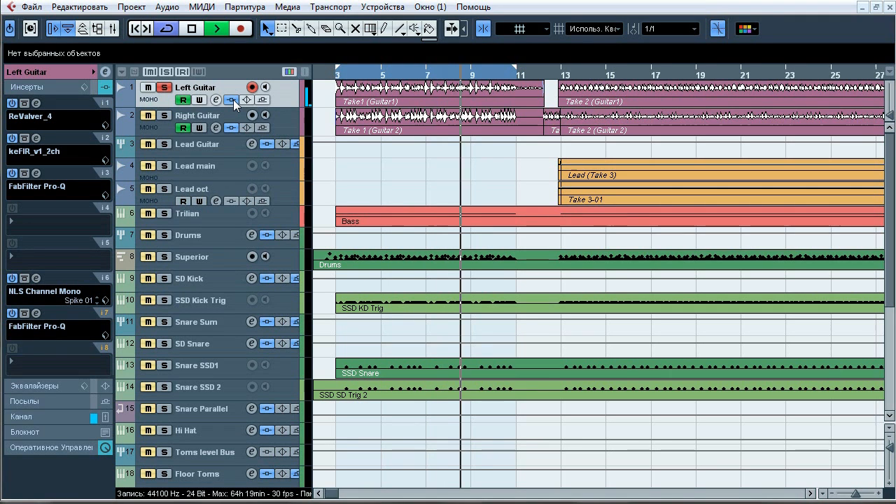
pyautogui.click(232, 101)
pyautogui.press('space')
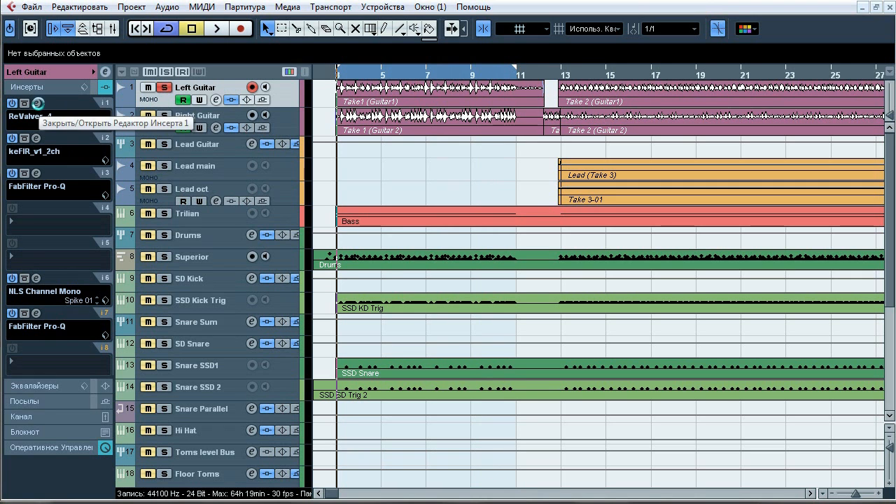
# Open the Left Guitar's ReValver_4 insert and audition Stomps A with the Greener overdrive switched off and back on.
pyautogui.click(38, 103)
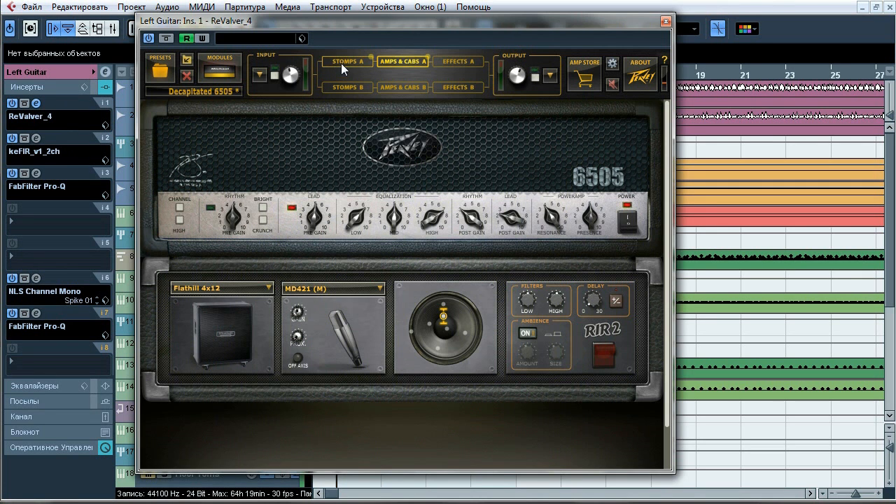
pyautogui.click(341, 63)
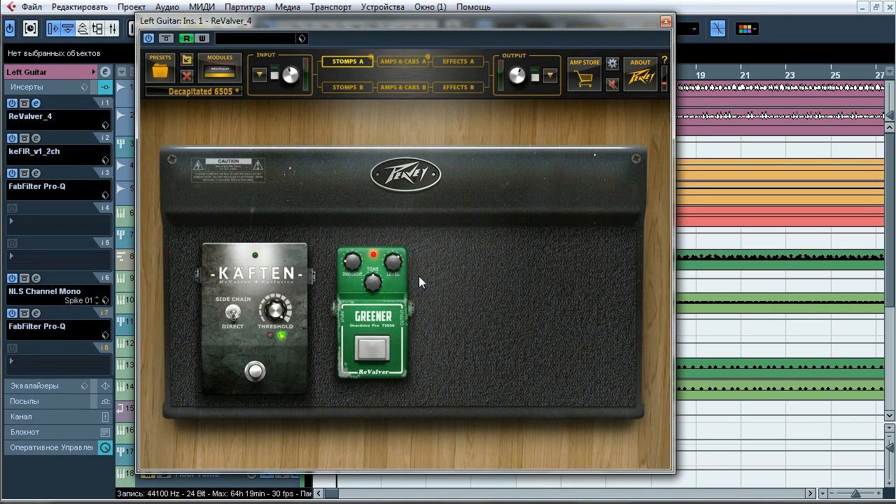
pyautogui.click(374, 351)
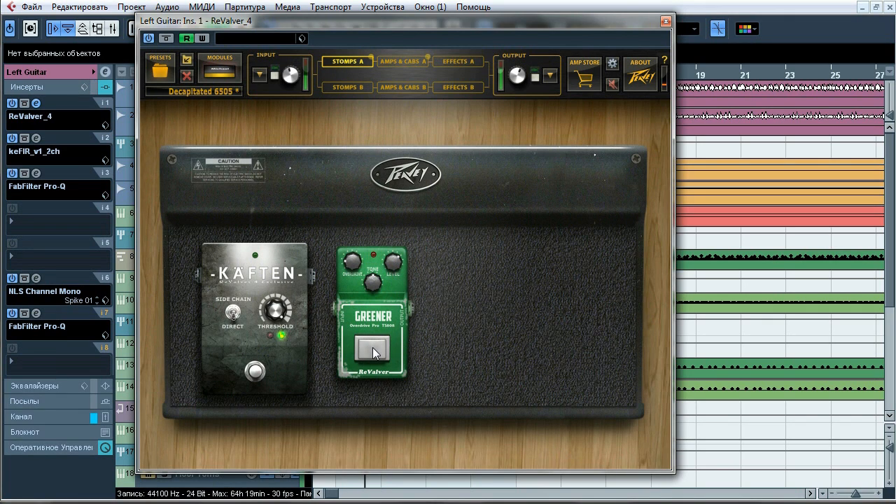
pyautogui.click(373, 350)
# Show Amps & Cabs A and audition the Peavey 6505 amp with its power switched off and back on.
pyautogui.click(414, 67)
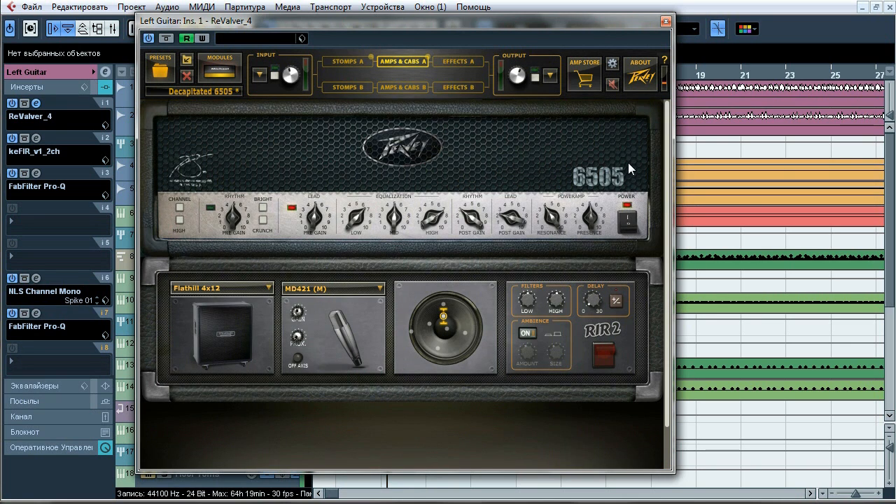
pyautogui.click(630, 226)
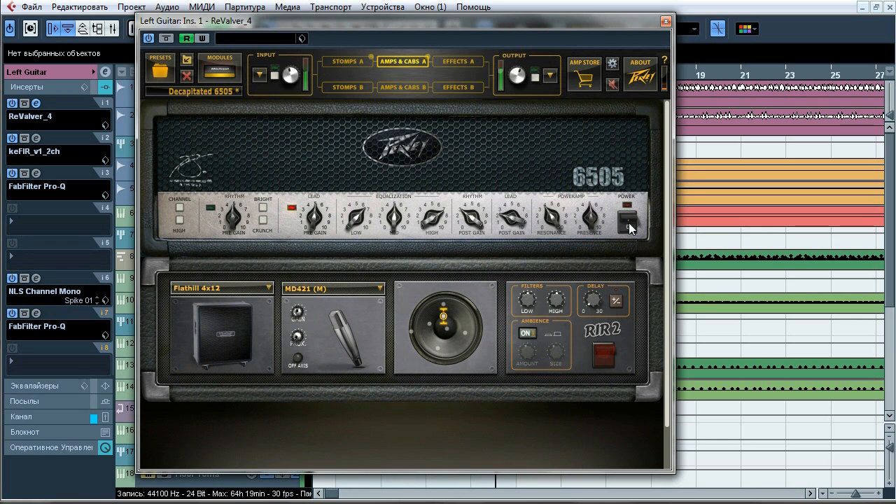
pyautogui.click(630, 225)
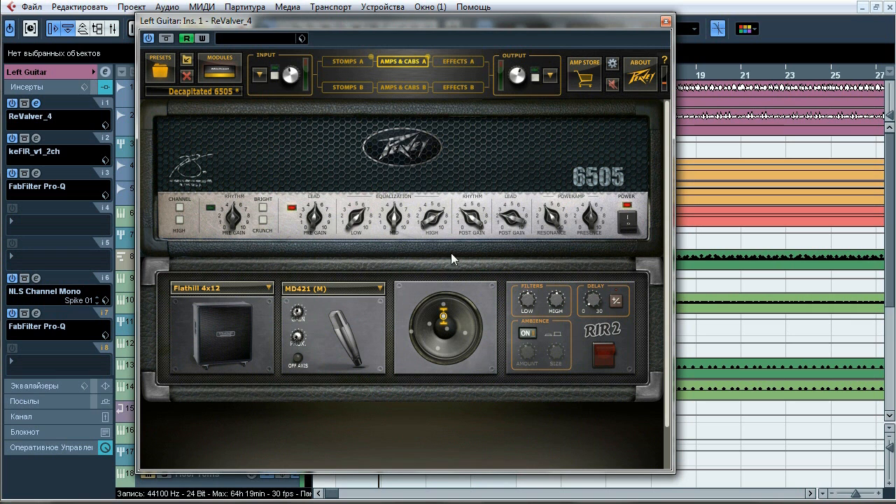
# Inspect the Peavey 6505's circuit on its module tweak page, and close the ReValver_4 editor.
pyautogui.rightClick(449, 152)
pyautogui.click(405, 217)
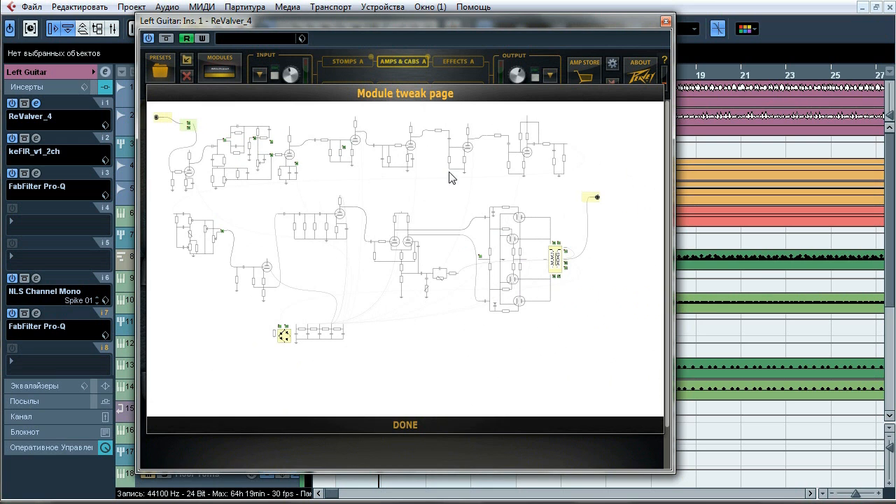
pyautogui.click(404, 424)
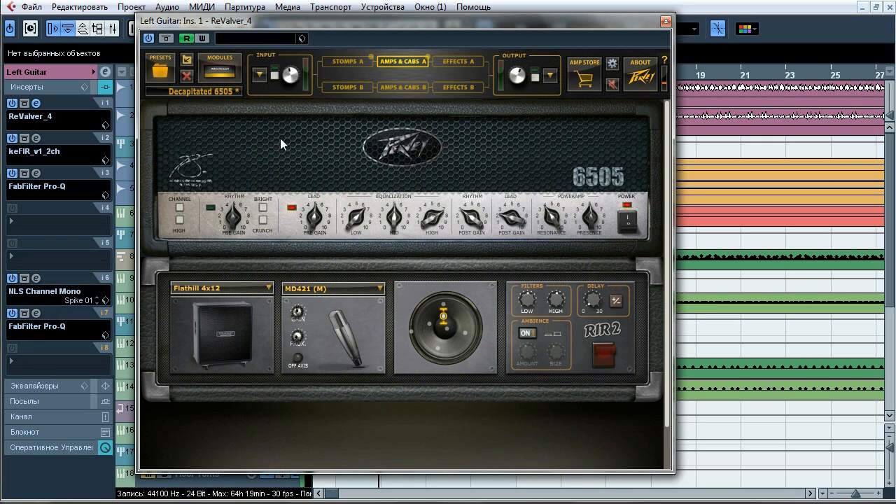
pyautogui.click(666, 21)
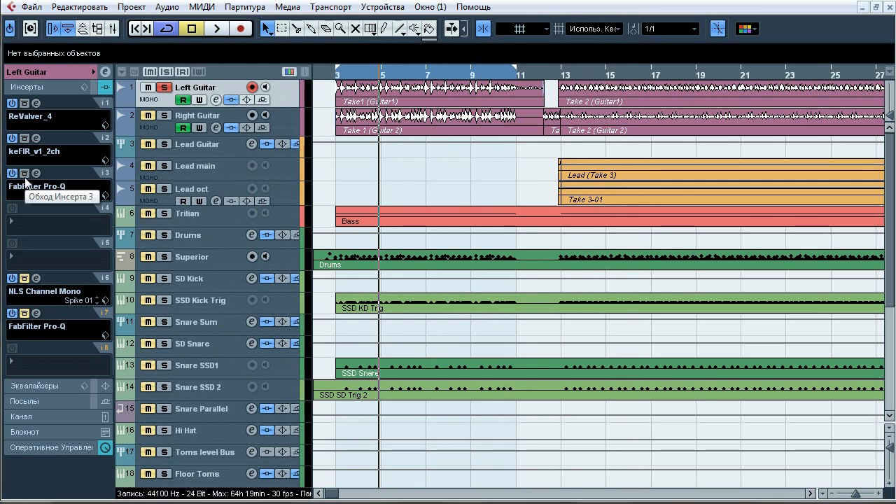
# With the insert 3 FabFilter Pro-Q bypassed, compare the Left Guitar's sound with the keFIR_v1_2ch insert bypassed and active.
pyautogui.click(36, 139)
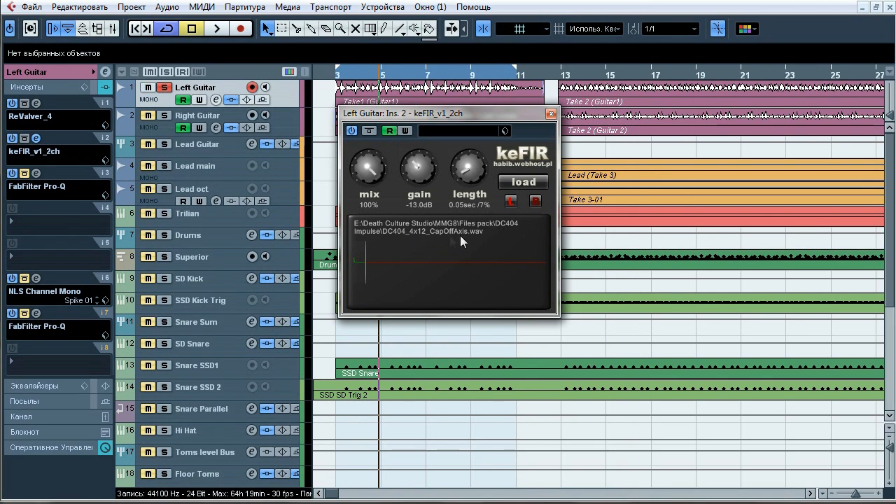
pyautogui.press('space')
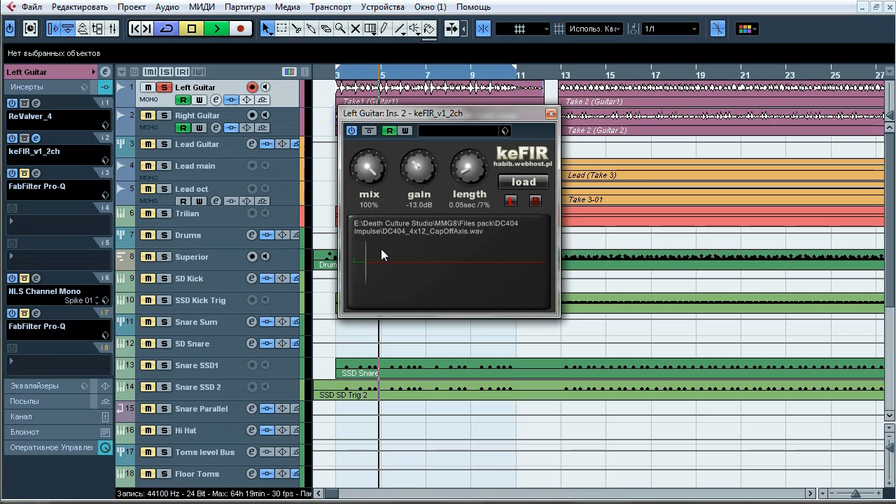
pyautogui.click(371, 133)
pyautogui.click(371, 133)
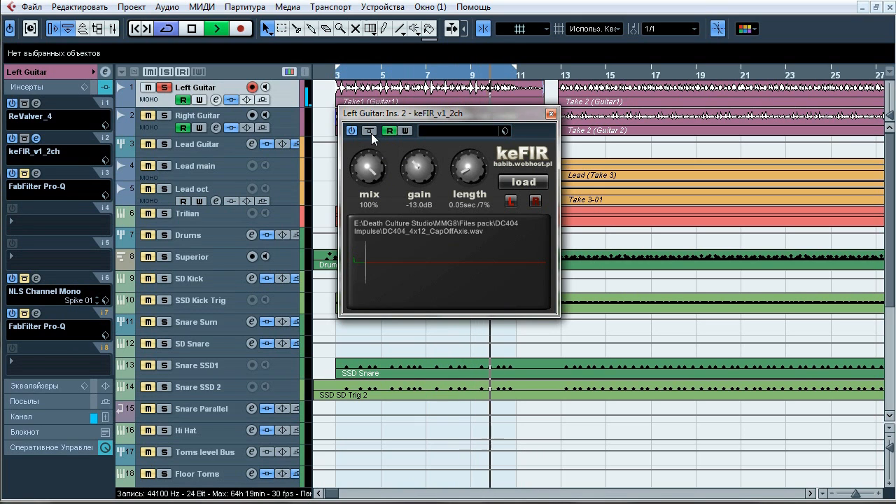
pyautogui.click(372, 133)
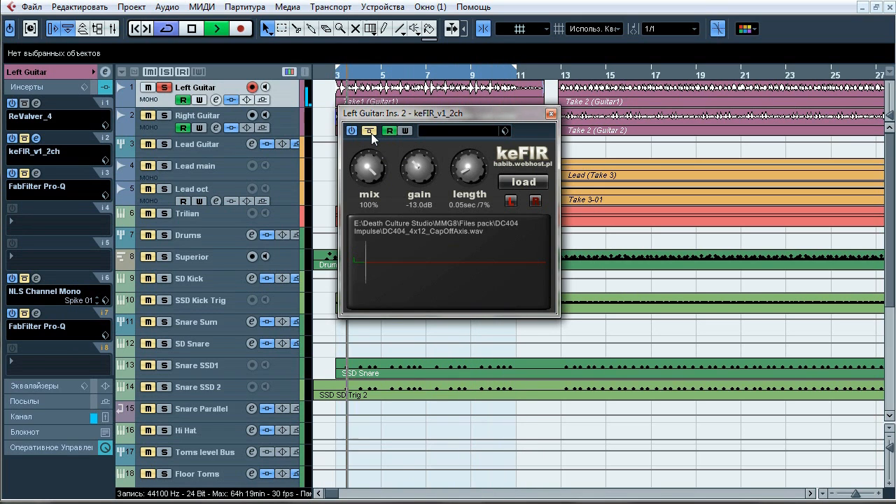
pyautogui.click(371, 133)
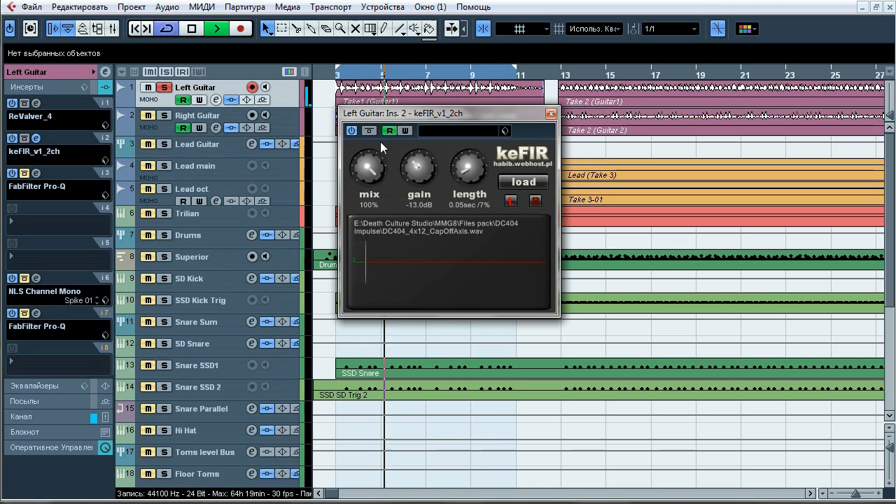
pyautogui.press('space')
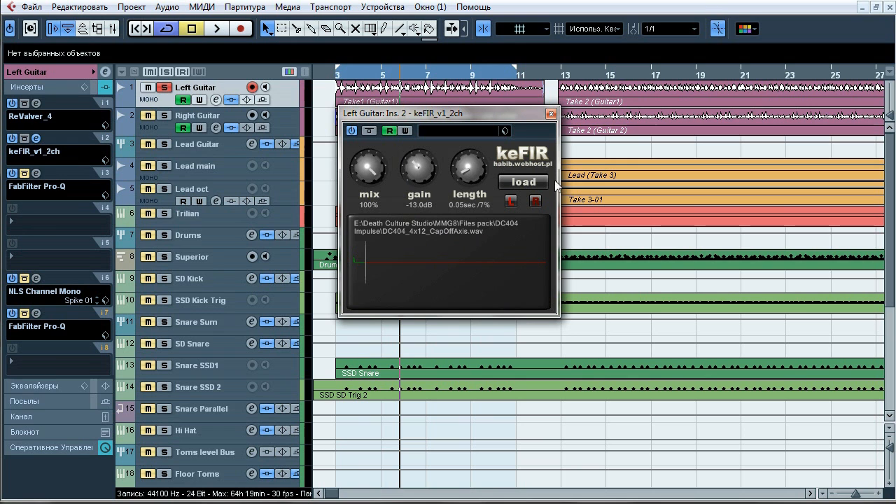
pyautogui.click(550, 114)
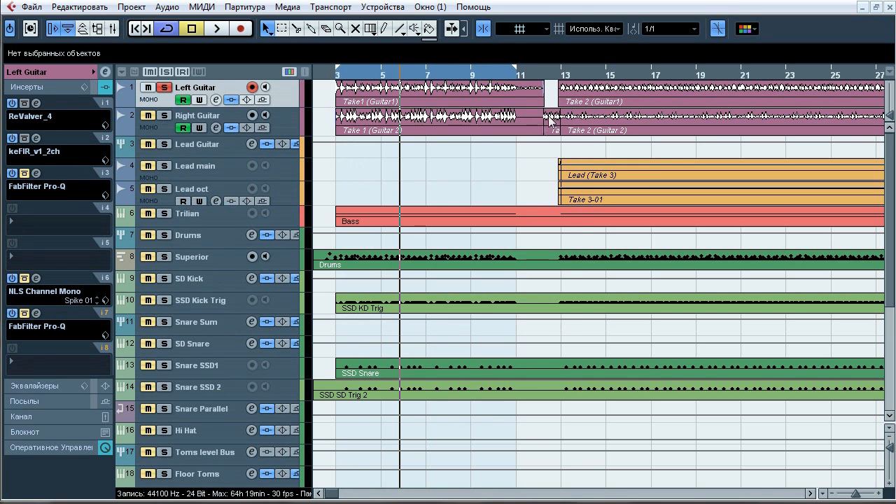
# Open the Left Guitar's insert 3 FabFilter Pro-Q and compare the looped playback with it bypassed and active, leaving it active.
pyautogui.click(37, 173)
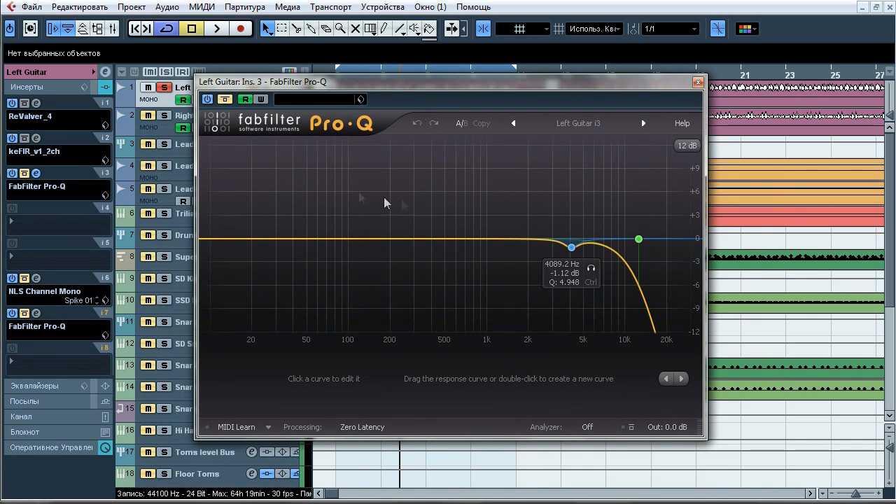
pyautogui.press('space')
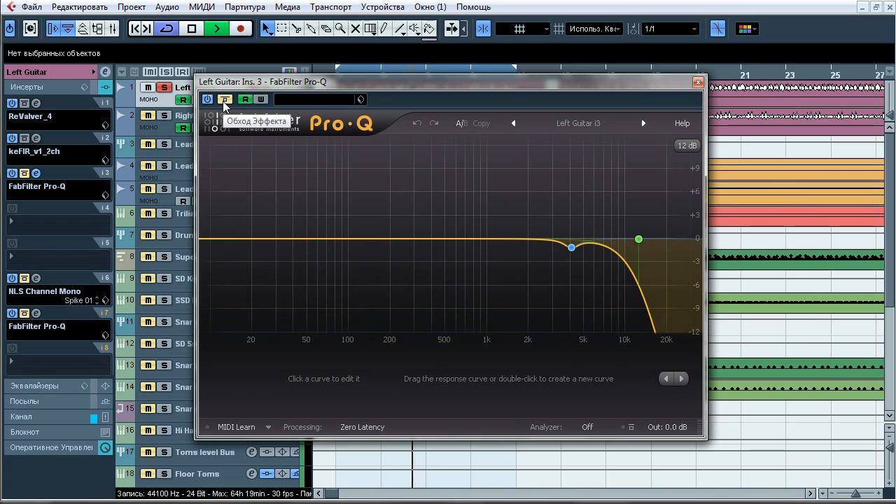
pyautogui.click(224, 100)
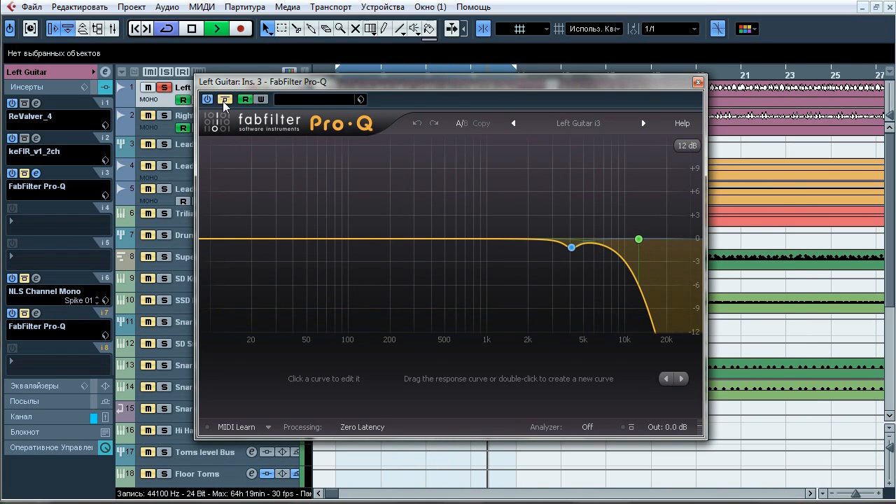
pyautogui.click(224, 101)
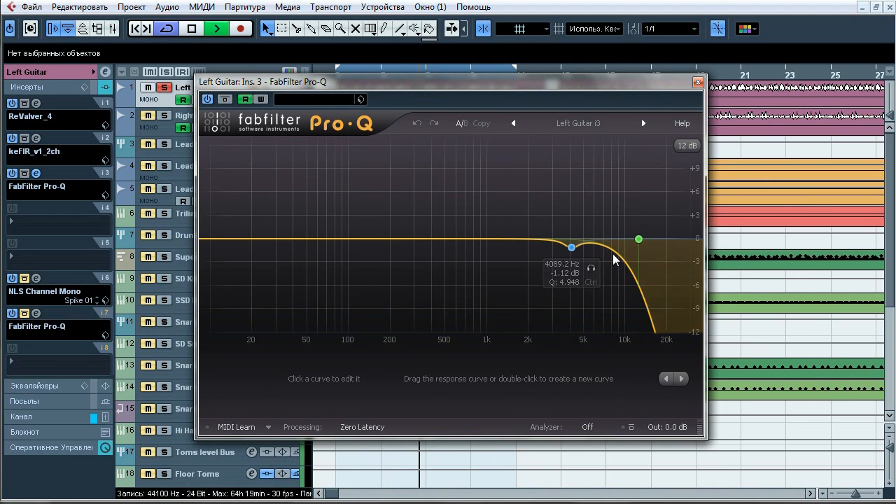
# Audition insert 3 Pro-Q's 12518 Hz and 4089.2 Hz bands in isolation, compare the 4089.2 Hz cut off and on, and close the editor.
pyautogui.moveTo(651, 236)
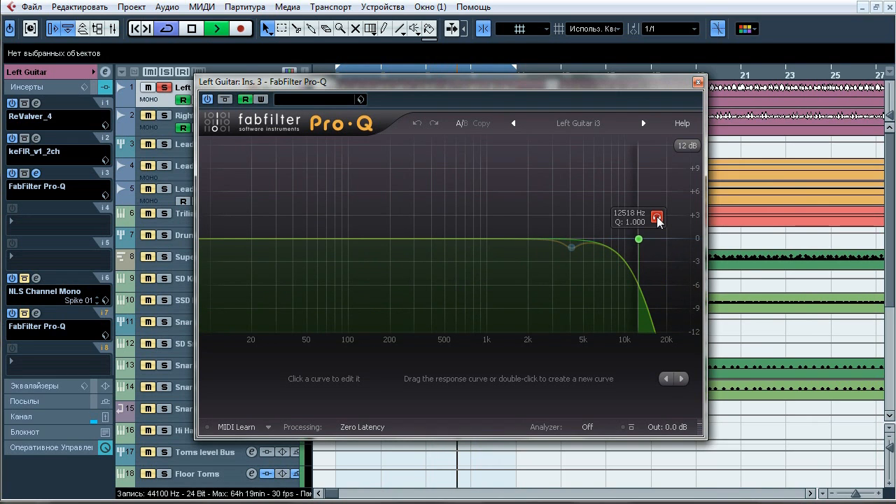
pyautogui.moveTo(571, 238)
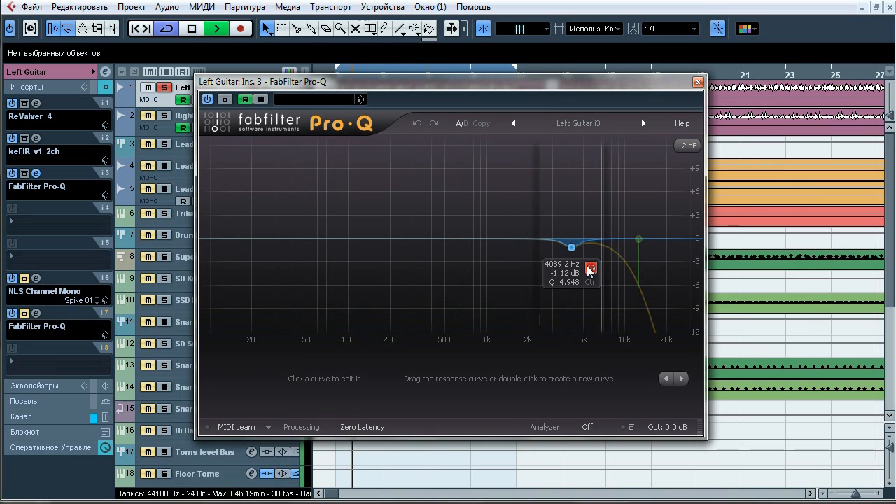
pyautogui.moveTo(593, 211); pyautogui.dragTo(550, 295)
pyautogui.click(570, 379)
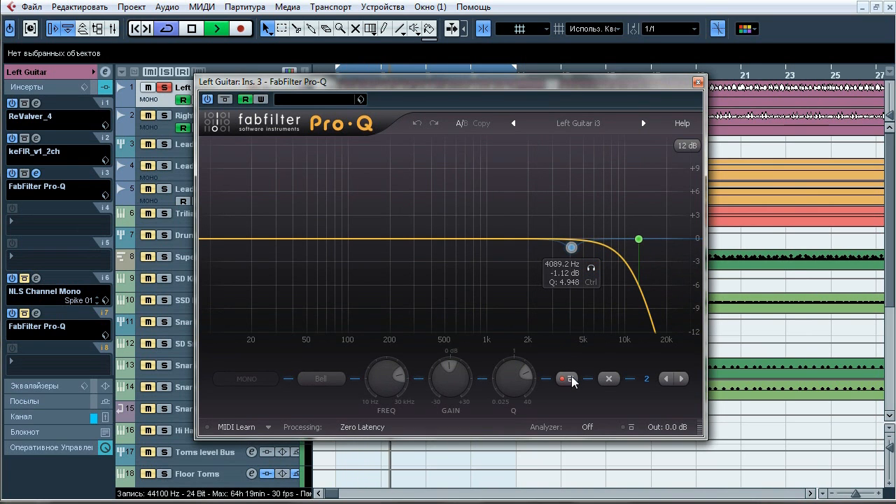
pyautogui.click(569, 379)
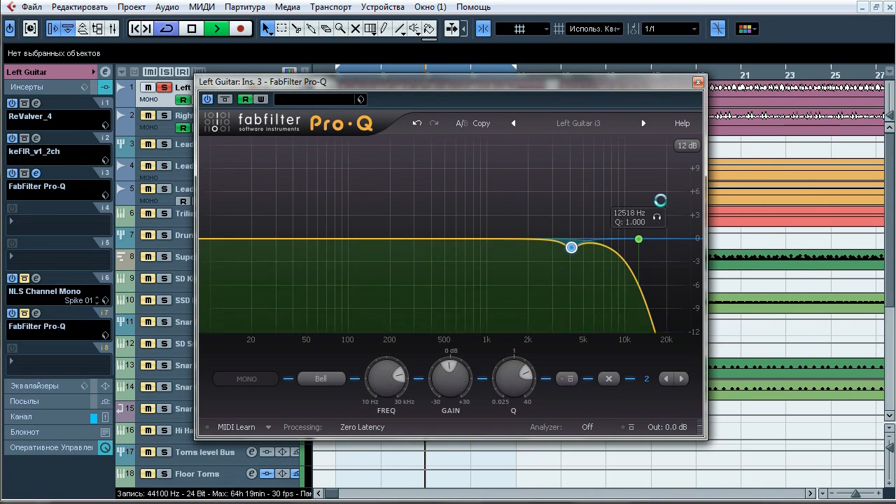
pyautogui.press('space')
pyautogui.click(698, 82)
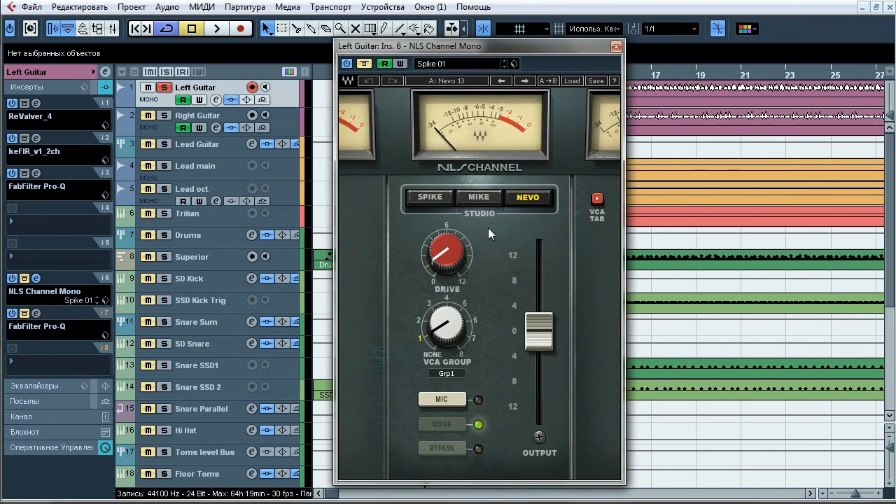
# Compare the Left Guitar's playback with the insert 6 NLS Channel Mono bypassed and active, leave it active, and close its editor.
pyautogui.press('space')
pyautogui.click(370, 67)
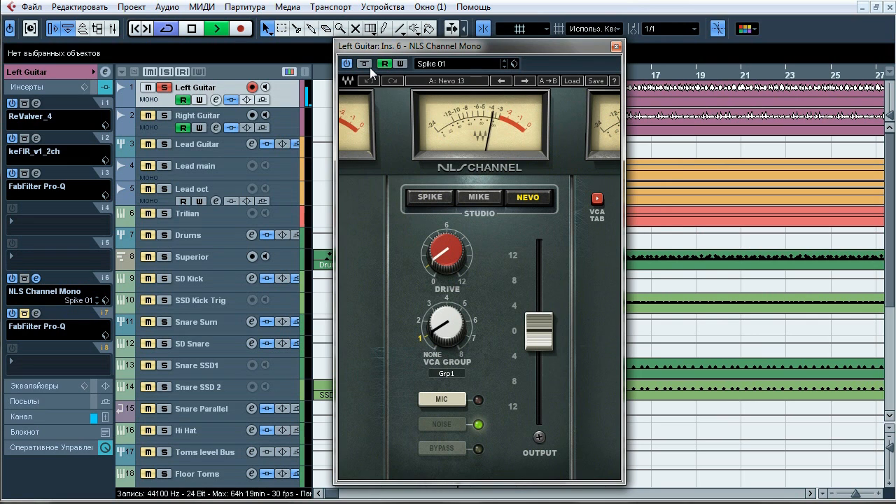
pyautogui.click(370, 67)
pyautogui.click(370, 67)
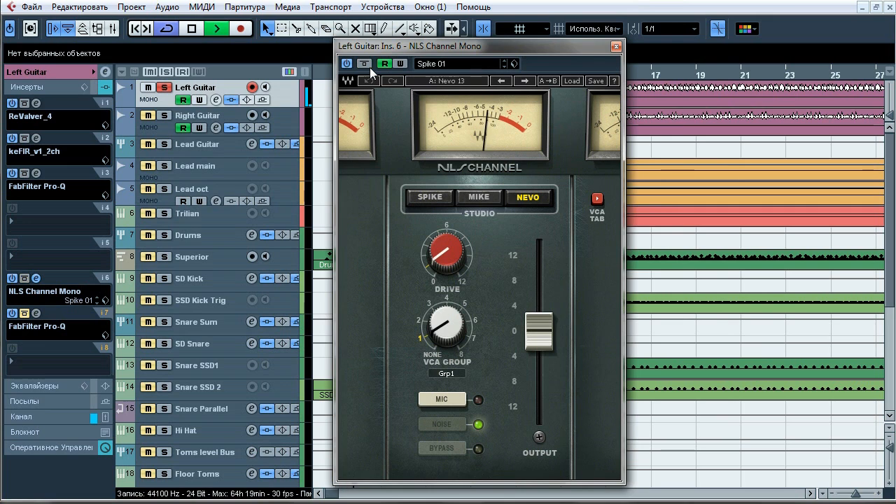
pyautogui.click(370, 68)
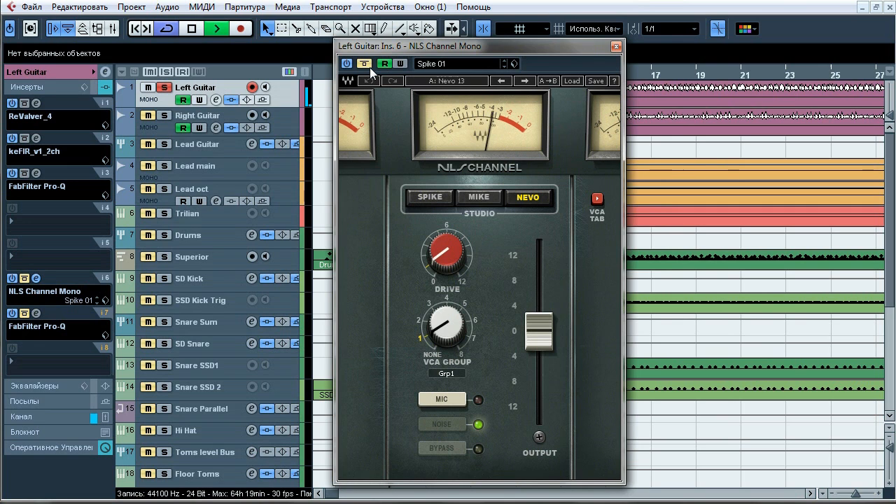
pyautogui.click(370, 68)
pyautogui.press('space')
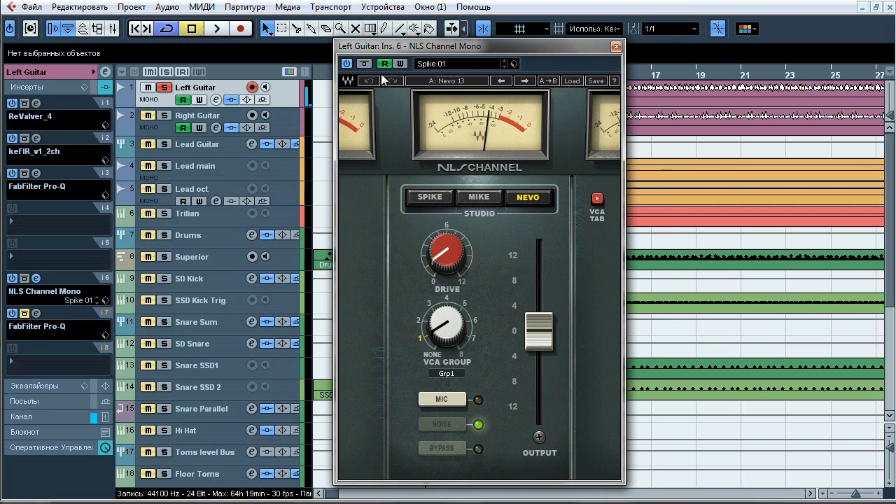
pyautogui.click(617, 47)
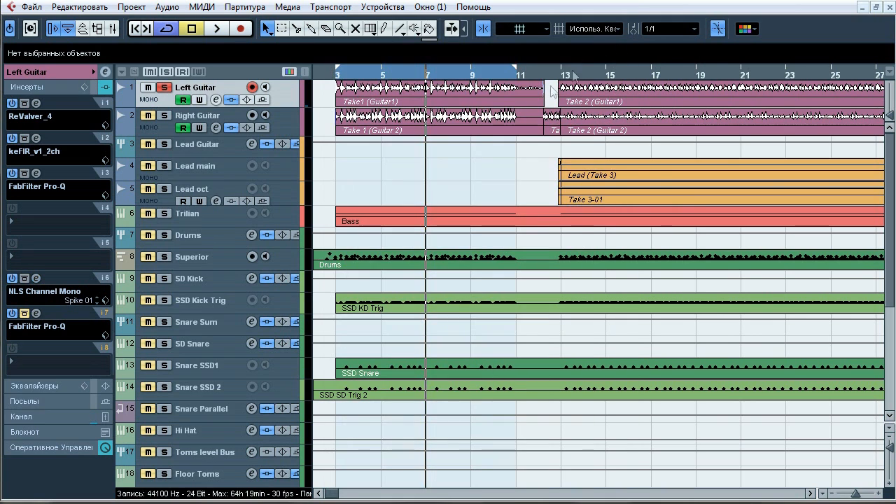
# Open the Left Guitar's insert 7 FabFilter Pro-Q and compare the playback with it bypassed and active, leaving it active.
pyautogui.click(36, 313)
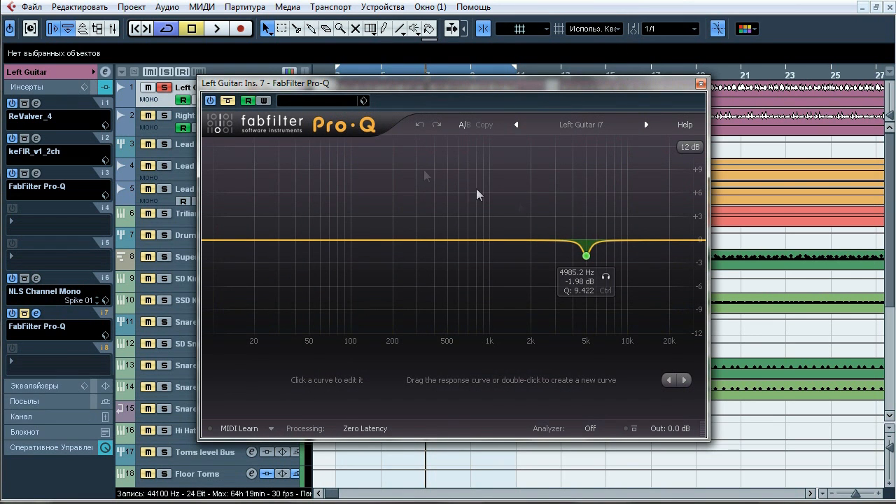
pyautogui.press('space')
pyautogui.click(229, 101)
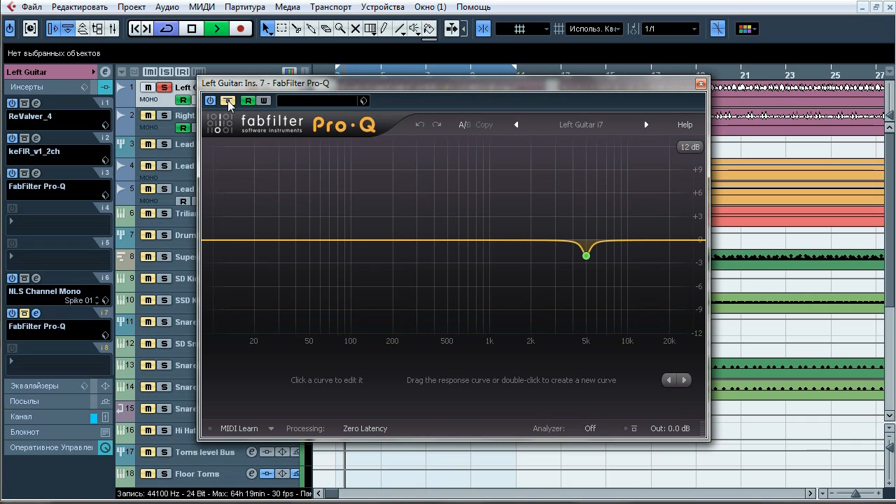
pyautogui.click(229, 103)
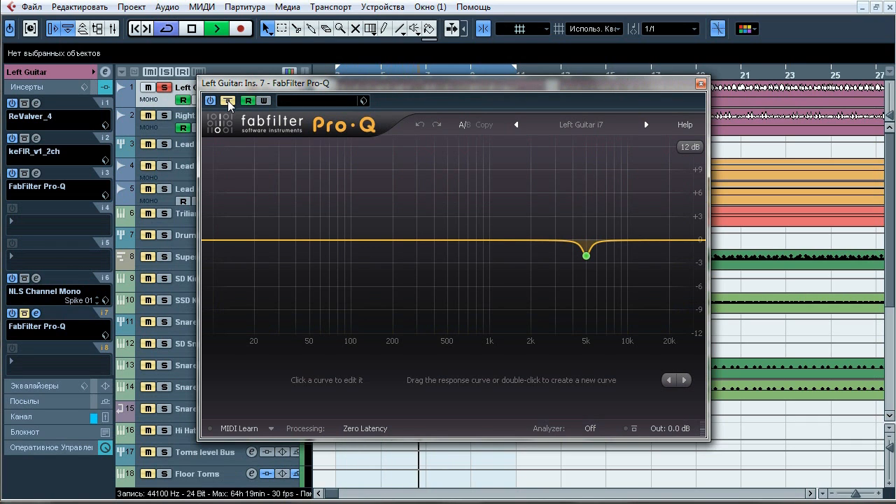
# Audition insert 7 Pro-Q's 4985.2 Hz band in isolation, compare its cut switched off and on, and close the editor.
pyautogui.moveTo(605, 280)
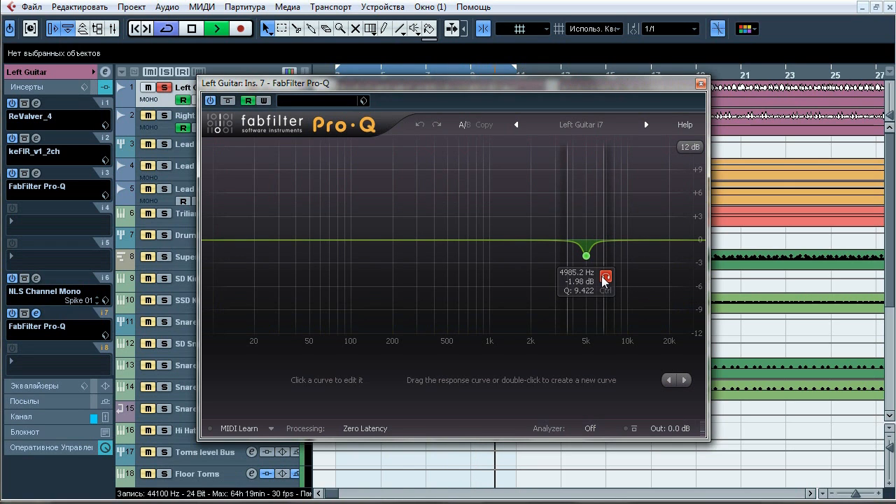
pyautogui.click(605, 277)
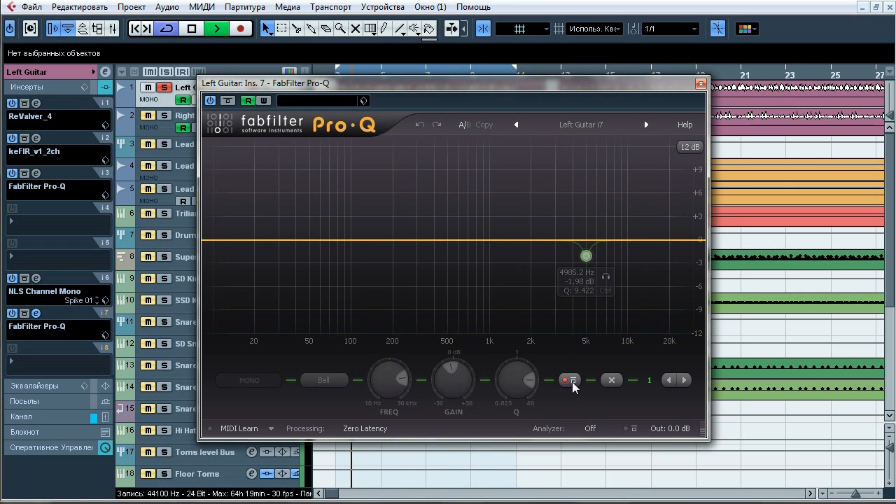
pyautogui.click(573, 382)
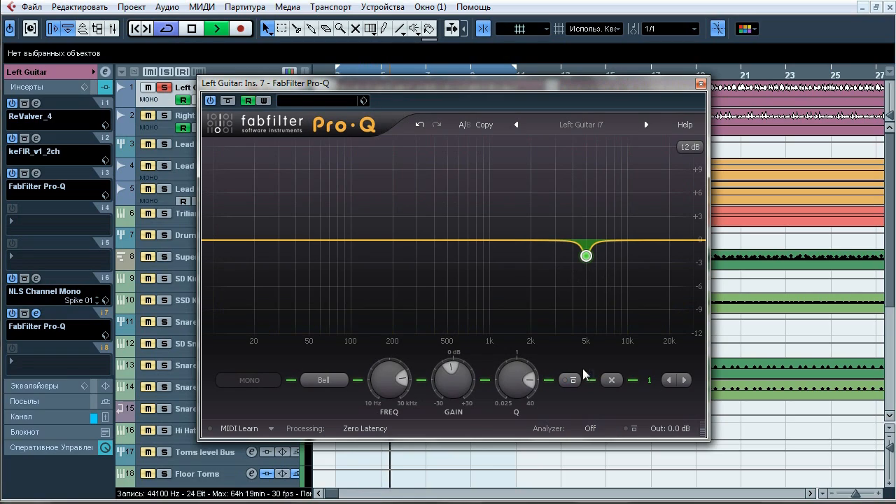
pyautogui.press('space')
pyautogui.click(700, 84)
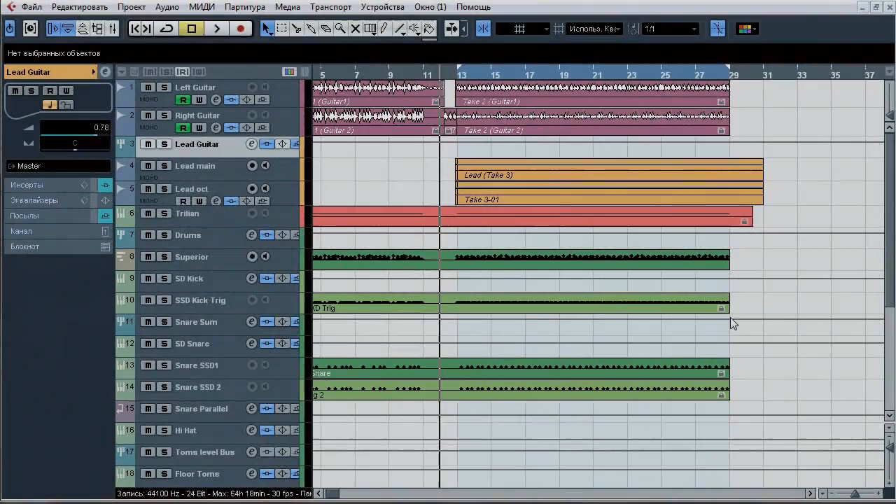
# Play the lead section from bar 13, alternating between the full mix and the soloed Lead Guitar group.
pyautogui.press('space')
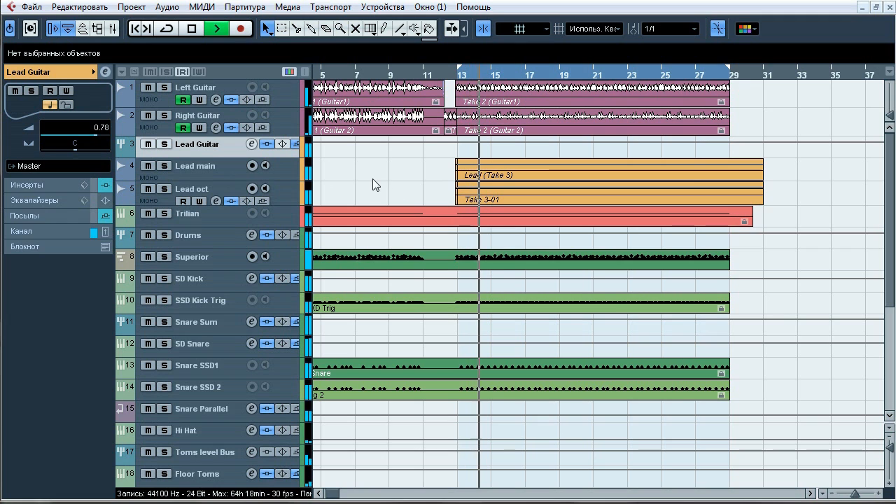
pyautogui.click(164, 145)
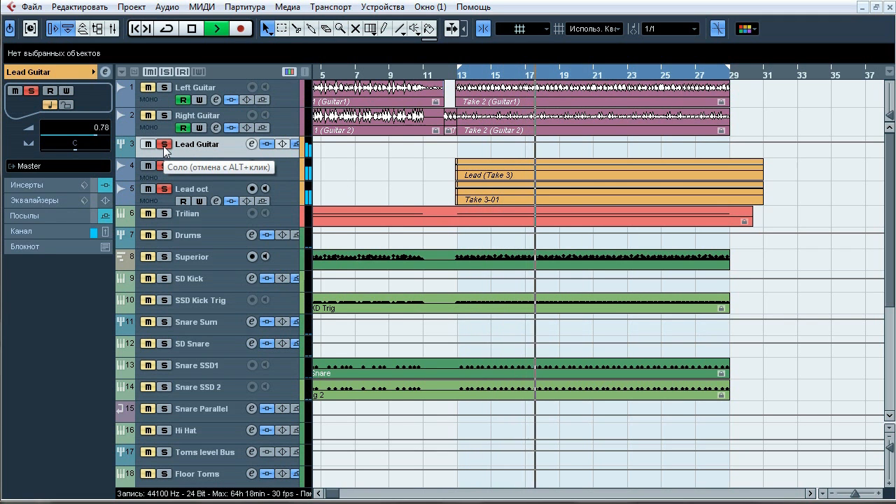
pyautogui.click(165, 146)
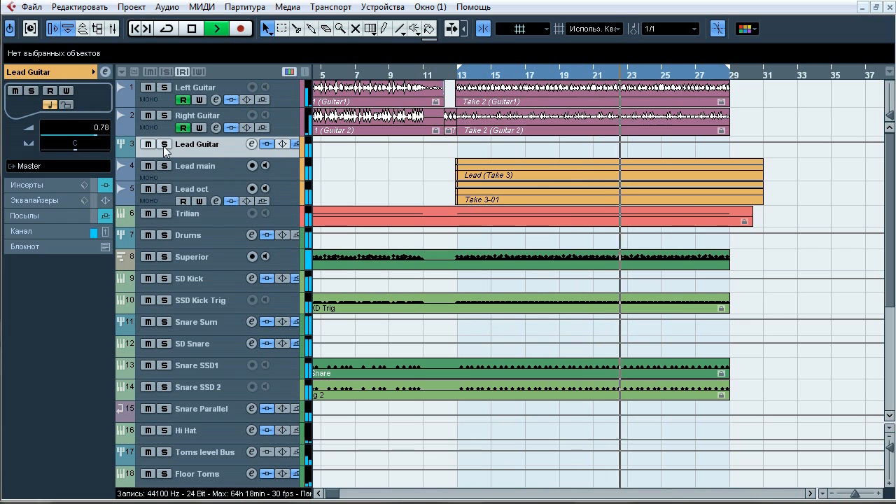
pyautogui.click(165, 146)
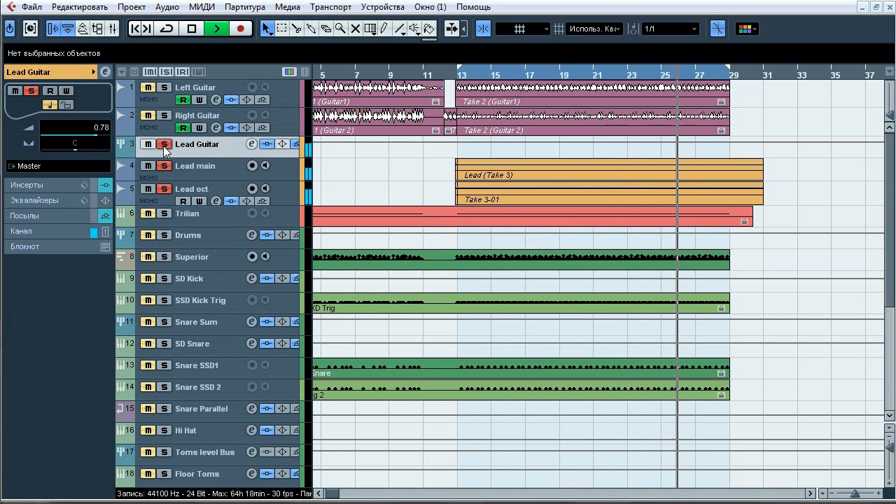
pyautogui.click(165, 145)
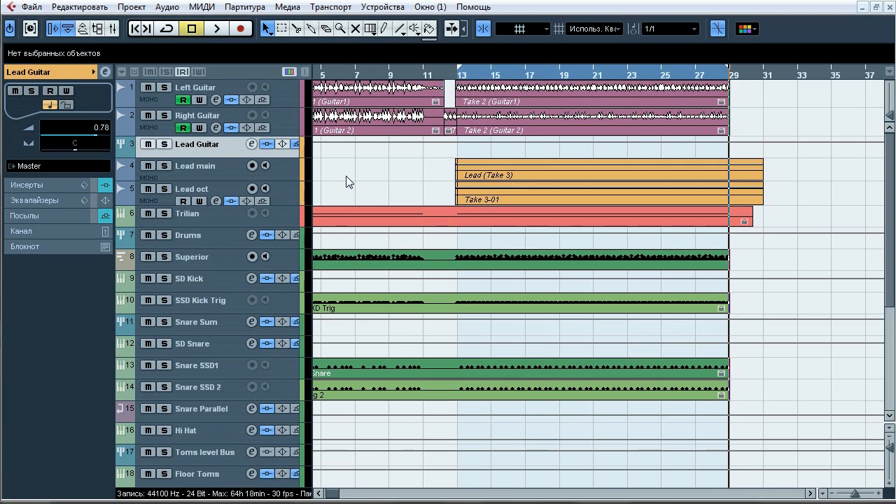
# Inspect the inserts of the Lead main and Lead oct tracks and their output routing through the Lead Guitar group to the Master.
pyautogui.click(218, 173)
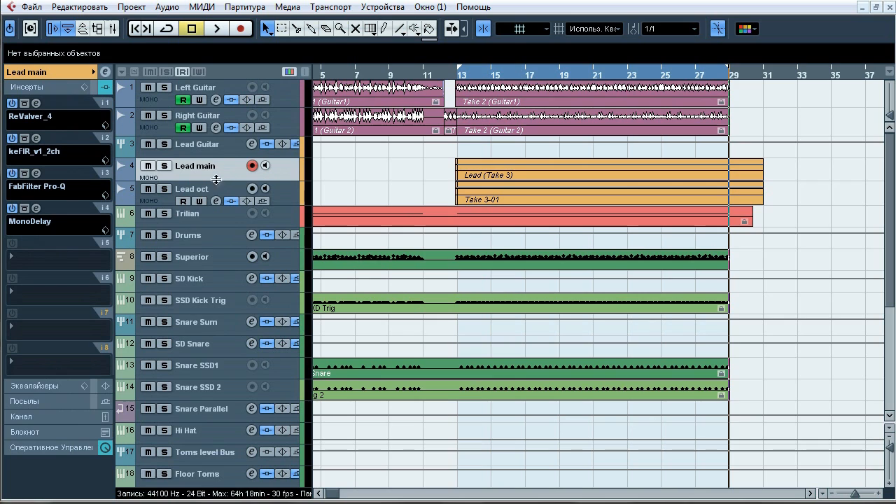
pyautogui.click(215, 186)
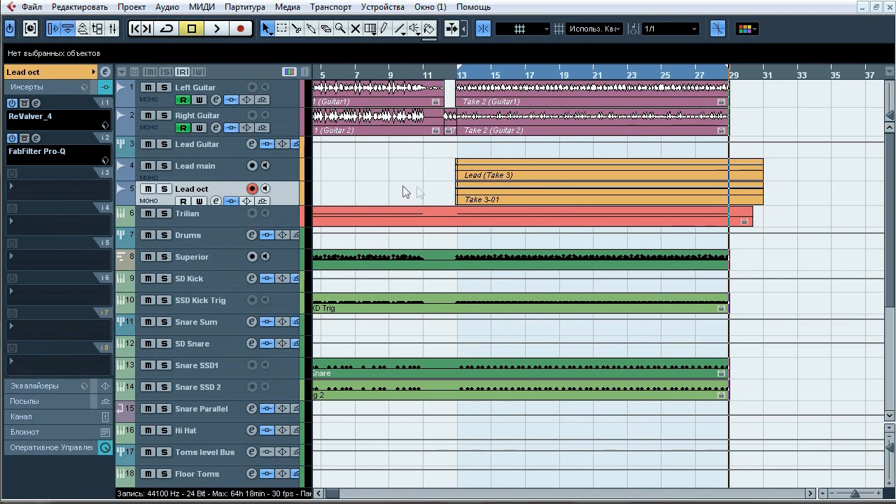
pyautogui.click(214, 173)
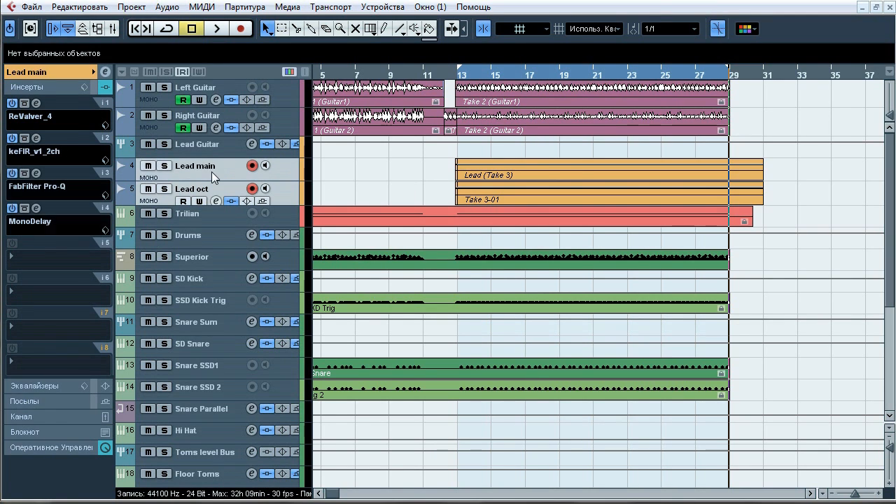
pyautogui.click(55, 77)
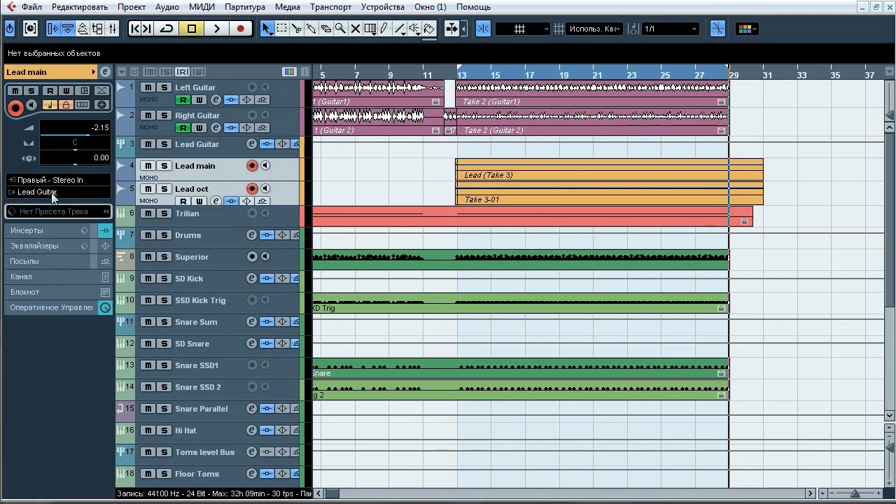
pyautogui.click(169, 149)
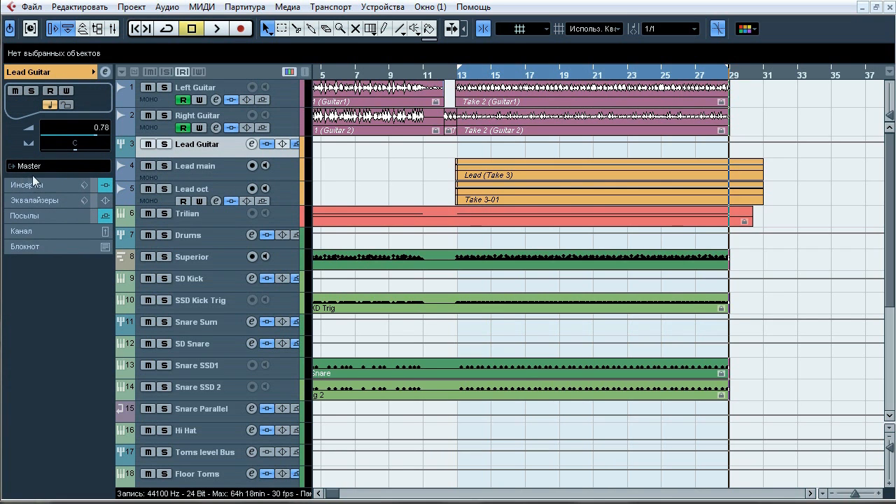
pyautogui.click(197, 168)
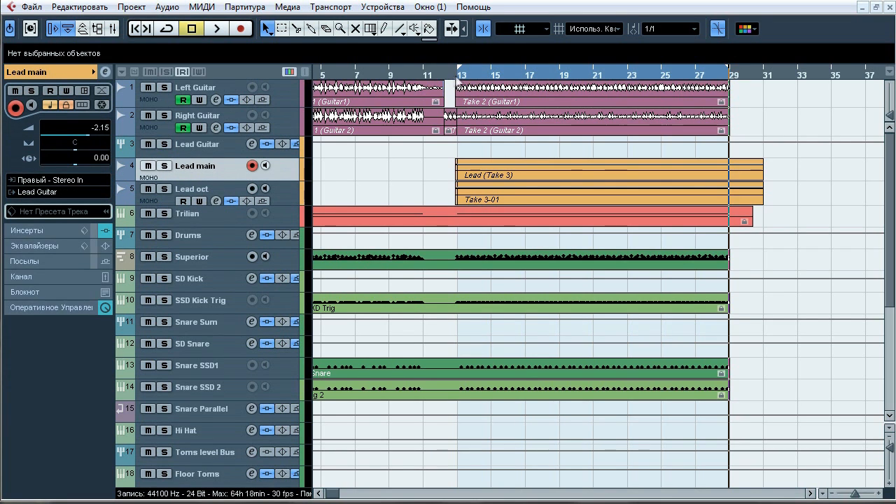
# Audition Lead main soloed without Lead oct and with the Lead Guitar group's inserts and sends bypassed, and show Lead main's insert plug-ins.
pyautogui.click(163, 166)
pyautogui.press('space')
pyautogui.click(168, 189)
pyautogui.click(266, 145)
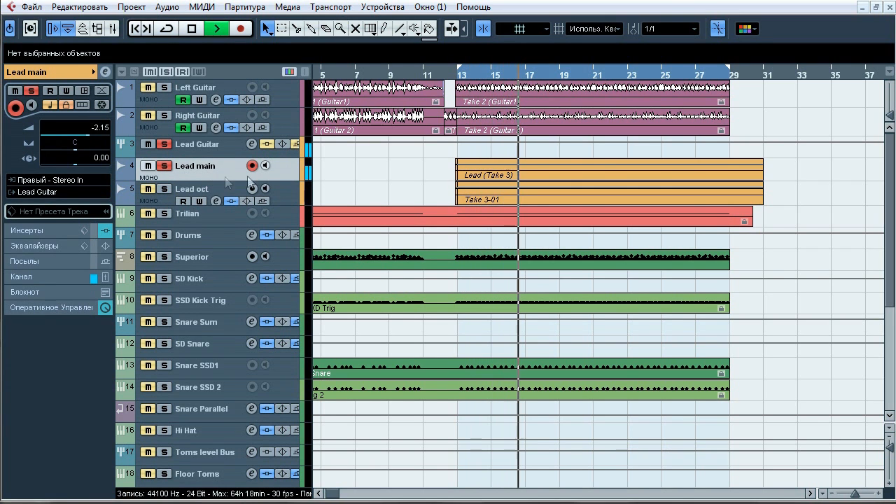
pyautogui.click(61, 232)
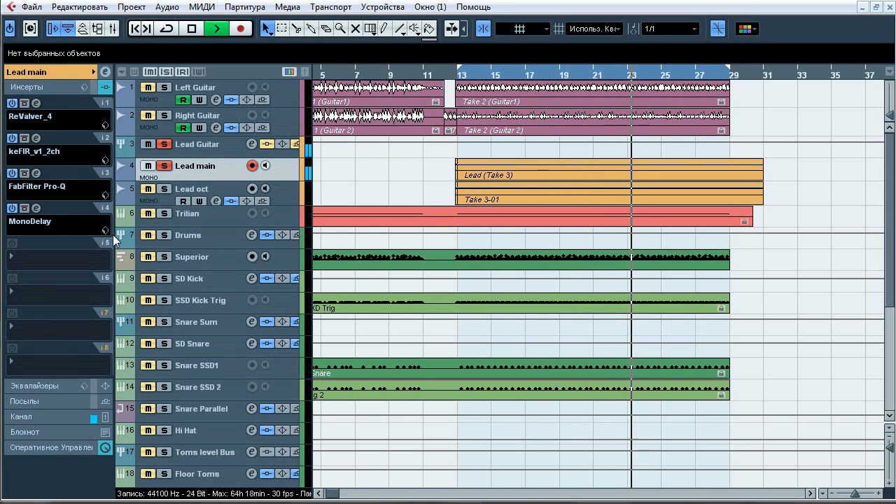
pyautogui.press('space')
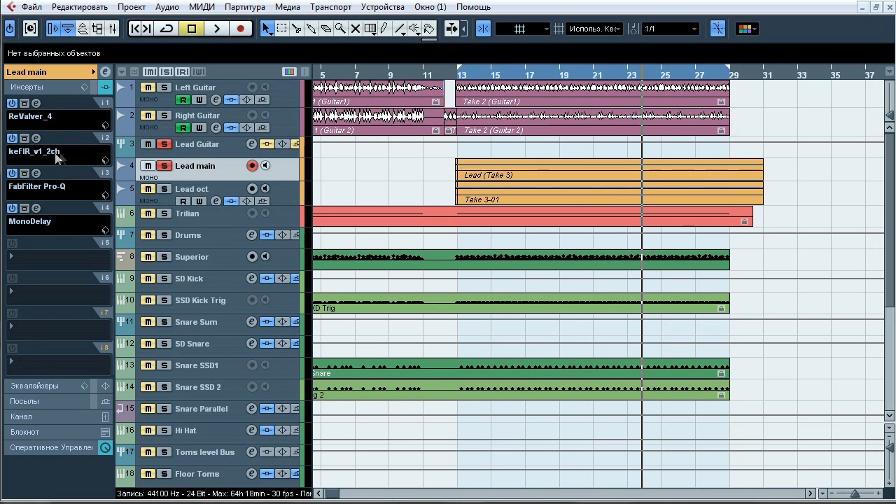
# Inspect the impulse settings in Lead main's keFIR_v1_2ch and show the insert 3 FabFilter Pro-Q curve.
pyautogui.click(36, 138)
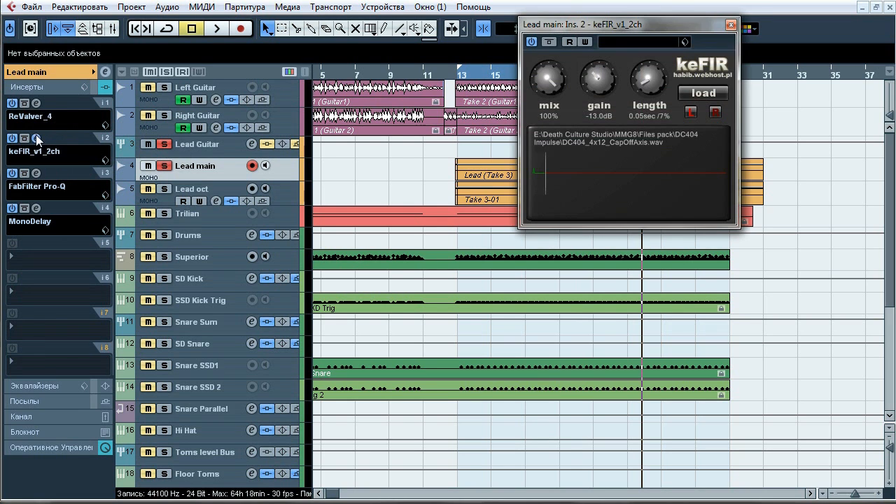
pyautogui.click(730, 26)
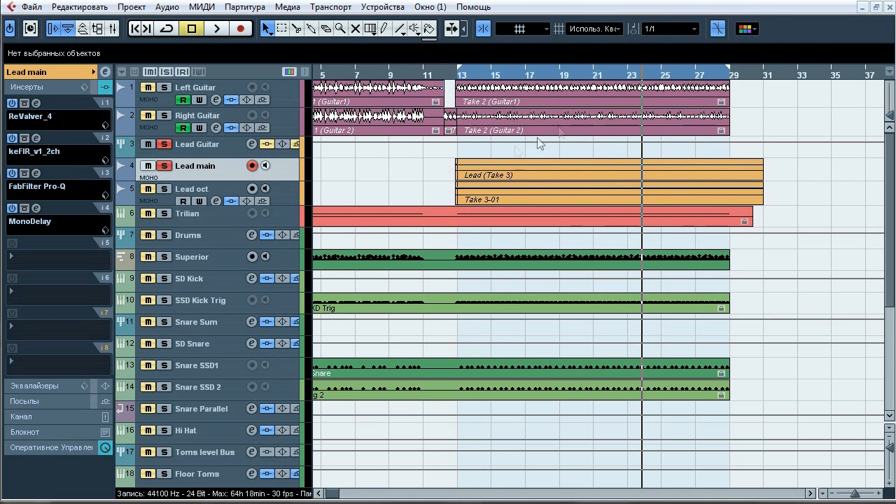
pyautogui.click(37, 173)
pyautogui.moveTo(200, 304); pyautogui.dragTo(429, 59)
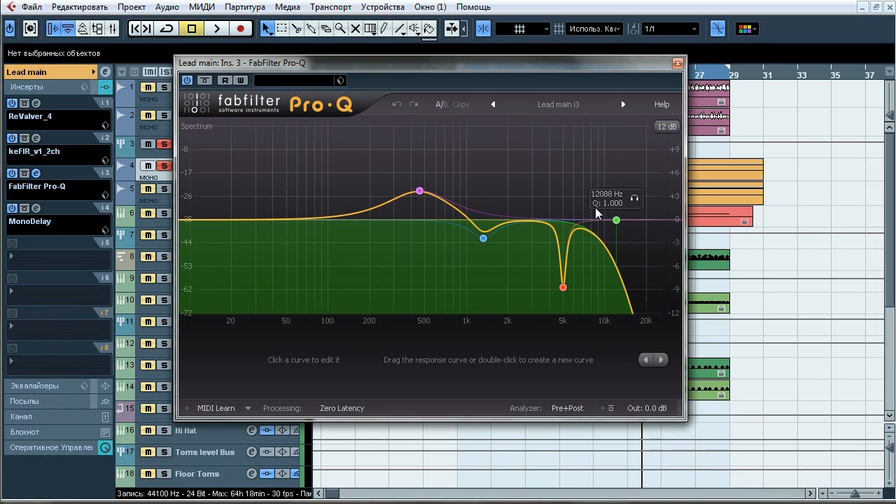
# Play the lead section with cycle playback on and compare Lead main's insert 3 Pro-Q bypassed and active.
pyautogui.press('space')
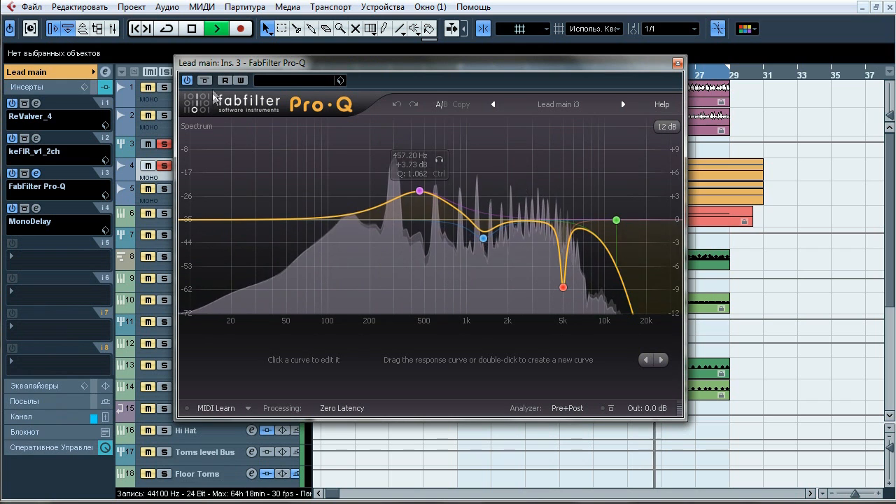
pyautogui.click(166, 29)
pyautogui.click(208, 80)
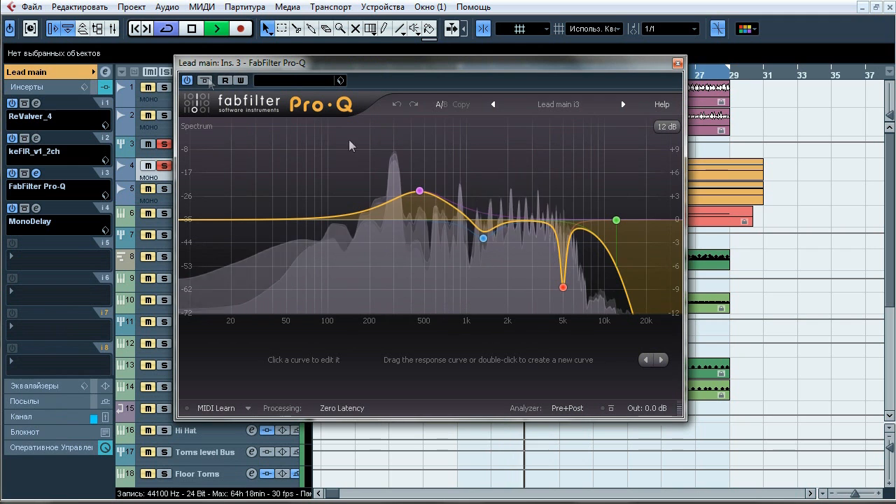
# Audition Lead main's Pro-Q bands at 457.20 Hz, 1320.4 Hz, 4985.2 Hz and 12088 Hz in isolation, stop playback and close the editor.
pyautogui.click(440, 160)
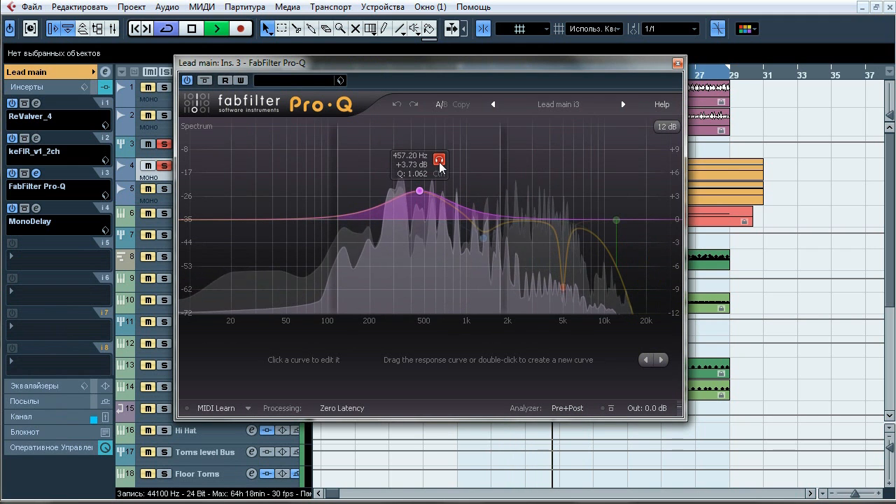
pyautogui.moveTo(487, 240)
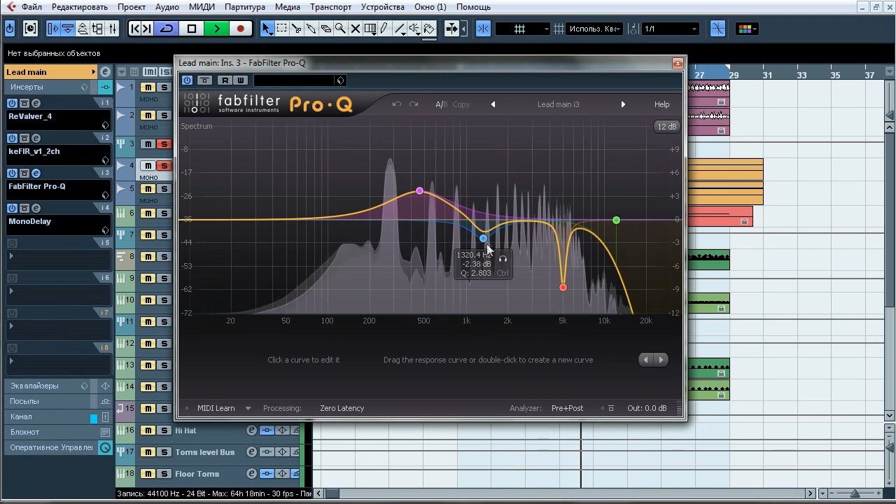
pyautogui.click(504, 260)
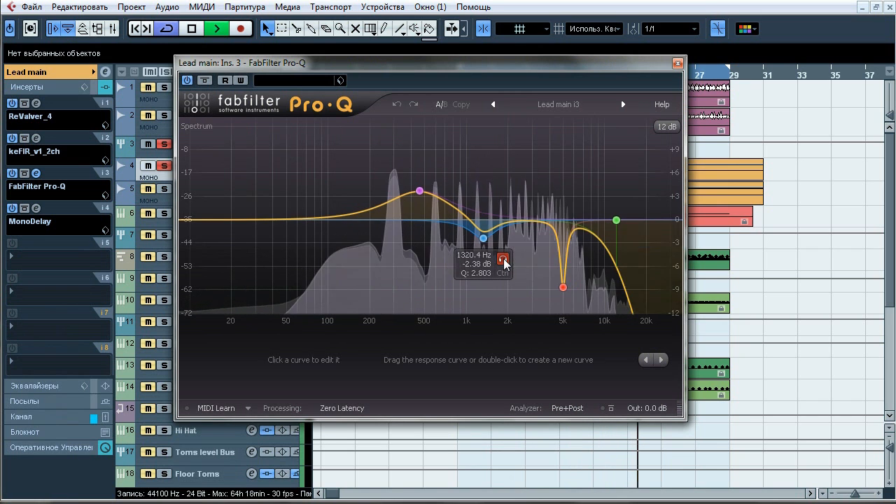
pyautogui.click(582, 308)
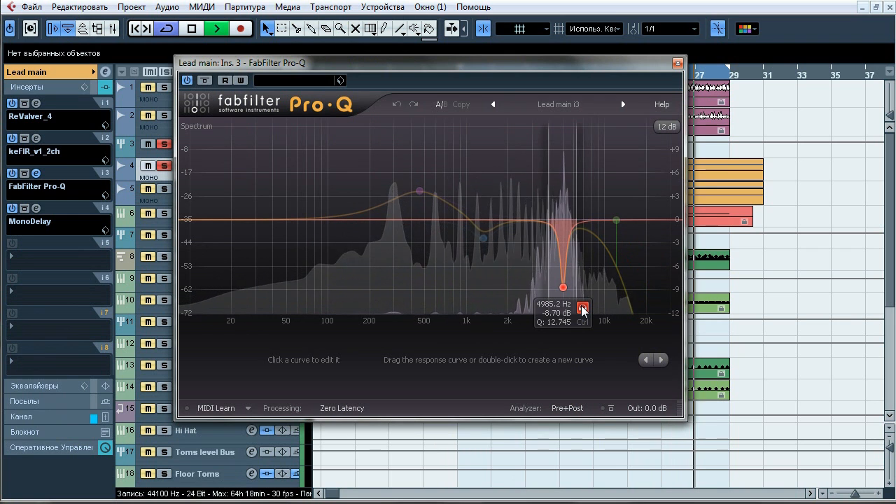
pyautogui.moveTo(625, 249)
pyautogui.click(634, 199)
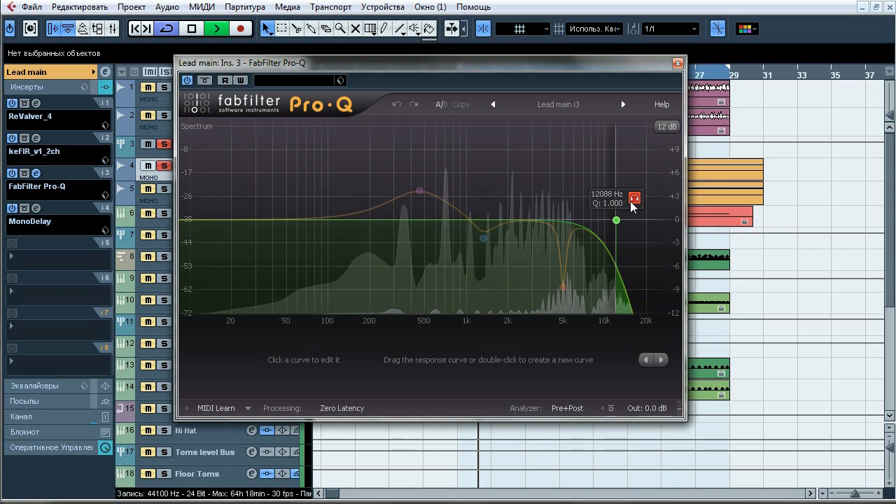
pyautogui.press('space')
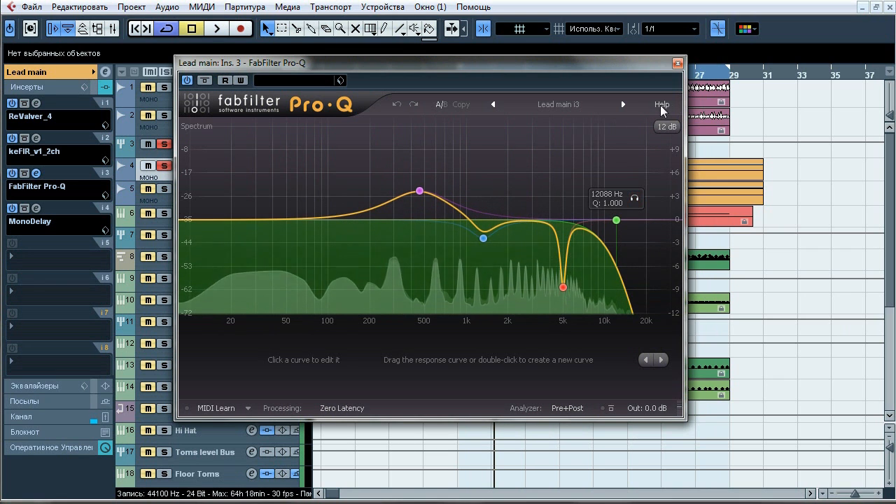
pyautogui.click(677, 63)
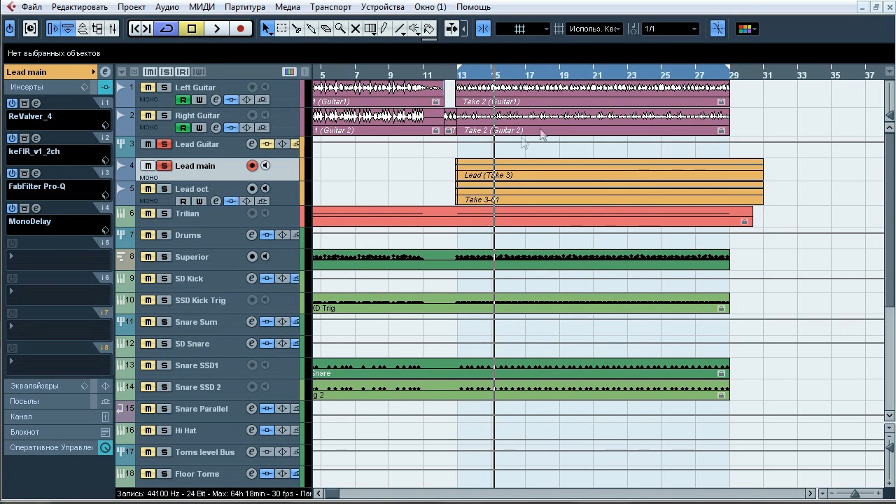
# Compare Lead main's insert 4 MonoDelay bypassed and active during playback, leave it active and close its editor.
pyautogui.click(36, 208)
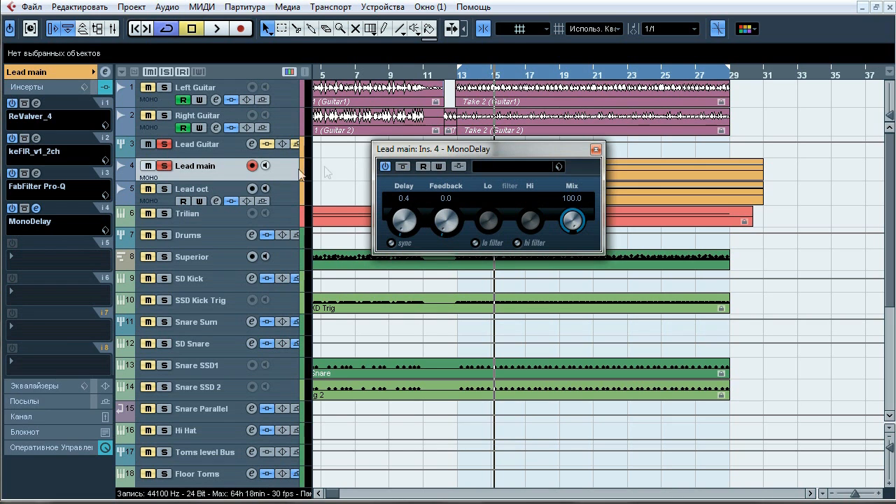
pyautogui.press('space')
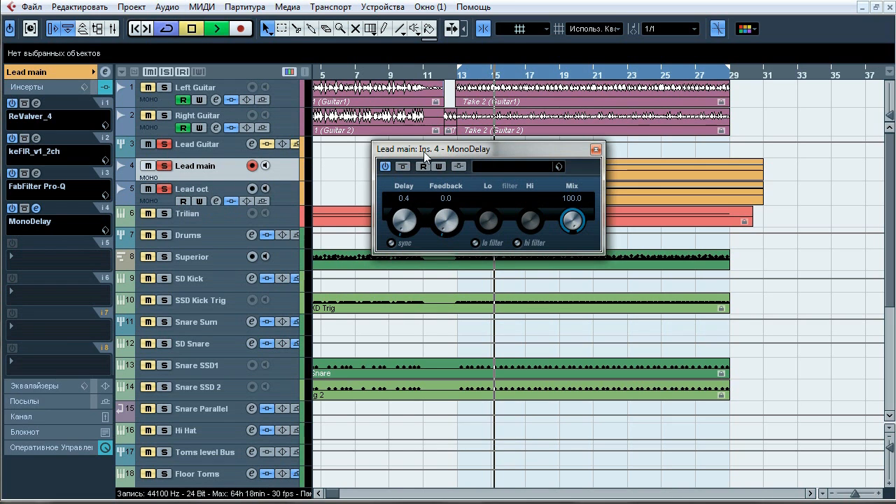
pyautogui.click(403, 168)
pyautogui.click(403, 166)
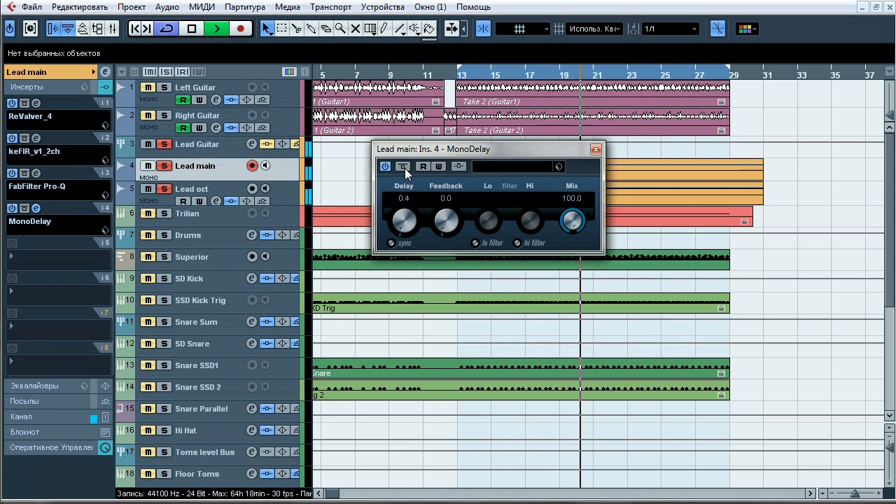
pyautogui.click(404, 167)
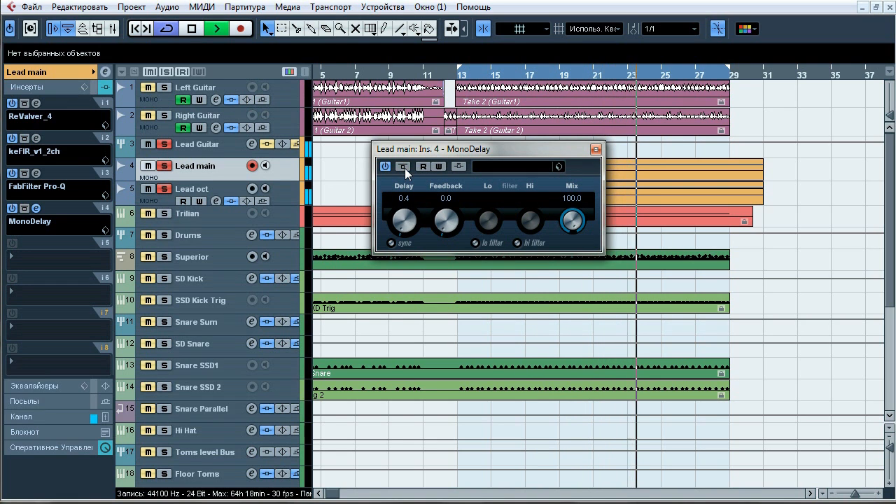
pyautogui.click(404, 167)
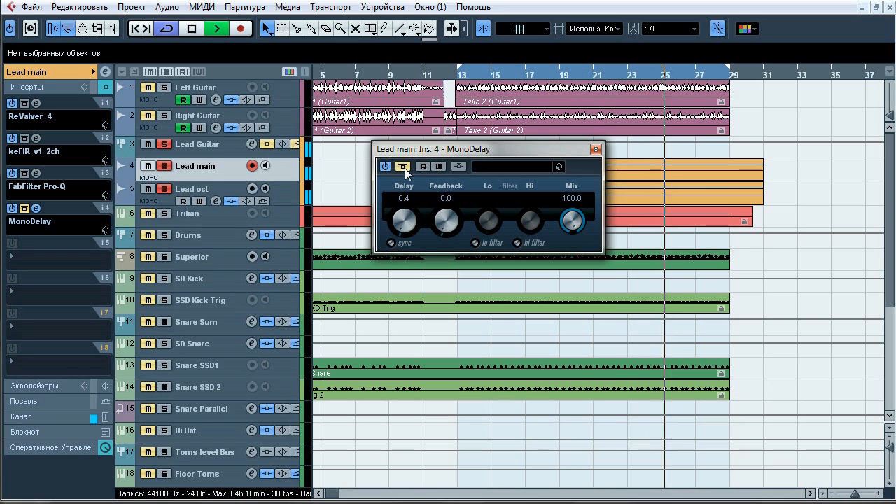
pyautogui.press('space')
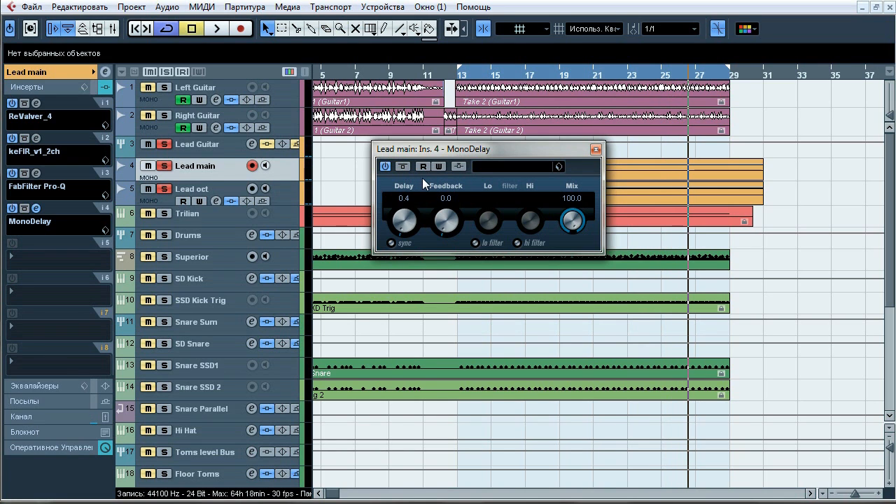
pyautogui.click(596, 150)
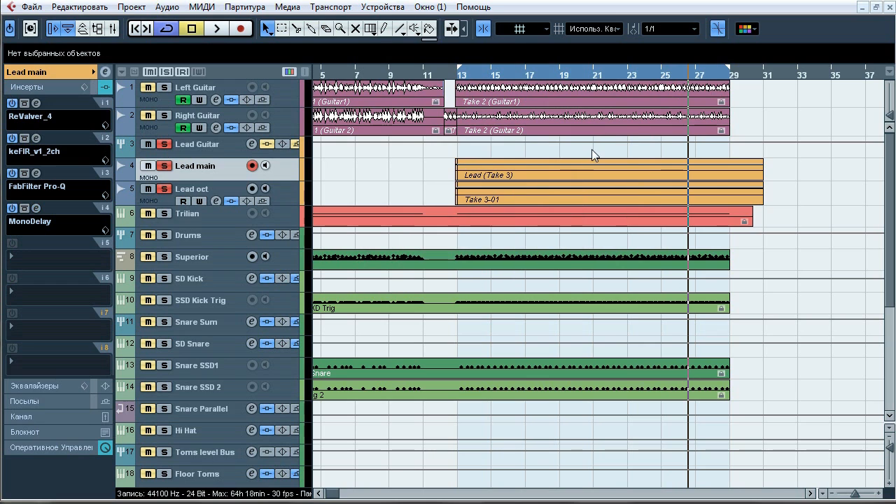
# Play the Lead oct track on its own and inspect the amp and cabinet settings of its insert 1 ReValver_4.
pyautogui.click(206, 191)
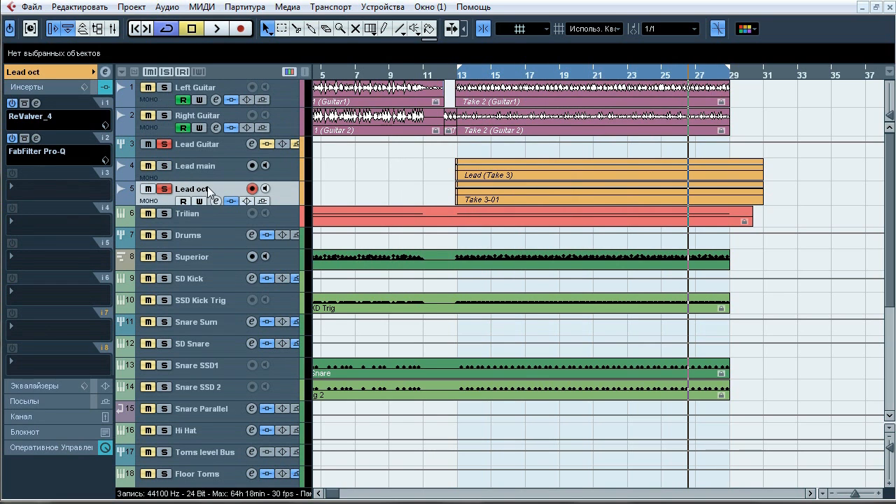
pyautogui.press('space')
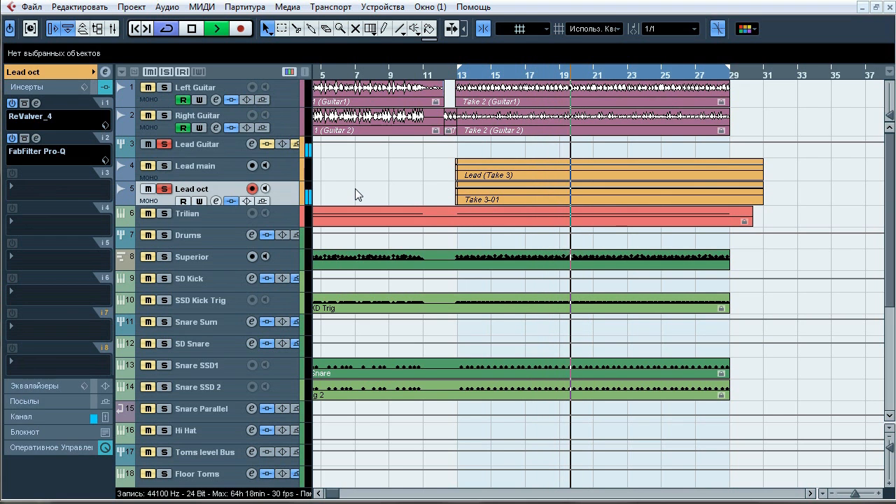
pyautogui.press('space')
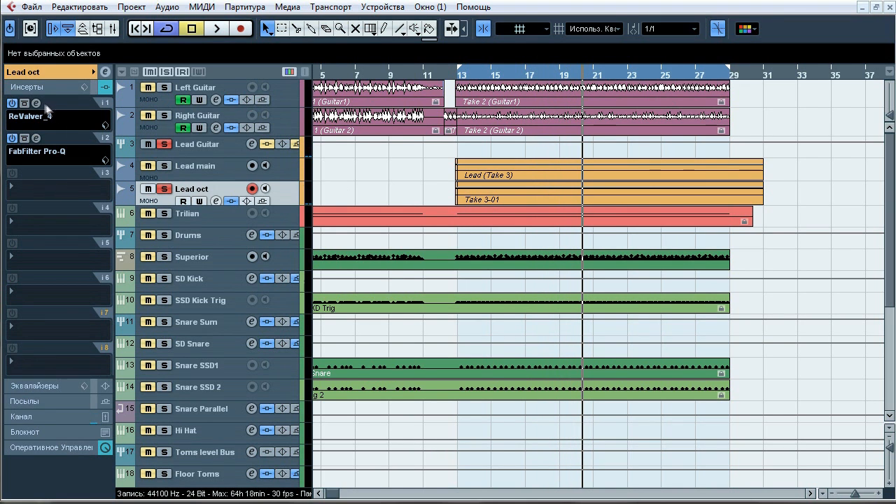
pyautogui.click(35, 103)
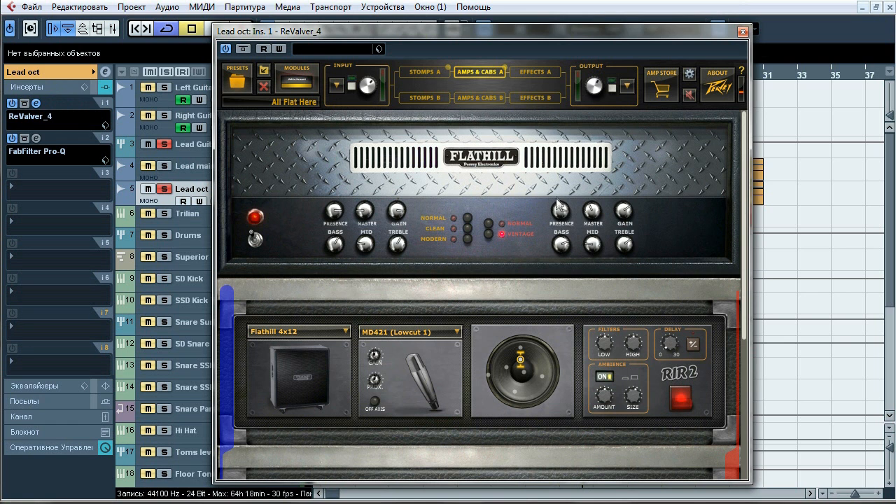
pyautogui.click(743, 32)
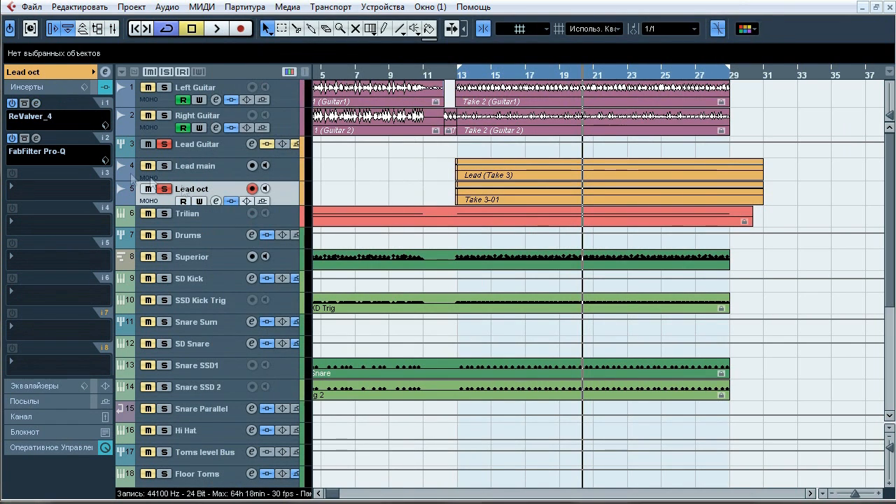
# Show Lead oct's insert 2 FabFilter Pro-Q and compare the track with the equalizer bypassed and active during playback.
pyautogui.click(35, 140)
pyautogui.moveTo(332, 24); pyautogui.dragTo(382, 66)
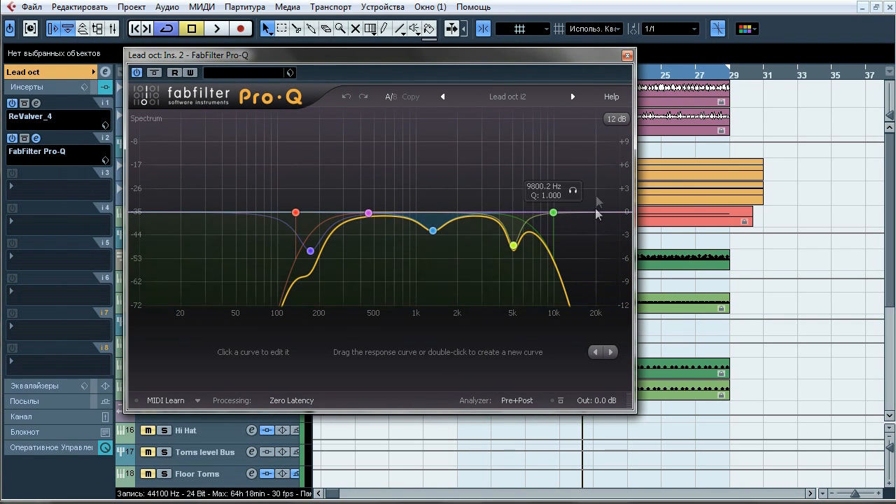
pyautogui.press('space')
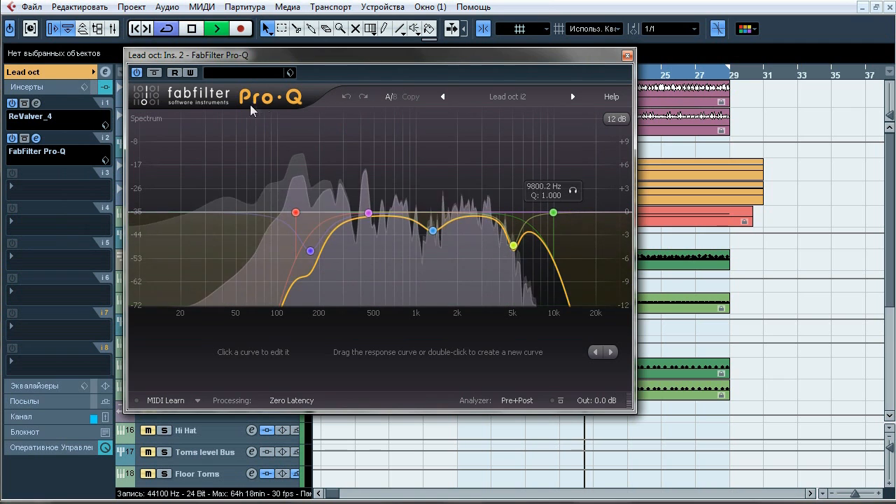
pyautogui.click(155, 73)
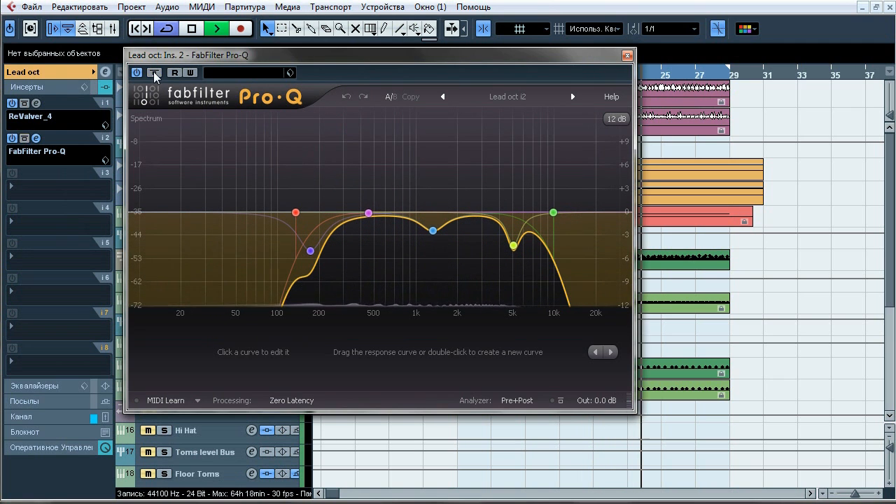
pyautogui.click(154, 73)
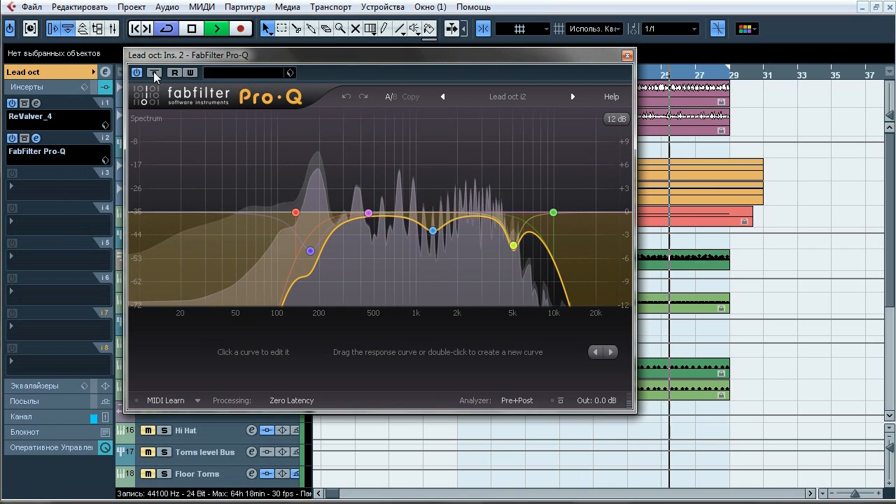
pyautogui.click(155, 73)
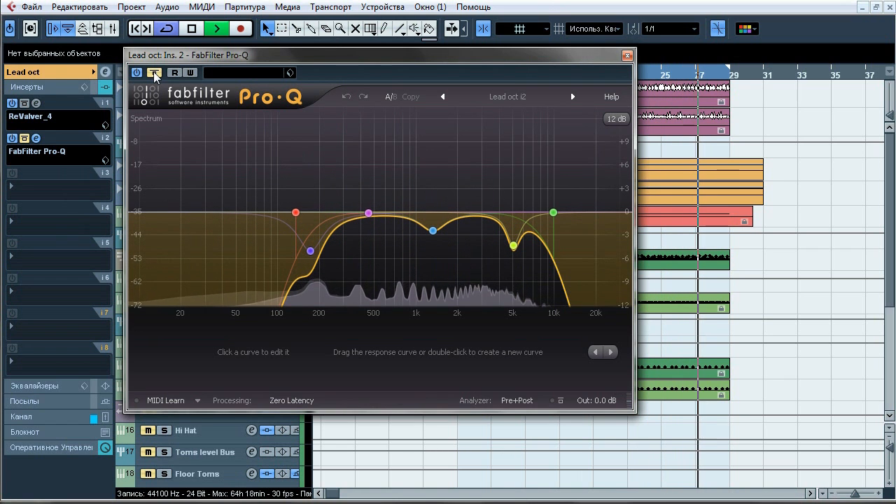
pyautogui.click(155, 72)
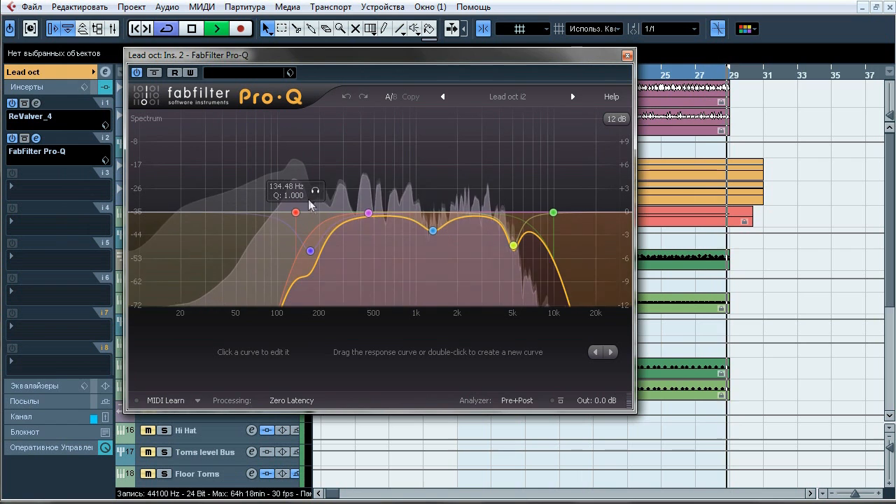
# Audition Lead oct's Pro-Q bands at 134.48 Hz, 171.78 Hz, 451.91 Hz and 1320.4 Hz in isolation during playback.
pyautogui.click(316, 192)
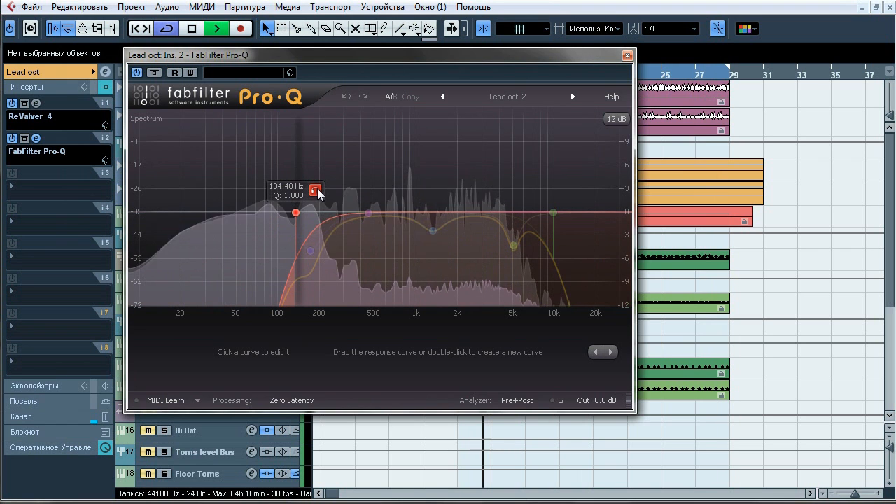
pyautogui.moveTo(314, 255)
pyautogui.click(330, 273)
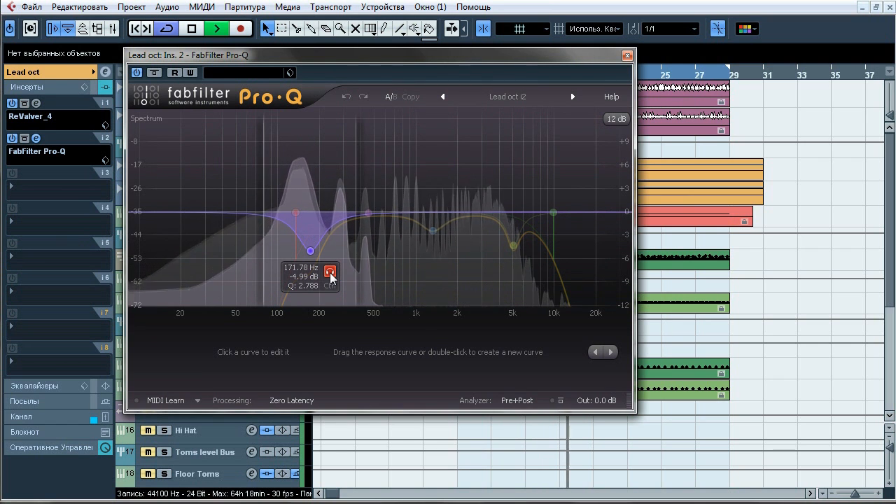
pyautogui.moveTo(371, 214)
pyautogui.click(389, 234)
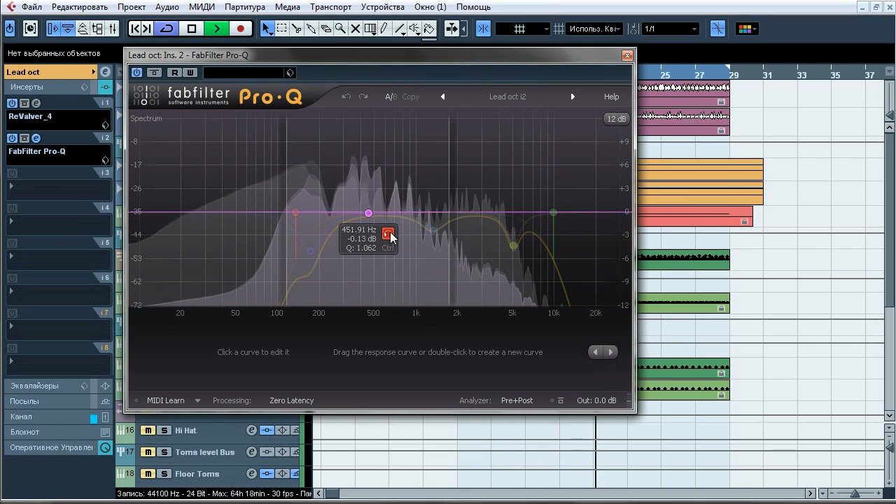
pyautogui.moveTo(433, 231)
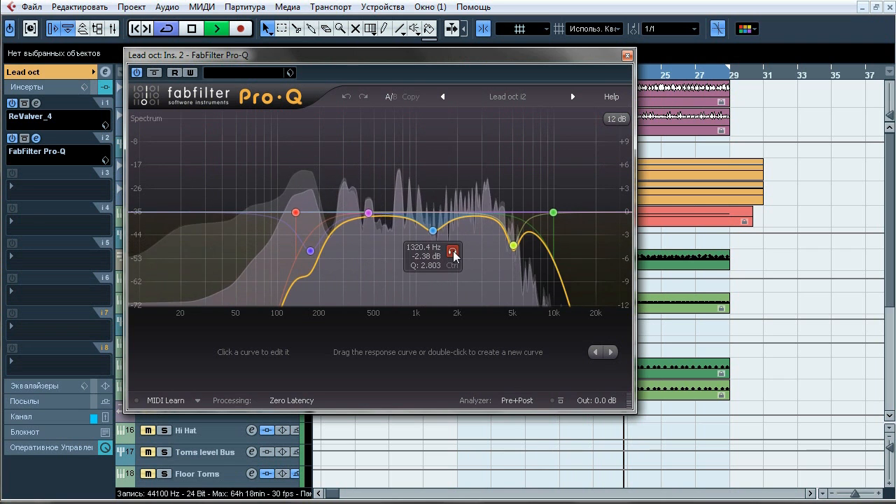
pyautogui.click(453, 251)
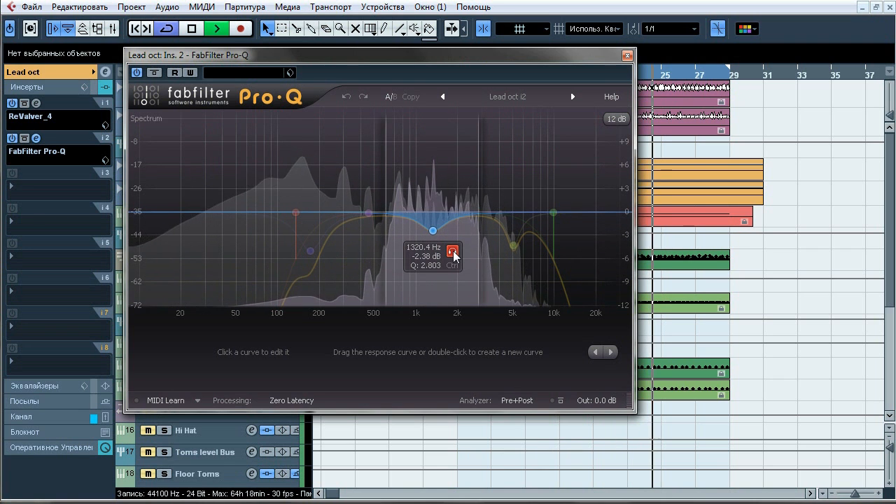
# Audition Lead oct's Pro-Q band at 5043.6 Hz in isolation and move the editor aside to uncover the track list.
pyautogui.moveTo(513, 246)
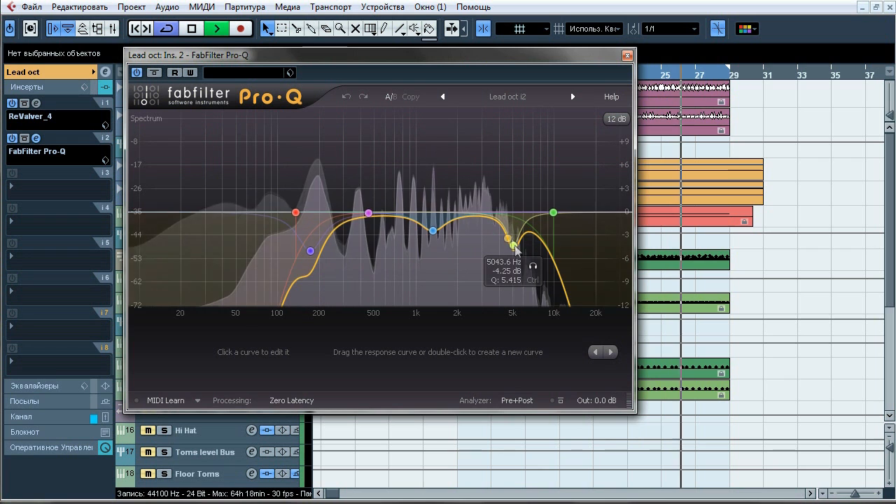
pyautogui.click(533, 266)
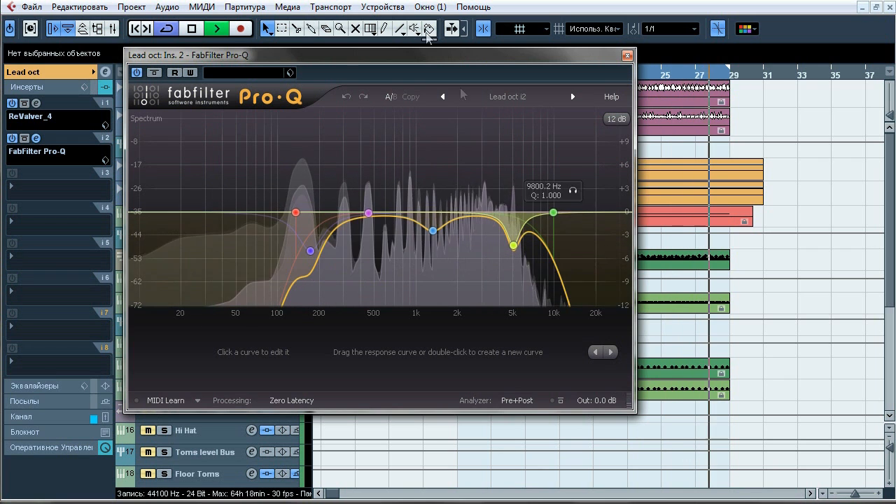
pyautogui.moveTo(417, 56); pyautogui.dragTo(507, 51)
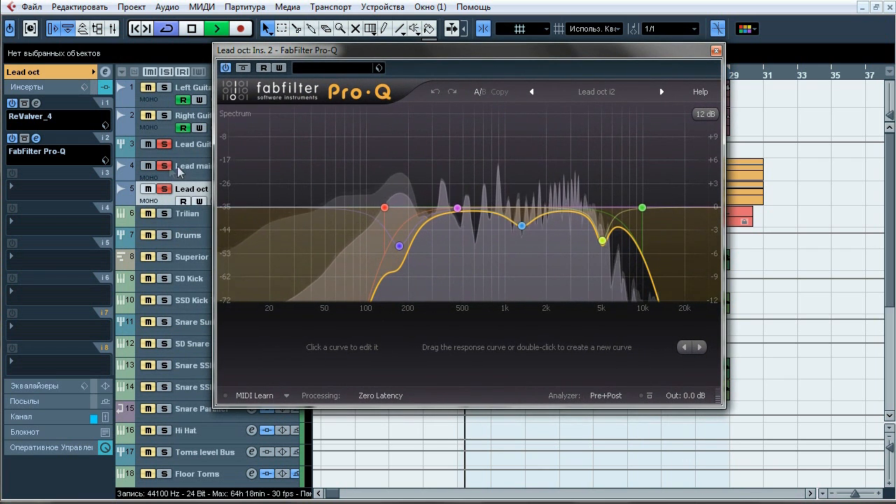
pyautogui.moveTo(602, 242)
pyautogui.click(621, 262)
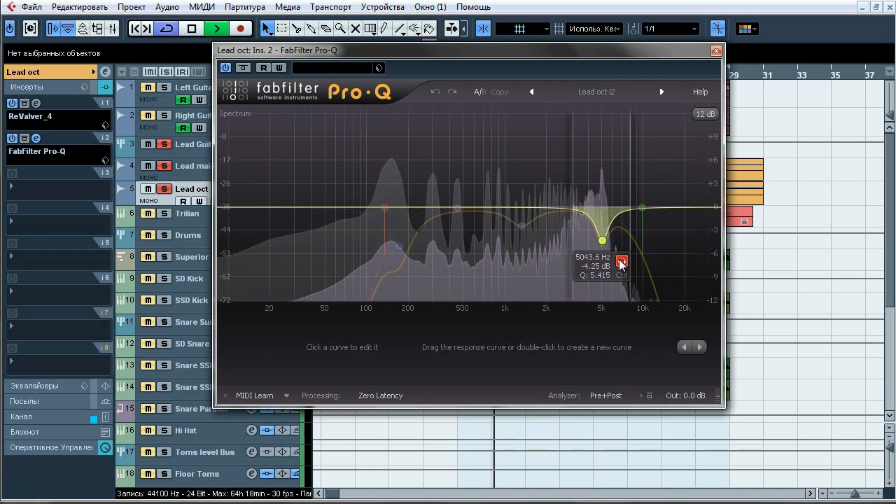
pyautogui.click(621, 262)
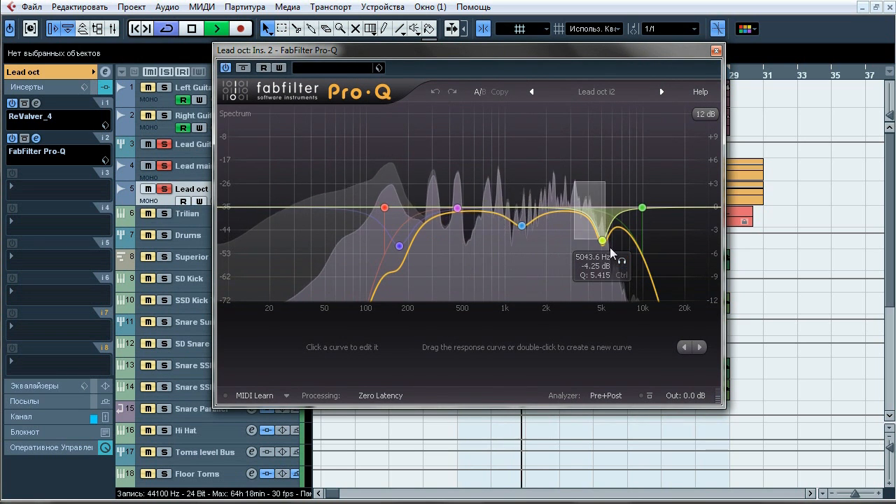
pyautogui.click(622, 262)
# Compare Lead oct with the 5043.6 Hz Pro-Q band bypassed and active during playback, and leave the band active.
pyautogui.click(588, 348)
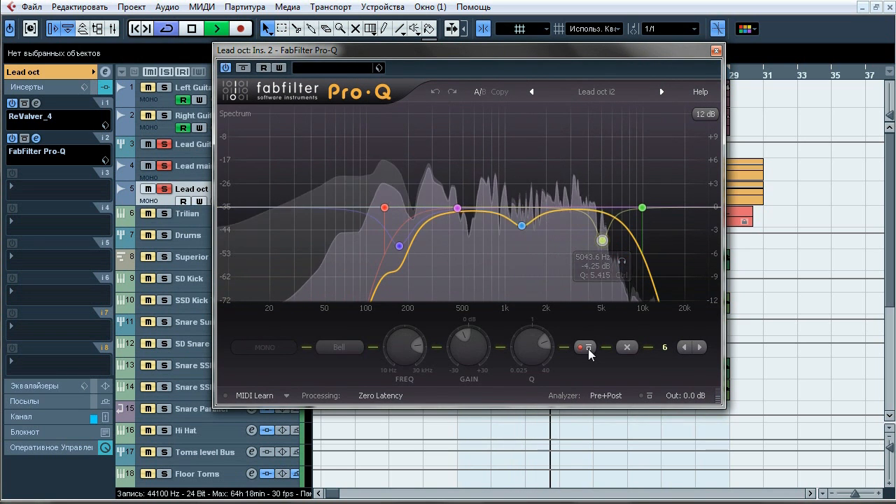
pyautogui.click(588, 348)
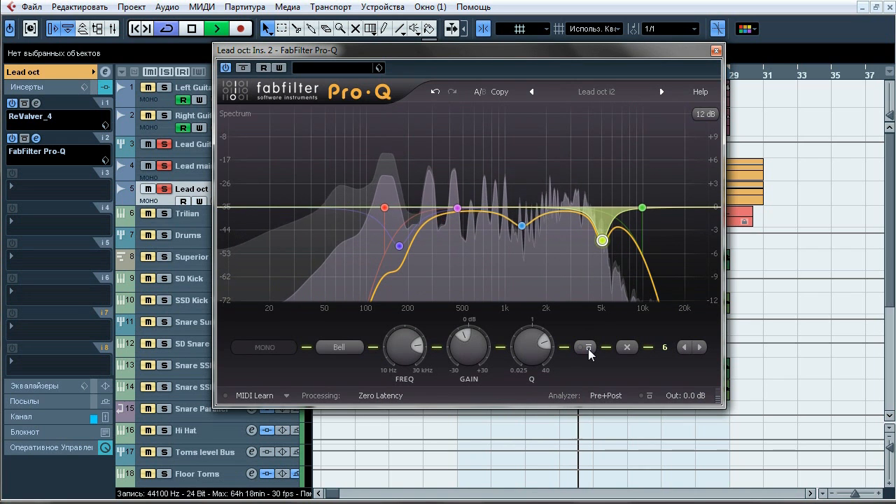
pyautogui.click(589, 348)
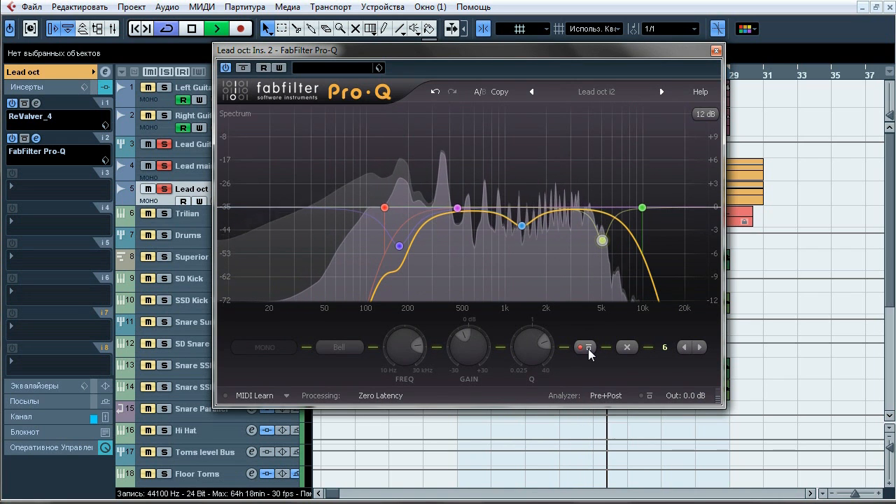
pyautogui.click(589, 348)
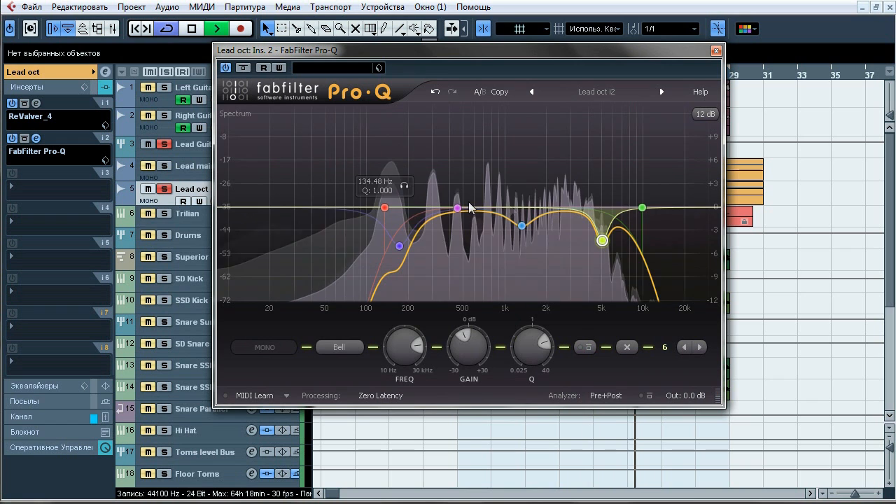
# Audition Lead oct's 9800.2 Hz Pro-Q band in isolation, stop playback and close the editor.
pyautogui.click(662, 185)
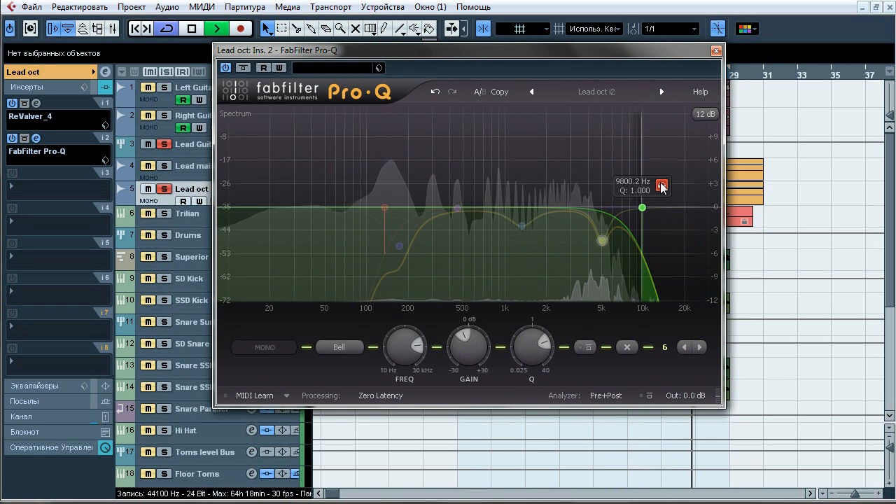
pyautogui.click(661, 185)
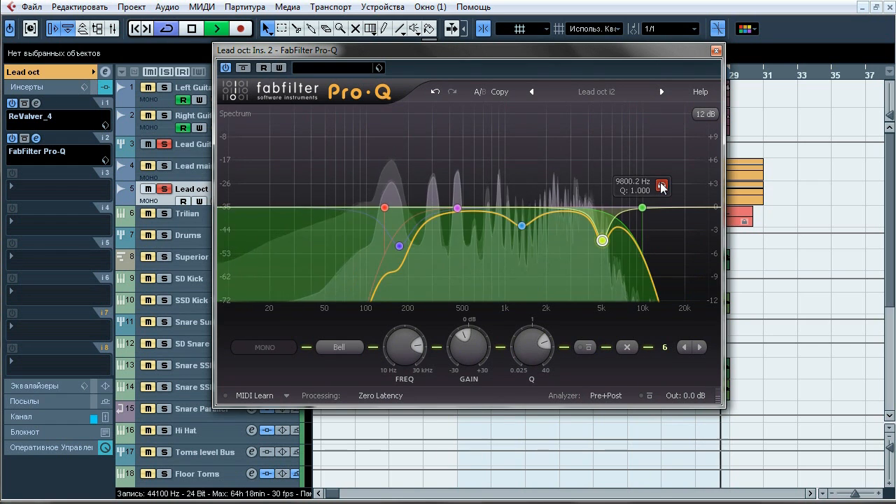
pyautogui.press('space')
pyautogui.click(716, 51)
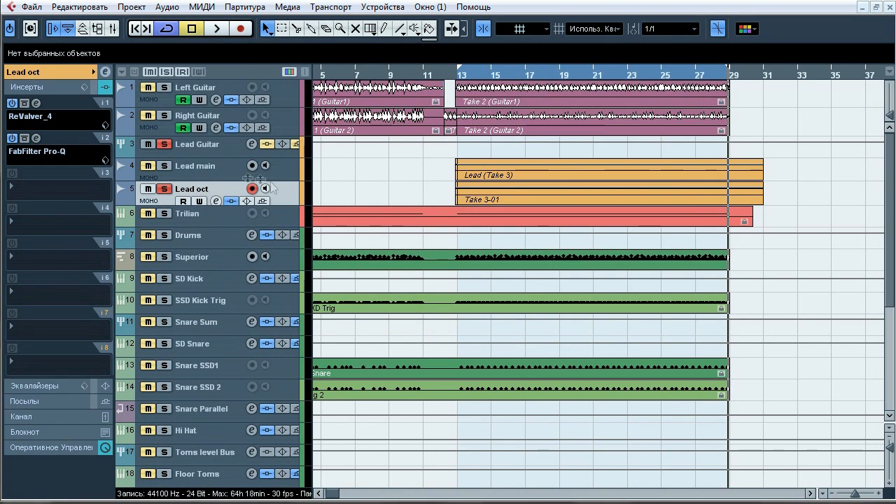
# Show the Lead Guitar group's inserts, compare the whole chain active and bypassed during playback, leave it bypassed and stop playback.
pyautogui.click(203, 148)
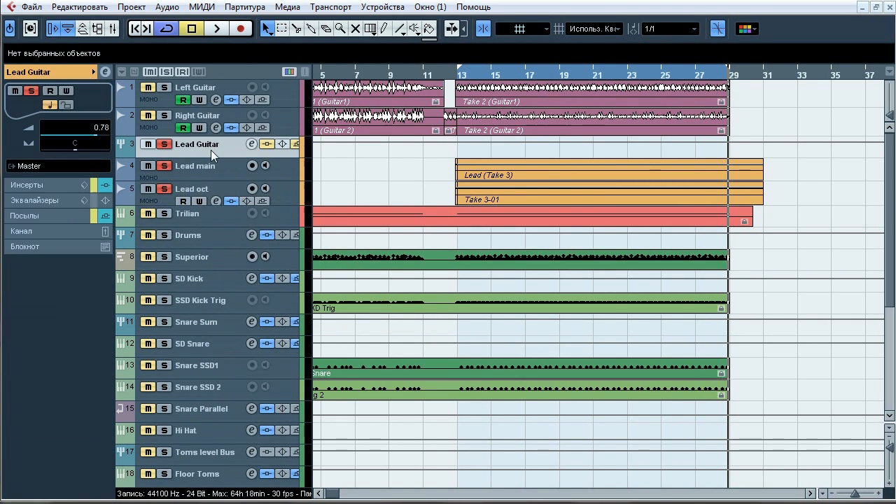
pyautogui.click(79, 188)
pyautogui.press('space')
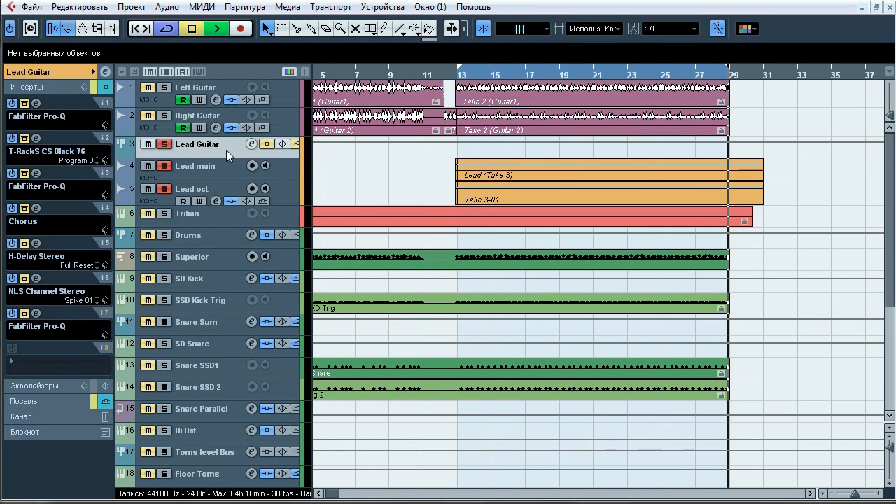
pyautogui.click(269, 145)
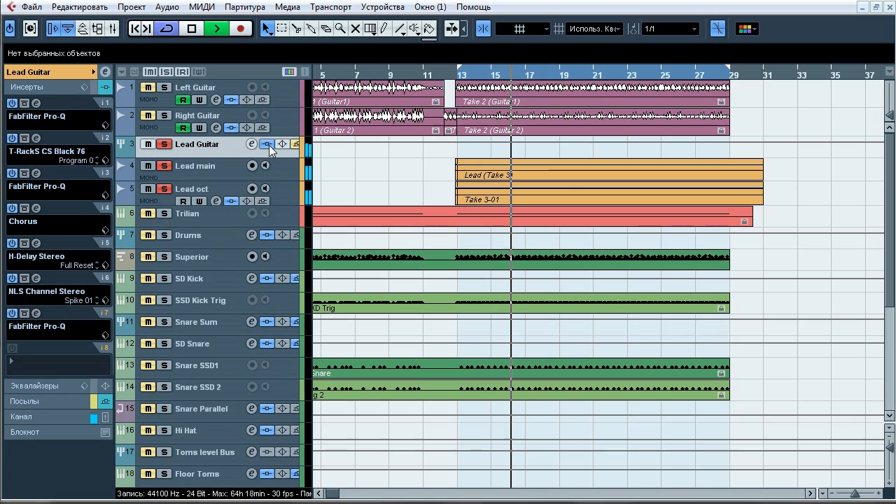
pyautogui.click(267, 144)
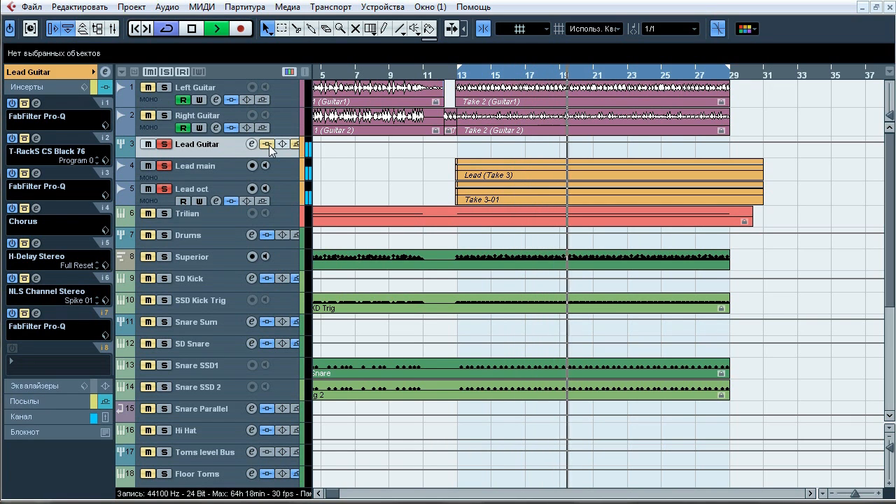
pyautogui.click(267, 144)
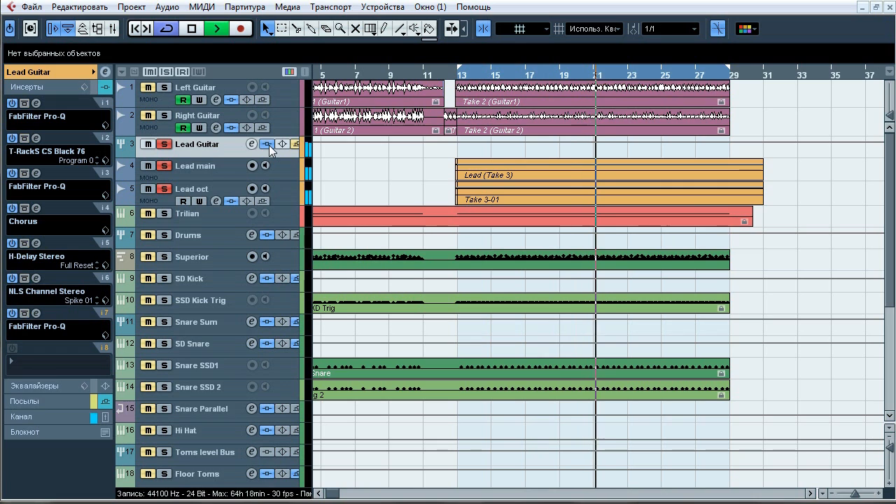
pyautogui.click(267, 143)
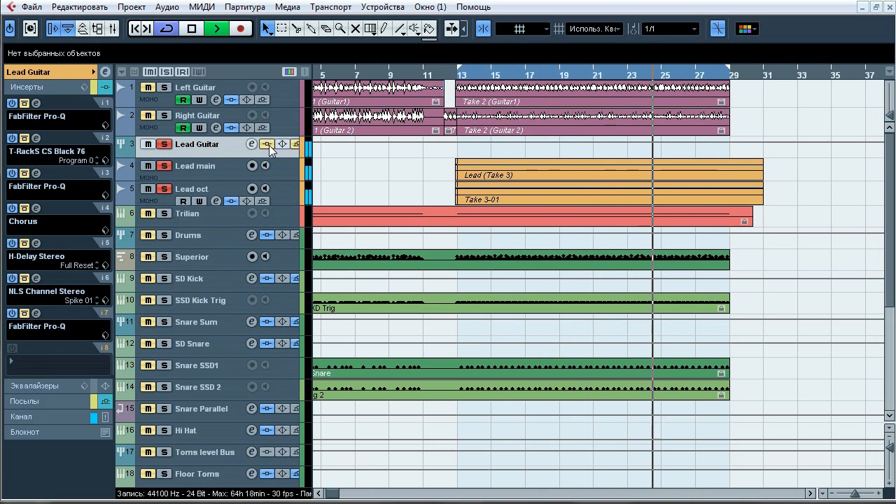
pyautogui.click(267, 143)
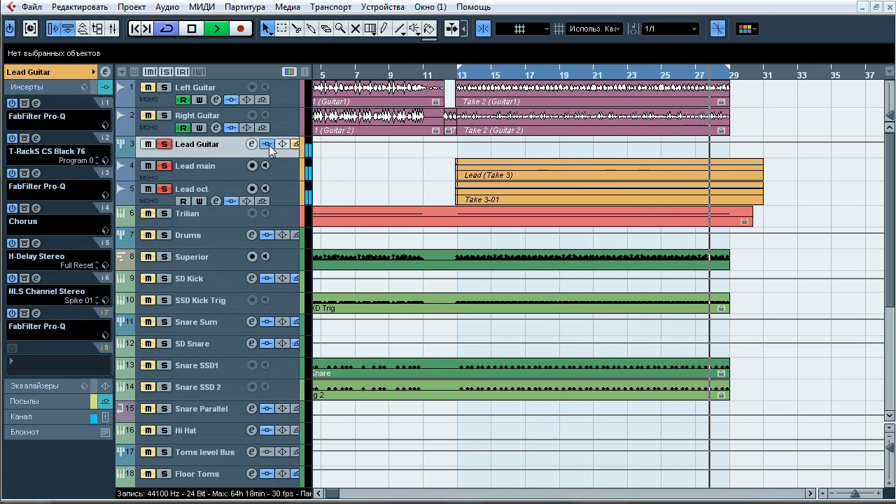
pyautogui.click(267, 143)
pyautogui.press('space')
# Show Lead Guitar's insert 1 FabFilter Pro-Q and play the group with this equalizer active.
pyautogui.click(37, 103)
pyautogui.moveTo(338, 131); pyautogui.dragTo(265, 97)
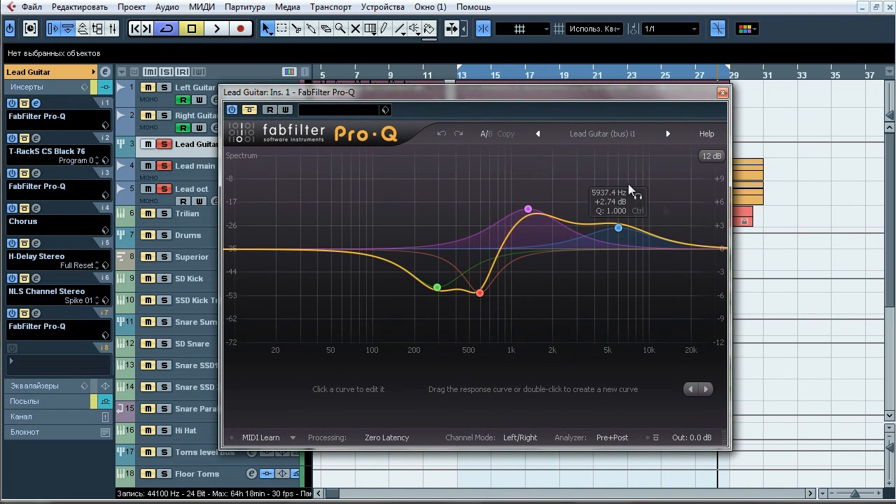
pyautogui.press('space')
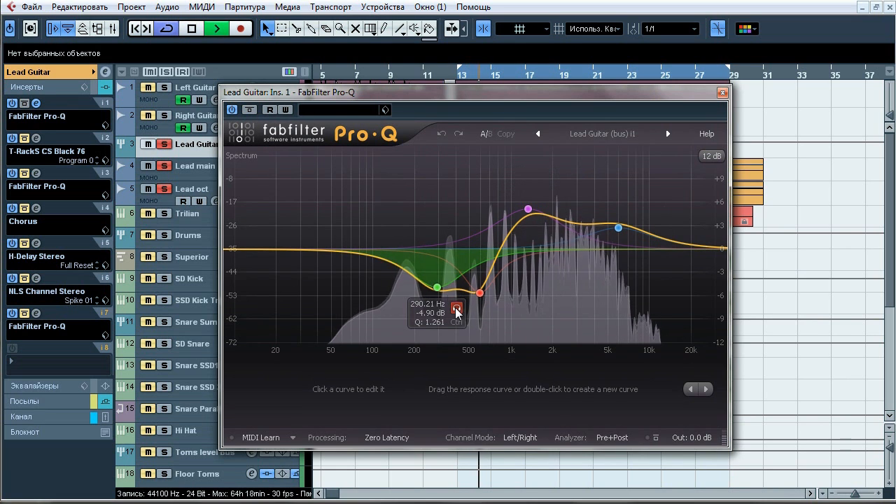
# Audition Lead Guitar's insert 1 Pro-Q bands at 290.21 Hz, 590.82 Hz, the purple peak and 5937.4 Hz, stop playback and close the editor.
pyautogui.click(457, 308)
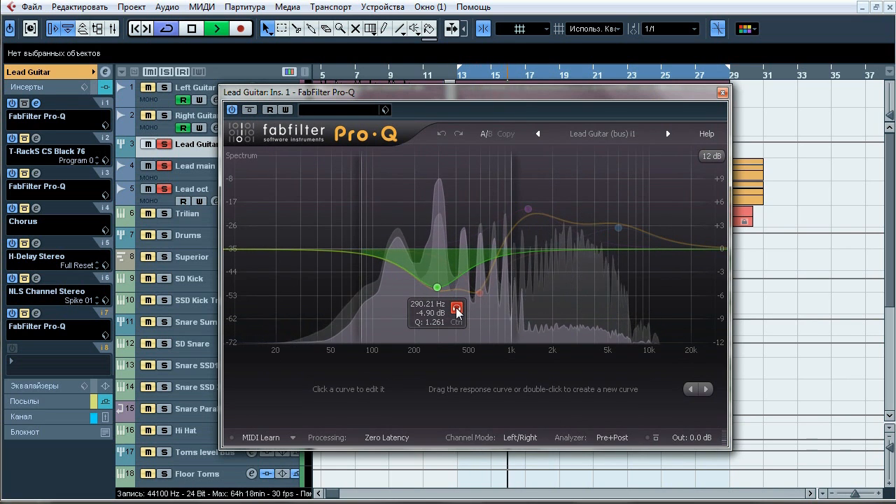
pyautogui.click(499, 314)
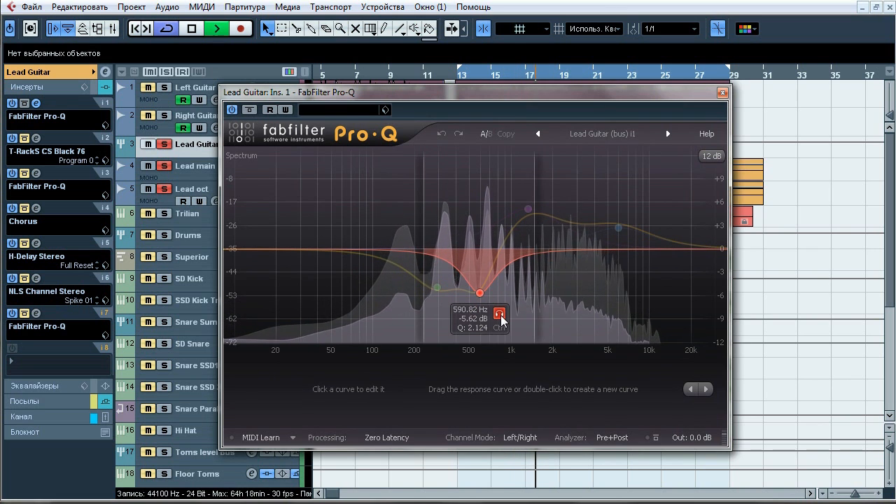
pyautogui.click(547, 178)
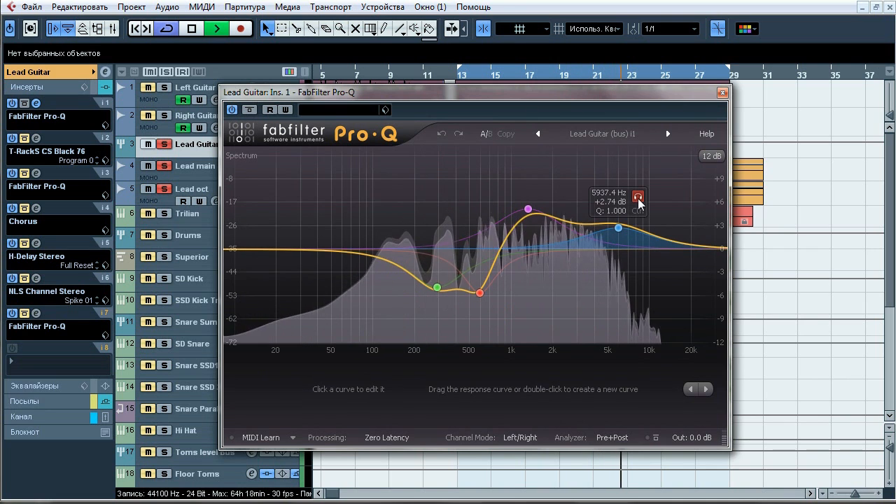
pyautogui.click(638, 199)
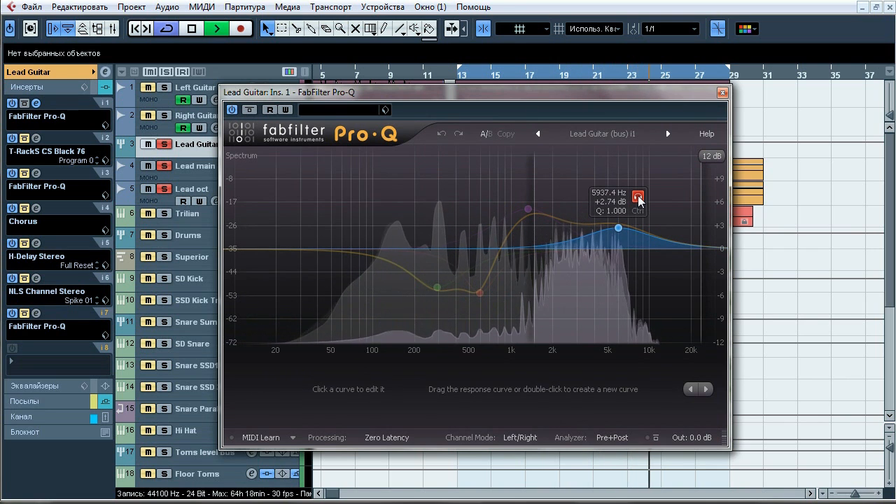
pyautogui.press('space')
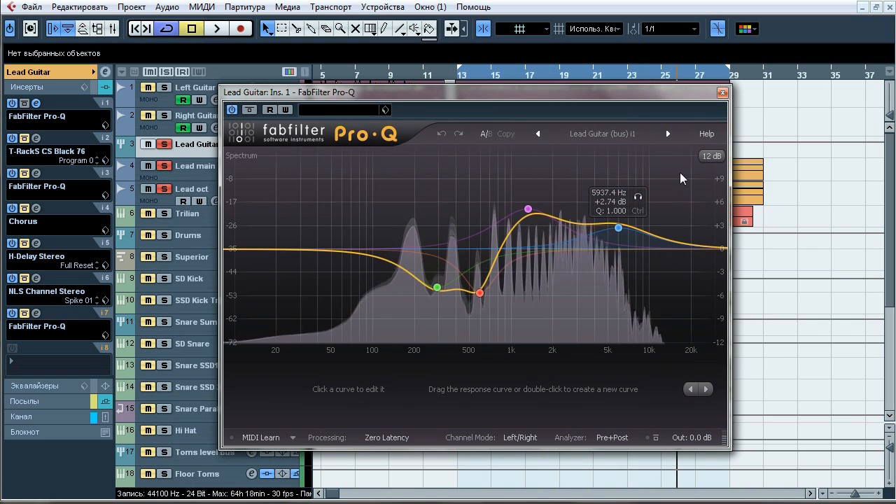
pyautogui.click(723, 93)
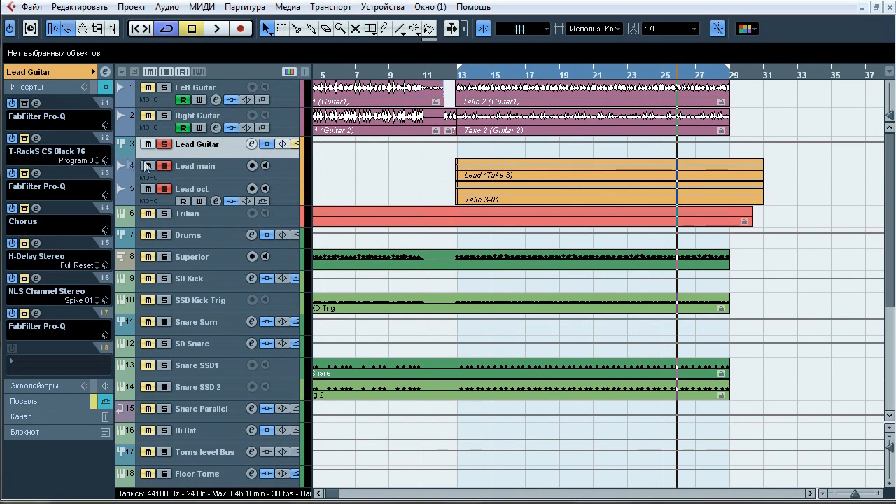
# Show Lead Guitar's insert 2 T-RackS CS Black 76 and activate the bypassed limiter during playback.
pyautogui.click(36, 139)
pyautogui.moveTo(229, 129); pyautogui.dragTo(232, 122)
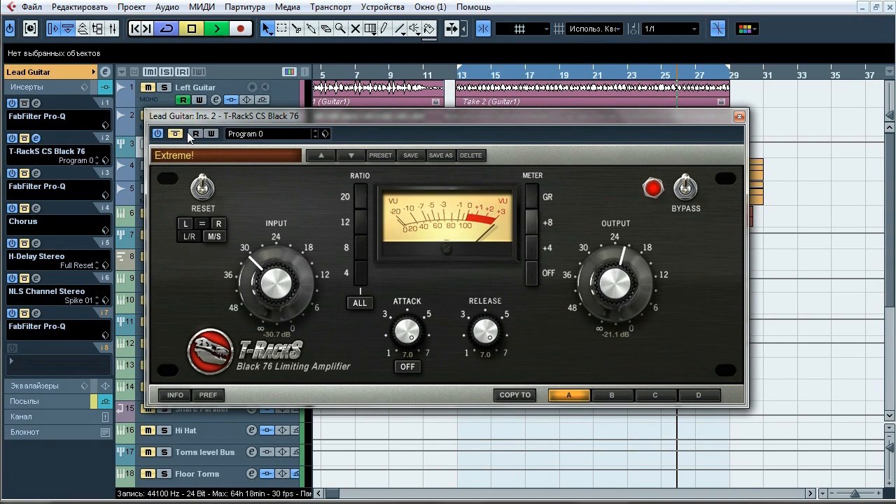
pyautogui.click(178, 139)
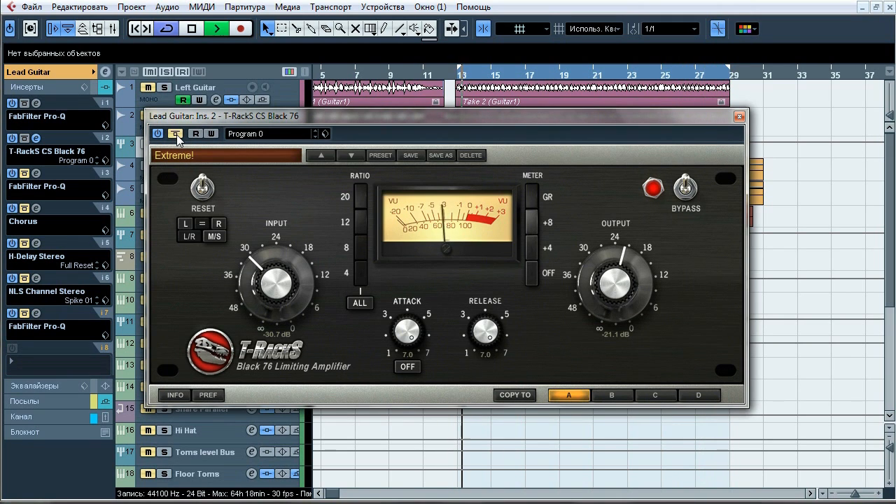
pyautogui.click(178, 138)
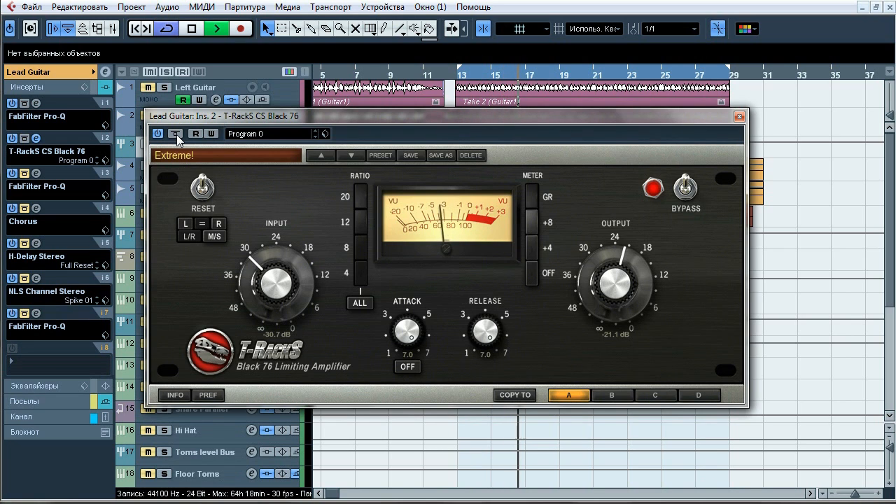
# Compare Lead Guitar's insert 2 T-RackS CS Black 76 bypassed and active during playback, leave it active and stop playback.
pyautogui.click(177, 138)
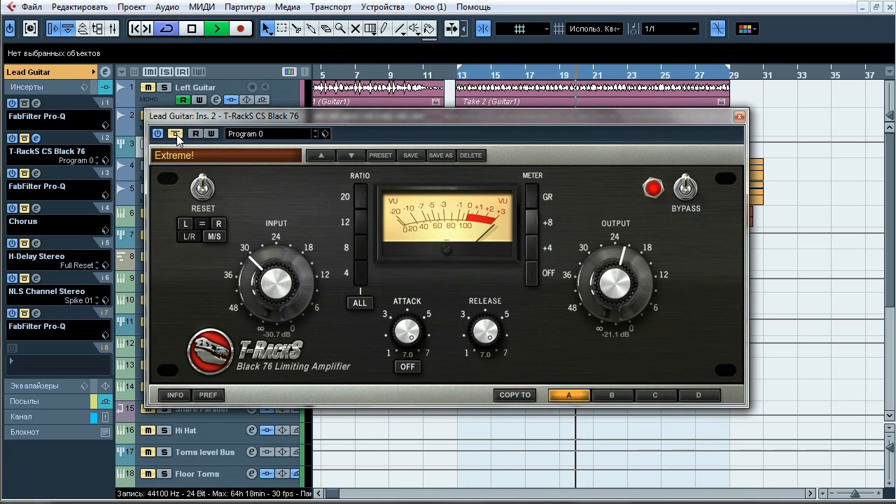
pyautogui.click(176, 135)
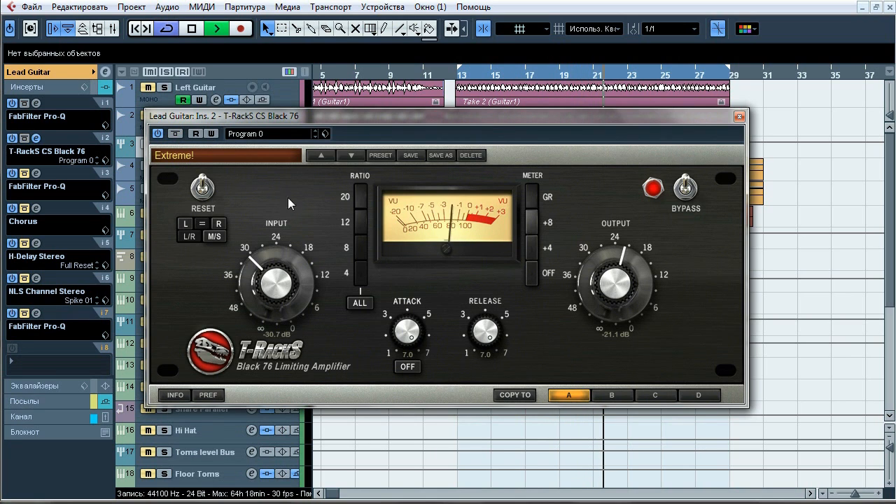
pyautogui.press('space')
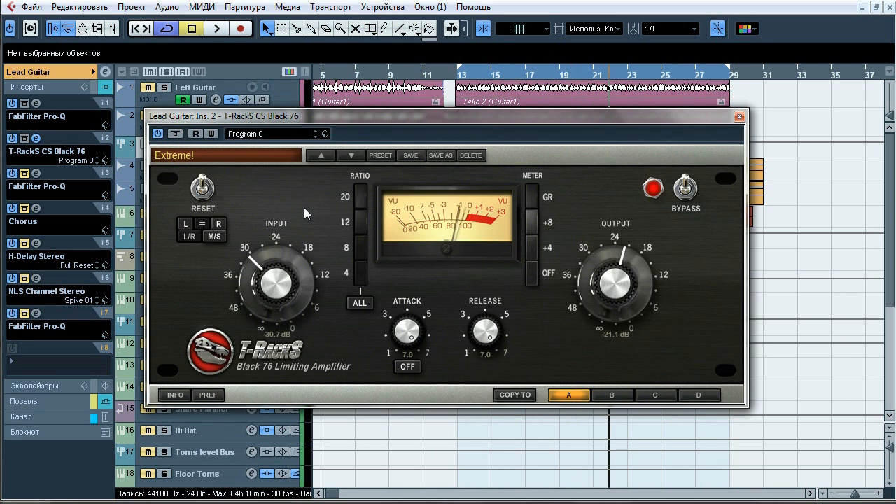
# Demonstrate the Black 76 limiter's ratio settings, return the ratio to ALL and close the editor.
pyautogui.click(361, 301)
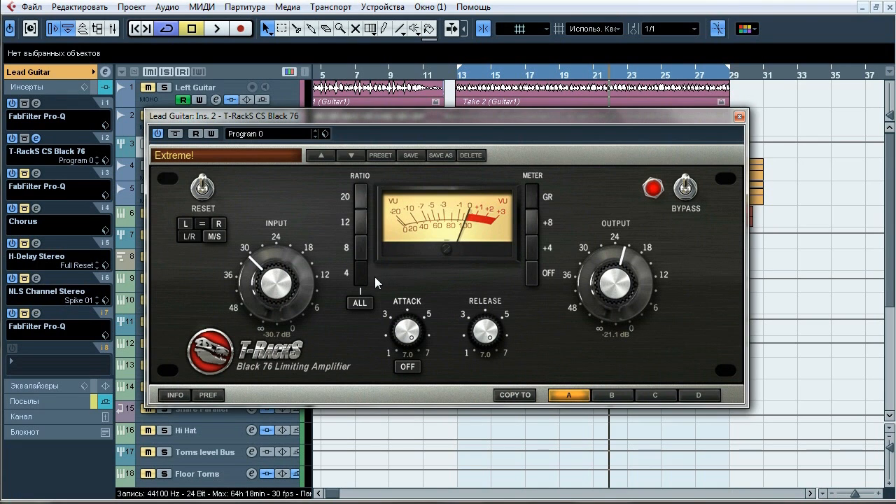
pyautogui.click(364, 223)
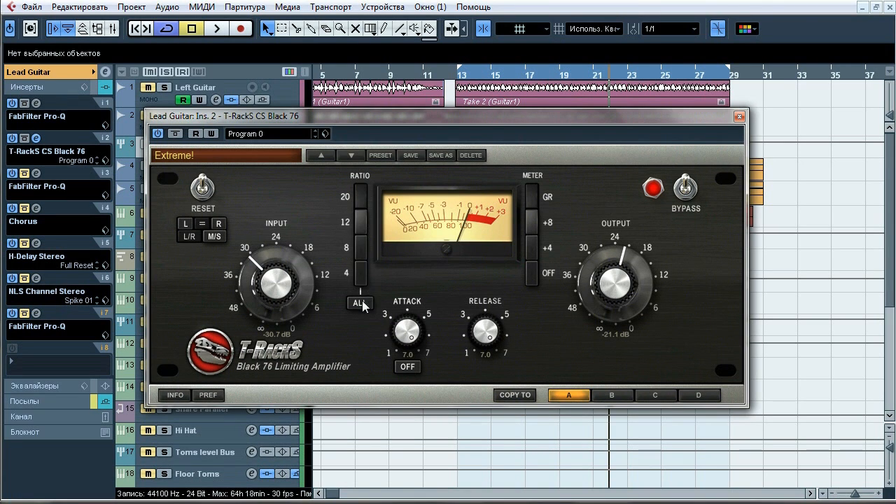
pyautogui.click(361, 302)
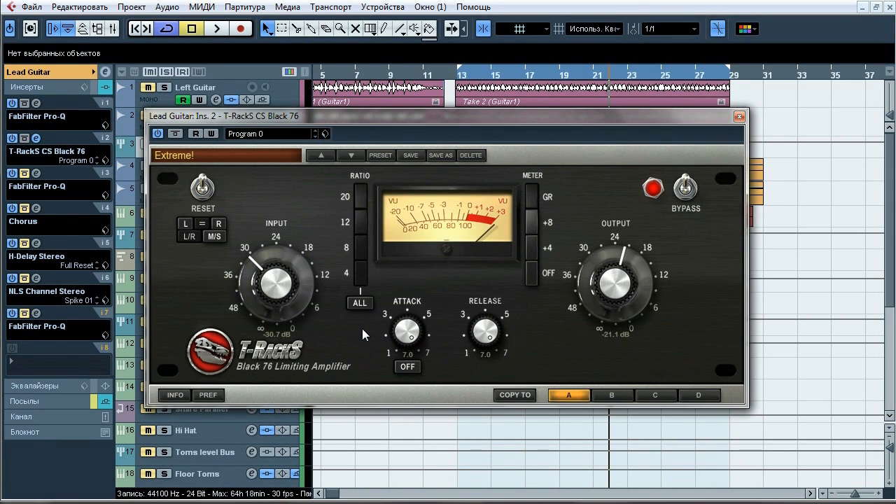
pyautogui.click(740, 117)
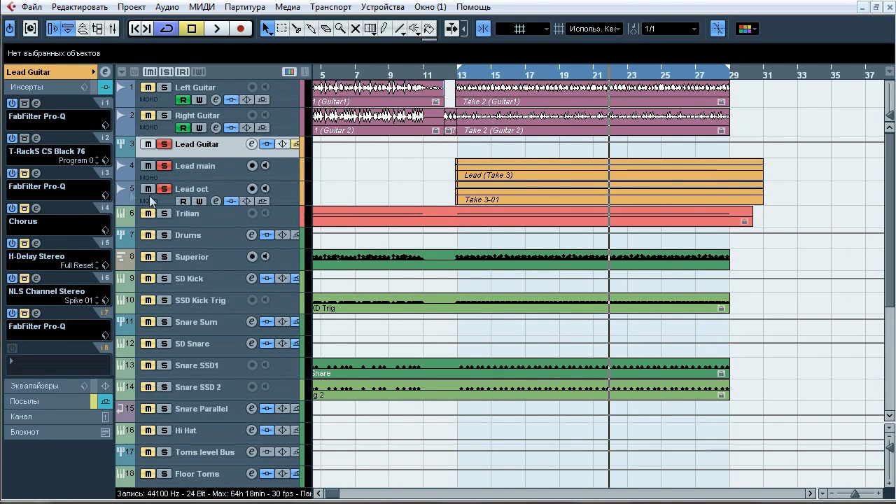
# Show Lead Guitar's insert 3 FabFilter Pro-Q and play the group with this equalizer active.
pyautogui.click(37, 174)
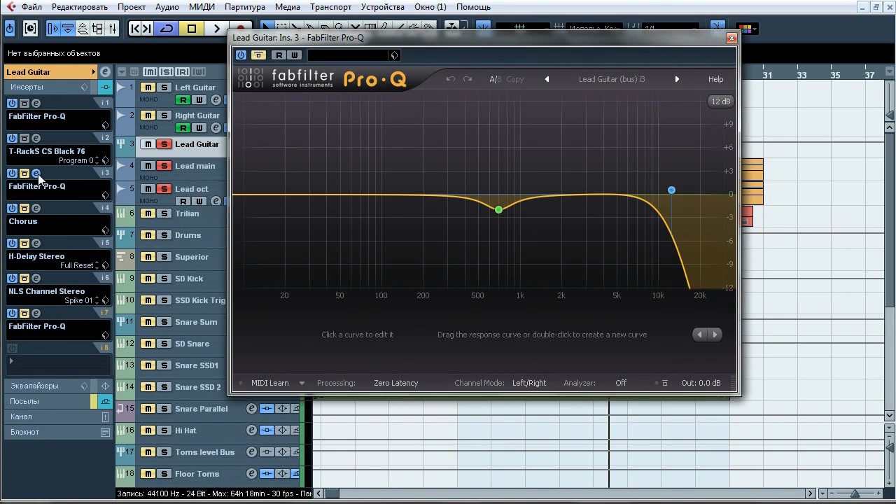
pyautogui.moveTo(367, 39); pyautogui.dragTo(332, 61)
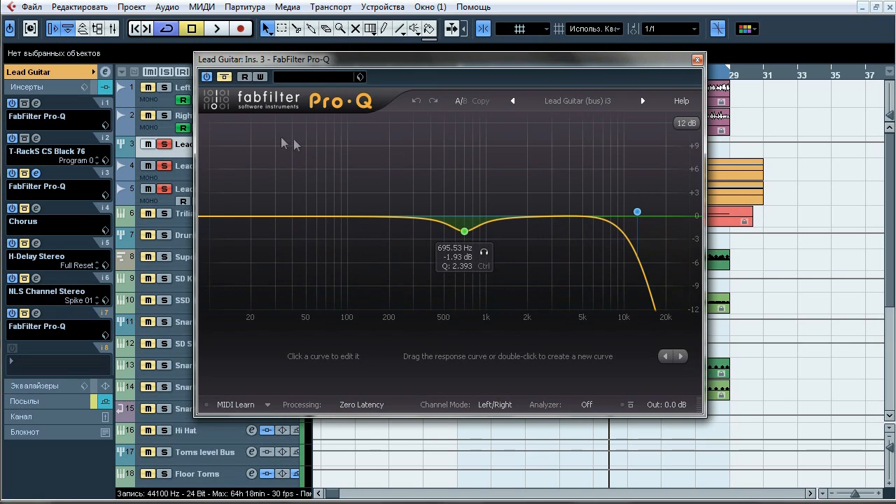
pyautogui.press('space')
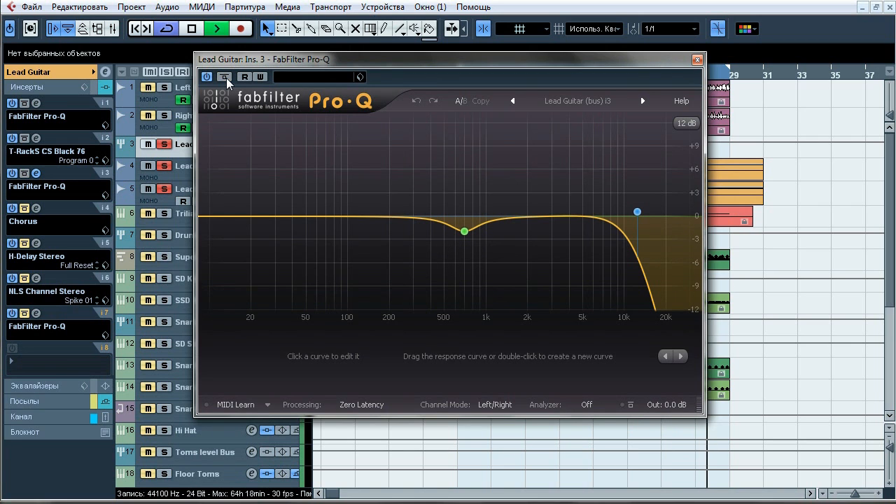
# Audition insert 3 Pro-Q's bands at 695.53 Hz and 12373 Hz, stop playback and close the editor.
pyautogui.click(486, 252)
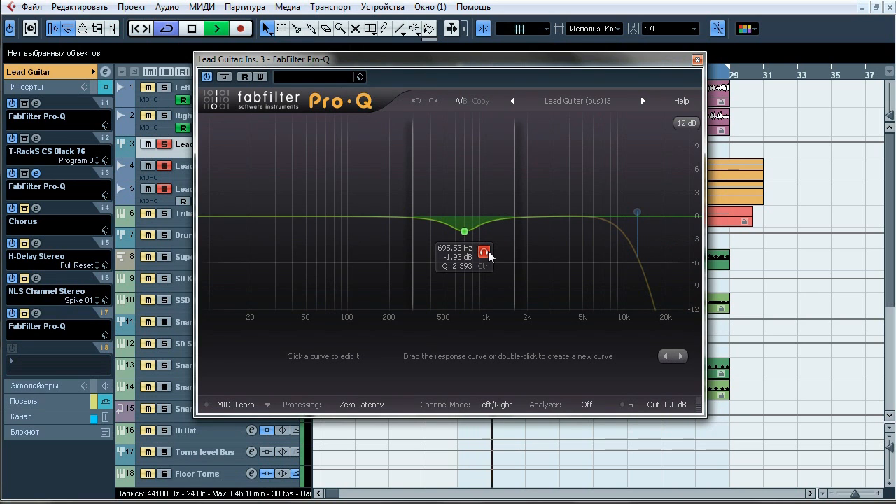
pyautogui.click(655, 190)
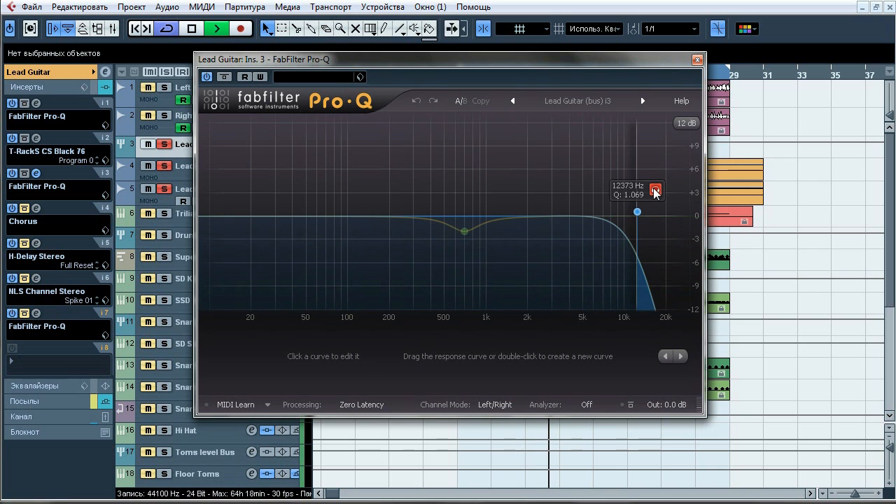
pyautogui.click(655, 192)
pyautogui.click(697, 59)
# Show Lead Guitar's insert 4 Chorus, compare it active and bypassed during playback, leave it active and close its editor.
pyautogui.click(35, 209)
pyautogui.moveTo(401, 171); pyautogui.dragTo(376, 161)
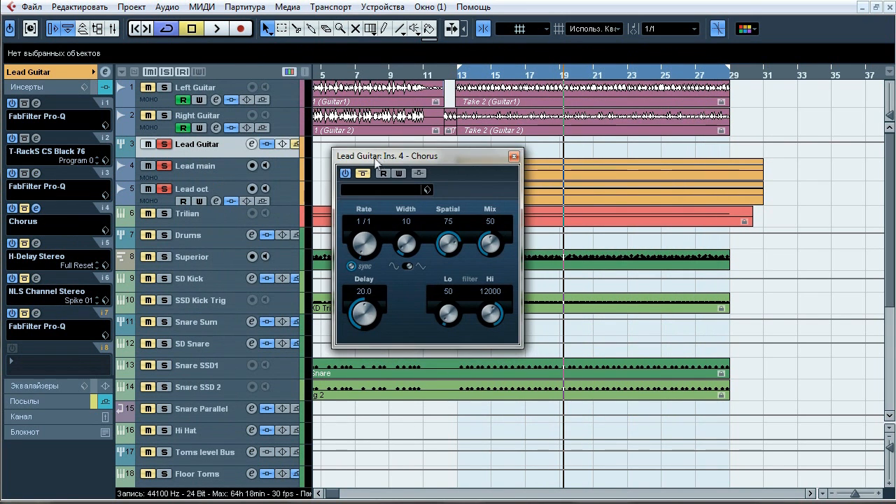
pyautogui.click(361, 176)
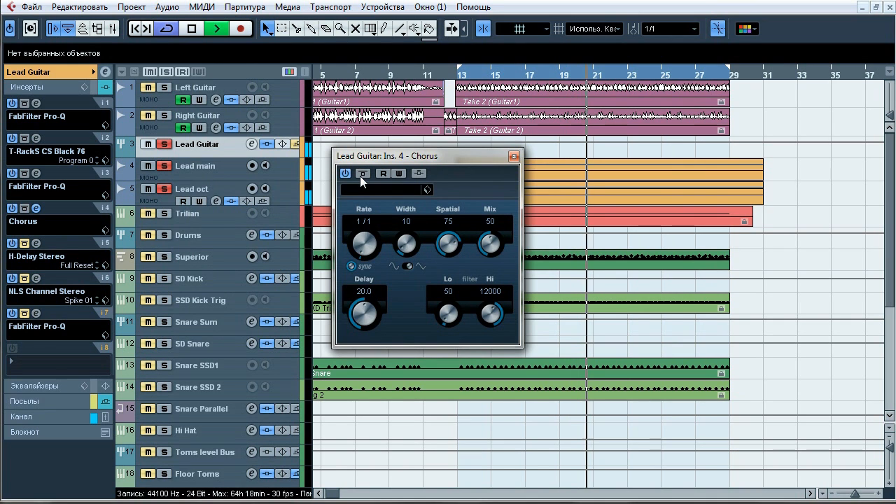
pyautogui.click(362, 175)
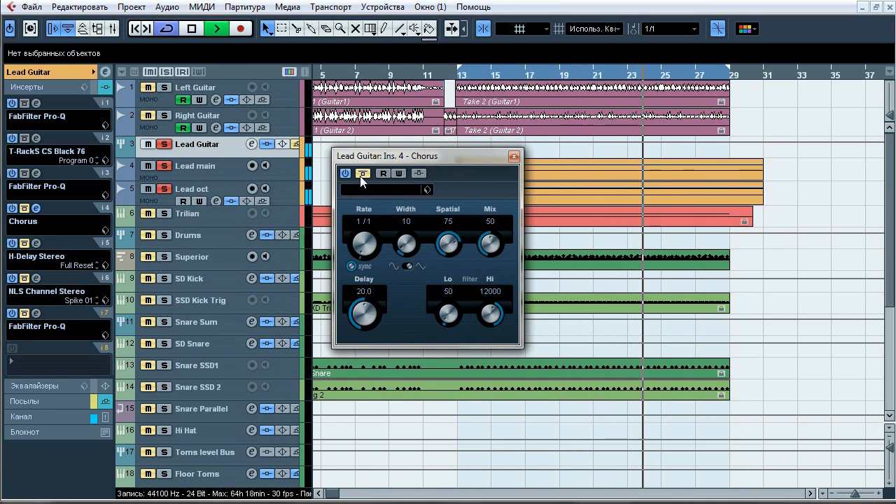
pyautogui.click(362, 175)
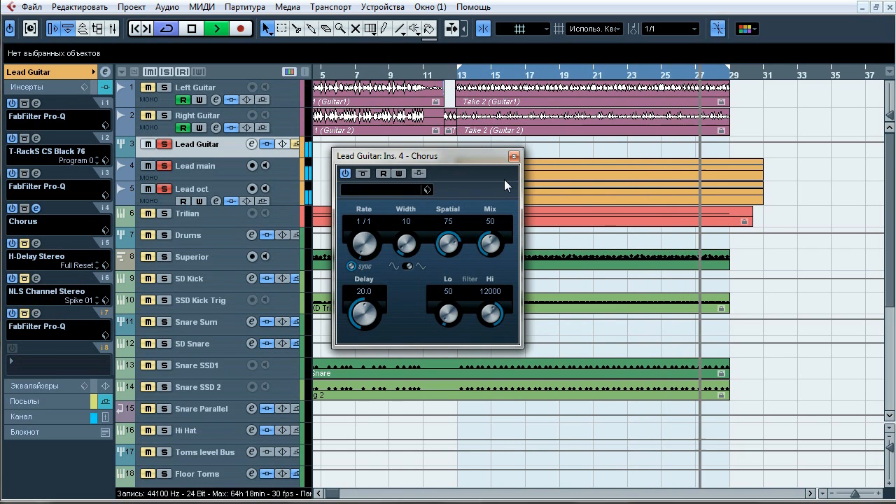
pyautogui.press('space')
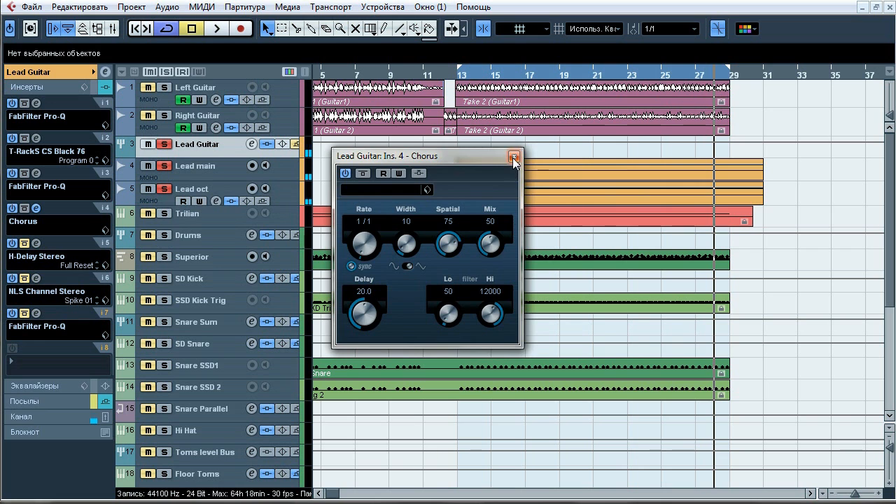
pyautogui.click(514, 156)
# Show Lead Guitar's insert 5 H-Delay Stereo, activate the delay during playback and close its editor.
pyautogui.click(37, 243)
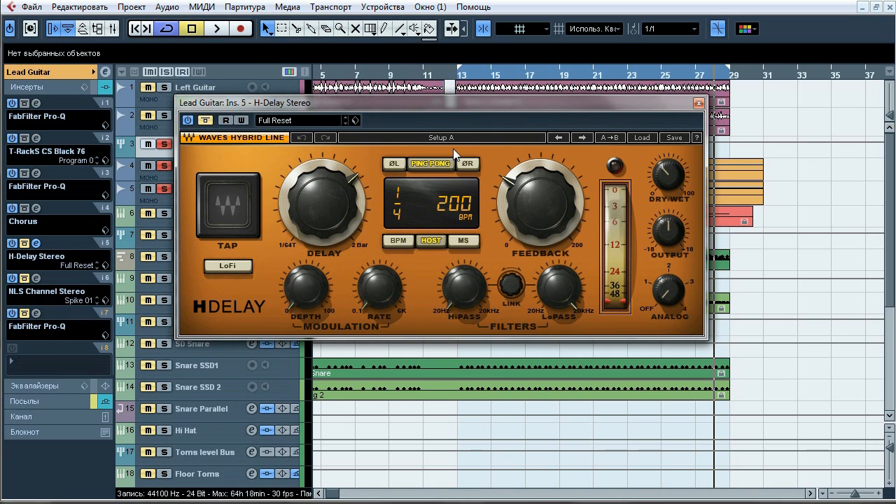
pyautogui.press('space')
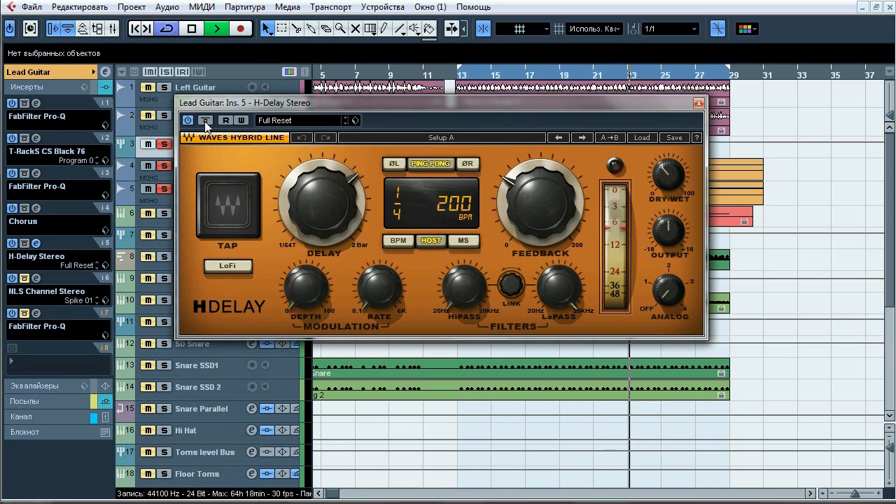
pyautogui.click(699, 104)
# Show Lead Guitar's insert 6 NLS Channel Stereo, compare it active and bypassed during playback, leave it active and close its editor.
pyautogui.click(36, 278)
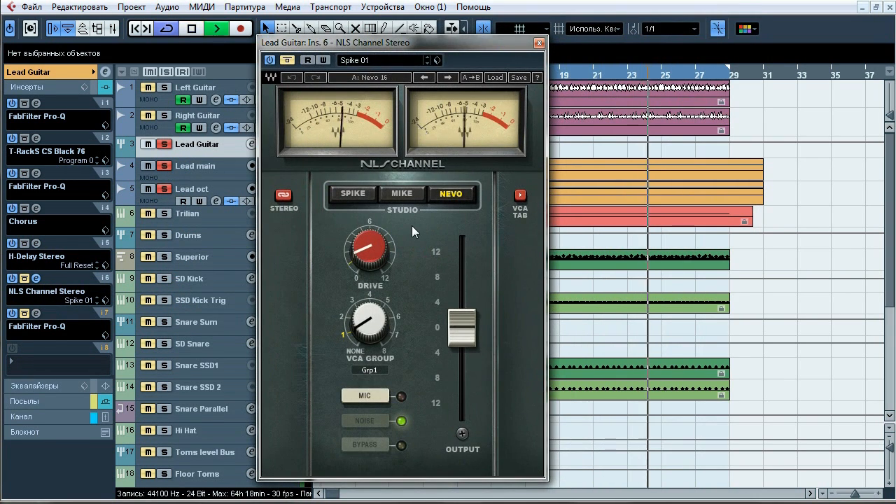
pyautogui.click(288, 61)
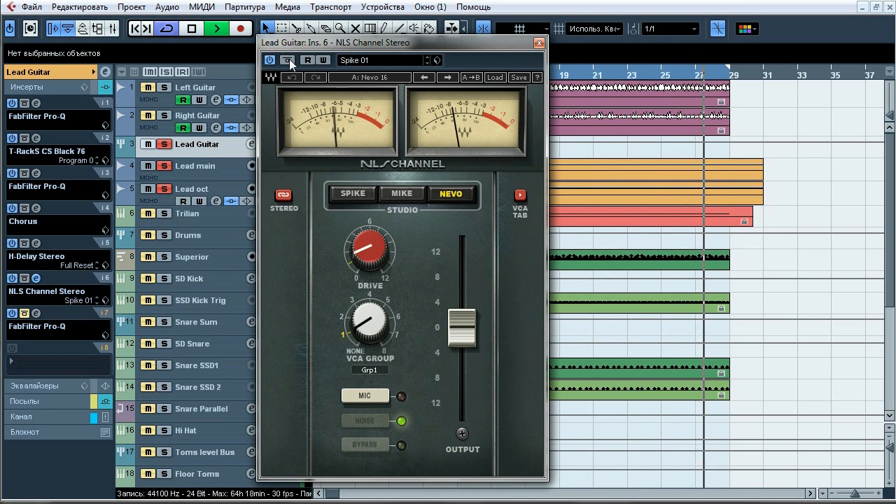
pyautogui.click(288, 61)
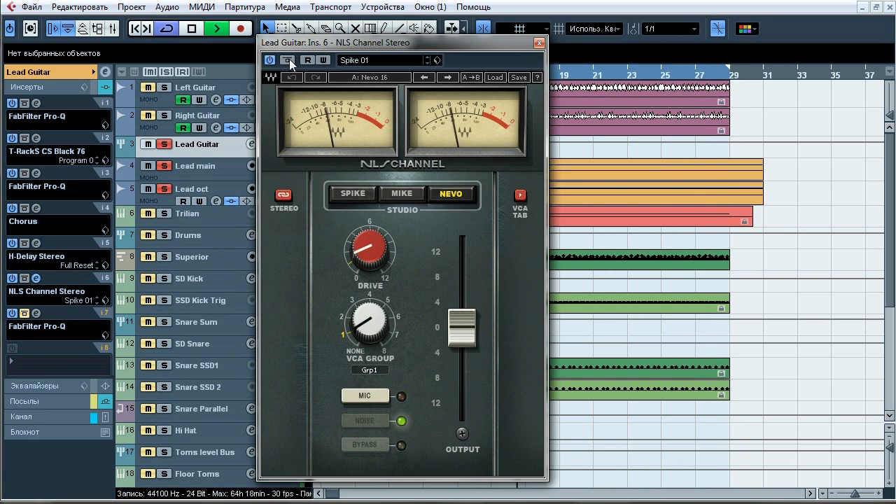
pyautogui.click(288, 61)
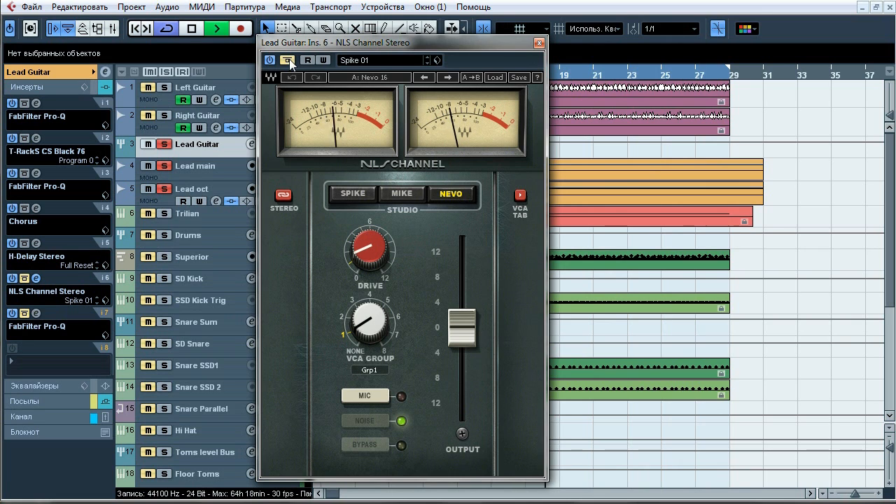
pyautogui.click(289, 60)
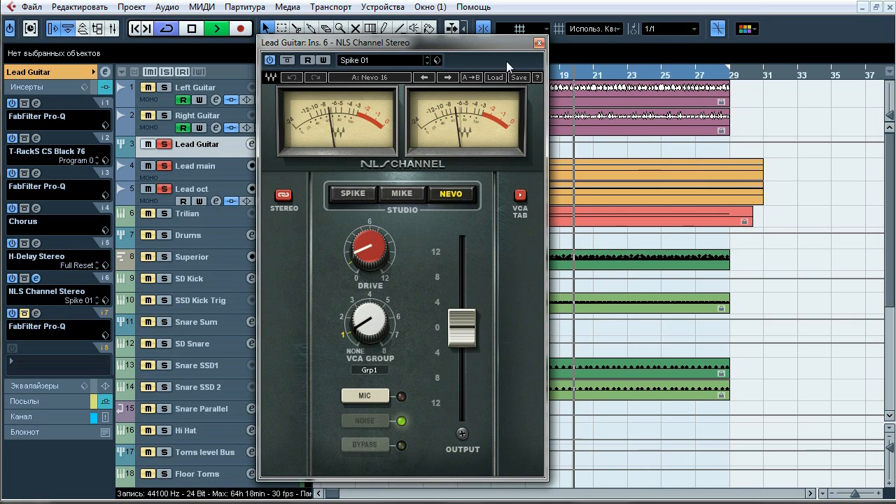
pyautogui.press('space')
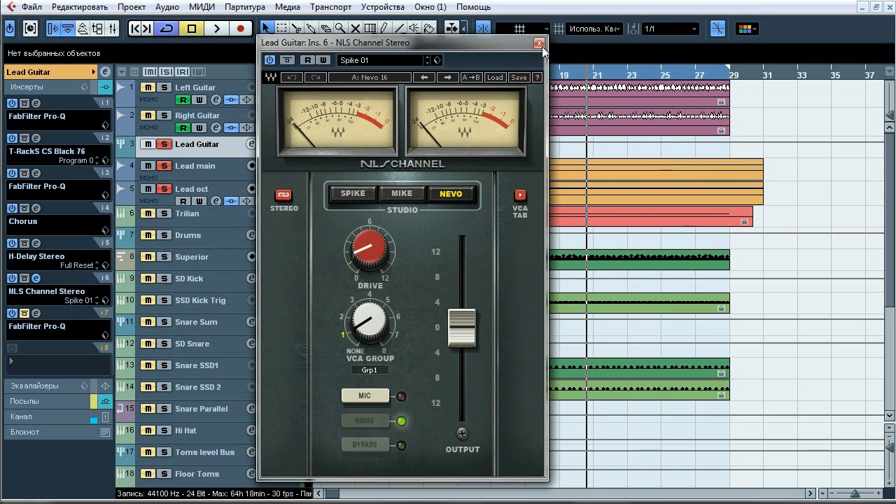
pyautogui.click(540, 44)
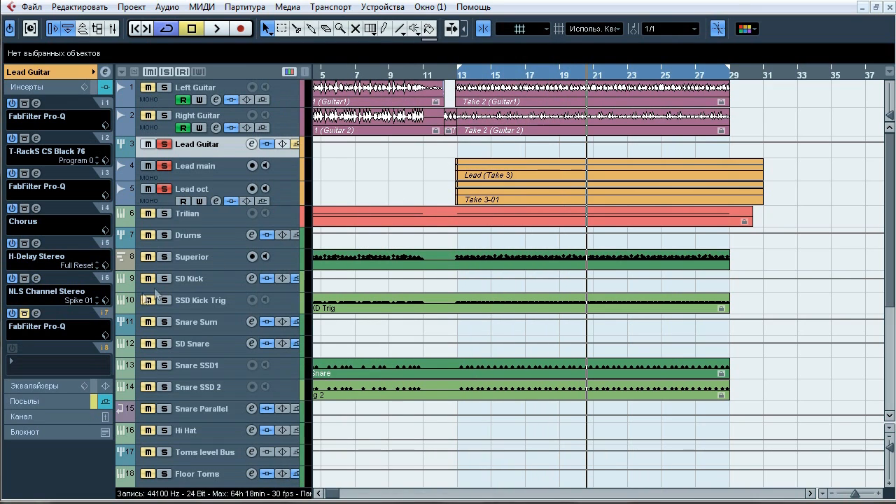
# Show Lead Guitar's insert 7 FabFilter Pro-Q, compare it active and bypassed during solo playback and leave it active.
pyautogui.click(36, 314)
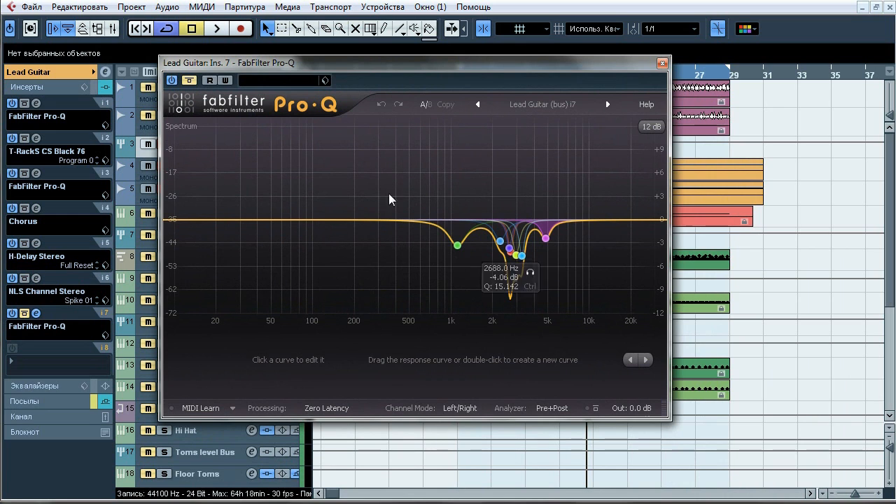
pyautogui.press('space')
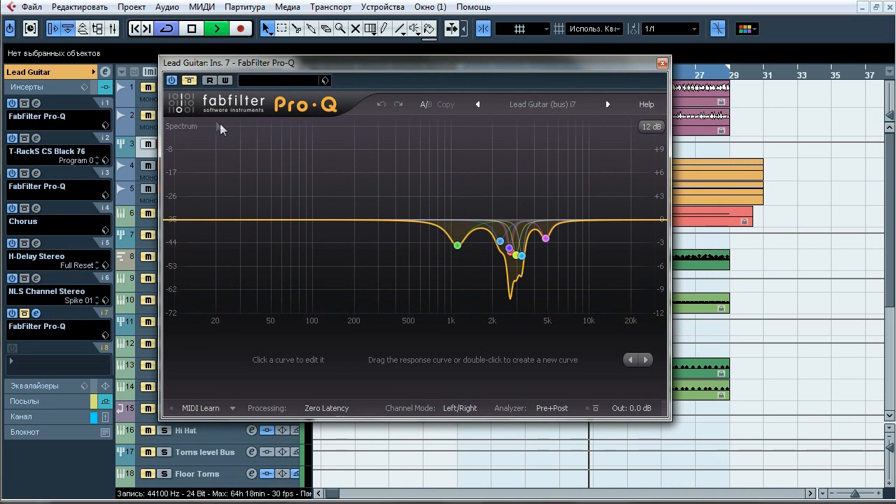
pyautogui.click(194, 83)
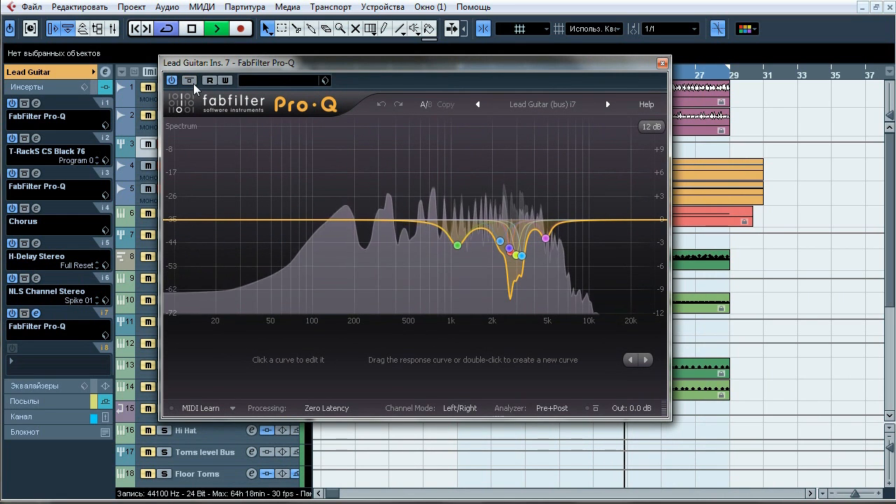
pyautogui.click(189, 81)
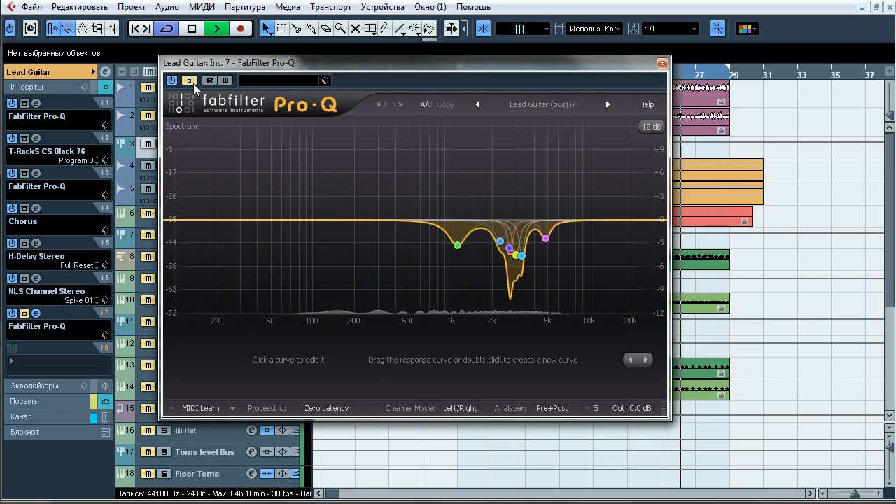
pyautogui.click(192, 82)
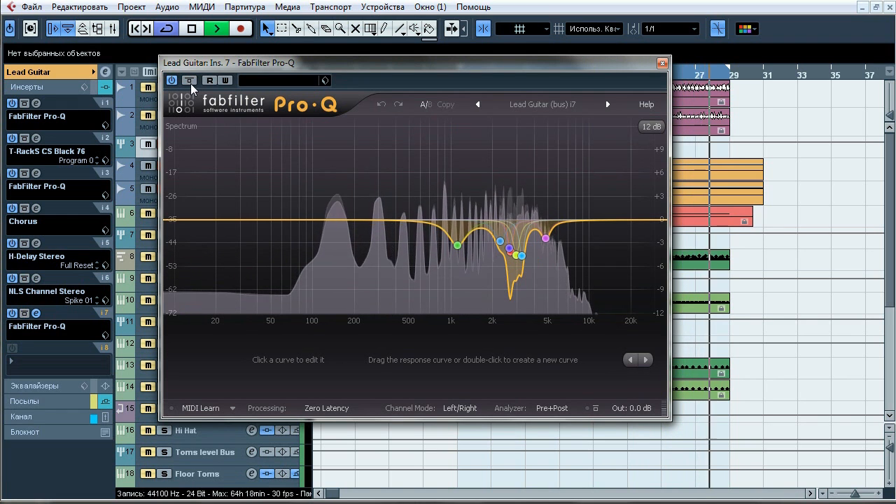
pyautogui.click(190, 82)
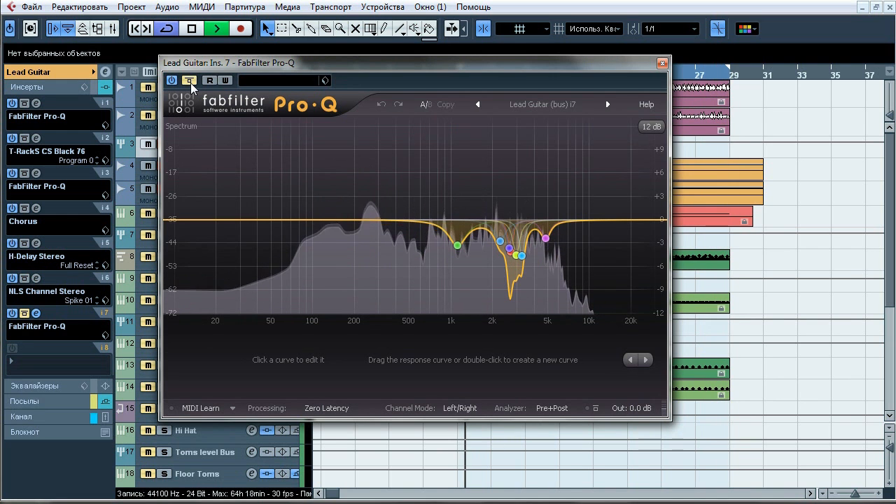
pyautogui.click(190, 83)
# Unsolo the lead guitars and compare insert 7 Pro-Q active and bypassed in the full mix, leaving it active.
pyautogui.moveTo(226, 62); pyautogui.dragTo(319, 56)
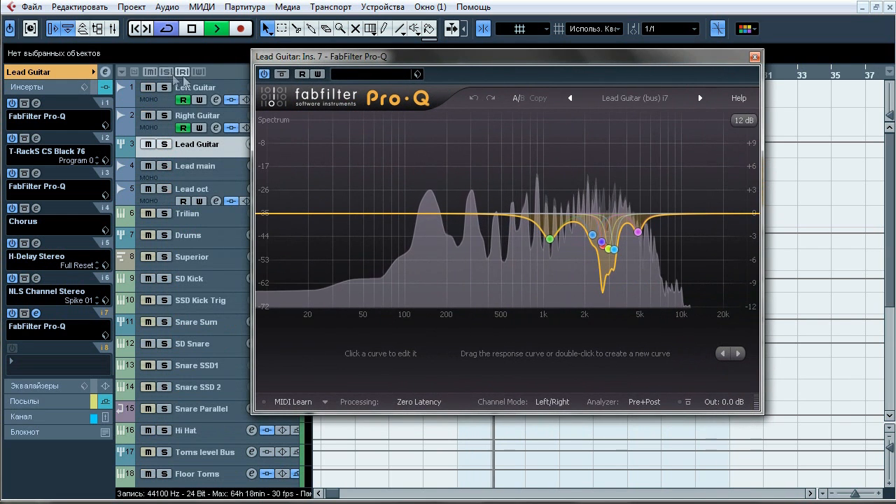
pyautogui.click(282, 74)
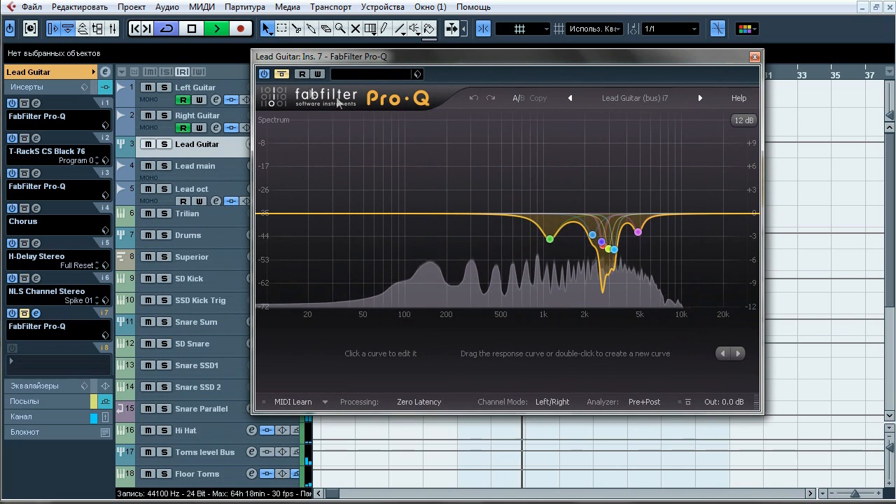
pyautogui.click(281, 73)
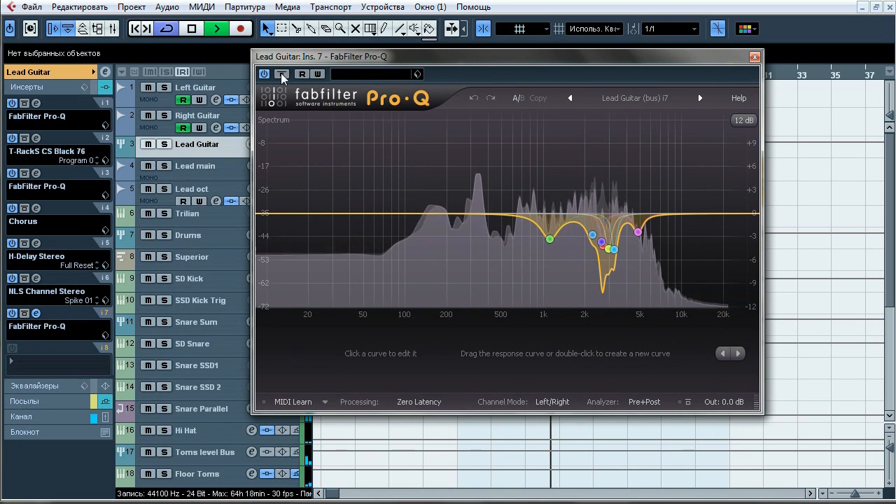
# Bypass and reactivate Lead Guitar's insert 7 Pro-Q once more in the full mix, solo the group and stop playback.
pyautogui.click(280, 74)
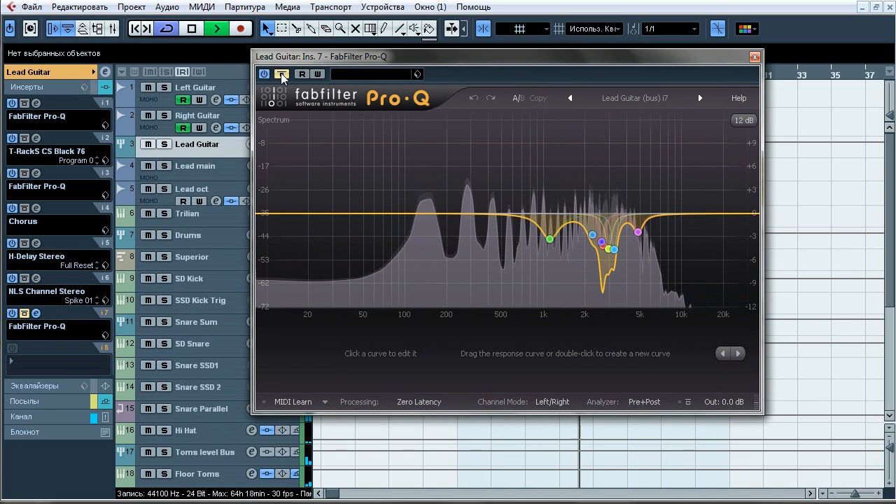
pyautogui.click(281, 73)
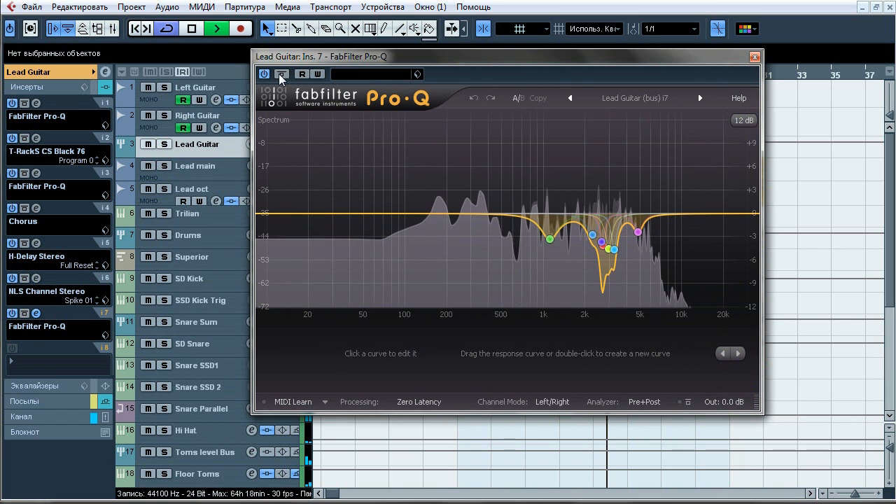
pyautogui.click(165, 144)
pyautogui.press('space')
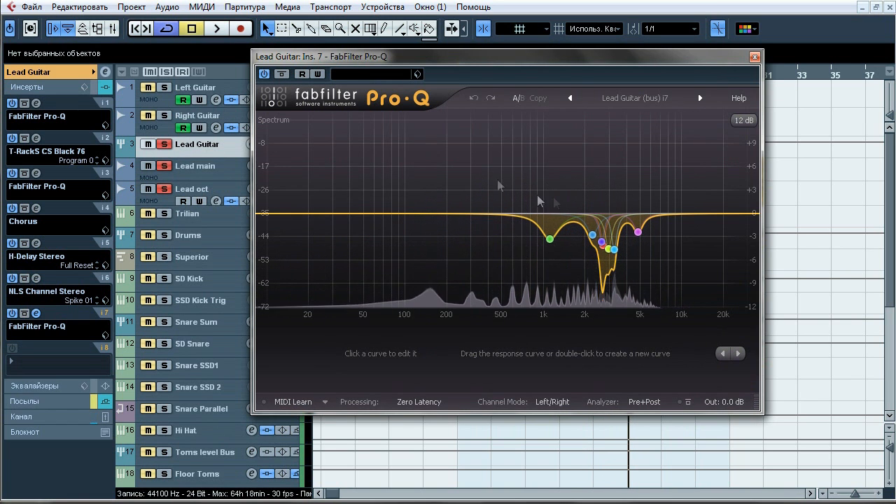
# View the preset list of Lead Guitar's insert 7 Pro-Q, dismiss it without choosing a preset and close the editor.
pyautogui.click(640, 98)
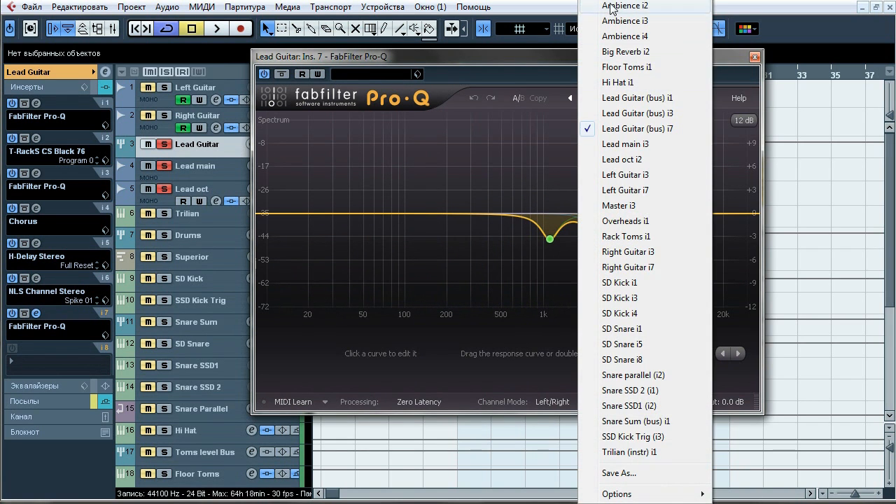
pyautogui.click(564, 53)
pyautogui.click(755, 58)
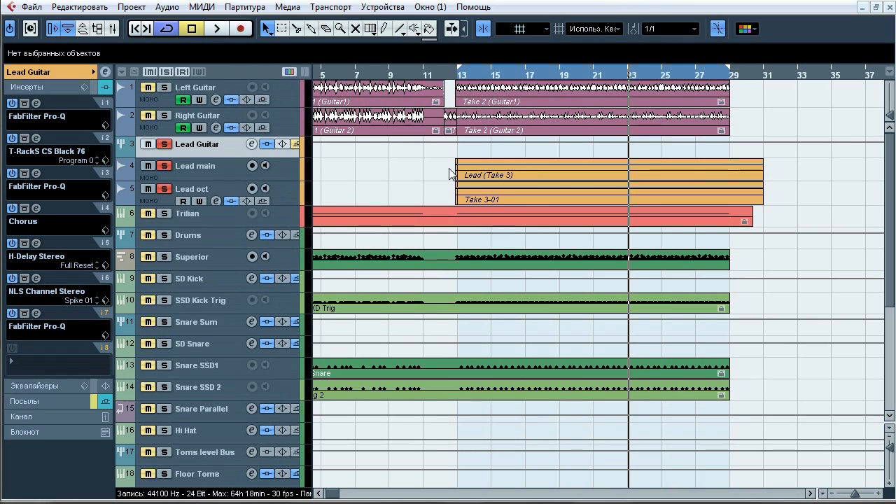
# Show the Lead Guitar group's sends and audition it with the Big Reverb send, solo and in the full mix.
pyautogui.click(43, 401)
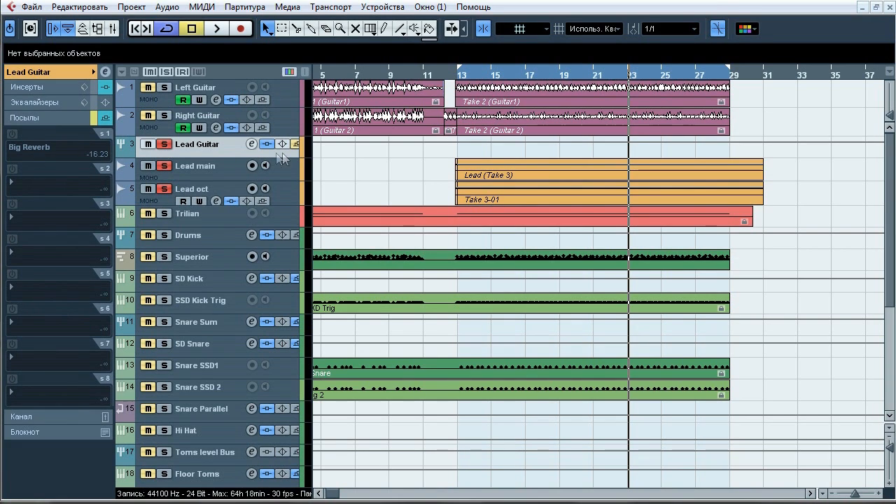
pyautogui.press('space')
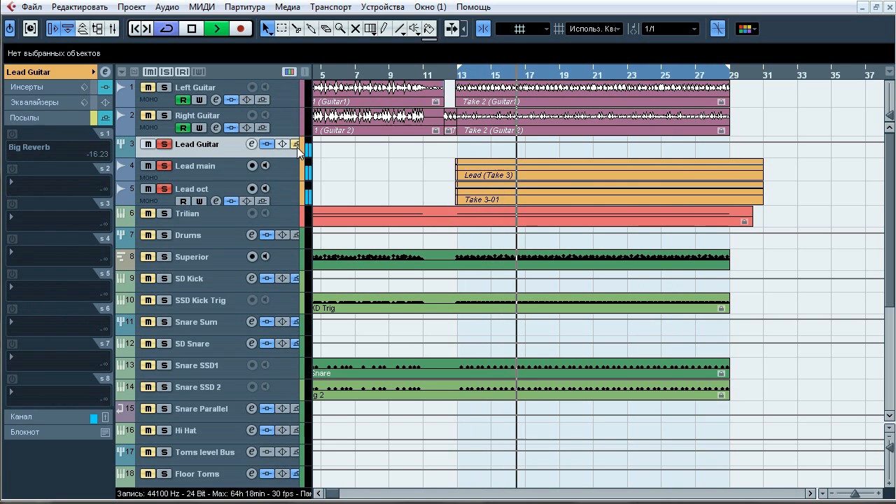
pyautogui.click(168, 145)
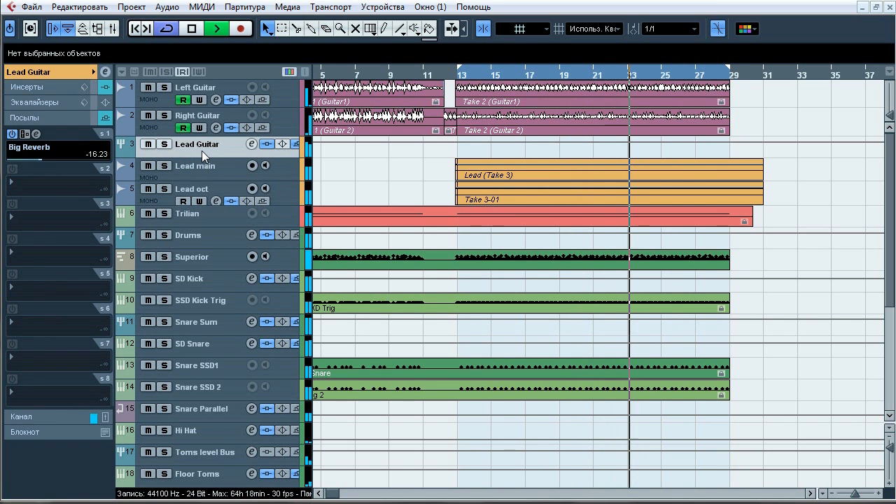
pyautogui.press('space')
pyautogui.click(63, 75)
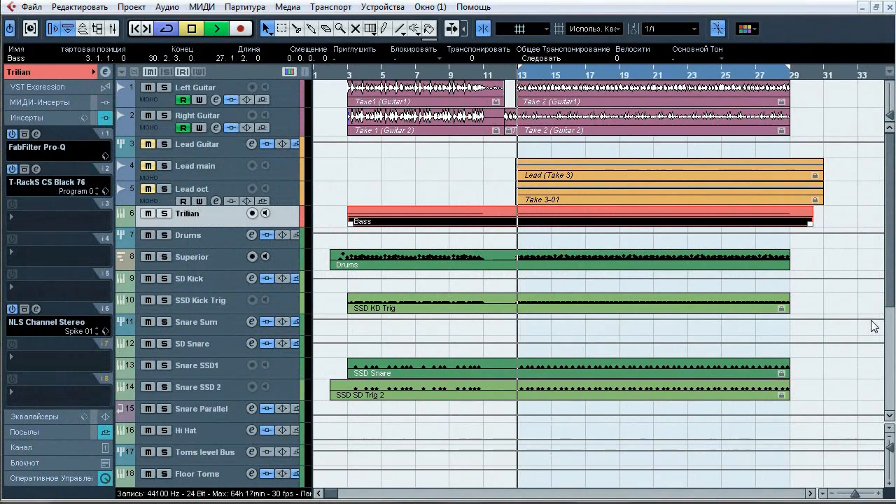
# Audition the Trilian bass track solo, in the mix and muted during playback, leave it unmuted and stop playback.
pyautogui.press('space')
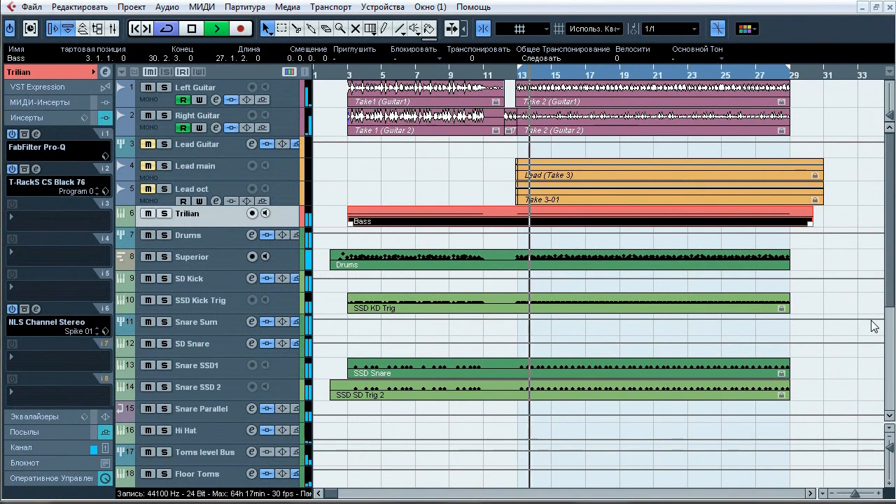
pyautogui.click(165, 214)
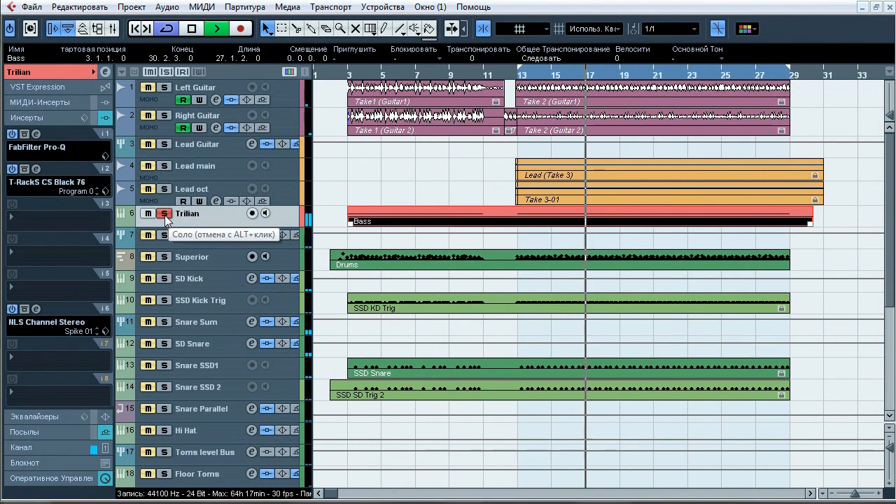
pyautogui.click(165, 214)
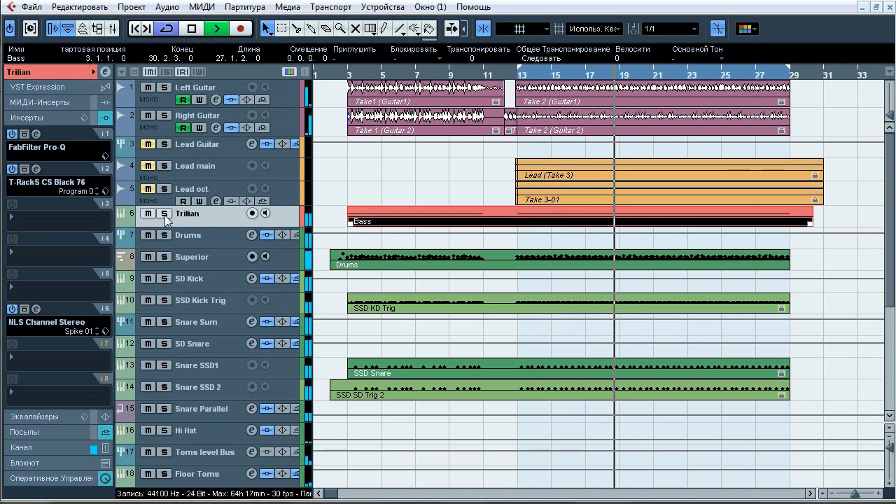
pyautogui.click(165, 214)
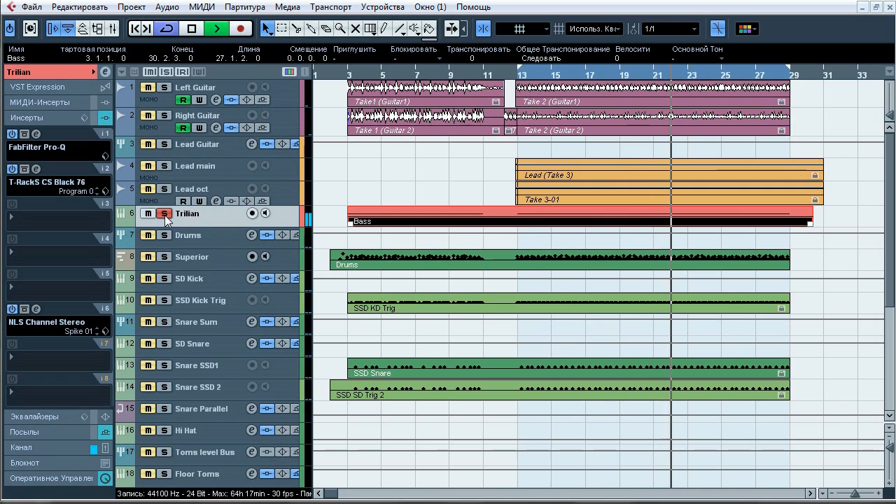
pyautogui.click(163, 213)
pyautogui.click(153, 218)
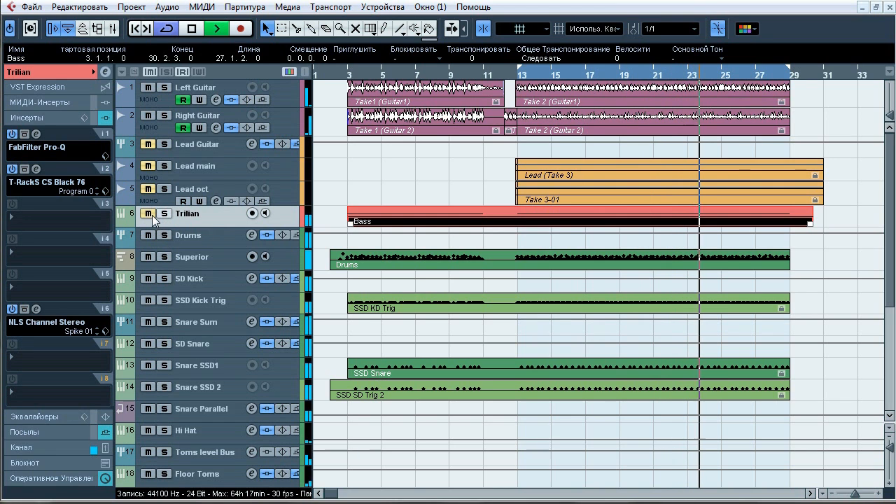
pyautogui.click(153, 217)
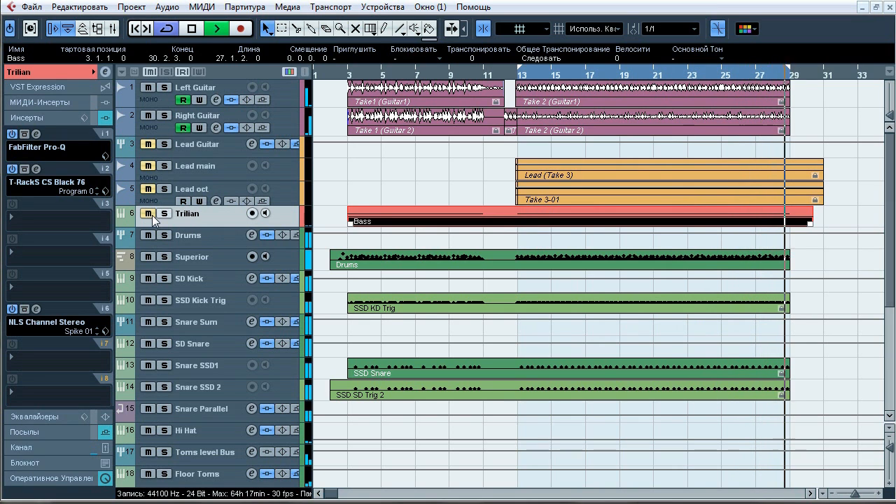
pyautogui.press('space')
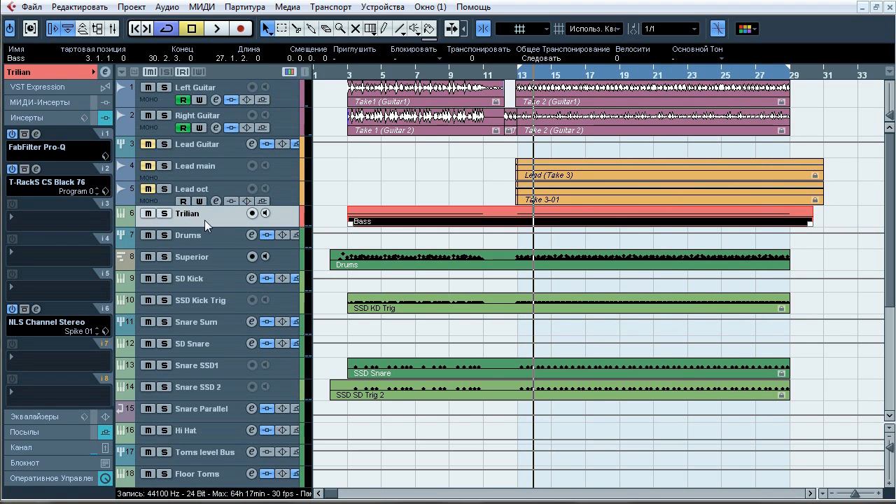
# Show the Trilian instrument's effects page and main page with the Hardcore Finger patch, and close the instrument.
pyautogui.click(65, 71)
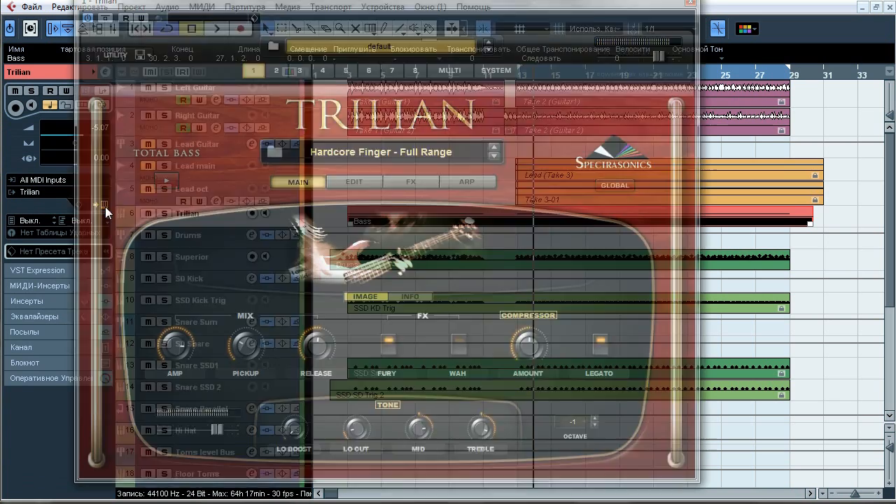
pyautogui.click(102, 205)
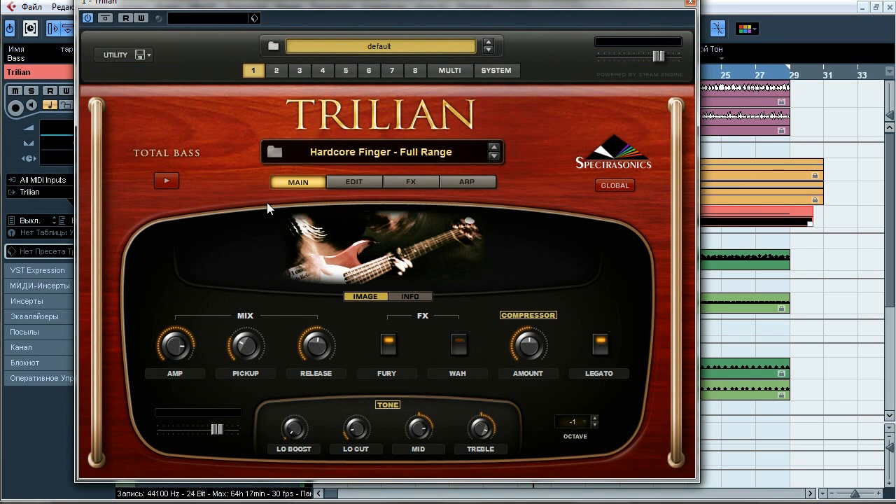
pyautogui.click(411, 184)
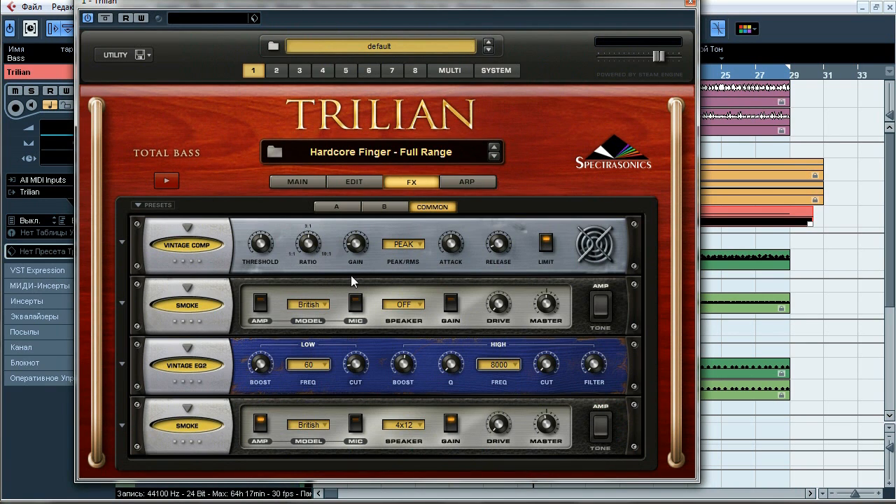
pyautogui.click(296, 183)
pyautogui.moveTo(250, 351)
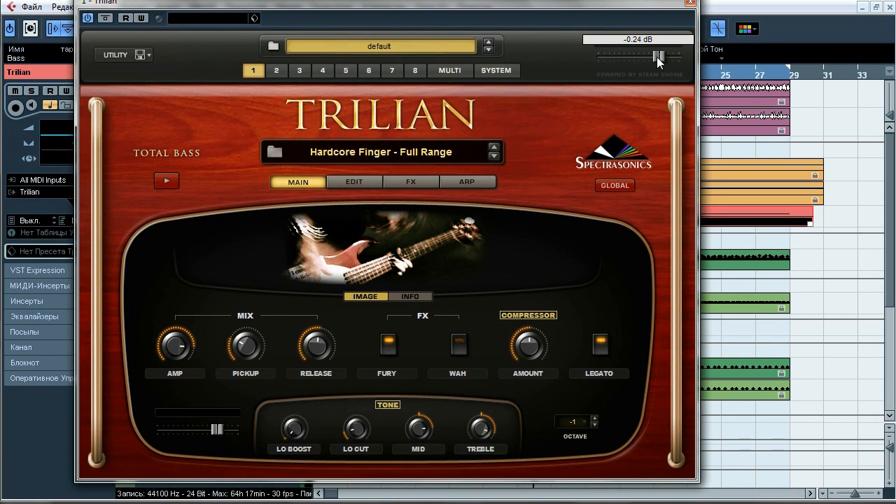
pyautogui.click(691, 3)
# Compare all Trilian inserts bypassed and active, solo and in the mix, leaving them bypassed with the track soloed and playback stopped.
pyautogui.click(52, 300)
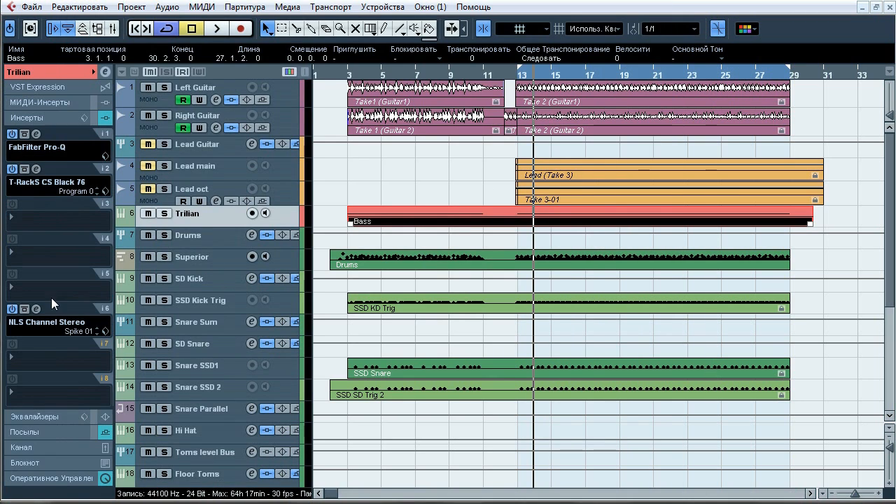
pyautogui.click(165, 213)
pyautogui.press('space')
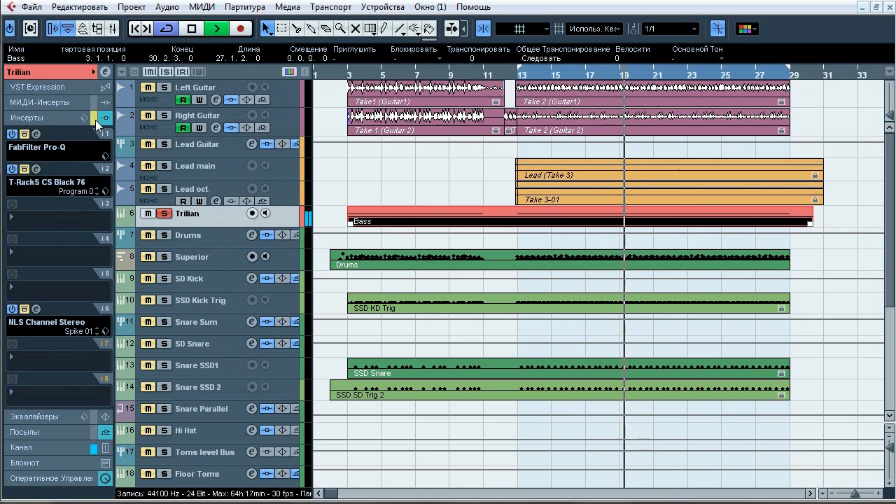
pyautogui.click(95, 120)
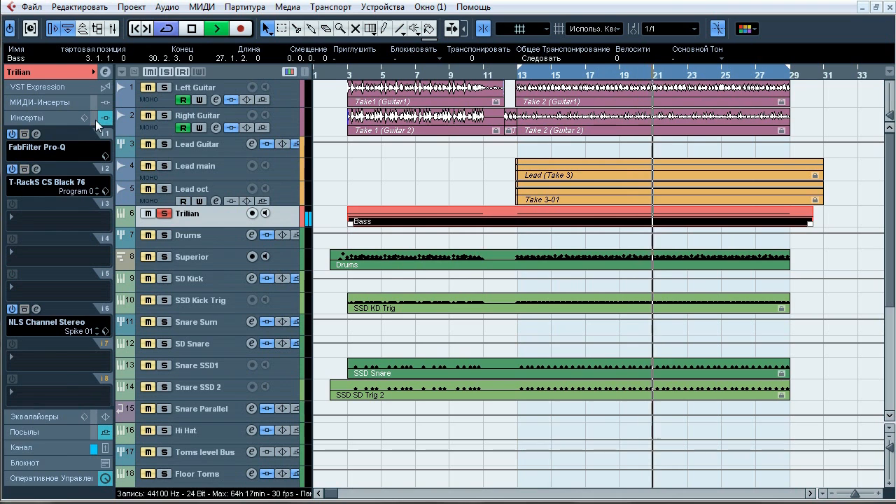
pyautogui.click(165, 214)
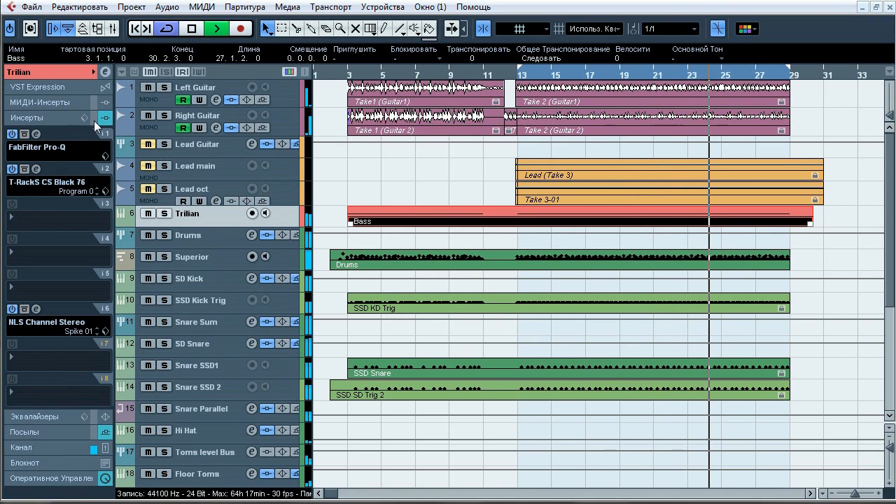
pyautogui.click(94, 121)
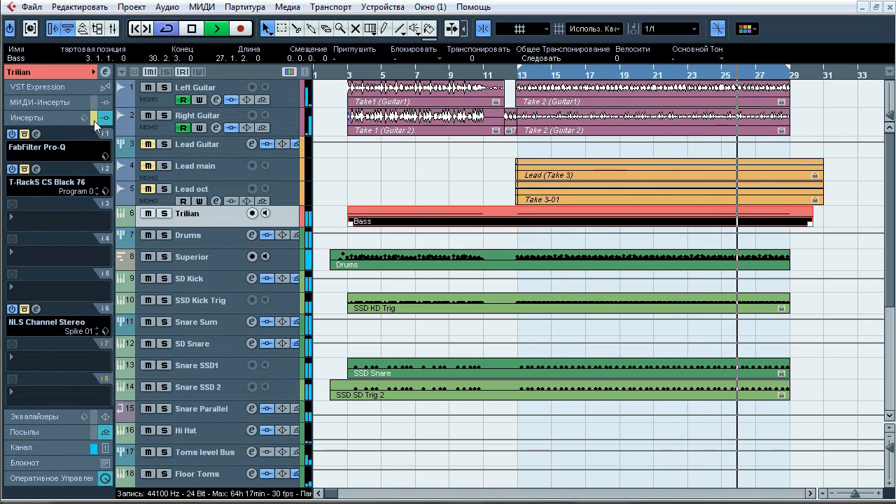
pyautogui.click(164, 213)
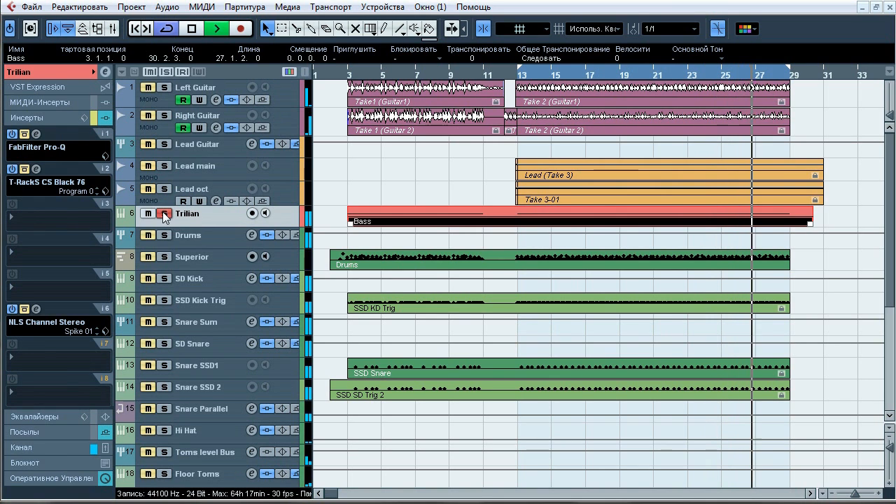
pyautogui.click(189, 29)
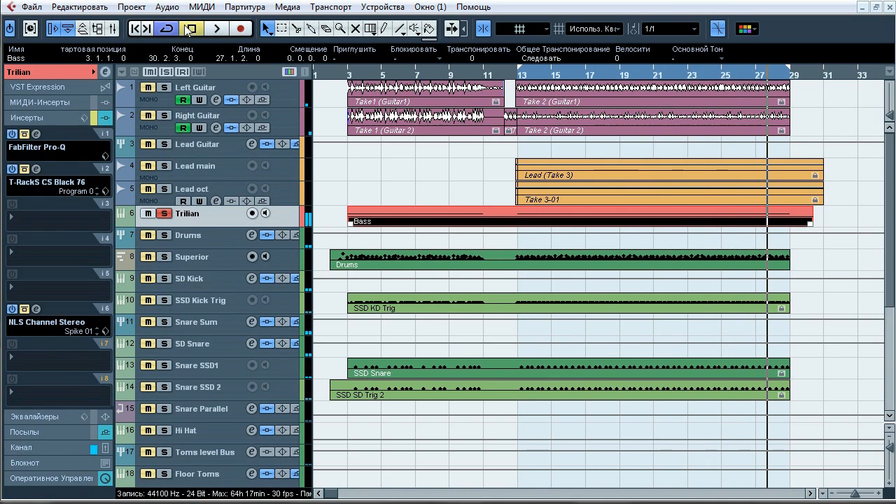
# Show Trilian's insert 1 FabFilter Pro-Q, compare it active and bypassed during solo playback and leave it active.
pyautogui.click(38, 136)
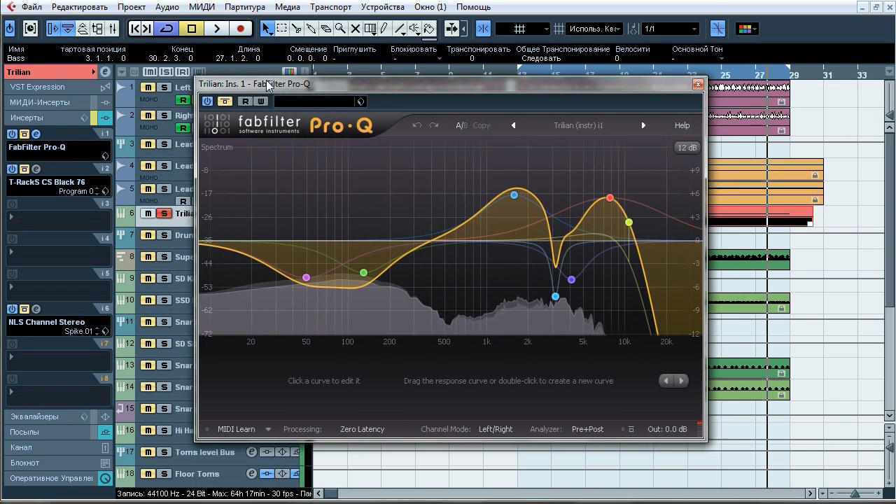
pyautogui.moveTo(266, 84); pyautogui.dragTo(254, 86)
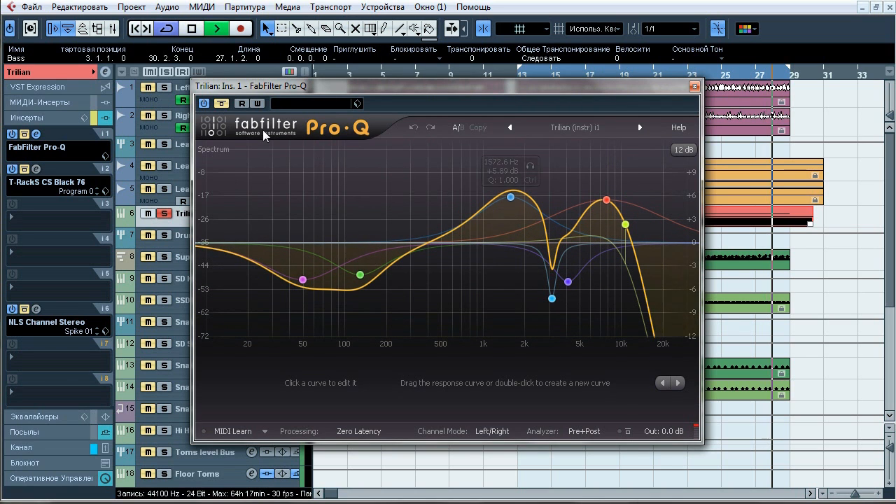
pyautogui.click(220, 103)
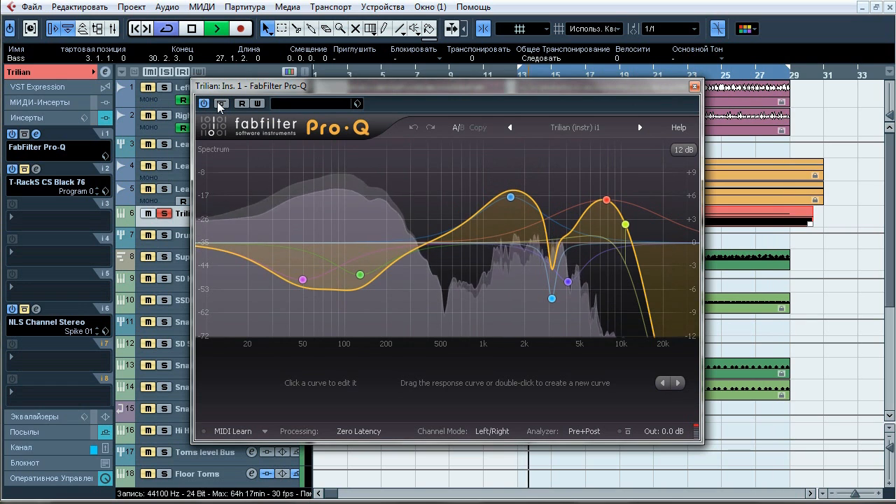
pyautogui.click(220, 104)
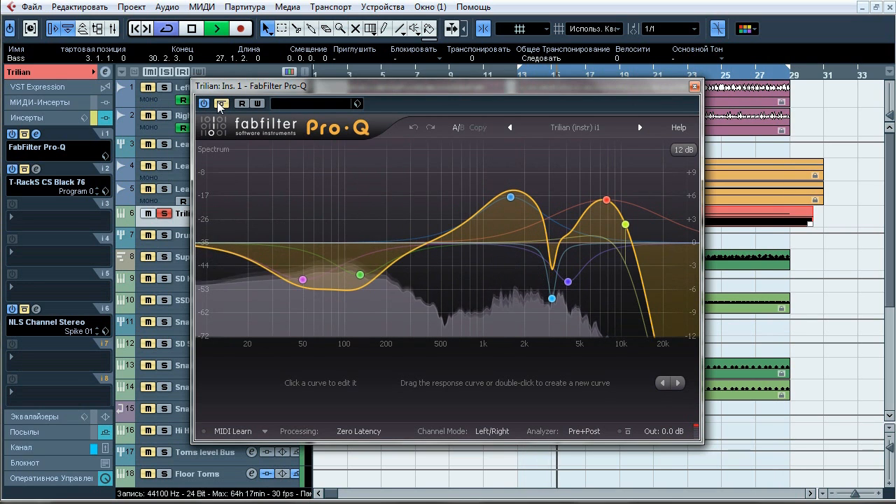
pyautogui.click(220, 104)
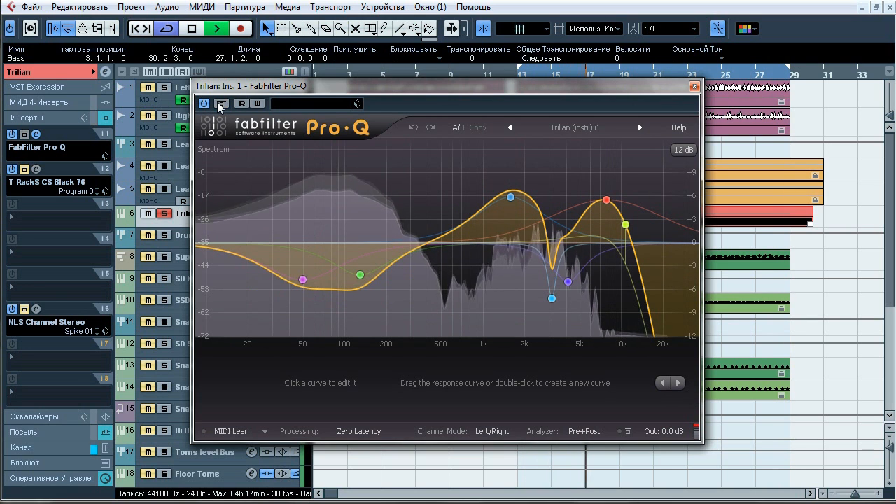
pyautogui.click(220, 104)
pyautogui.click(220, 104)
# Audition the Pro-Q's 49 Hz and 128 Hz cut bands and its 1.57 kHz and 7.76 kHz boost bands in isolation.
pyautogui.moveTo(321, 301)
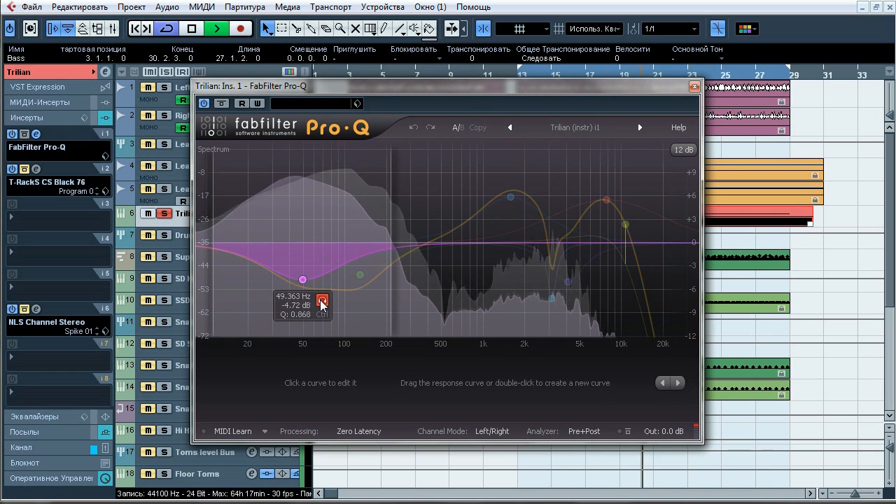
pyautogui.moveTo(369, 279)
pyautogui.click(379, 295)
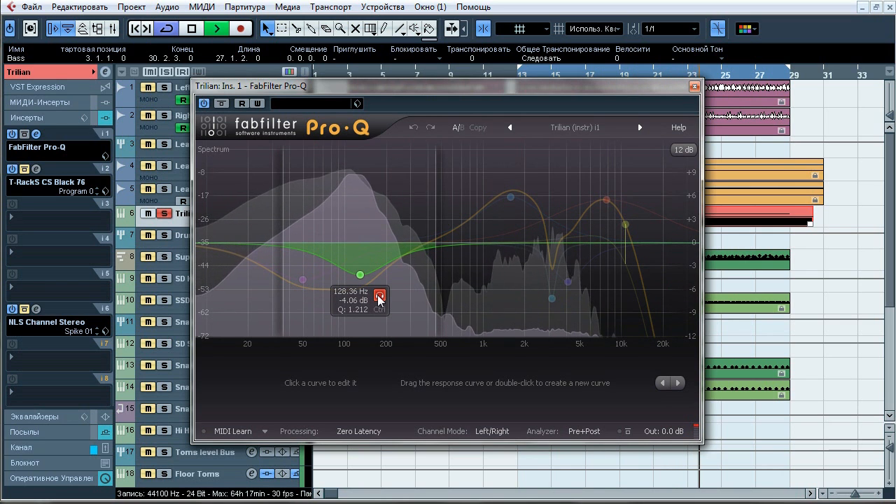
pyautogui.moveTo(542, 204)
pyautogui.click(530, 166)
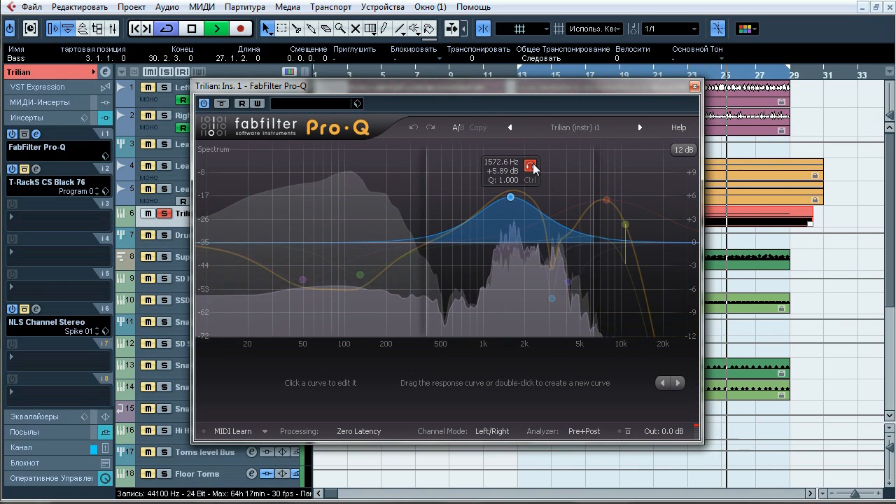
pyautogui.moveTo(586, 200)
pyautogui.click(626, 168)
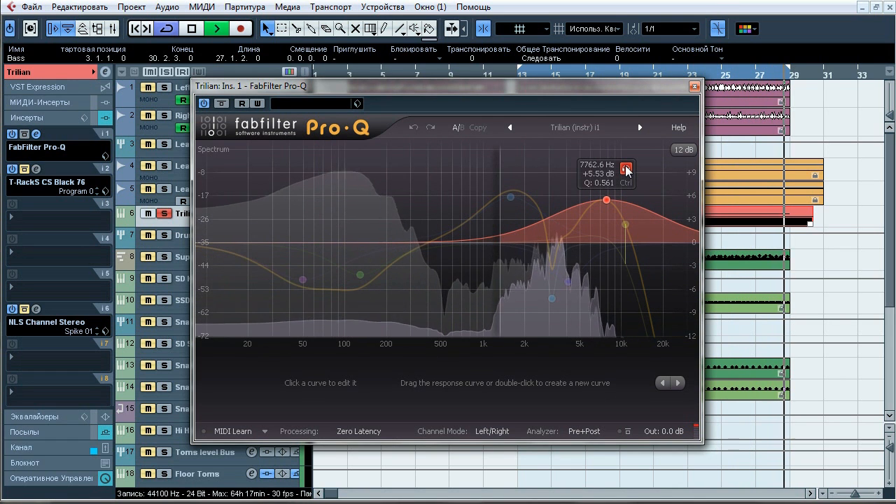
# Audition the Pro-Q's high-cut band and its 4.09 kHz and 3.13 kHz cuts in isolation, stop playback and close the equalizer.
pyautogui.moveTo(627, 223)
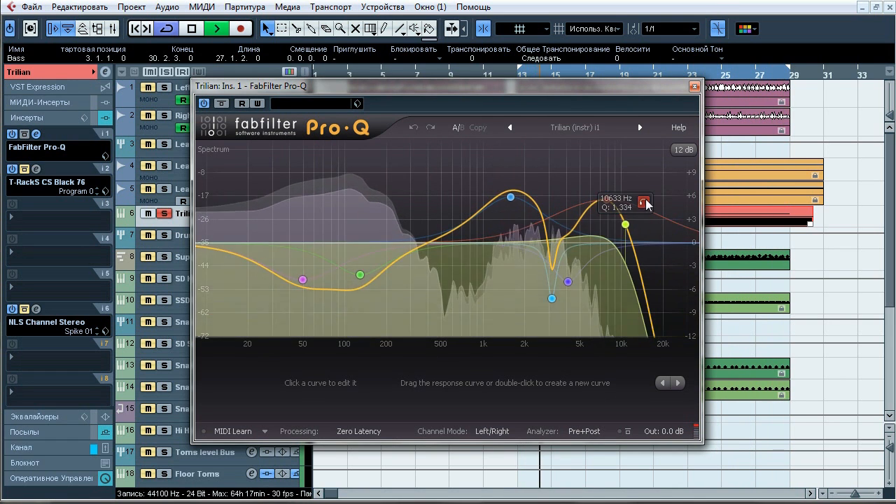
pyautogui.click(645, 203)
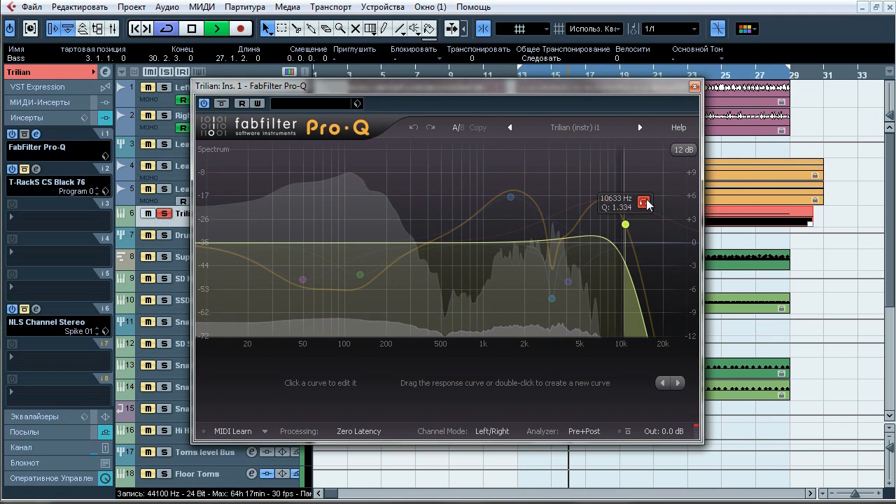
pyautogui.moveTo(569, 283)
pyautogui.click(588, 302)
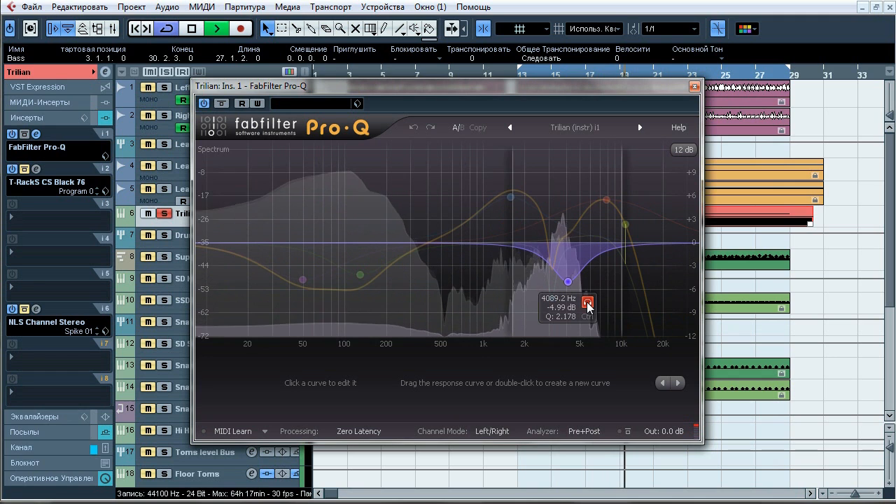
pyautogui.moveTo(553, 300)
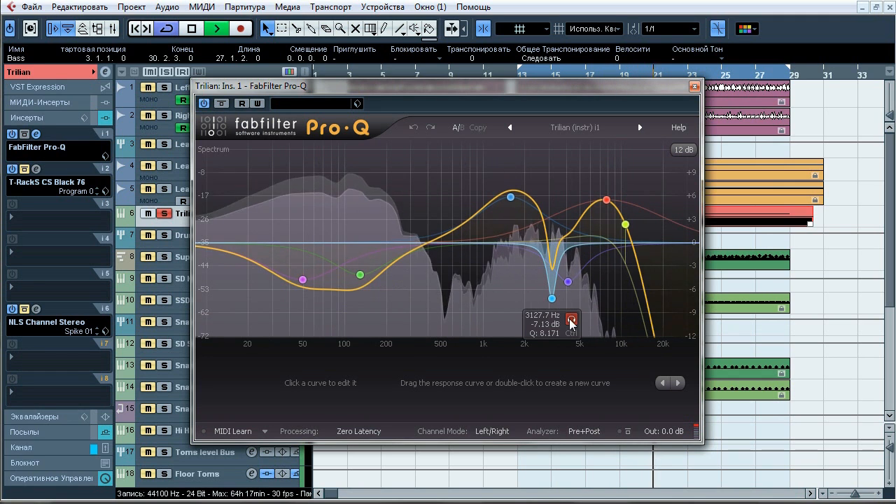
pyautogui.click(571, 320)
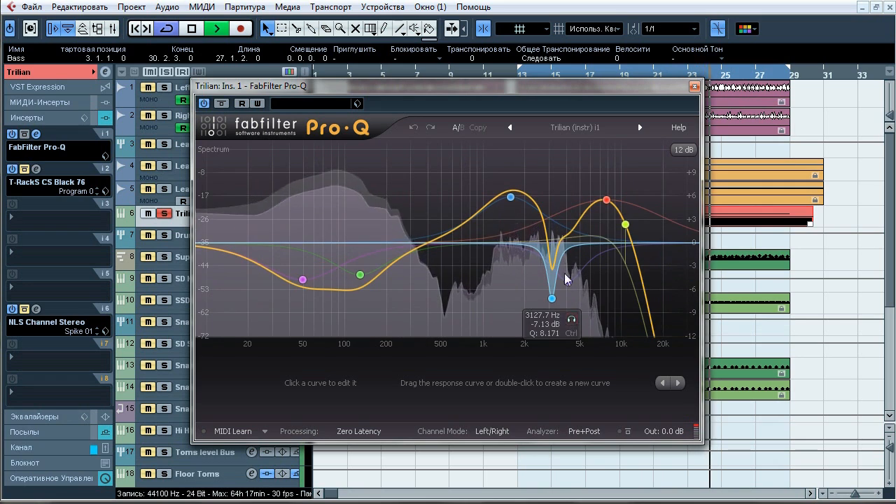
pyautogui.press('space')
pyautogui.click(695, 86)
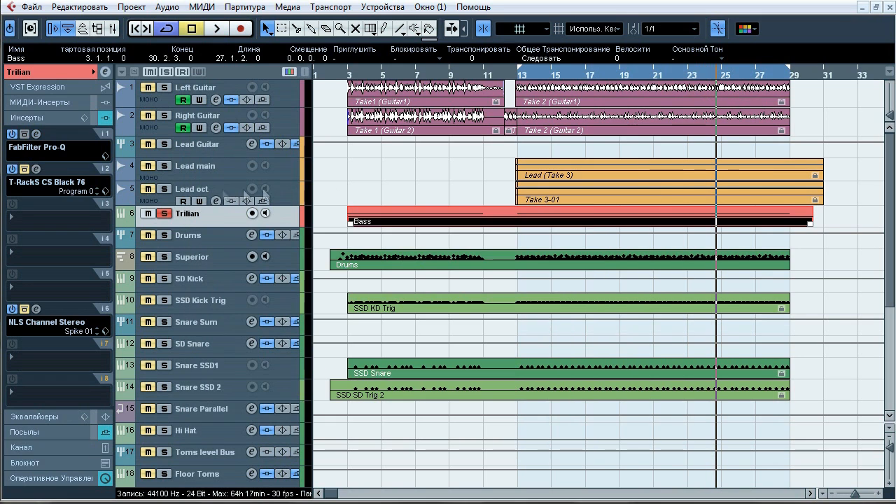
# Show Trilian's insert 2 T-RackS Black 76 limiter, take it out of bypass during solo playback and stop playback.
pyautogui.click(37, 169)
pyautogui.moveTo(355, 229); pyautogui.dragTo(304, 130)
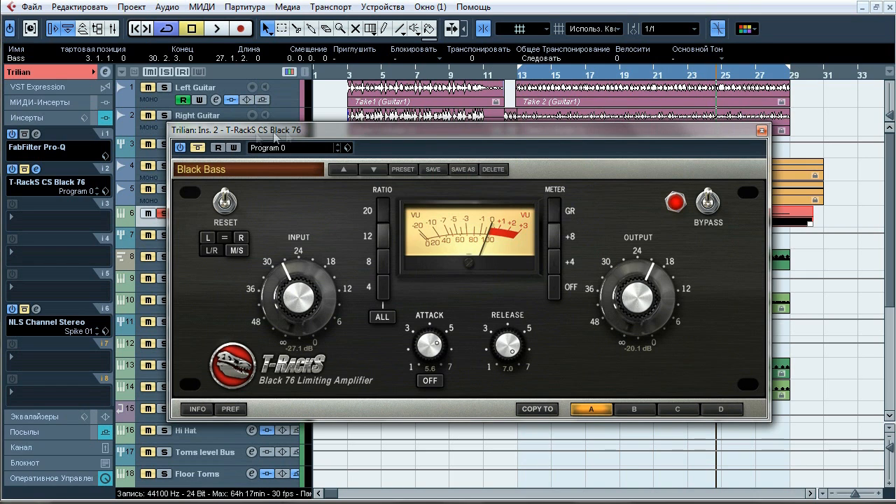
pyautogui.press('space')
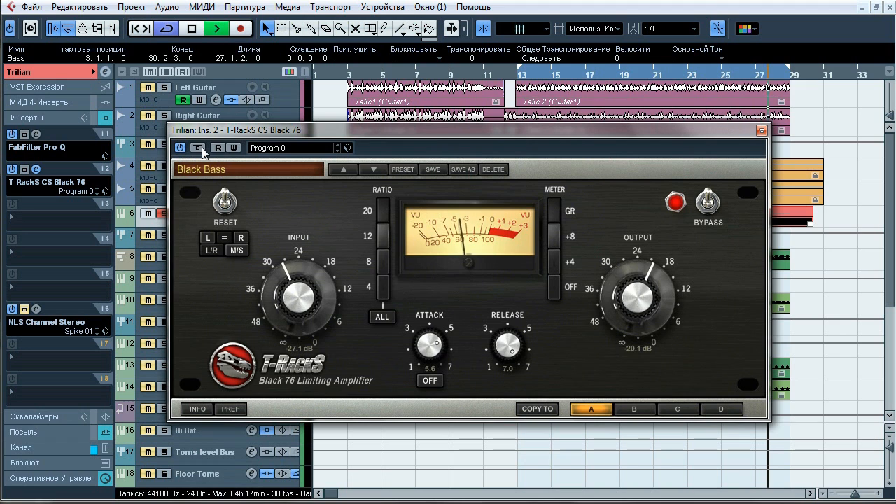
pyautogui.moveTo(229, 130); pyautogui.dragTo(224, 102)
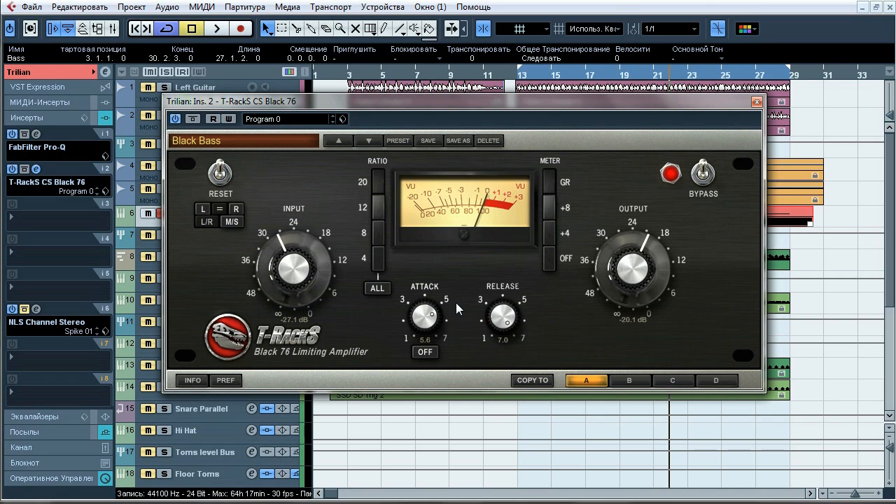
pyautogui.moveTo(303, 107); pyautogui.dragTo(340, 85)
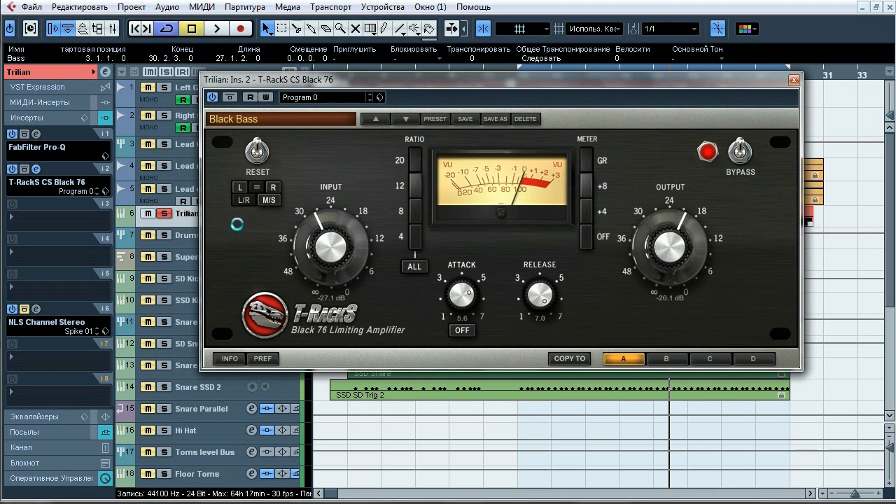
pyautogui.click(56, 448)
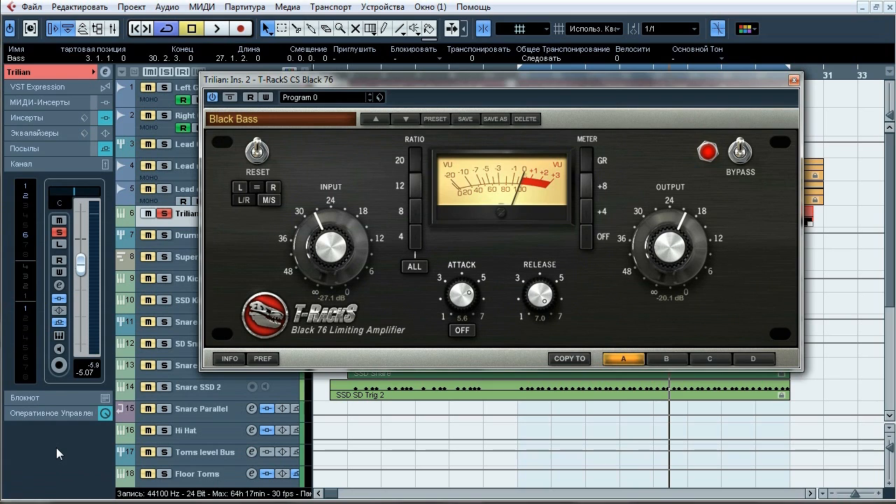
pyautogui.press('space')
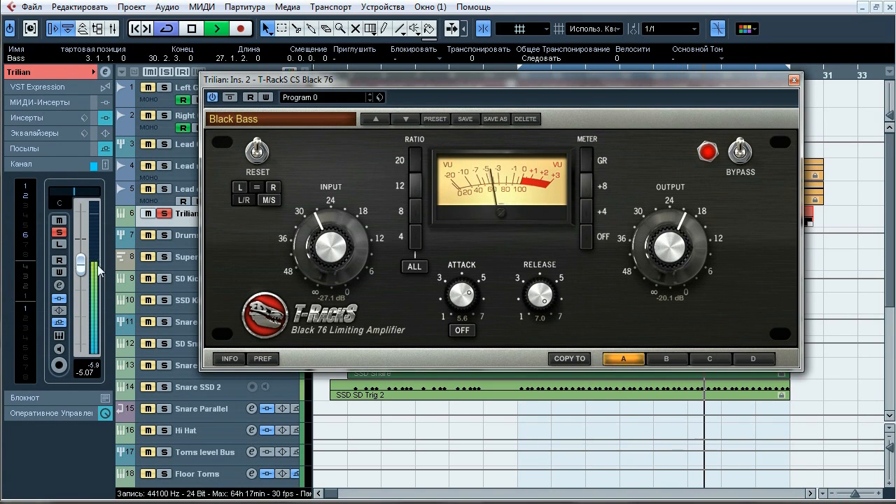
pyautogui.click(231, 99)
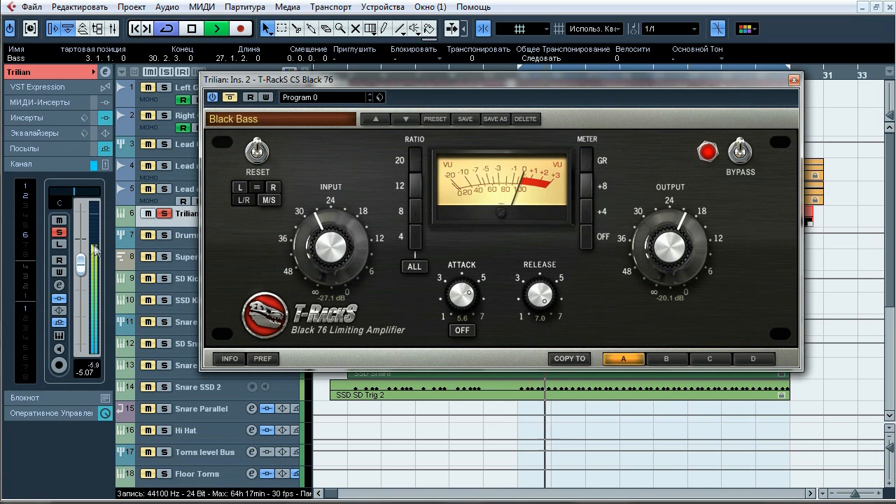
pyautogui.click(230, 98)
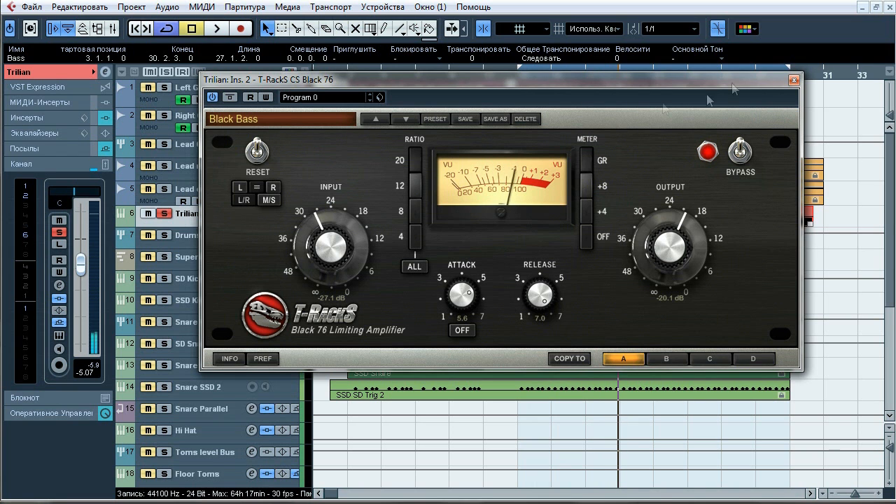
pyautogui.click(794, 80)
# Show Trilian's insert 6 NLS Channel Stereo, compare it bypassed and active during solo playback, leave it active and close it with playback stopped.
pyautogui.click(42, 118)
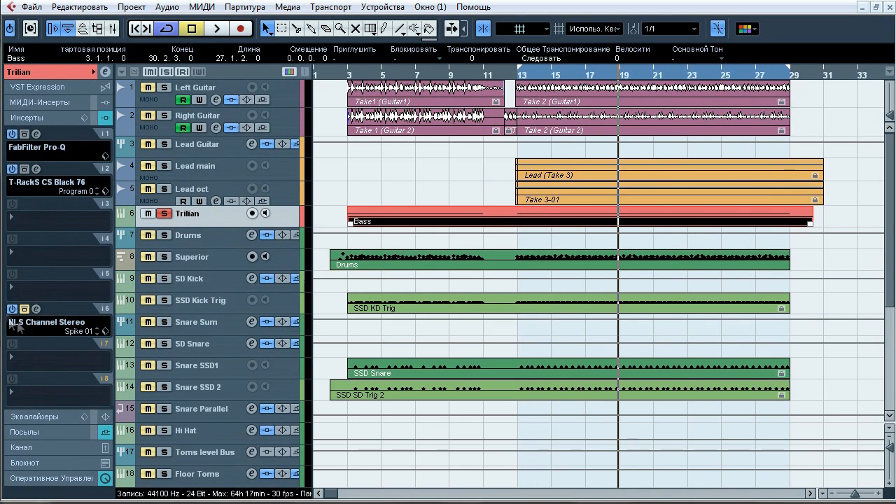
pyautogui.click(14, 323)
pyautogui.click(317, 59)
pyautogui.click(317, 59)
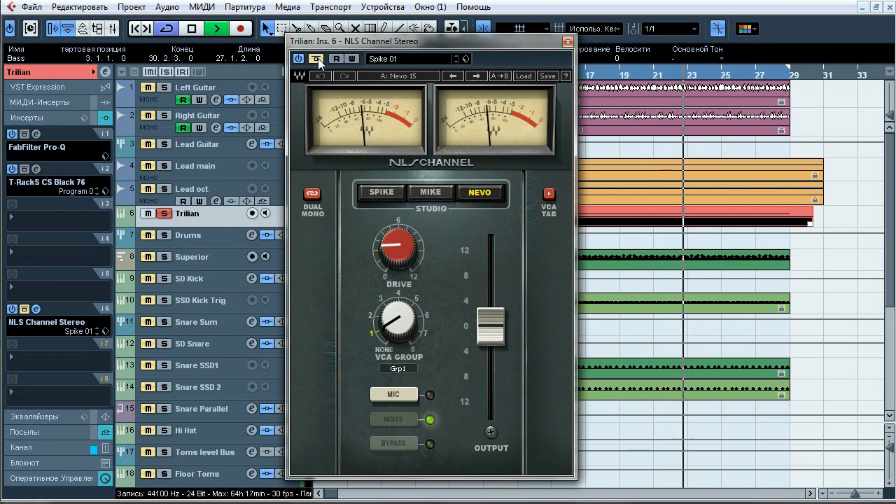
pyautogui.click(317, 59)
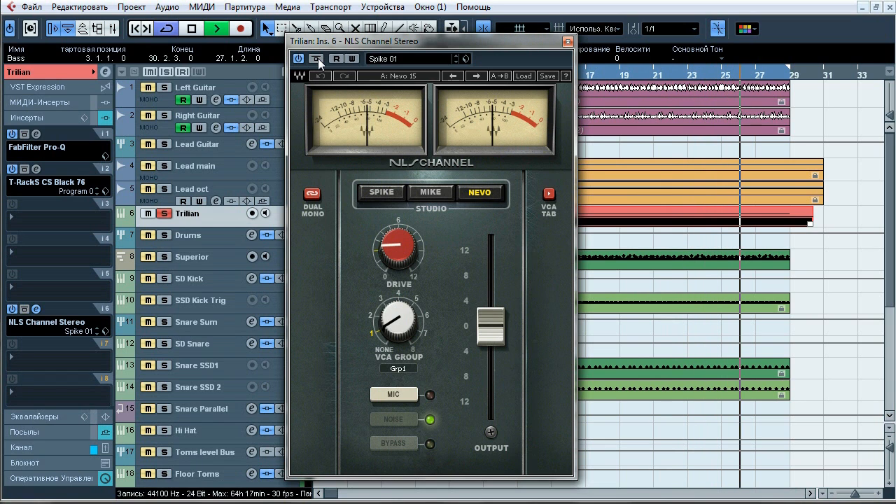
pyautogui.click(317, 59)
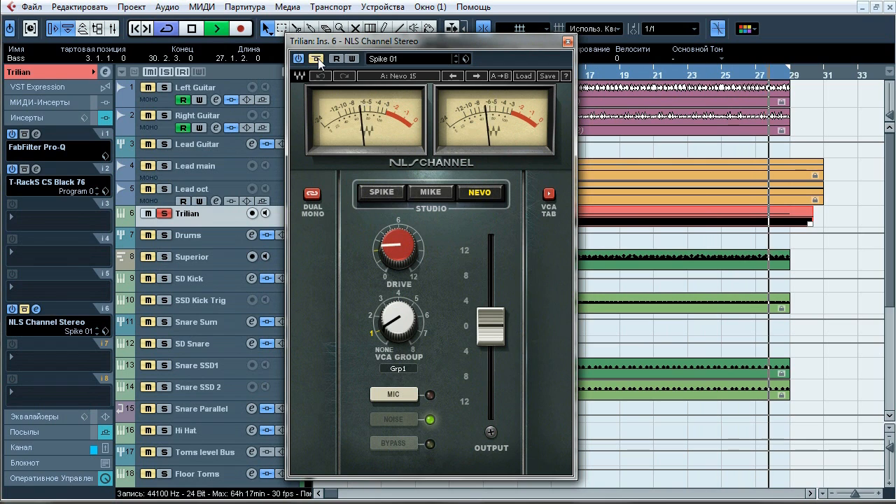
pyautogui.click(317, 59)
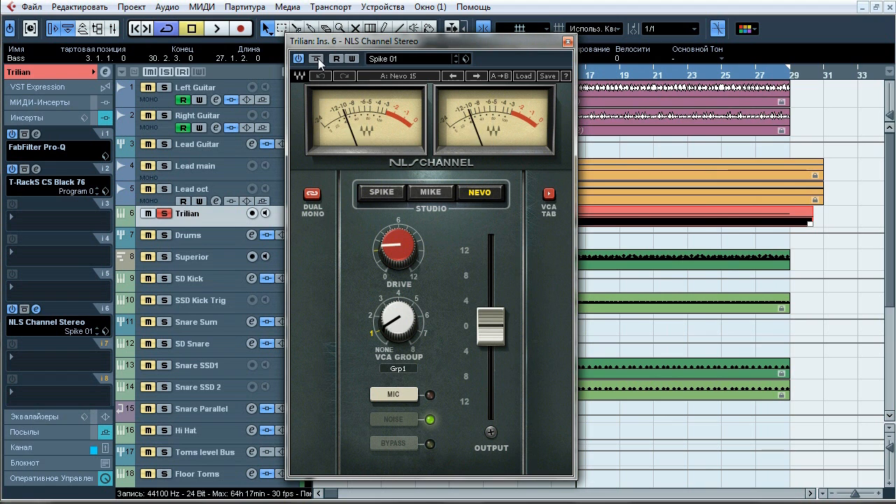
pyautogui.click(568, 42)
pyautogui.click(67, 73)
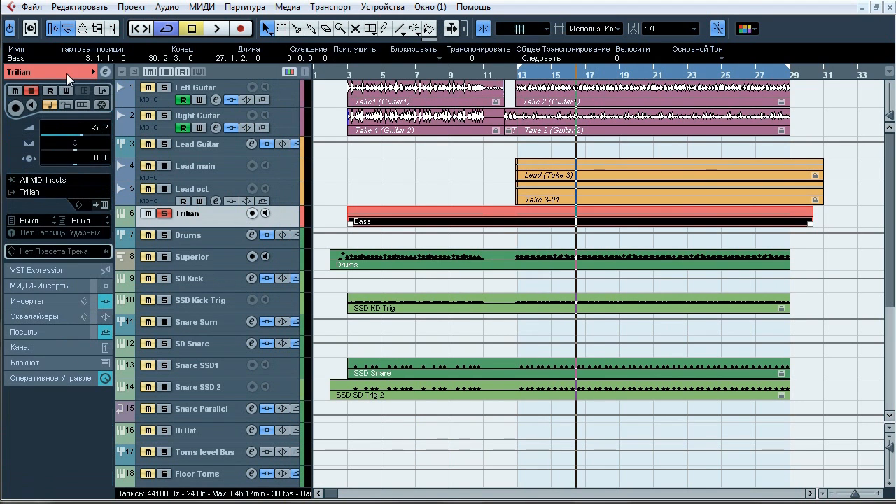
pyautogui.click(105, 72)
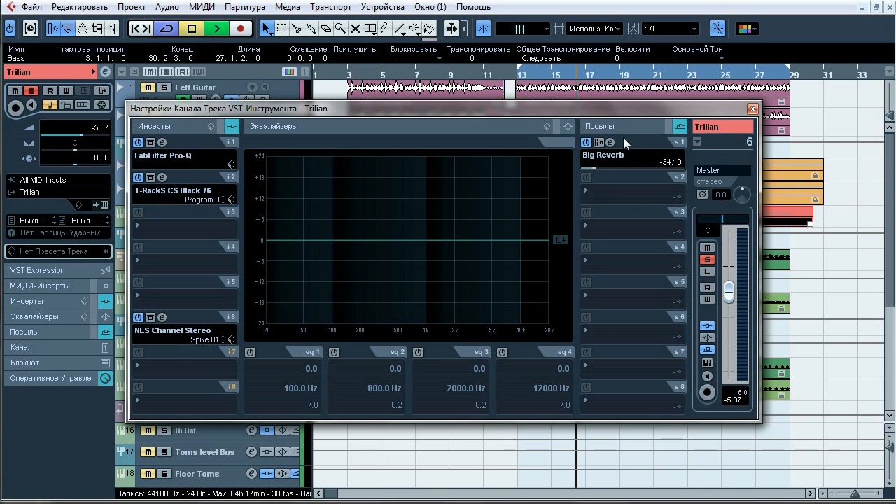
pyautogui.click(585, 142)
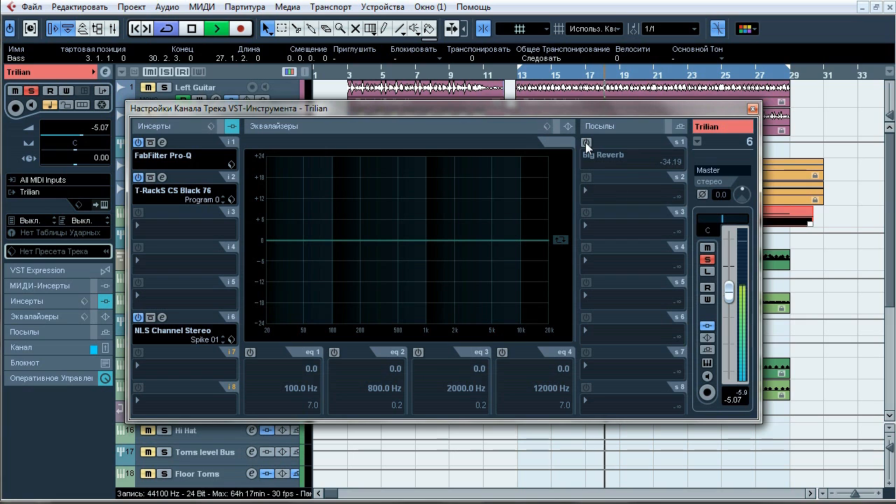
pyautogui.click(586, 142)
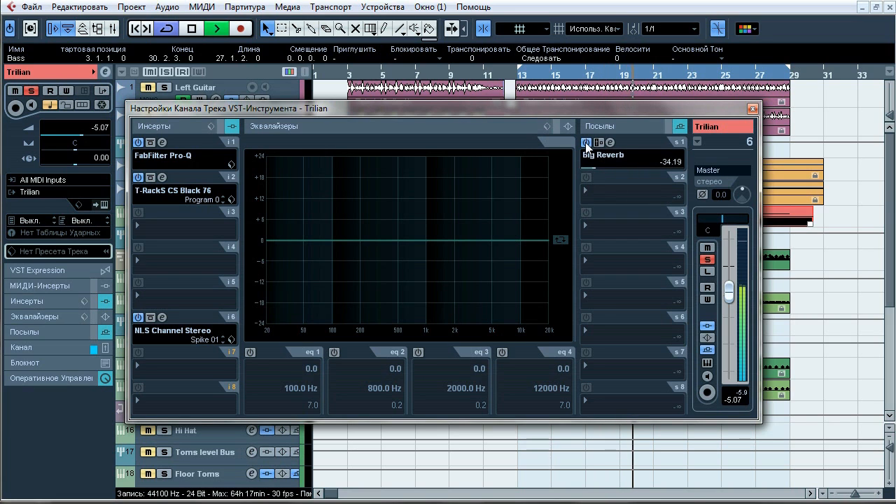
pyautogui.click(586, 142)
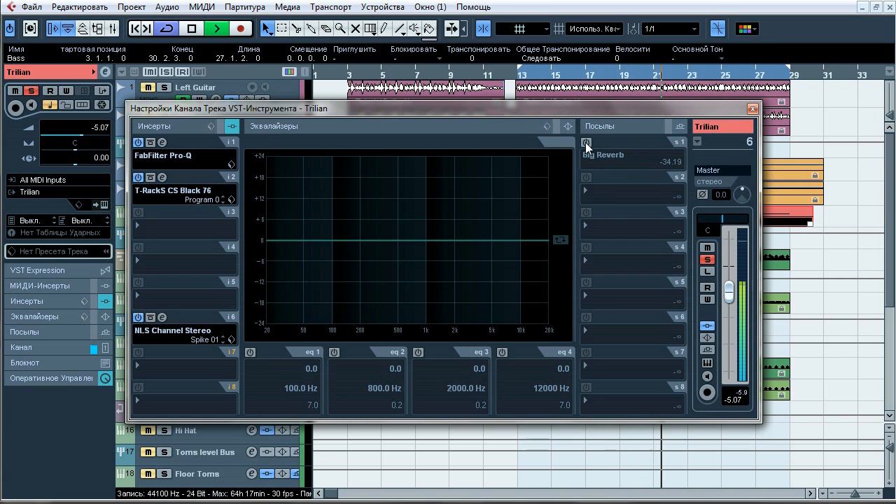
pyautogui.click(585, 142)
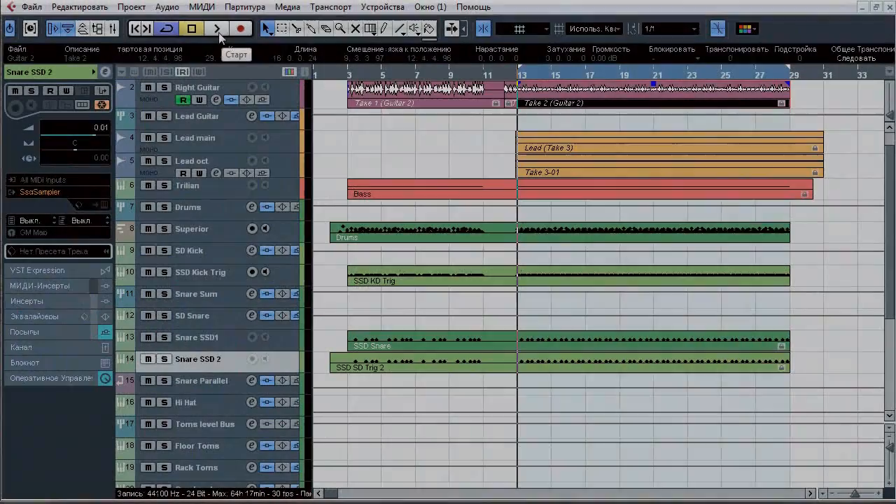
# Play the loop, audition the Drums group with the drum source tracks soloed, and clear all solos to hear the full mix.
pyautogui.click(219, 33)
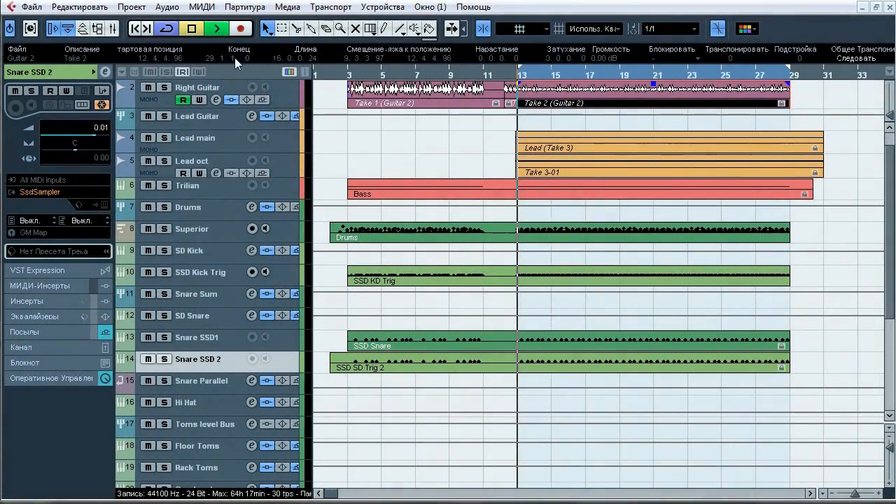
pyautogui.click(163, 207)
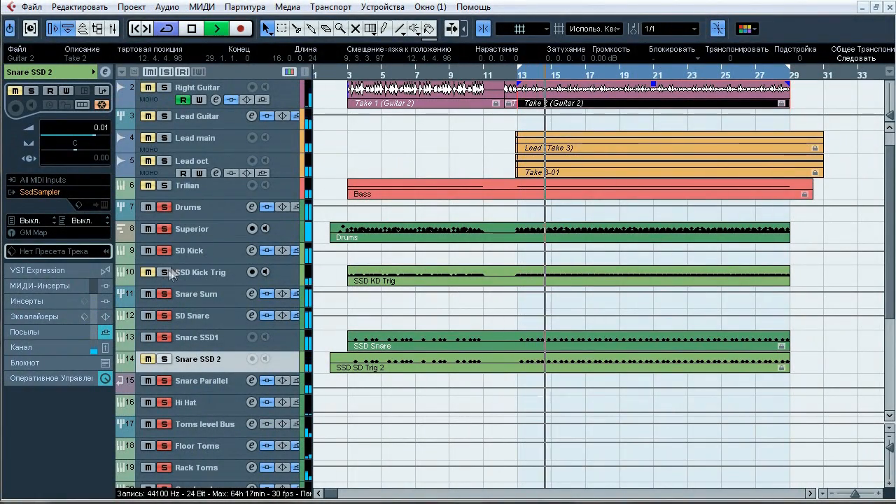
pyautogui.click(163, 360)
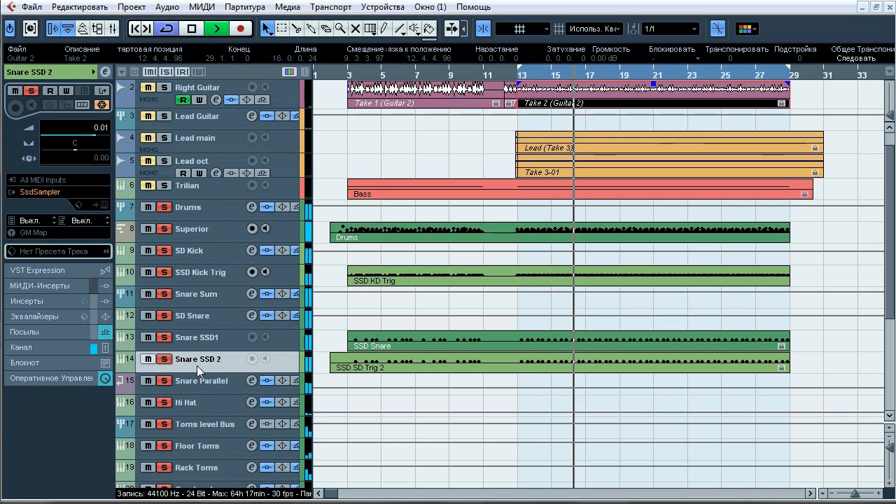
pyautogui.click(167, 72)
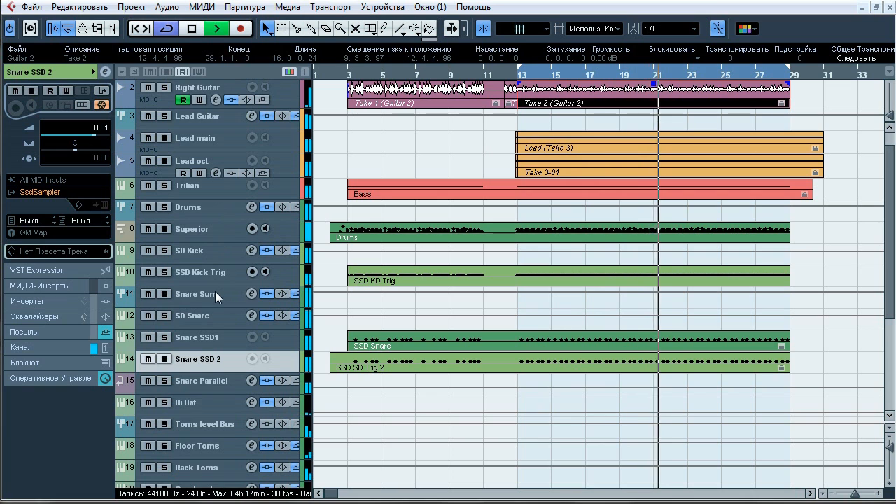
# Solo Superior, SSD Kick Trig, Snare SSD1 and Snare SSD 2 again during playback, and clear all solos to return to the mix.
pyautogui.click(167, 230)
pyautogui.click(167, 273)
pyautogui.click(168, 337)
pyautogui.click(164, 360)
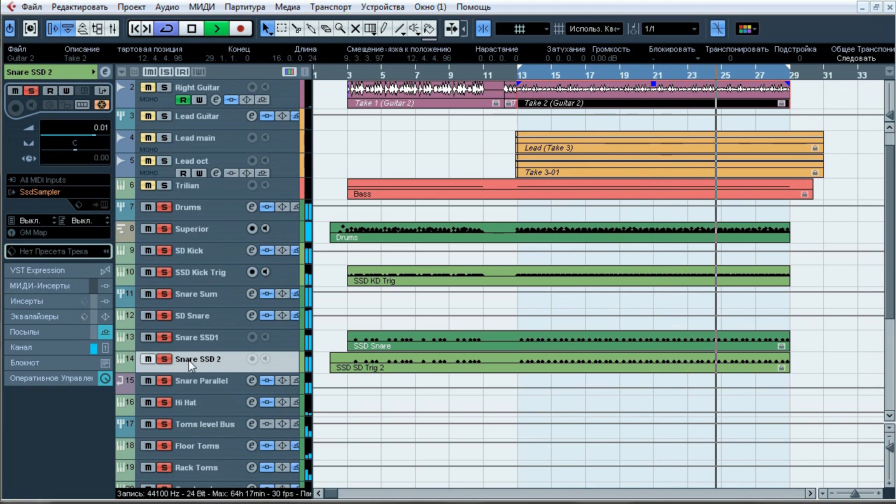
pyautogui.click(165, 71)
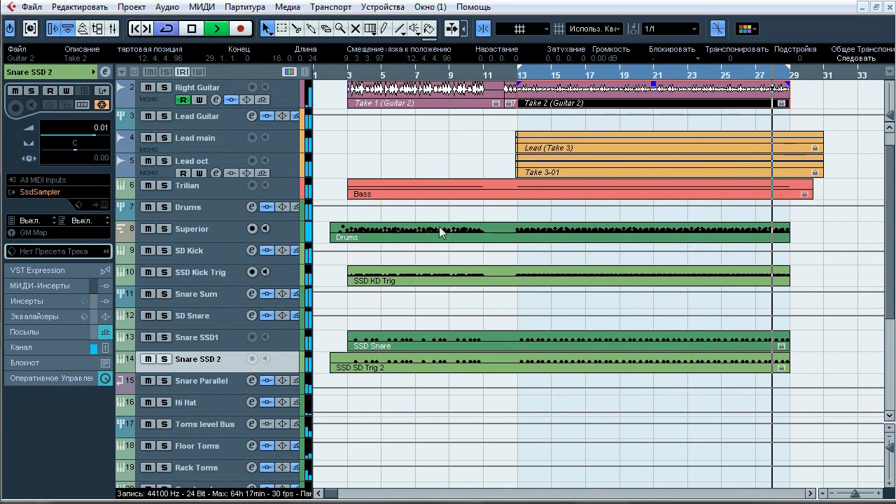
# Stop playback, open the Superior Drummer instrument of the Superior track and bring its whole window into view.
pyautogui.press('space')
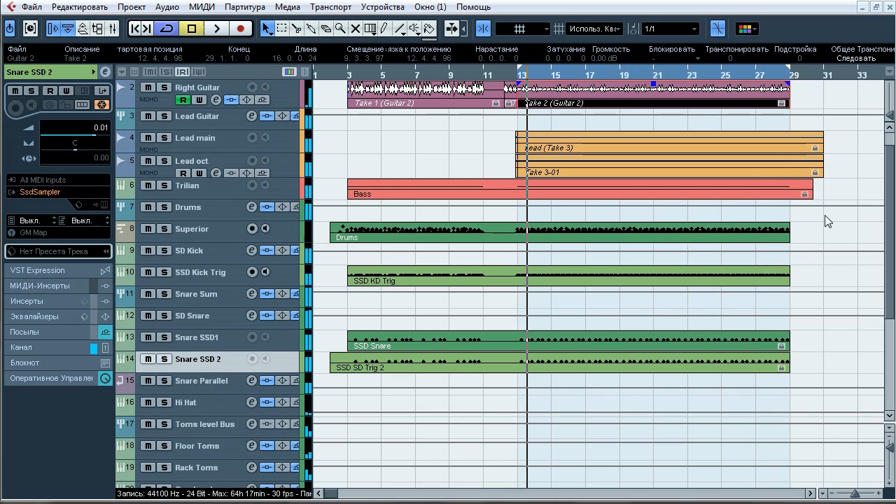
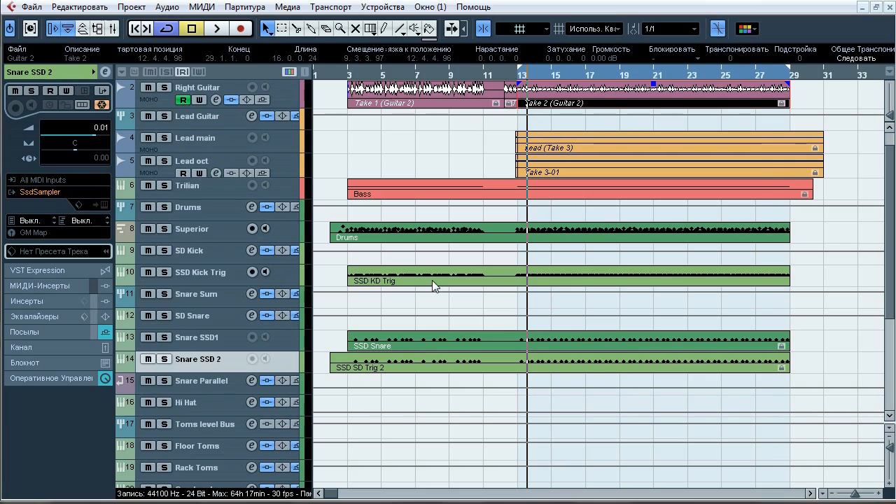
pyautogui.click(223, 230)
pyautogui.scroll(-6, 158, 220)
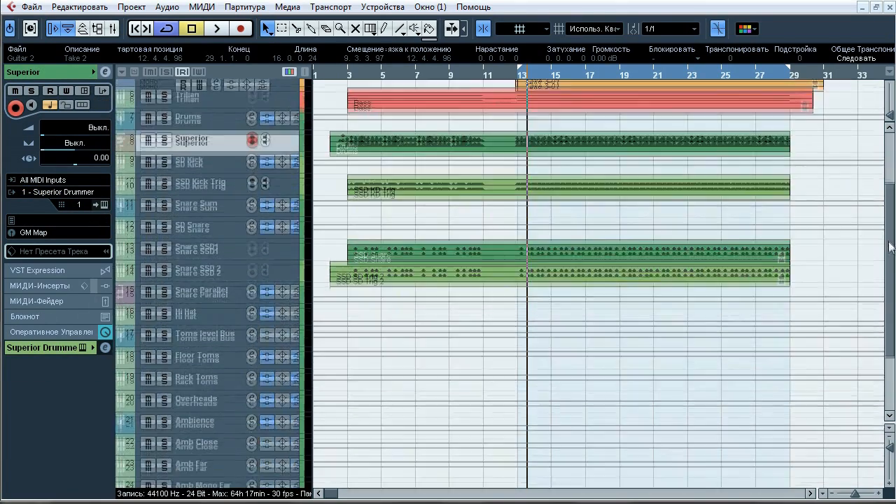
pyautogui.click(105, 205)
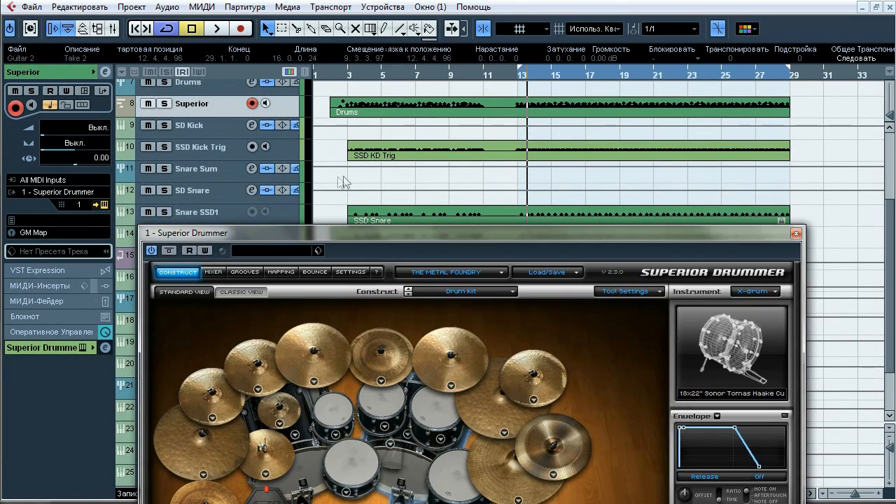
pyautogui.moveTo(377, 239); pyautogui.dragTo(376, 26)
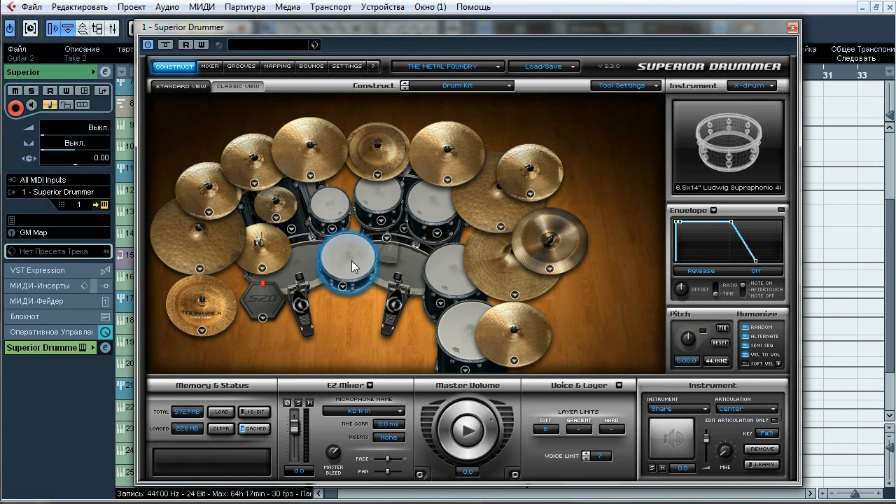
# Audition the snare, cymbals and toms of the Superior Drummer kit one after another.
pyautogui.click(312, 272)
pyautogui.click(268, 251)
pyautogui.click(221, 296)
pyautogui.click(222, 231)
pyautogui.click(224, 207)
pyautogui.click(269, 204)
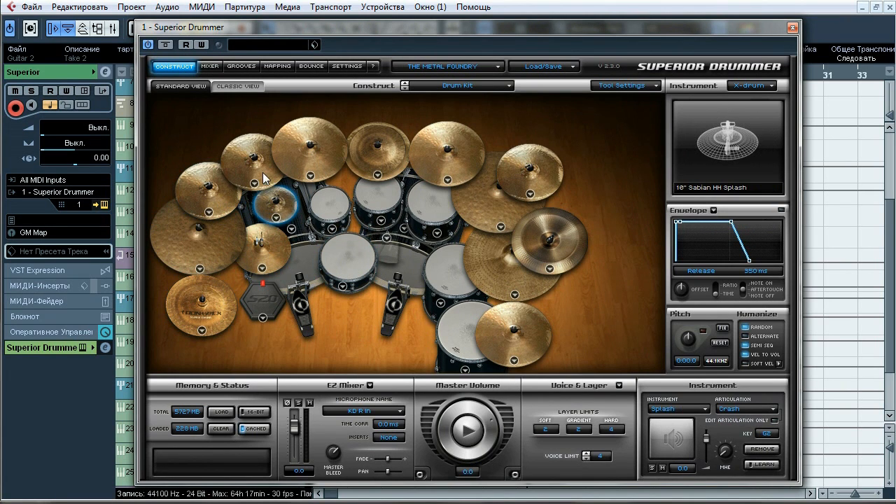
pyautogui.click(267, 179)
pyautogui.click(308, 166)
pyautogui.click(377, 161)
pyautogui.click(449, 164)
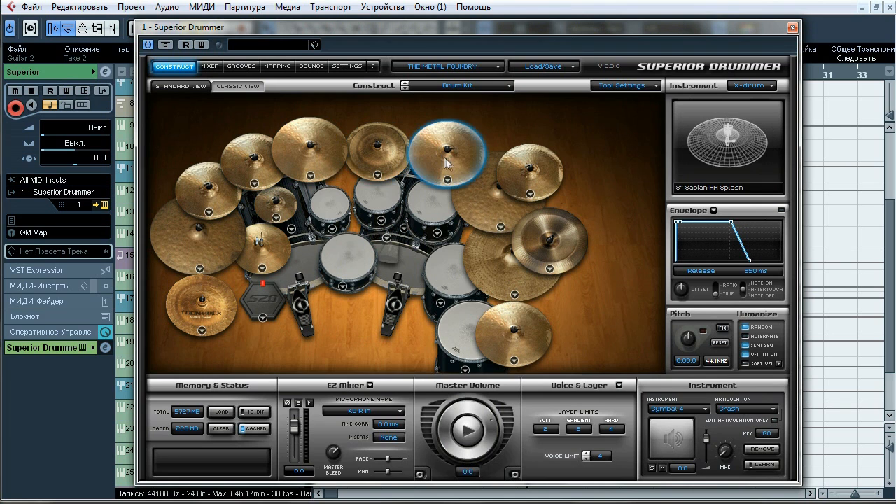
pyautogui.click(482, 203)
pyautogui.click(533, 180)
pyautogui.click(544, 239)
pyautogui.click(506, 294)
pyautogui.click(504, 332)
pyautogui.click(460, 327)
pyautogui.click(450, 279)
pyautogui.click(436, 208)
pyautogui.click(385, 202)
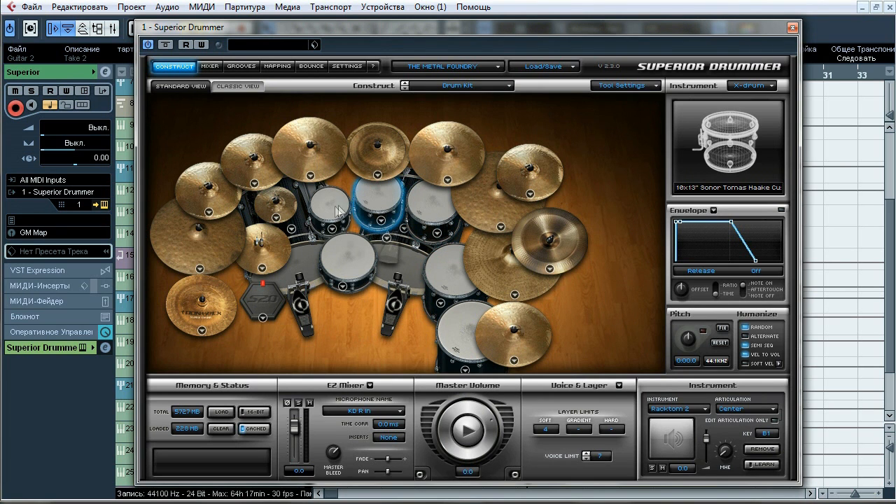
pyautogui.click(340, 210)
# Show Superior Drummer's mixer and examine its microphone channels, levels and output assignments from the kick mics to the buses.
pyautogui.click(210, 67)
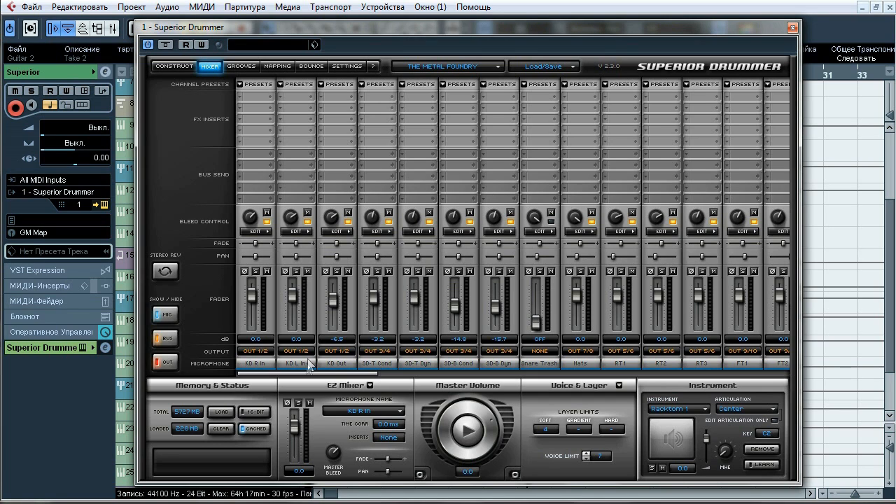
pyautogui.moveTo(381, 29); pyautogui.dragTo(515, 24)
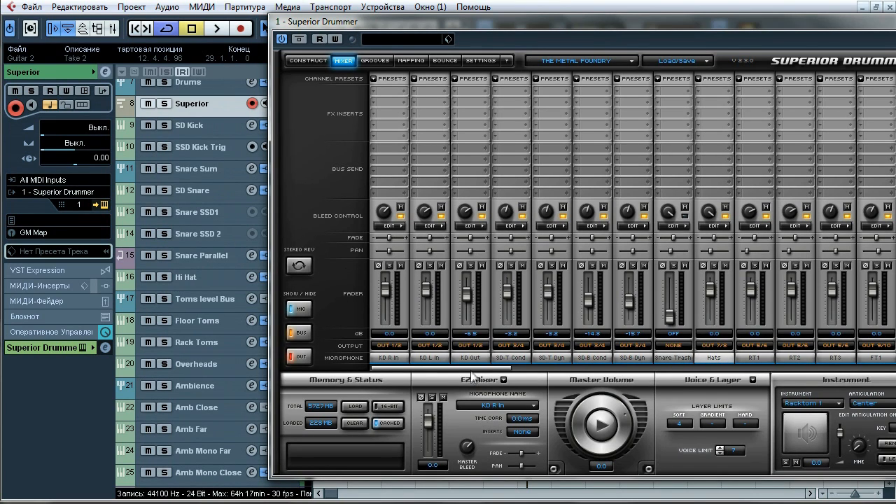
pyautogui.hscroll(5, 471, 373)
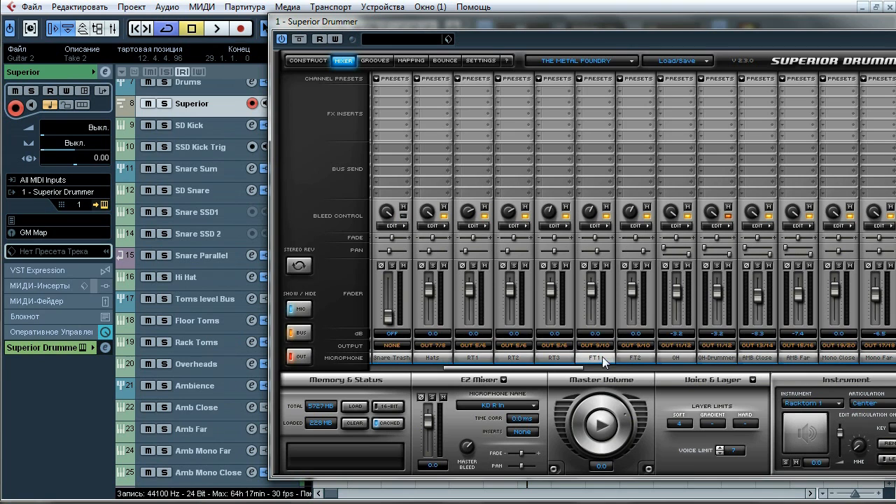
pyautogui.hscroll(2, 537, 368)
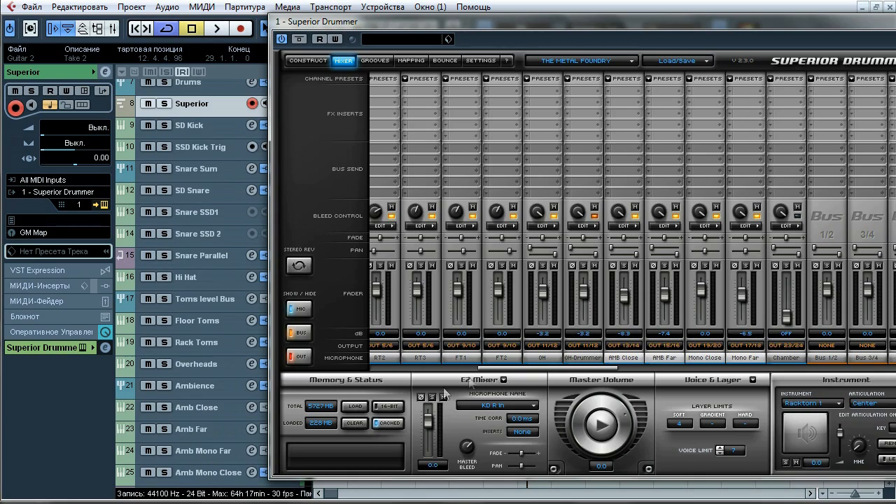
pyautogui.moveTo(506, 369); pyautogui.dragTo(499, 370)
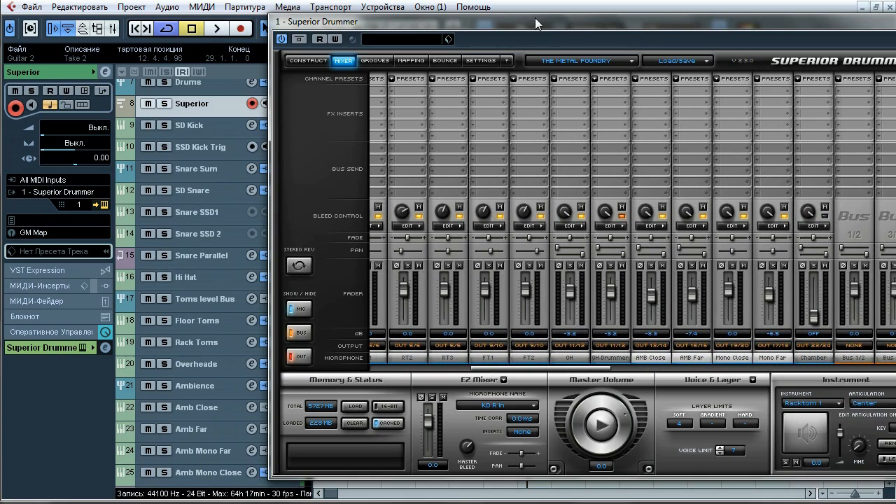
# Examine the individual bleed settings of the AMB Far, AMB Close and OH-Drummer channels, close them and close Superior Drummer.
pyautogui.moveTo(537, 23); pyautogui.dragTo(411, 13)
pyautogui.click(580, 218)
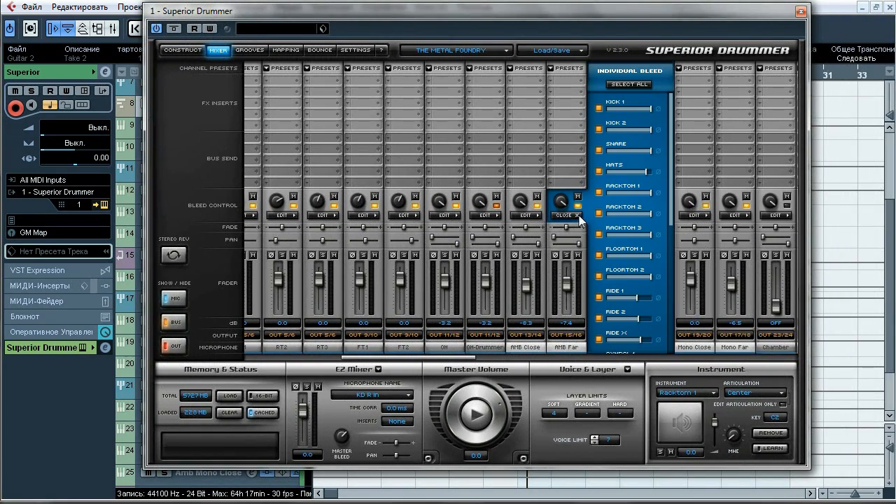
pyautogui.click(532, 216)
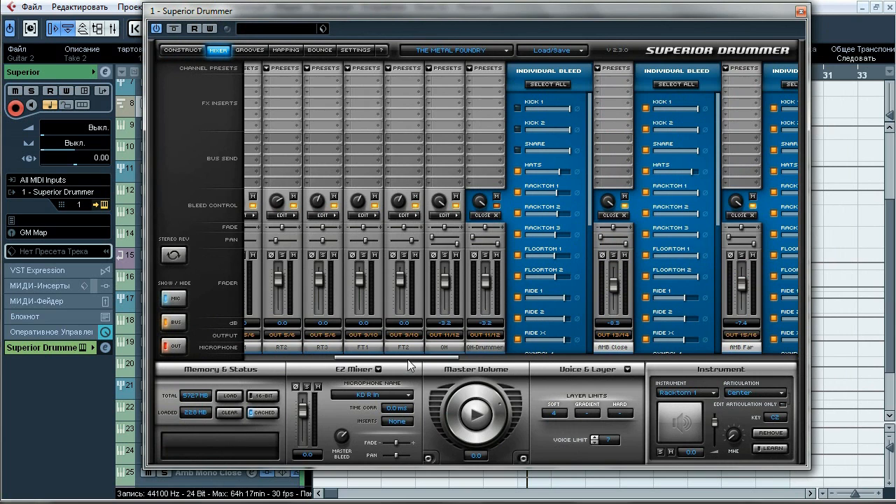
pyautogui.click(492, 215)
pyautogui.click(579, 216)
pyautogui.click(452, 216)
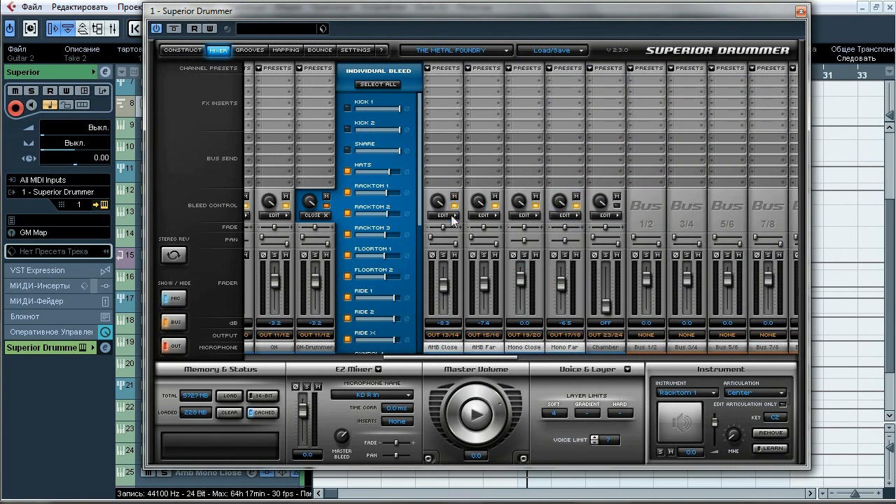
pyautogui.click(324, 216)
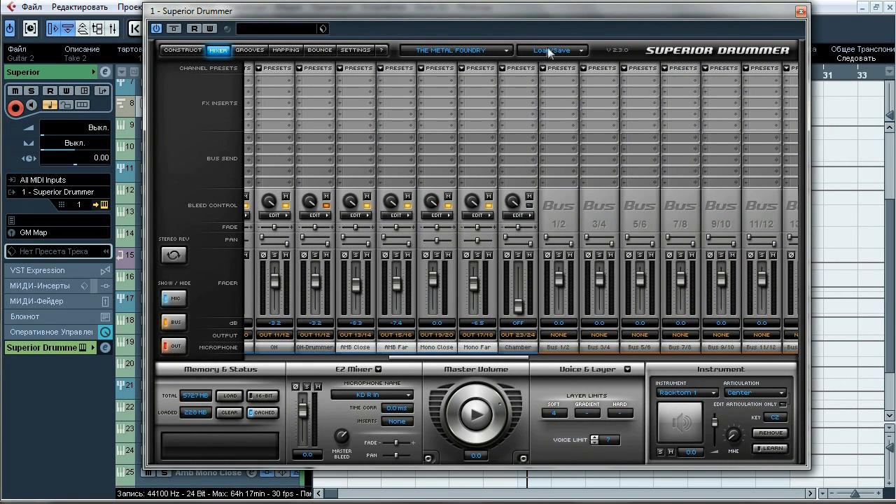
pyautogui.click(801, 11)
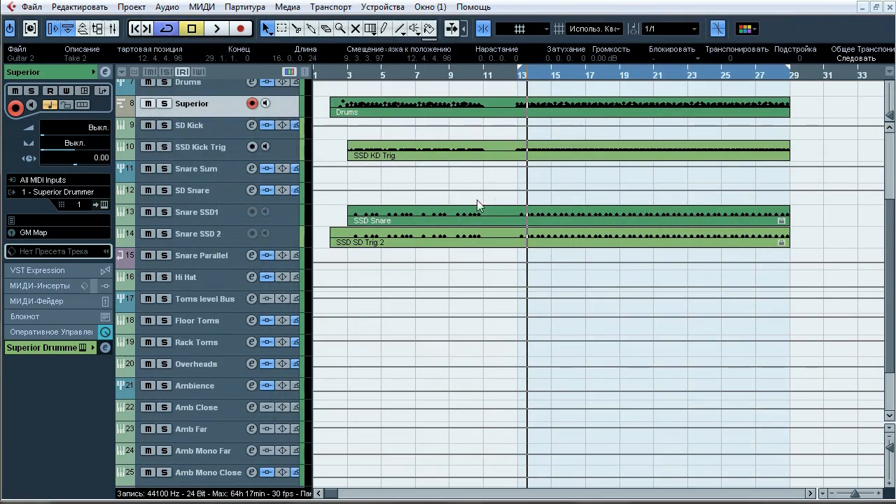
# Open SSD Kick Trig's Steven Slate Drums instrument, audition the kick in the kit view and show its mixer settings.
pyautogui.click(217, 155)
pyautogui.click(105, 205)
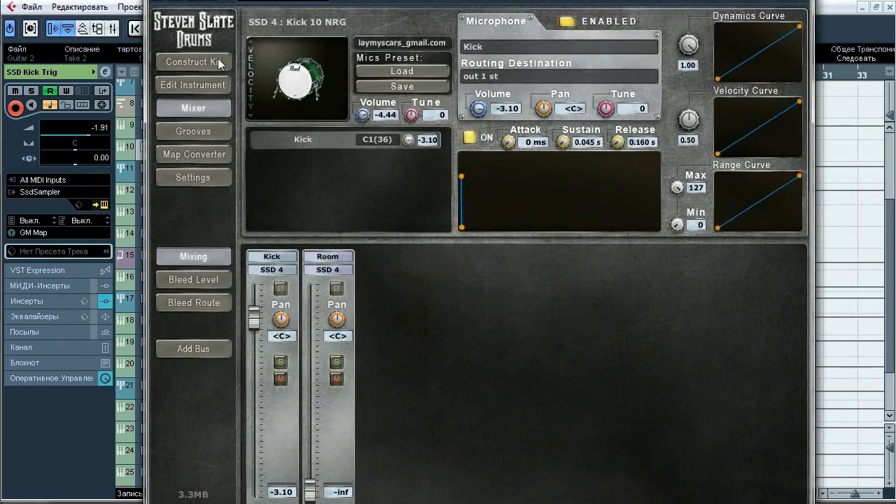
pyautogui.click(217, 60)
pyautogui.click(508, 409)
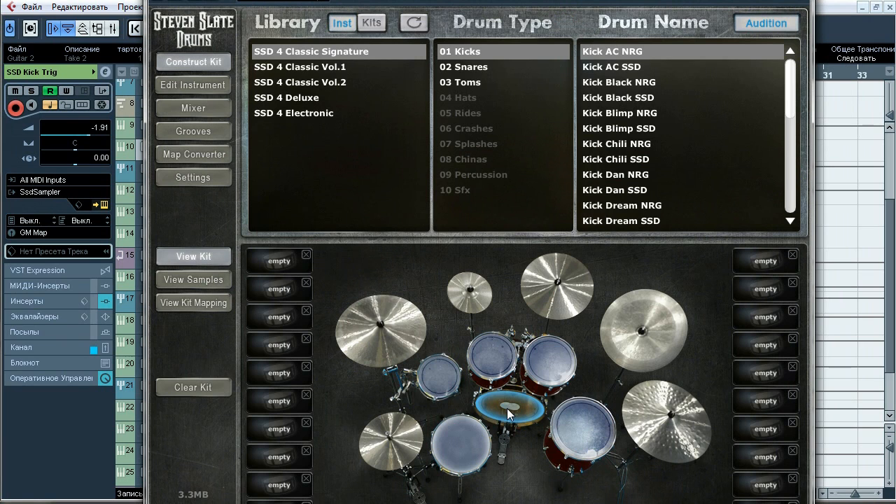
pyautogui.click(219, 110)
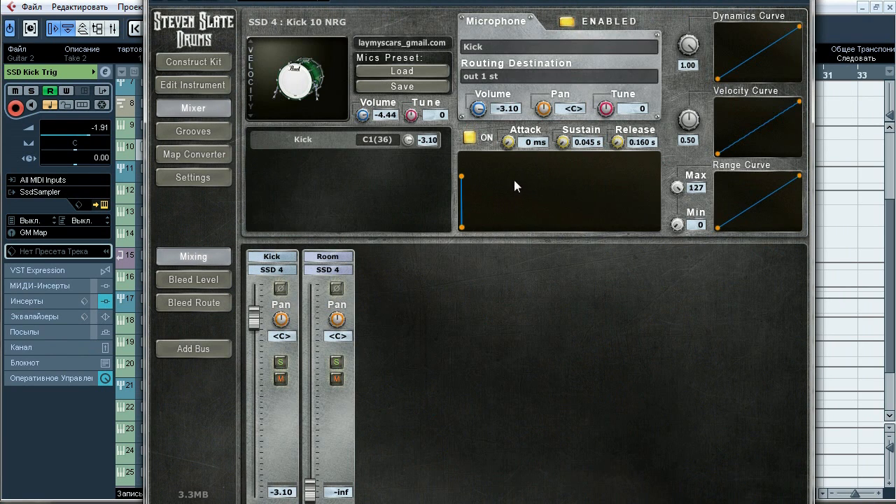
# Play the loop with SSD Kick Trig soloed and switch off the kick's envelope in Steven Slate Drums.
pyautogui.moveTo(476, 3); pyautogui.dragTo(554, 1)
pyautogui.click(165, 147)
pyautogui.press('space')
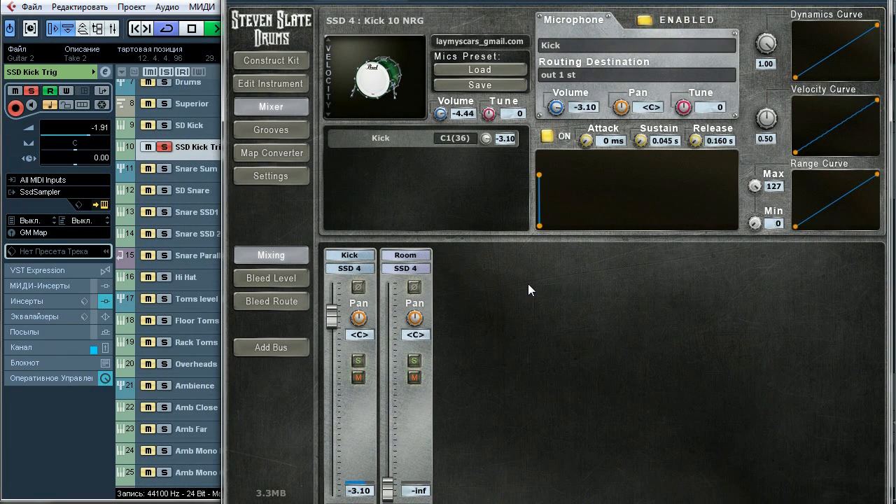
pyautogui.click(547, 136)
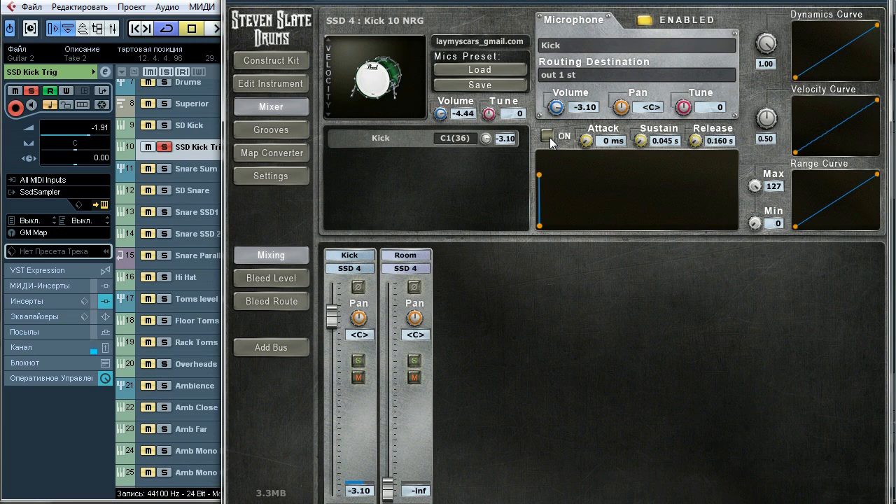
# Close SSD Kick Trig's instrument window and clear the track's solo.
pyautogui.moveTo(561, 0); pyautogui.dragTo(444, 45)
pyautogui.click(766, 45)
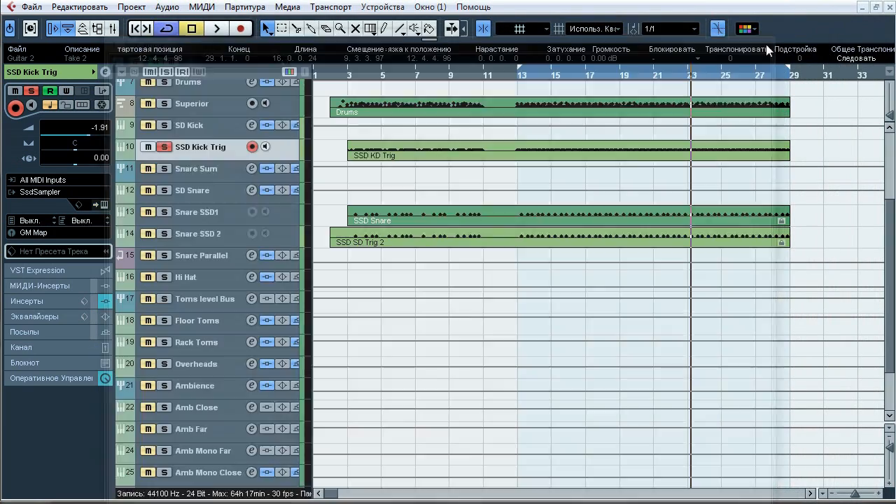
pyautogui.click(170, 148)
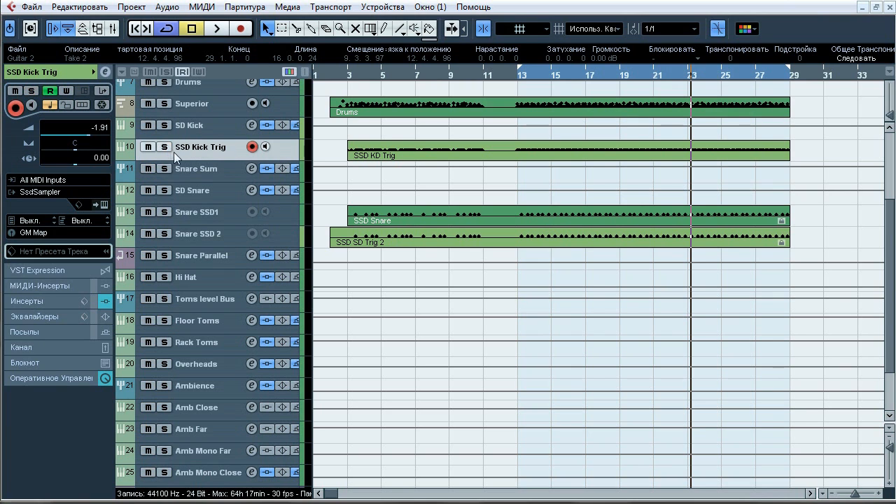
# Unfreeze the Snare SSD1 track's instrument and delete its freeze files.
pyautogui.click(203, 215)
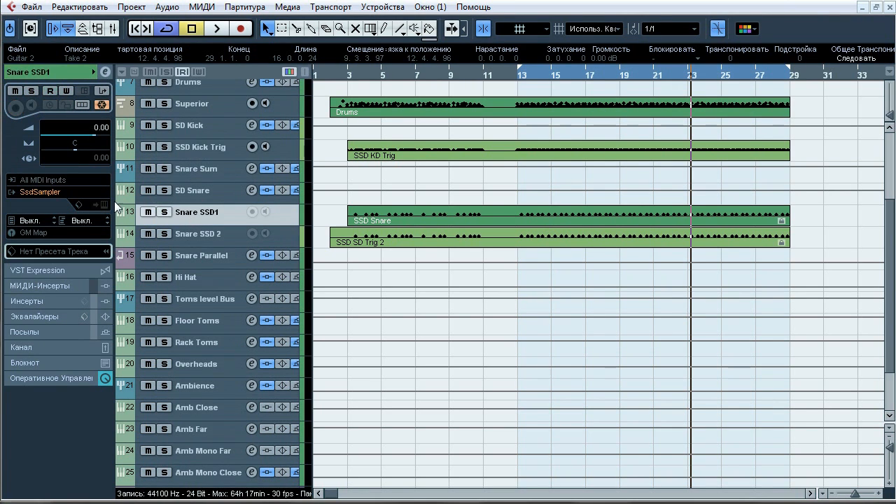
pyautogui.click(105, 104)
pyautogui.click(343, 295)
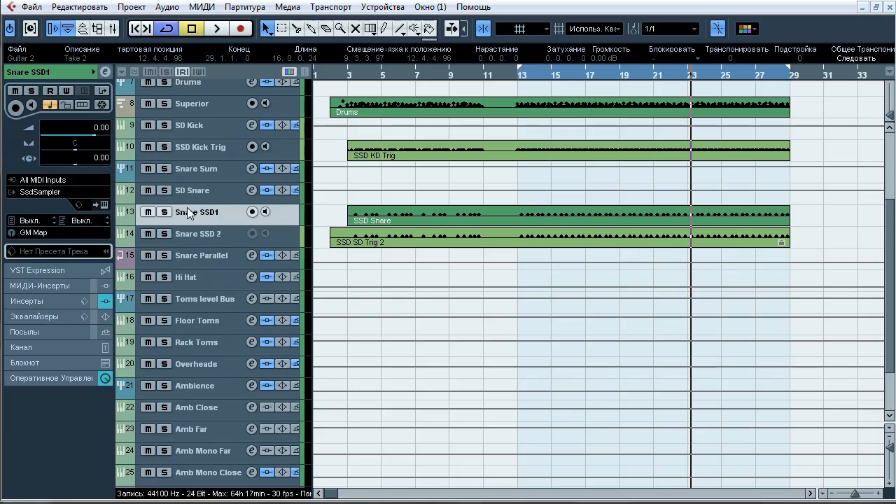
# Open Snare SSD1's instrument, audition its snare in the kit view, examine the snare's mixer settings and close the window.
pyautogui.click(105, 204)
pyautogui.moveTo(224, 430); pyautogui.dragTo(552, 2)
pyautogui.moveTo(552, 2); pyautogui.dragTo(565, 2)
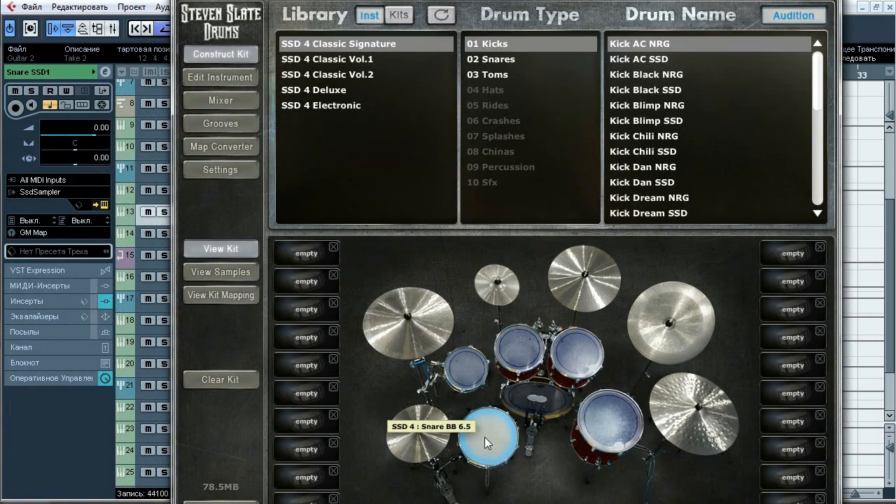
pyautogui.click(484, 437)
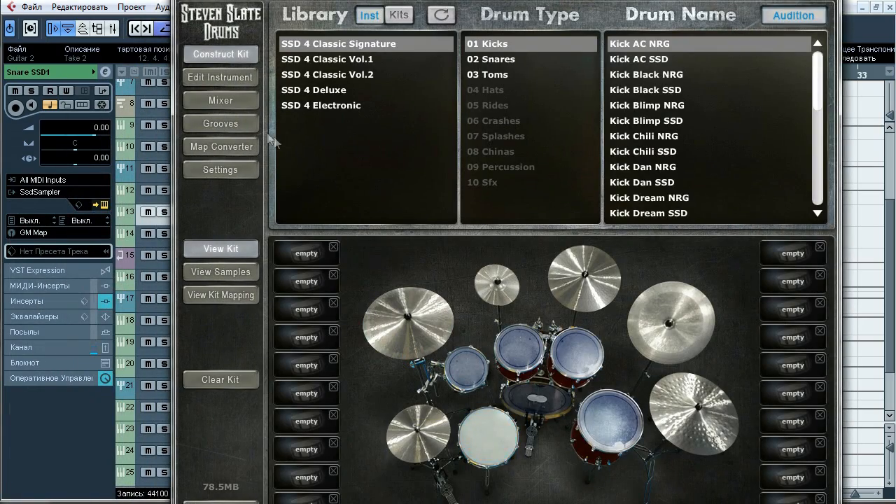
pyautogui.click(222, 100)
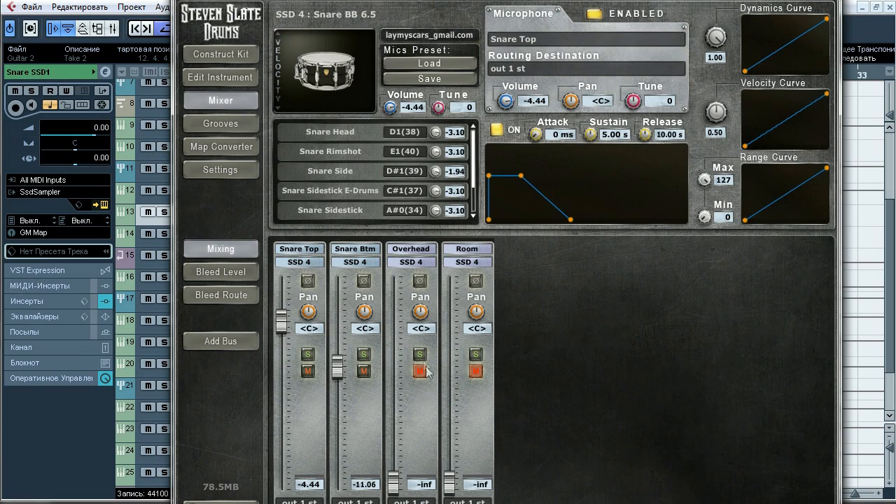
pyautogui.moveTo(518, 1); pyautogui.dragTo(515, 4)
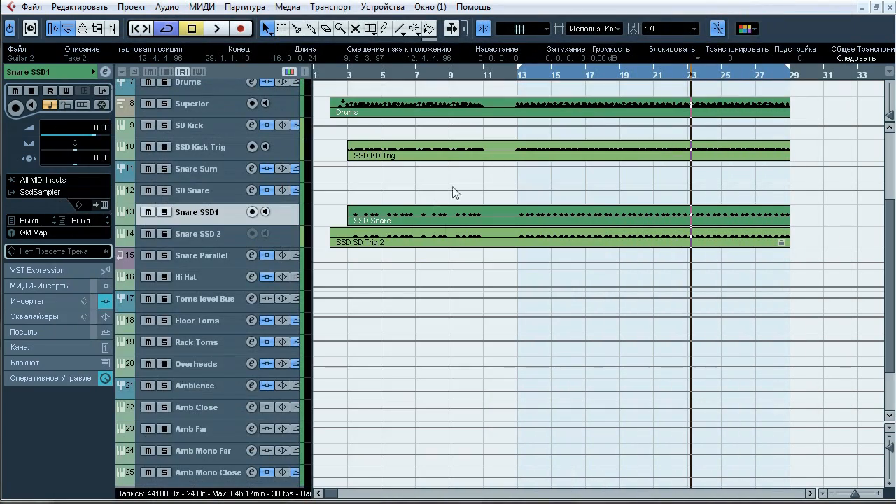
# Unfreeze the Snare SSD 2 track's instrument and delete its freeze files.
pyautogui.click(204, 241)
pyautogui.click(103, 104)
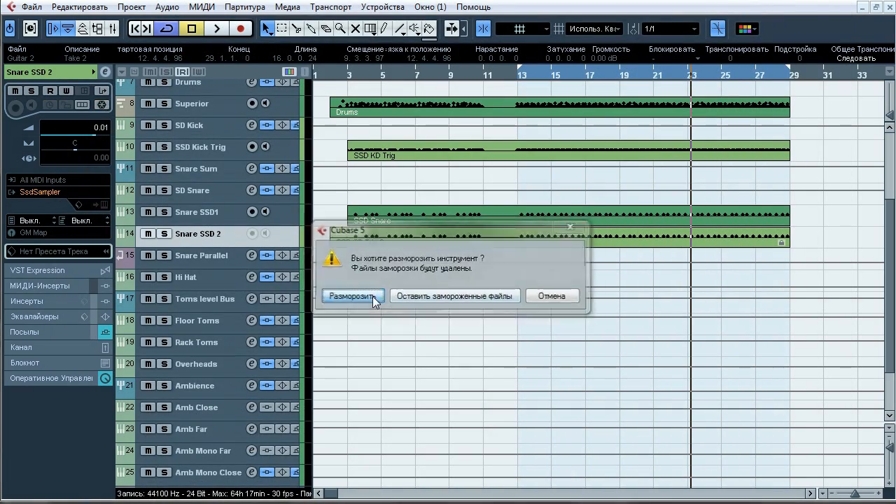
pyautogui.click(371, 296)
# Open Snare SSD 2's instrument, audition its snare in the kit view and show the snare's mixer settings.
pyautogui.click(104, 205)
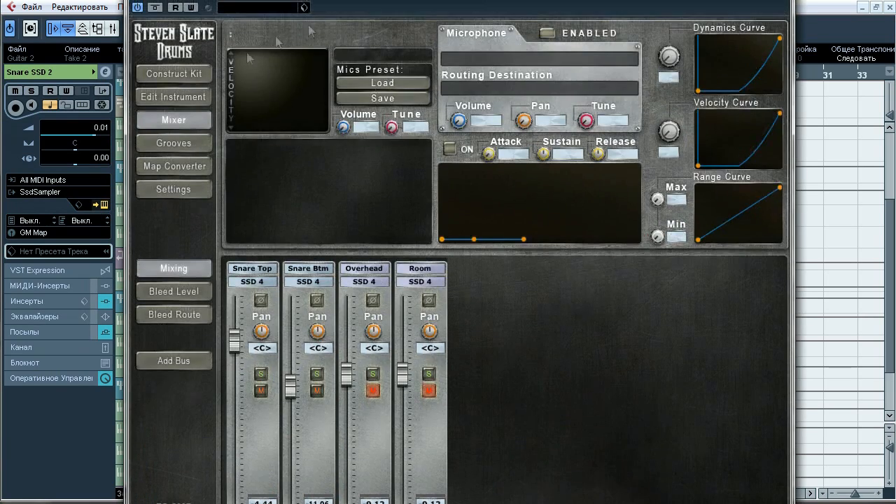
pyautogui.click(174, 73)
pyautogui.click(439, 450)
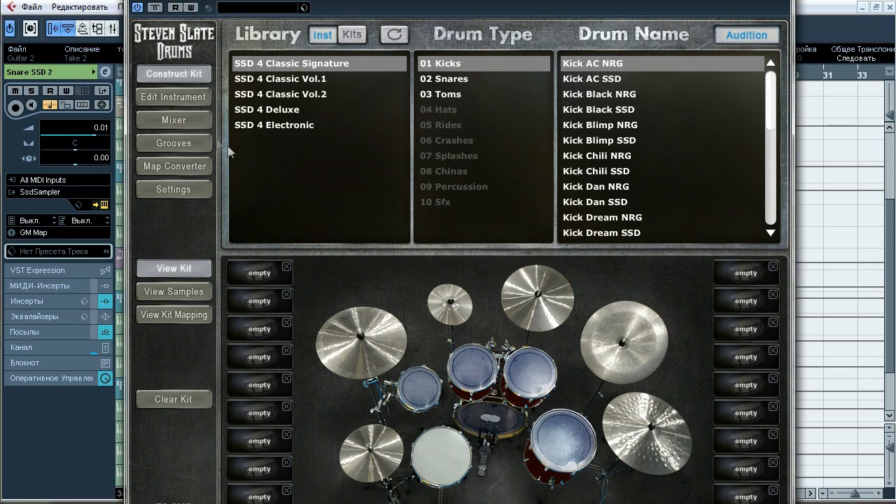
pyautogui.click(190, 122)
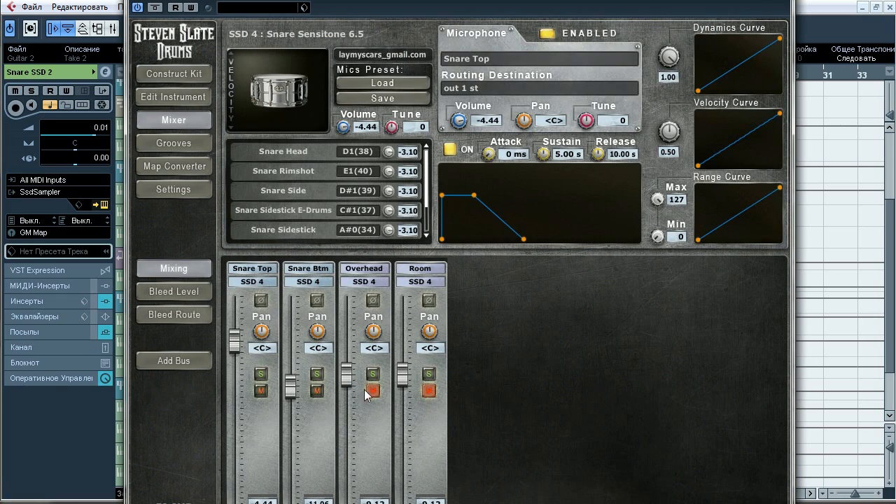
# Close the snare instrument's window and check the output routing of the SD Kick and SSD Kick Trig tracks.
pyautogui.click(783, 5)
pyautogui.click(193, 164)
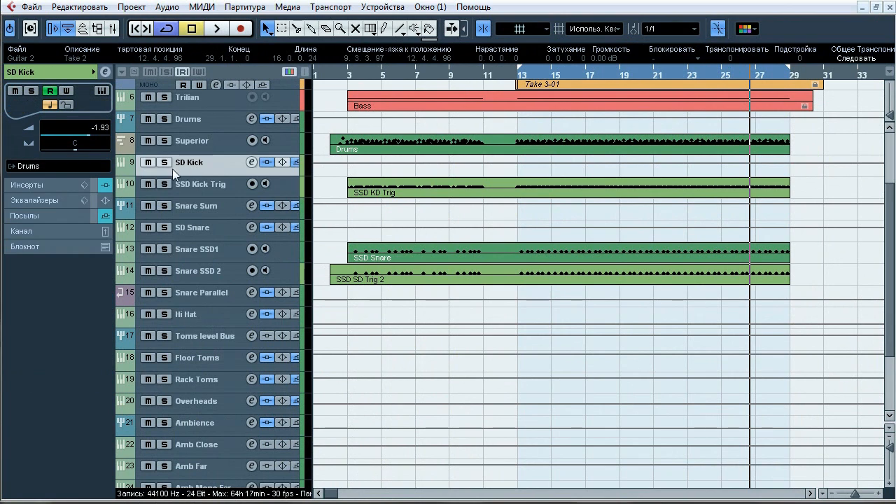
pyautogui.click(195, 123)
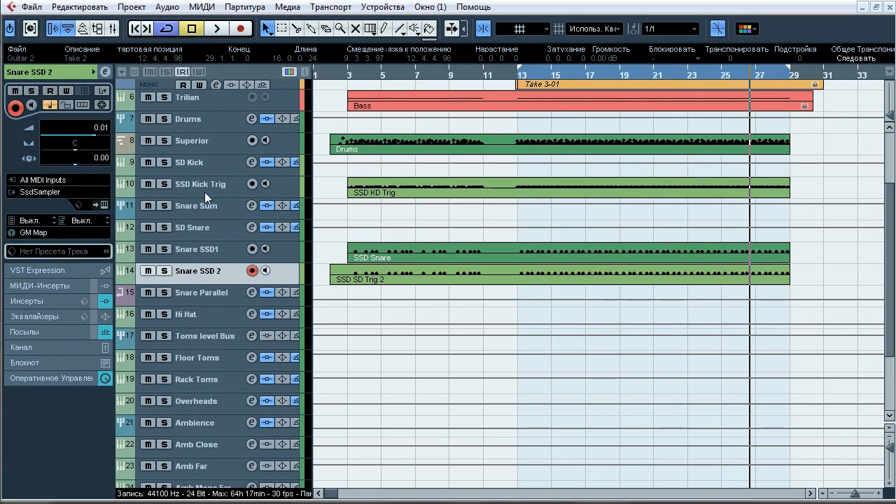
pyautogui.keyDown('ctrl'); pyautogui.click(204, 191); pyautogui.keyUp('ctrl')
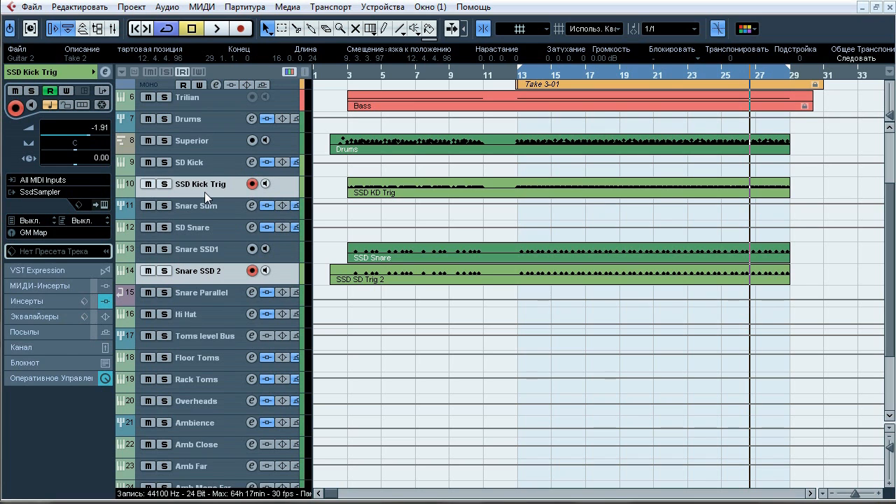
# Check the output routing of the SD Snare, Snare SSD1 and Snare Parallel tracks and of the Snare Sum group.
pyautogui.click(205, 230)
pyautogui.keyDown('ctrl'); pyautogui.click(208, 252); pyautogui.keyUp('ctrl')
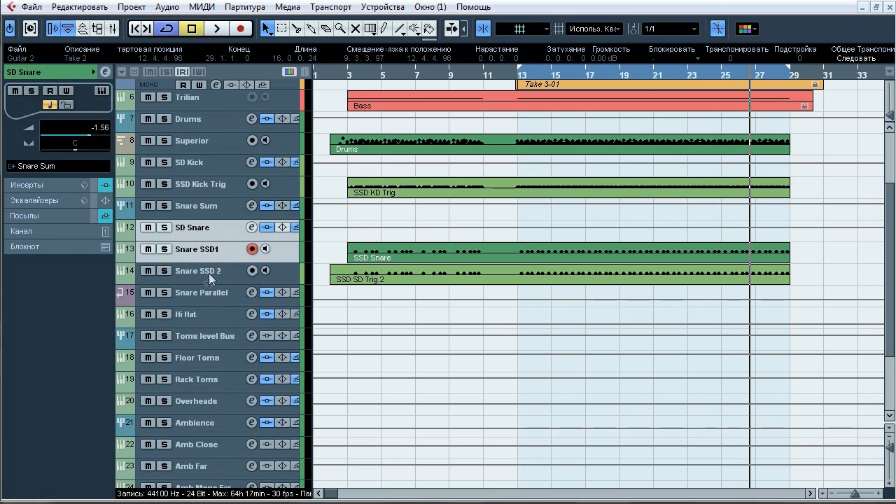
pyautogui.keyDown('ctrl'); pyautogui.click(209, 295); pyautogui.keyUp('ctrl')
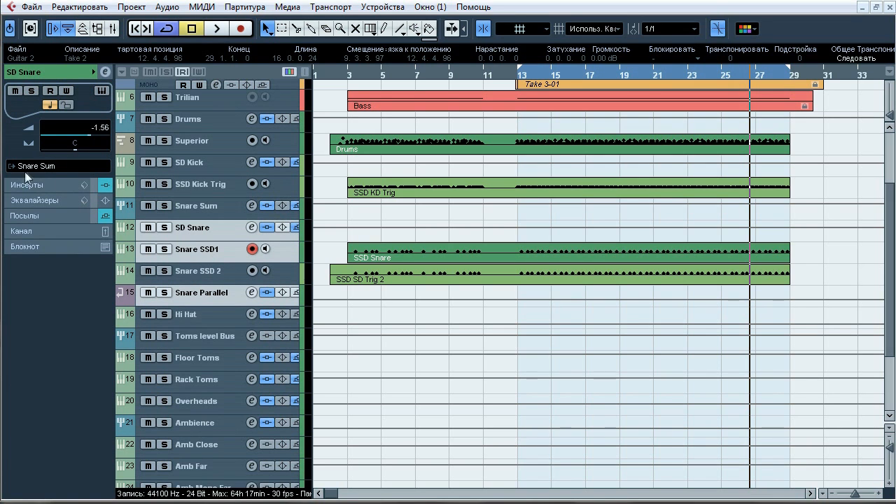
pyautogui.click(189, 208)
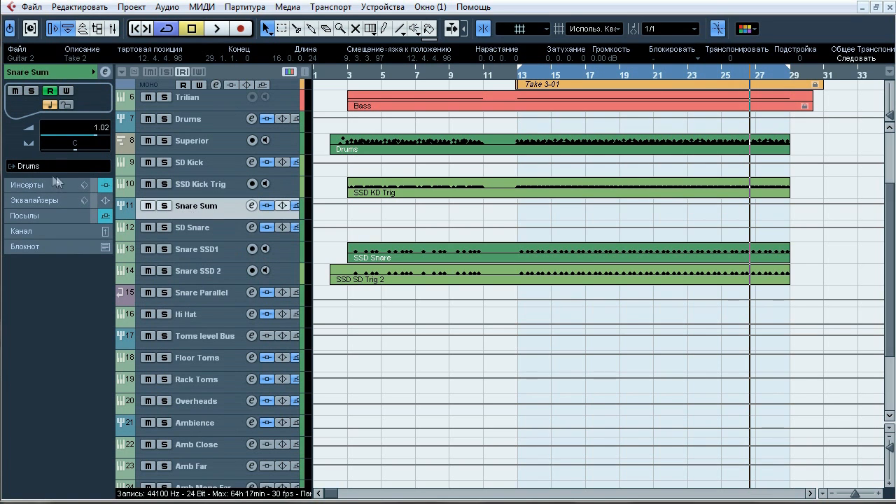
# Check the output routing of the Hi Hat, Floor Toms and Rack Toms tracks and of the Toms level Bus.
pyautogui.click(207, 316)
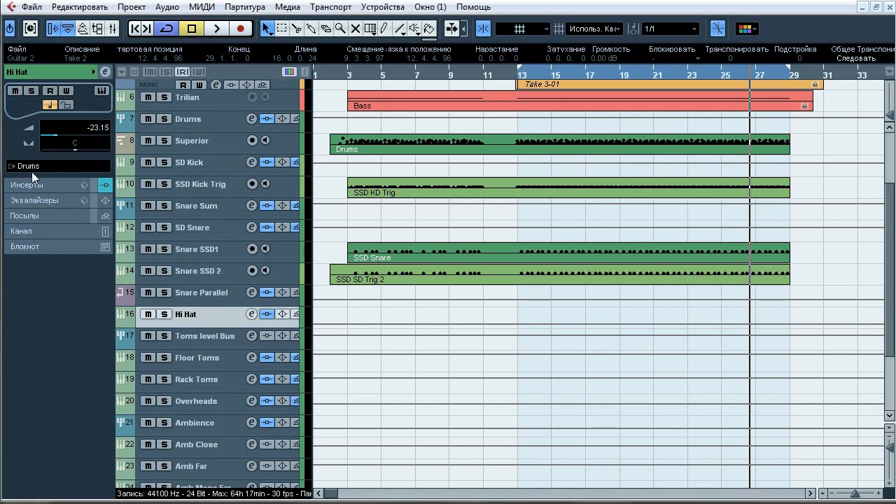
pyautogui.click(191, 360)
pyautogui.keyDown('shift'); pyautogui.click(195, 384); pyautogui.keyUp('shift')
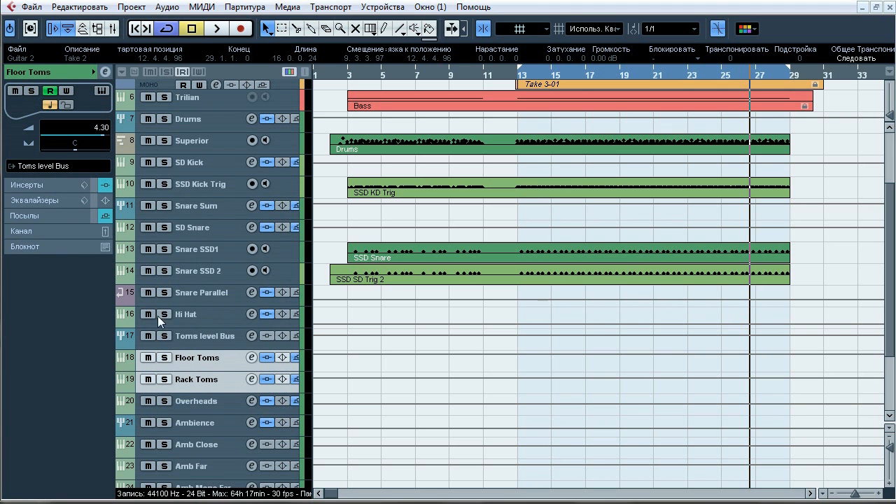
pyautogui.click(183, 339)
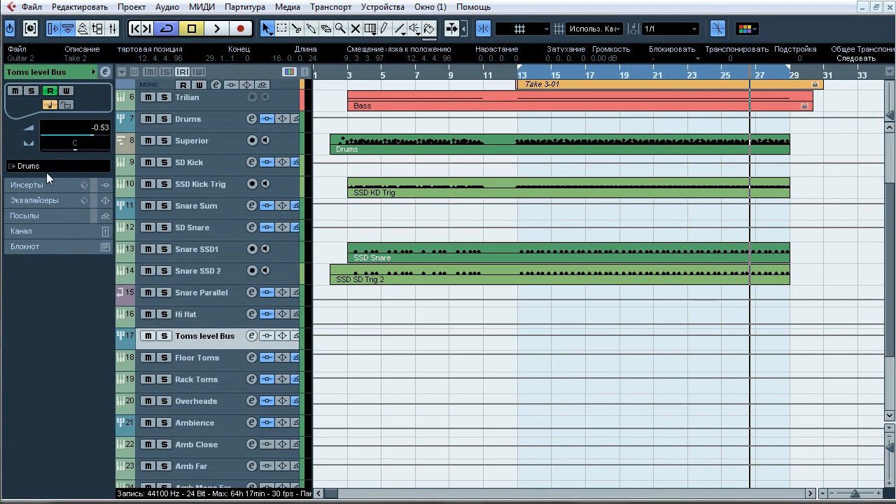
# Check the output routing of Overheads, the four Amb tracks from Amb Close to Amb Mono Close, and the Ambience group.
pyautogui.scroll(-3, 228, 286)
pyautogui.click(227, 286)
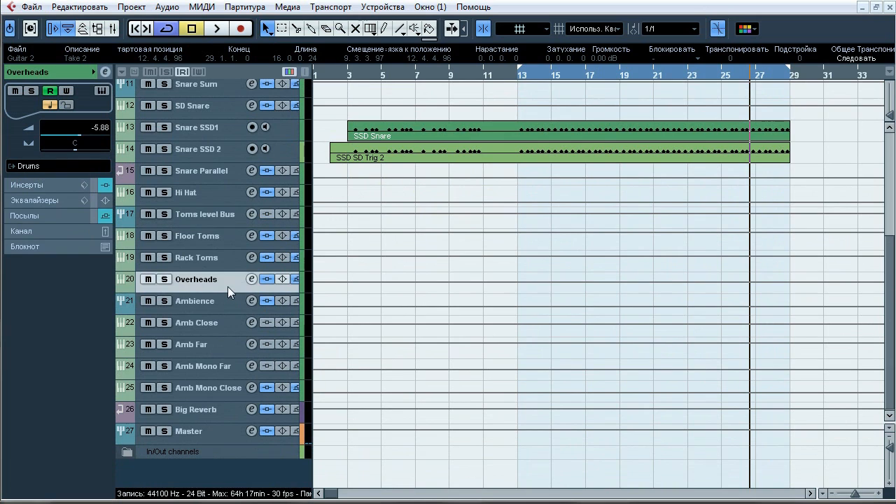
pyautogui.click(206, 325)
pyautogui.keyDown('shift'); pyautogui.click(214, 391); pyautogui.keyUp('shift')
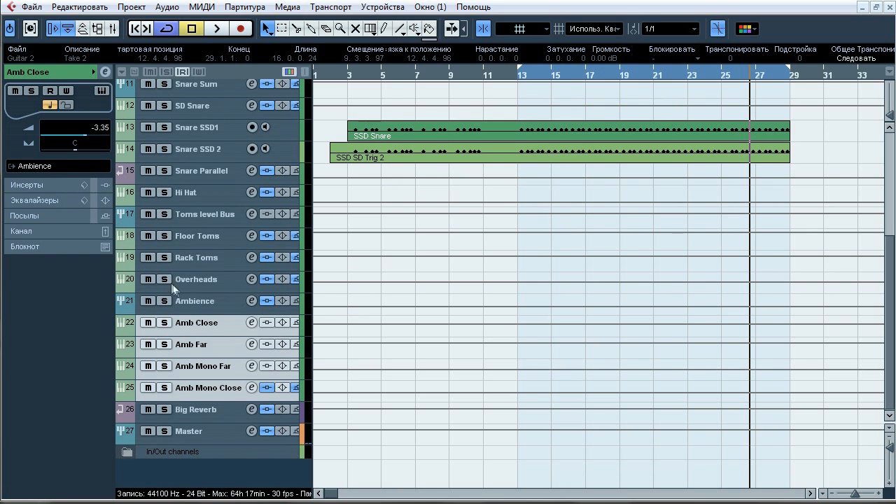
pyautogui.click(195, 303)
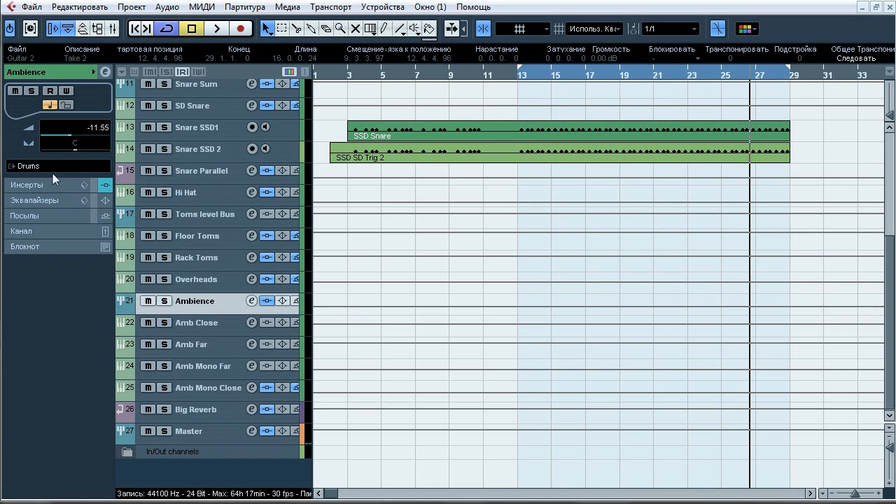
# Solo the SD Kick track, show its inserts and start playback.
pyautogui.scroll(5, 214, 180)
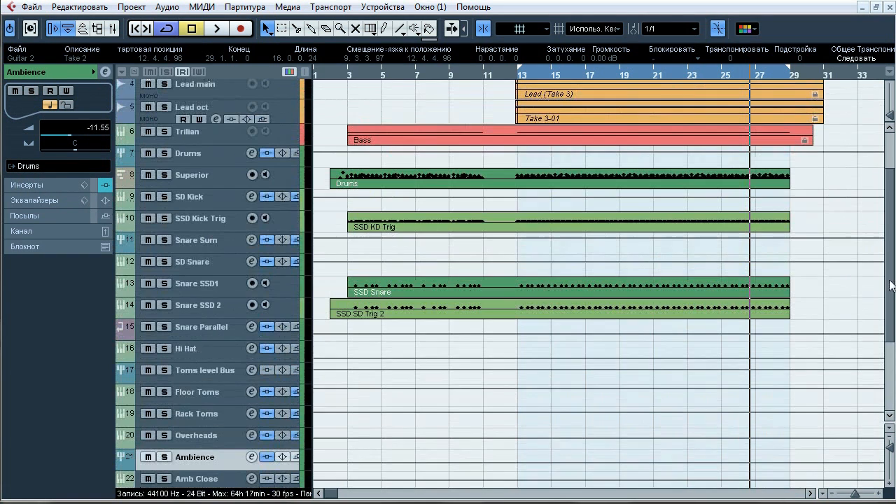
pyautogui.click(166, 196)
pyautogui.click(65, 187)
pyautogui.press('space')
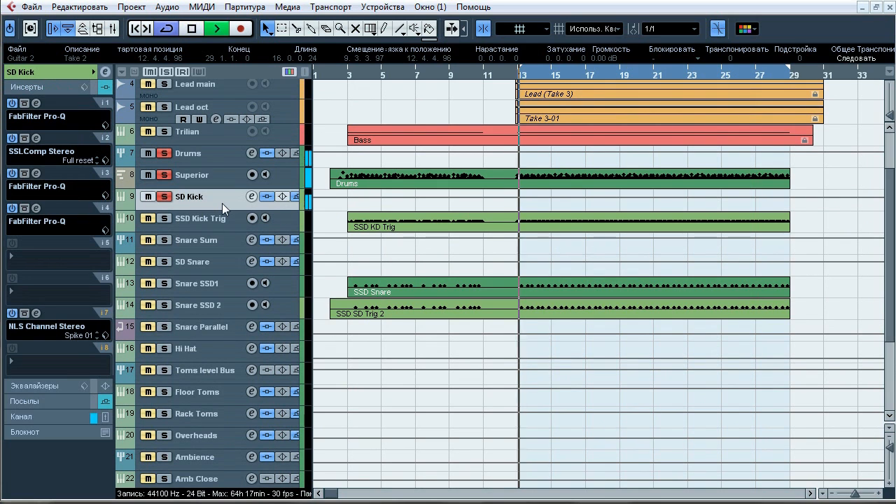
# Compare the SD Kick sound with all of its inserts bypassed and active, and stop playback.
pyautogui.click(95, 91)
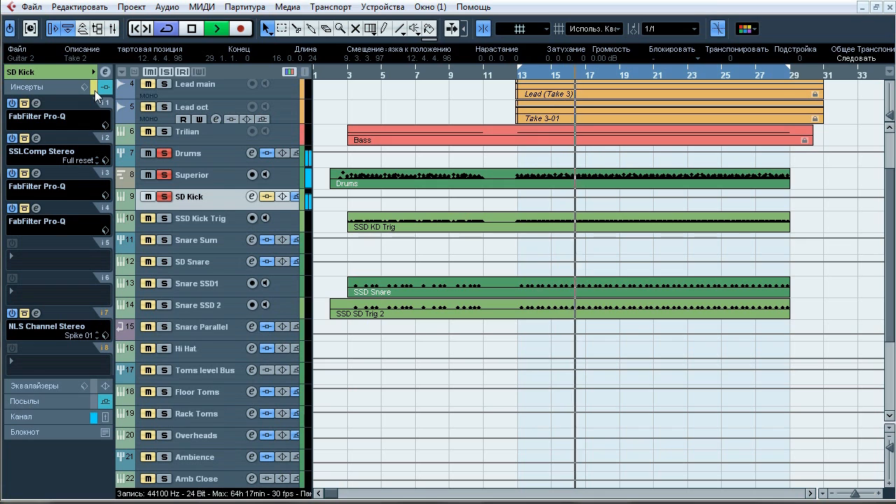
pyautogui.click(95, 91)
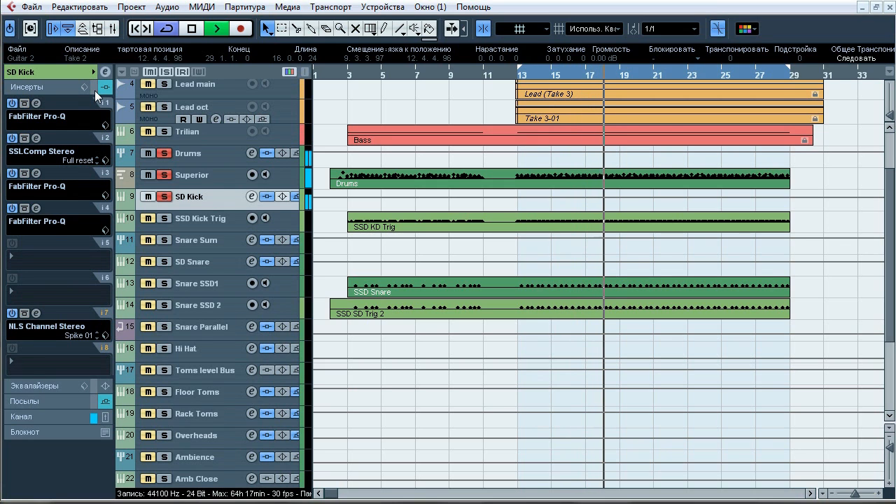
pyautogui.click(95, 90)
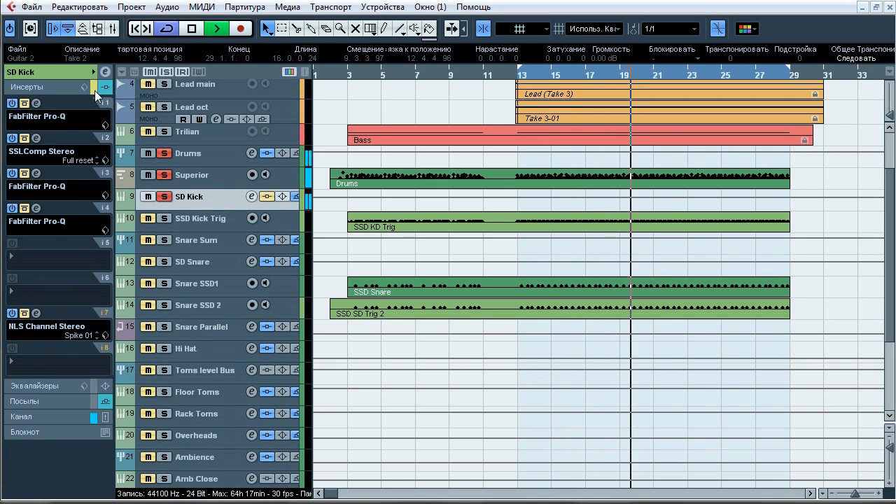
pyautogui.click(95, 91)
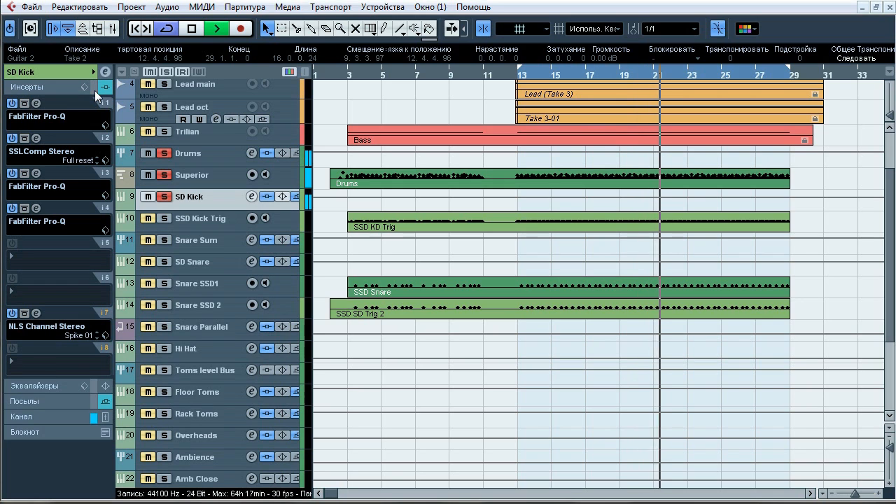
pyautogui.press('space')
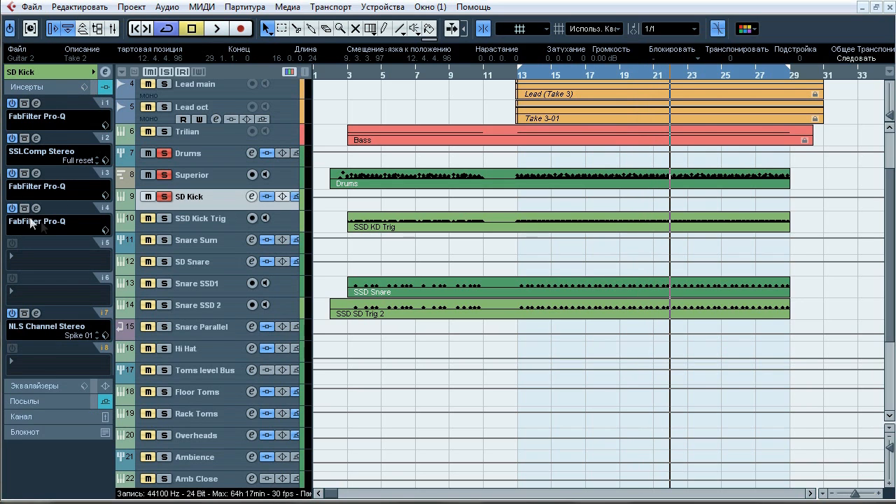
# Examine the three FabFilter Pro-Q curves in SD Kick's inserts 1, 3 and 4, and close their windows.
pyautogui.click(37, 105)
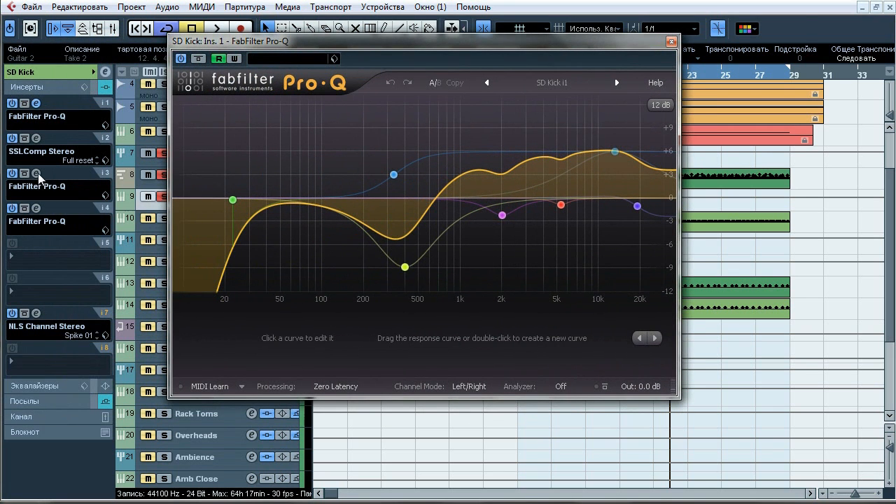
pyautogui.click(37, 173)
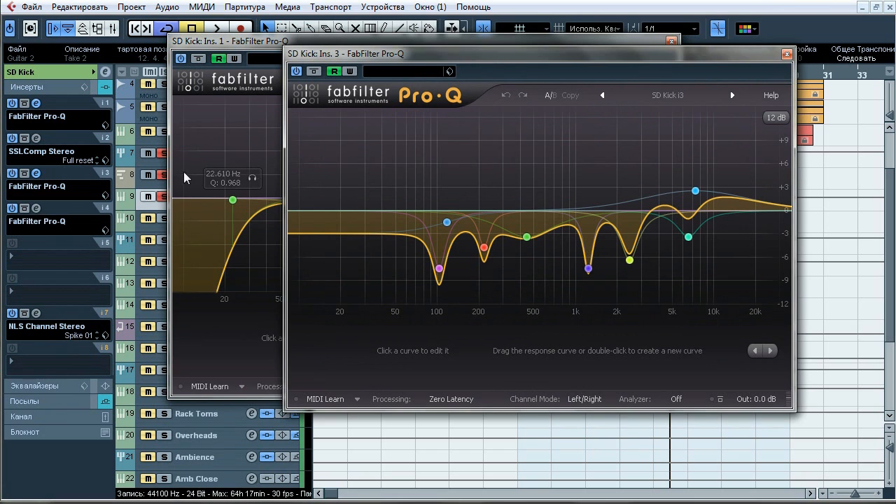
pyautogui.click(36, 208)
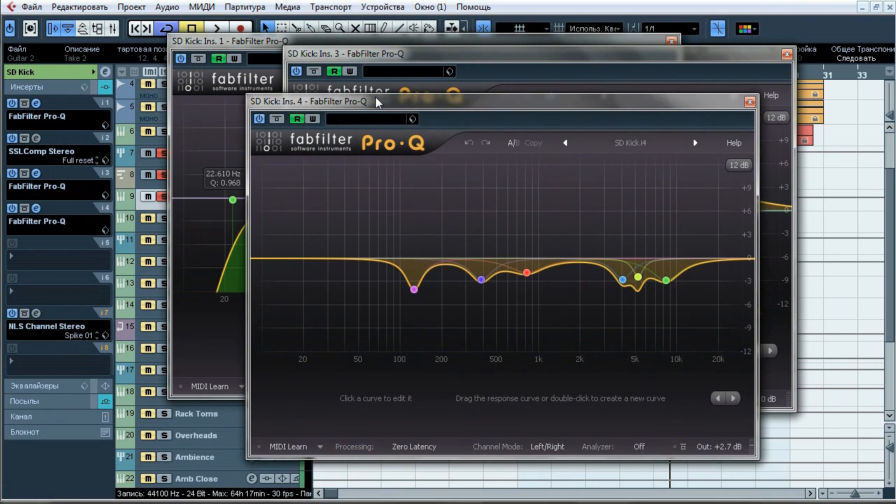
pyautogui.click(750, 101)
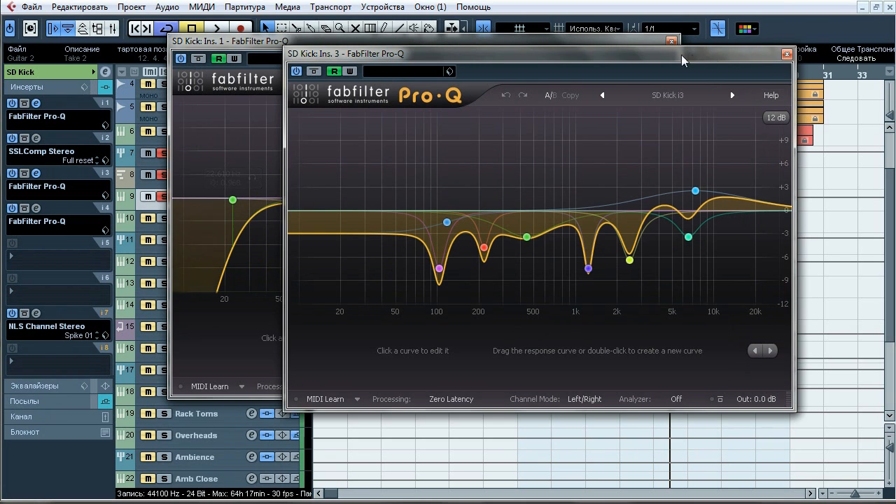
pyautogui.click(787, 54)
pyautogui.click(671, 40)
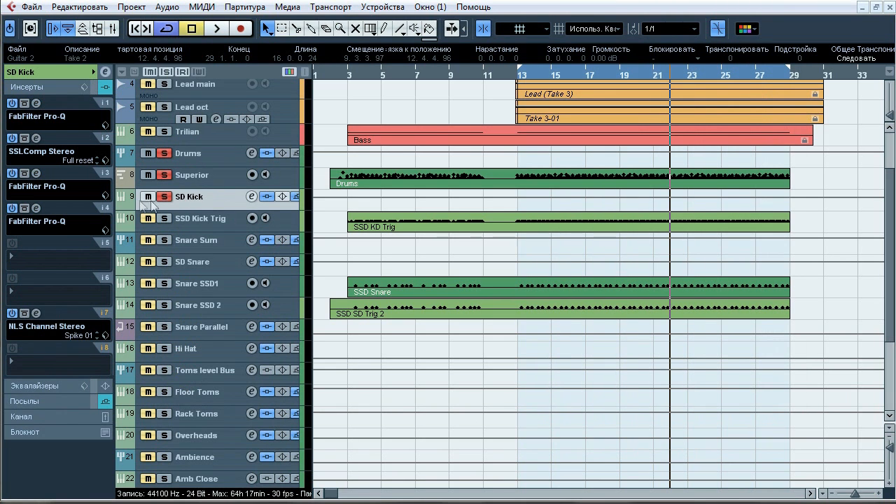
# Audition SD Kick with the insert 1 FabFilter Pro-Q bypassed and active, and close its window.
pyautogui.click(36, 103)
pyautogui.moveTo(381, 44); pyautogui.dragTo(400, 90)
pyautogui.press('space')
pyautogui.click(221, 102)
pyautogui.click(219, 99)
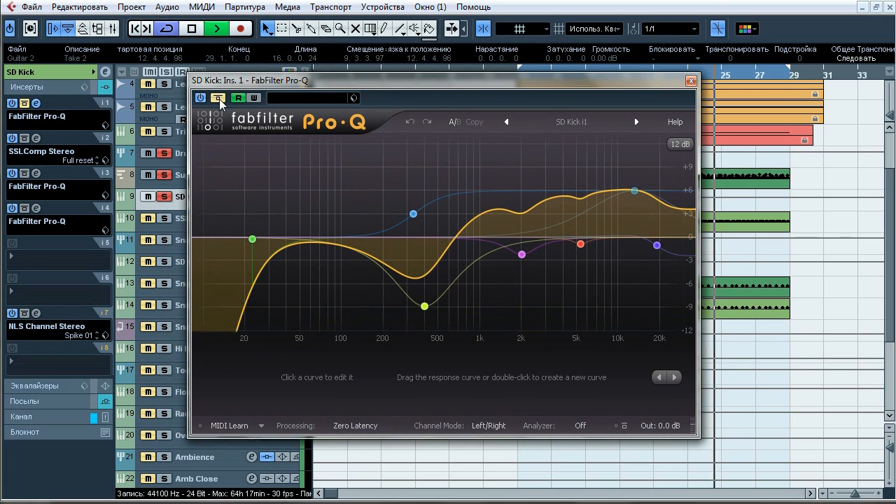
pyautogui.click(219, 99)
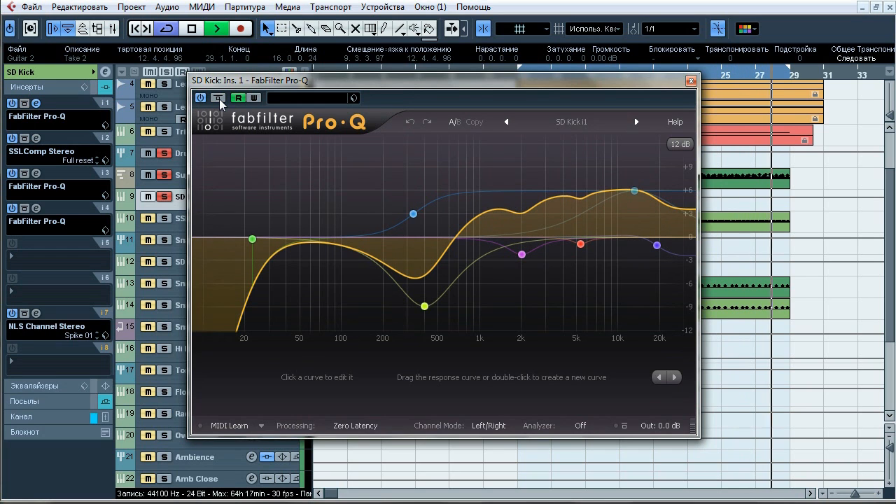
pyautogui.click(220, 98)
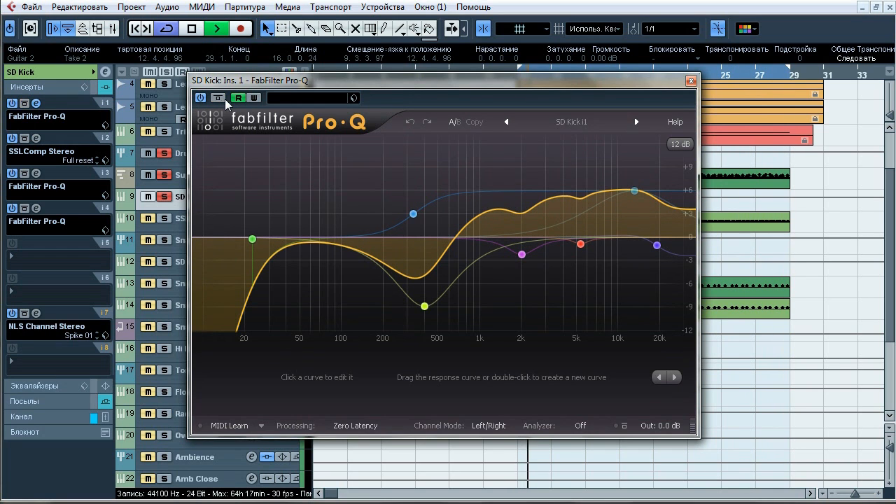
pyautogui.press('space')
pyautogui.click(691, 81)
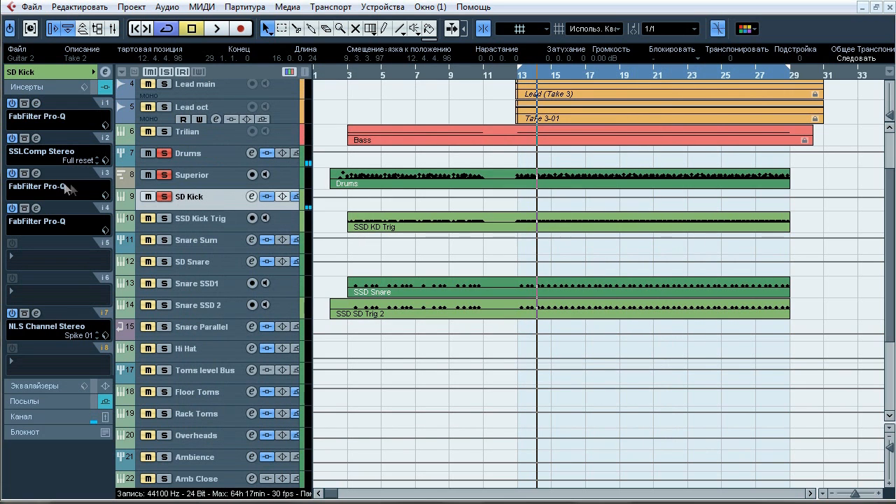
# Audition SD Kick with the insert 3 FabFilter Pro-Q bypassed and active, and close its window.
pyautogui.click(36, 173)
pyautogui.moveTo(387, 53); pyautogui.dragTo(363, 85)
pyautogui.press('space')
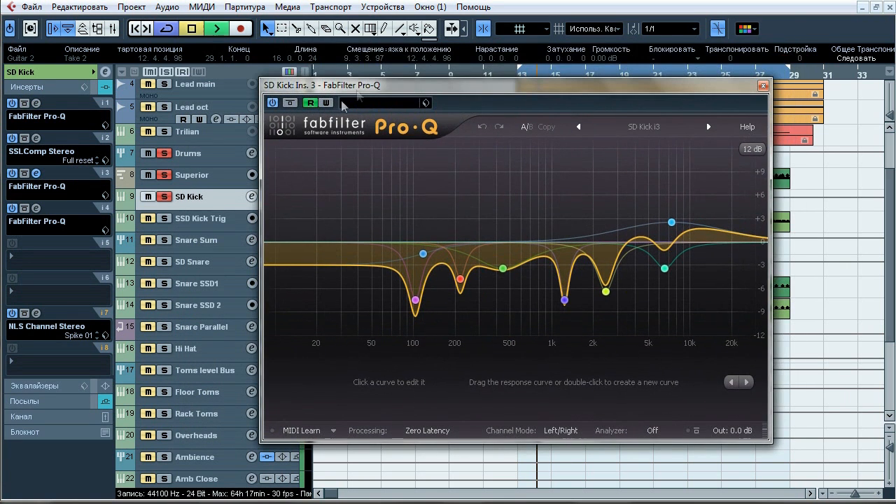
pyautogui.click(291, 103)
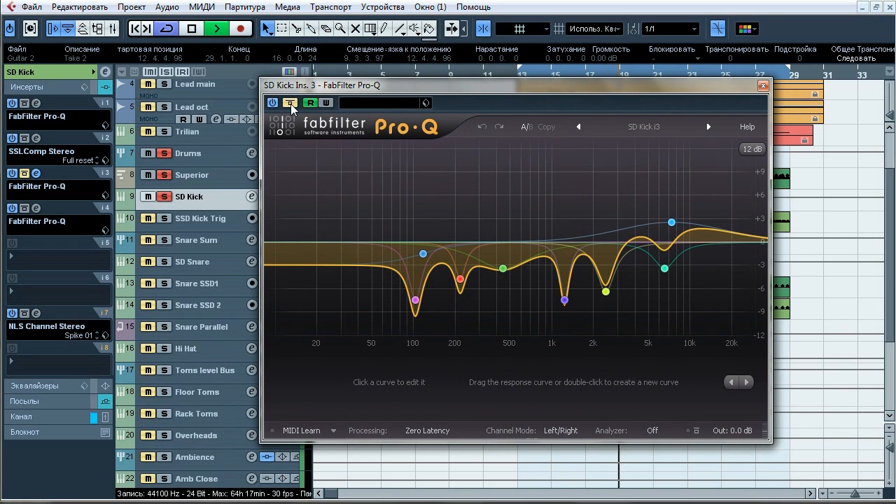
pyautogui.press('space')
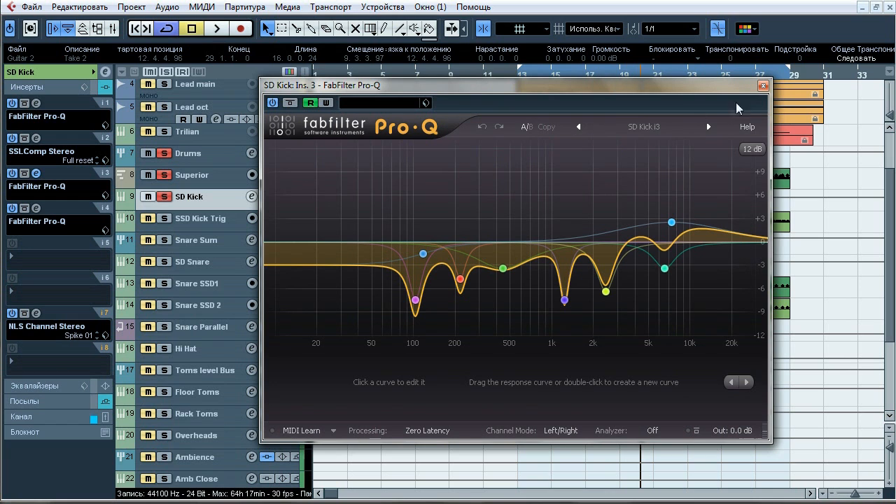
pyautogui.click(763, 85)
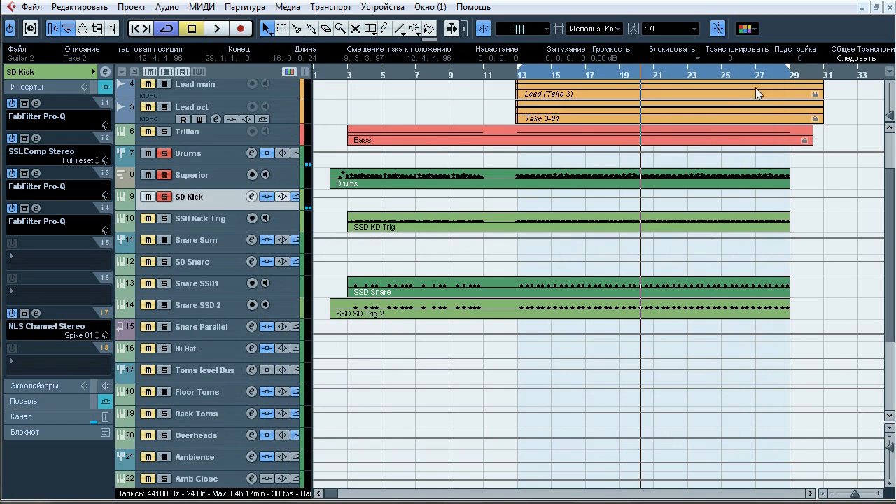
# Open SD Kick's insert 4 FabFilter Pro-Q, audition the kick with it bypassed and active, and stop playback.
pyautogui.click(36, 208)
pyautogui.press('space')
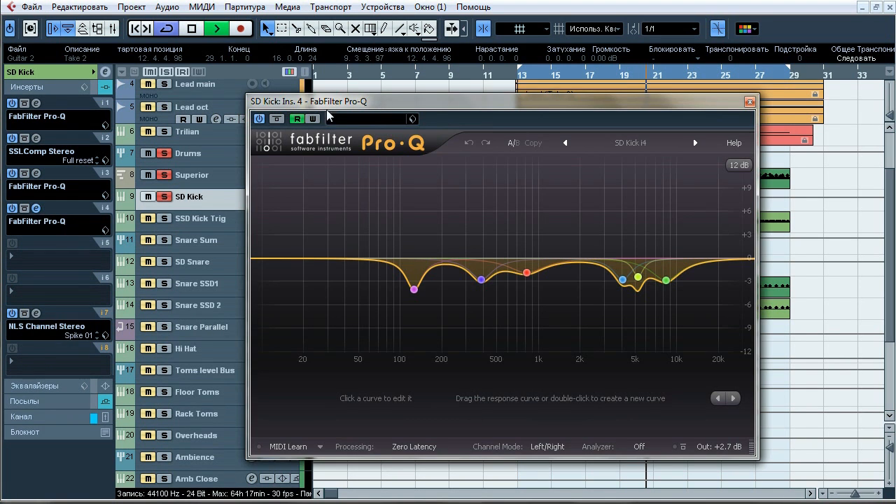
pyautogui.click(278, 119)
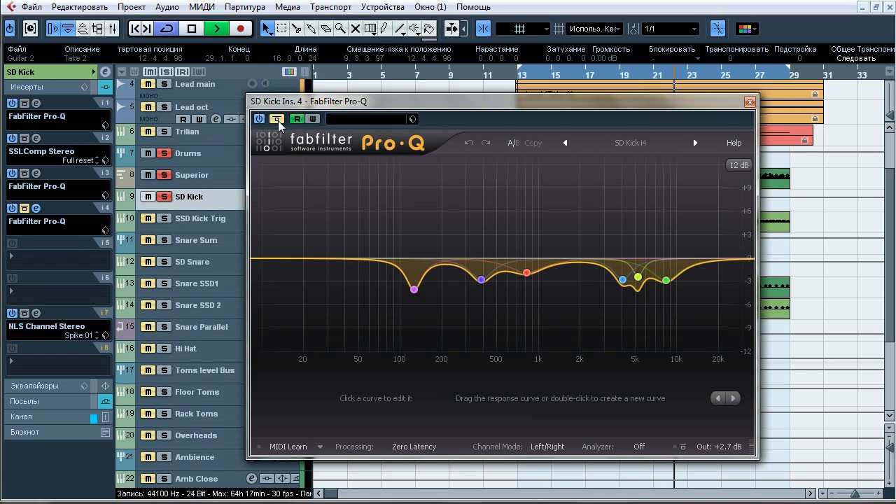
pyautogui.click(278, 119)
pyautogui.click(278, 120)
pyautogui.press('space')
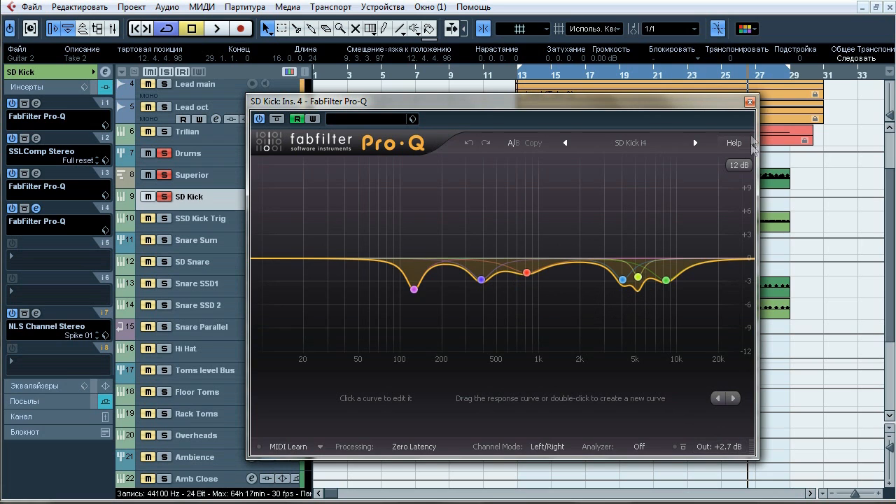
# Close the insert 4 equalizer, audition SD Kick with the insert 2 SSLComp Stereo bypassed and active, and close the compressor.
pyautogui.click(750, 102)
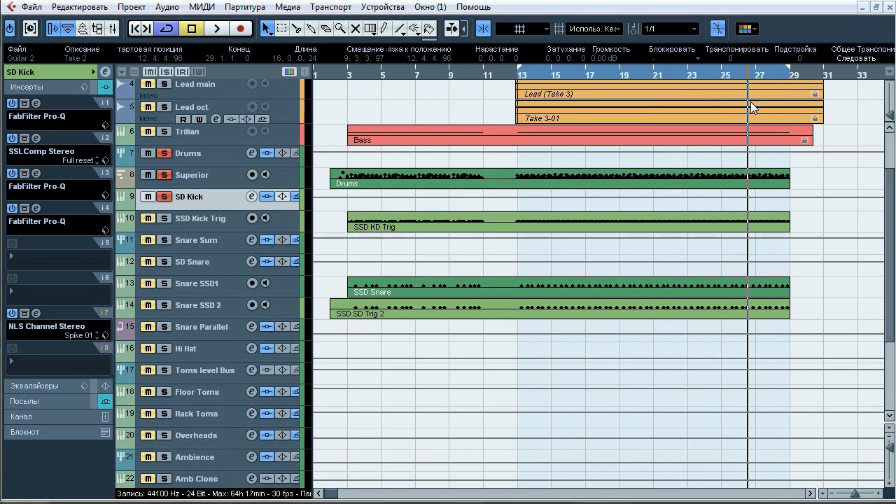
pyautogui.click(38, 138)
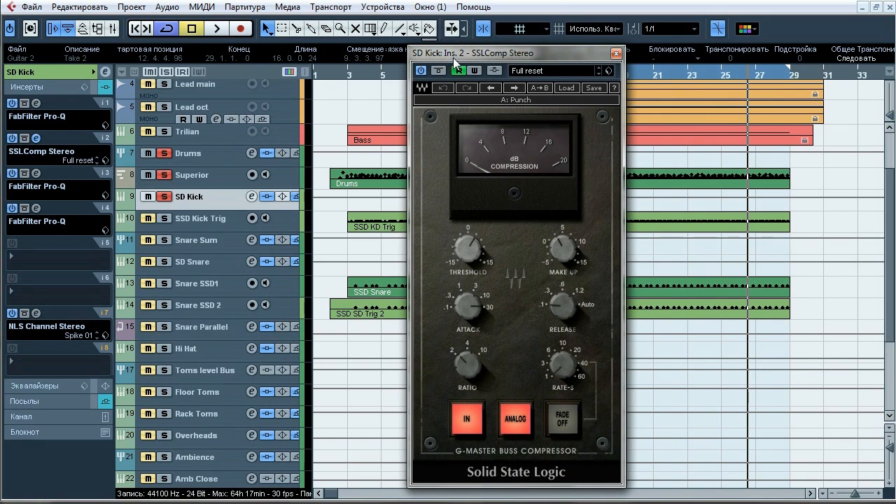
pyautogui.press('space')
pyautogui.click(440, 71)
pyautogui.click(440, 71)
pyautogui.click(440, 70)
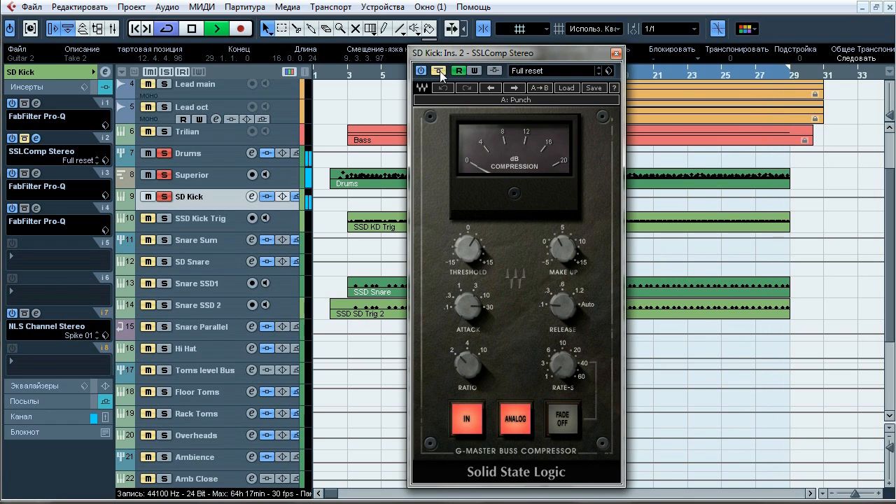
pyautogui.click(440, 70)
pyautogui.click(440, 71)
pyautogui.click(440, 71)
pyautogui.press('space')
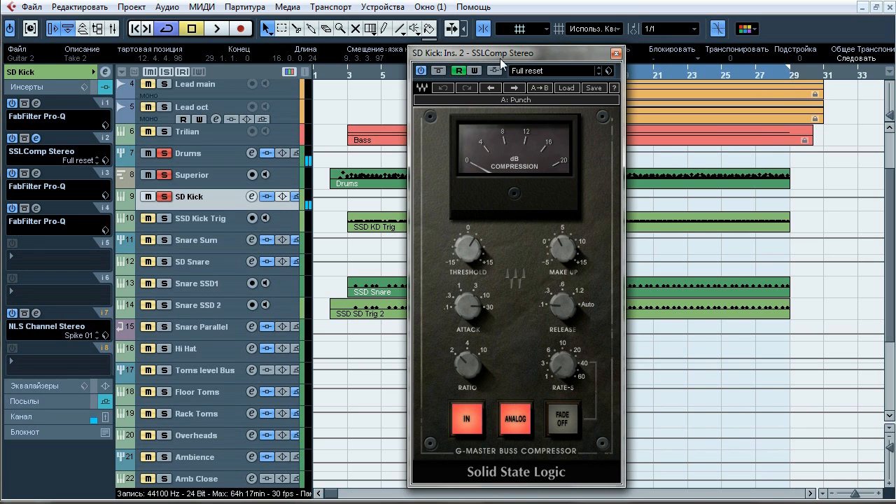
pyautogui.click(617, 54)
# Open SD Kick's insert 7 NLS Channel Stereo, audition the kick with it bypassed and active, and stop playback.
pyautogui.click(36, 313)
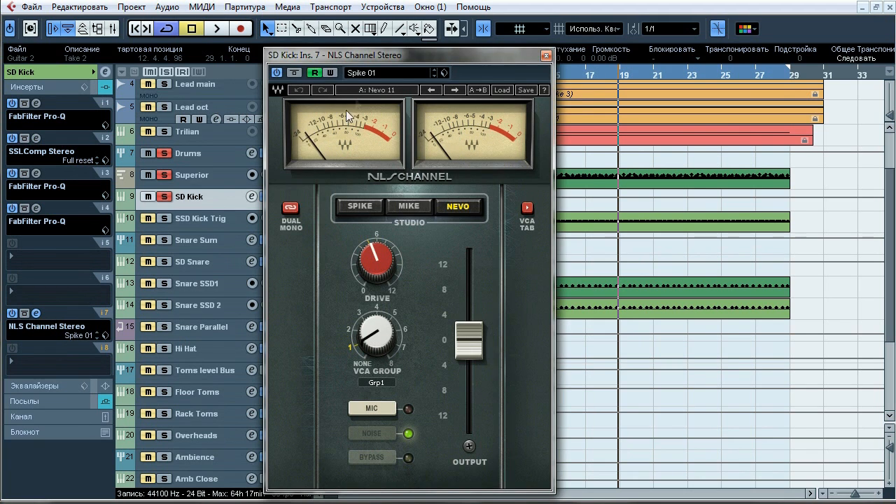
pyautogui.moveTo(389, 58); pyautogui.dragTo(399, 48)
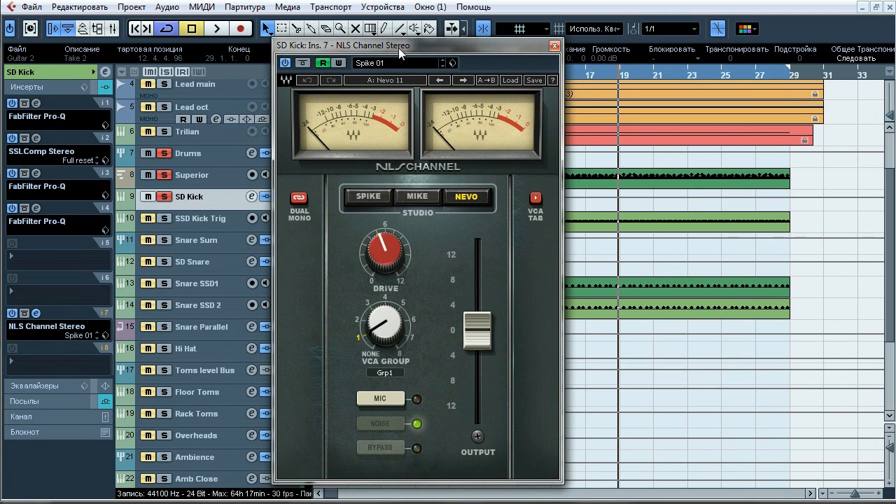
pyautogui.press('space')
pyautogui.click(303, 62)
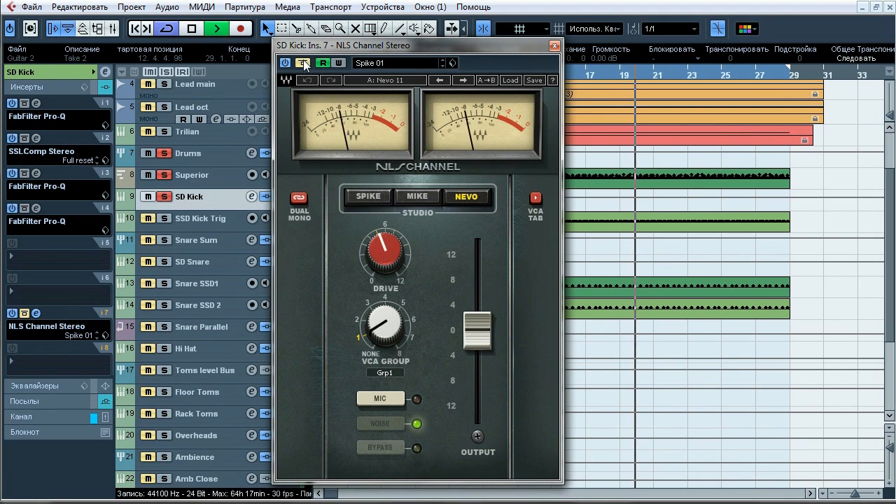
pyautogui.click(305, 65)
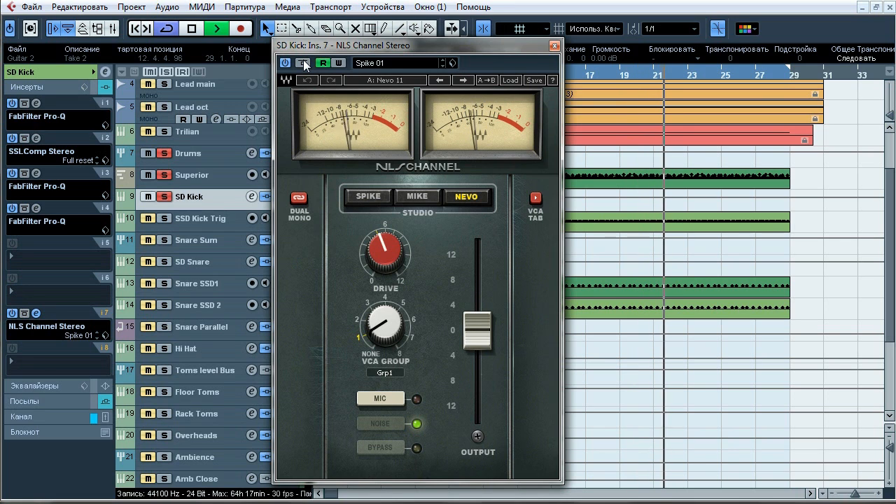
pyautogui.click(304, 64)
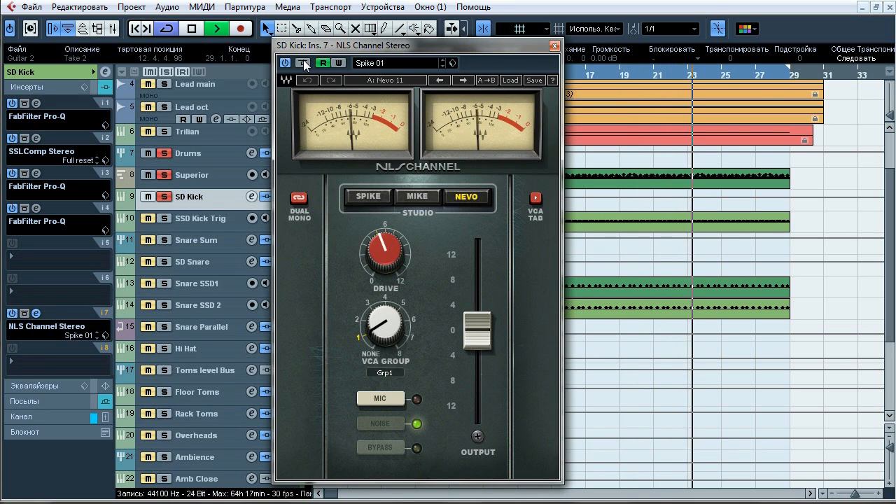
pyautogui.click(304, 64)
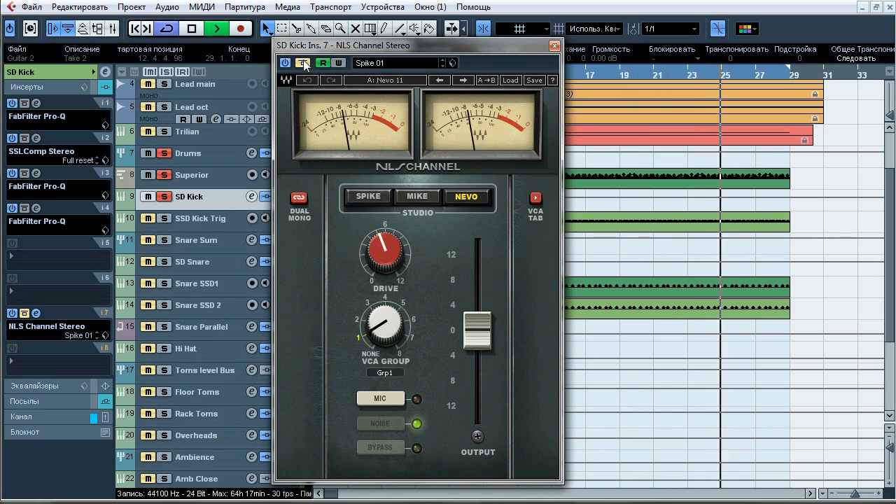
pyautogui.click(304, 64)
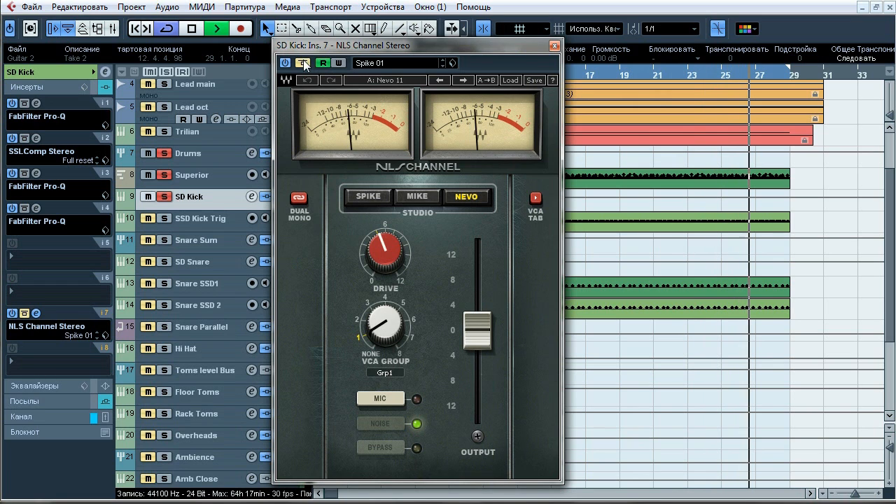
pyautogui.click(304, 64)
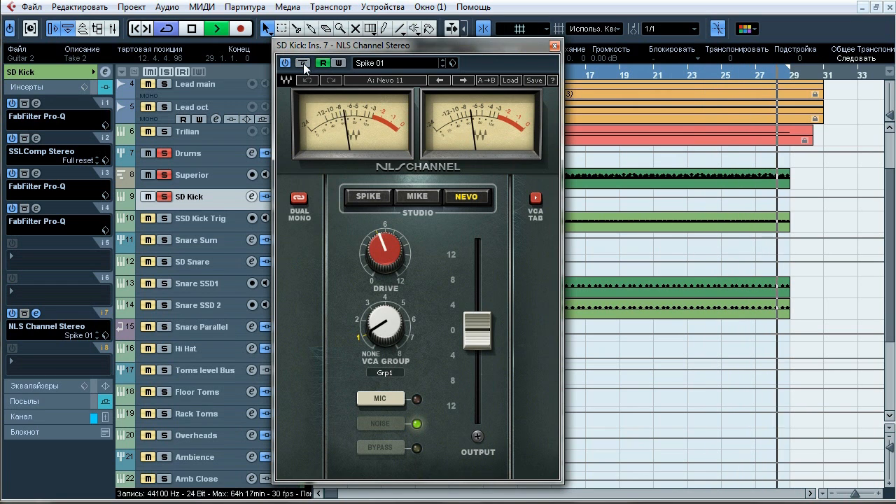
pyautogui.press('space')
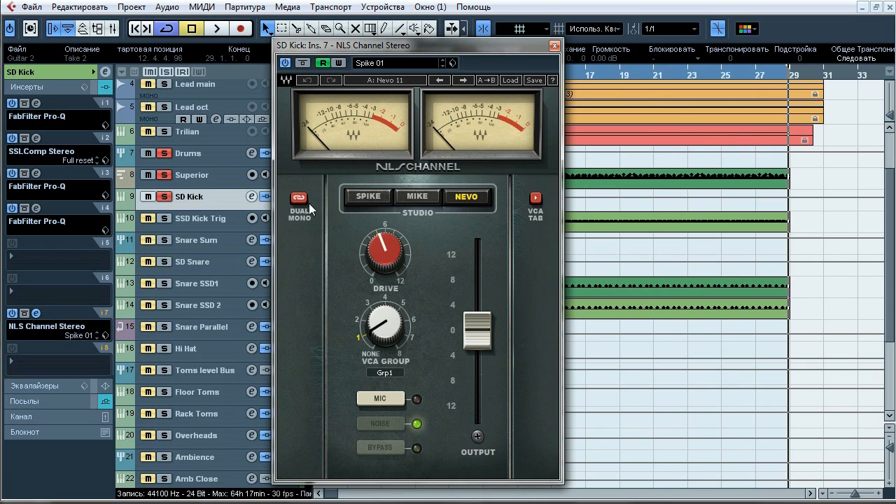
pyautogui.click(34, 416)
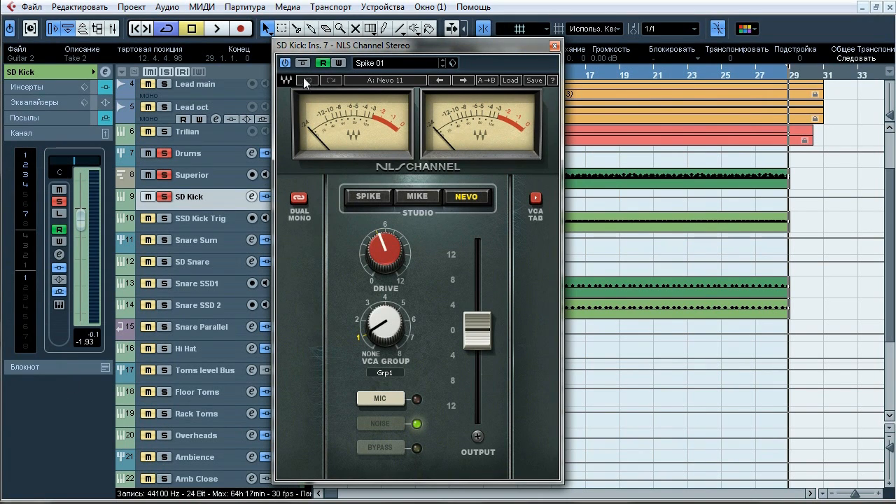
pyautogui.press('space')
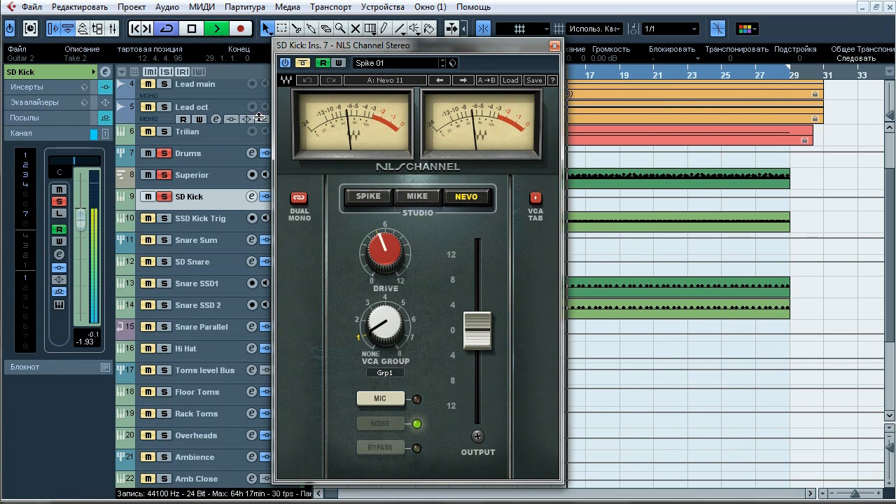
pyautogui.click(304, 64)
pyautogui.click(305, 65)
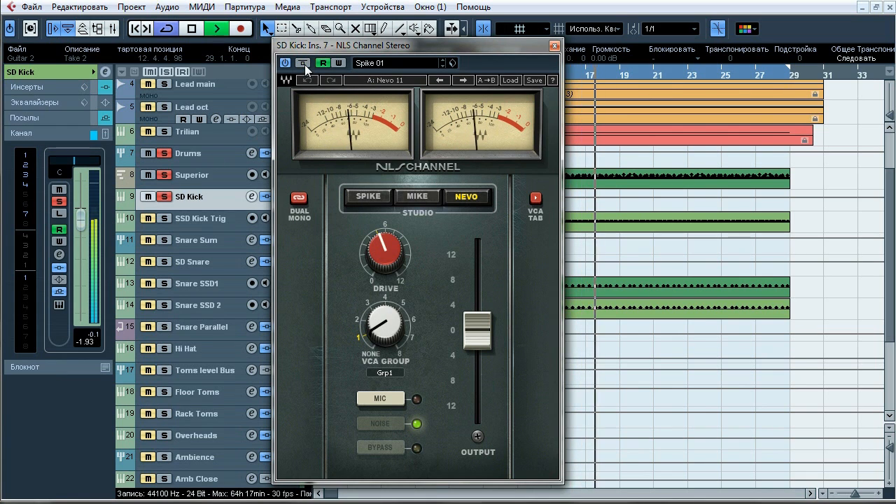
pyautogui.click(305, 64)
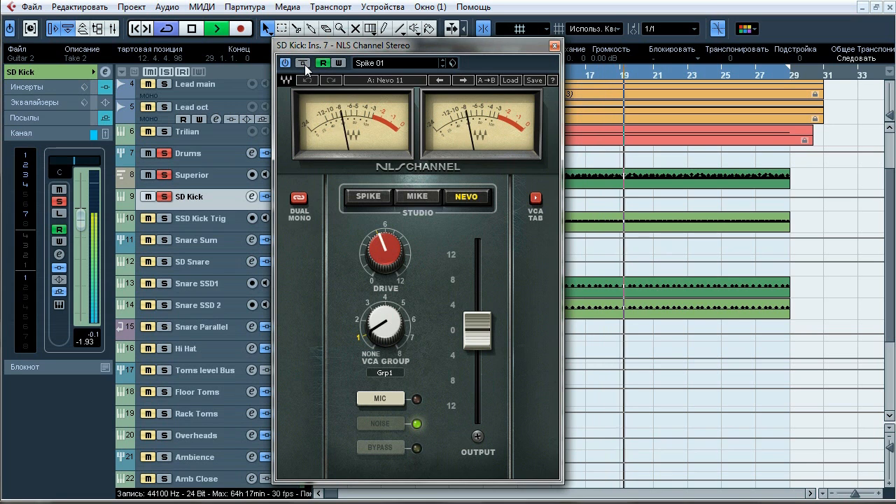
pyautogui.press('space')
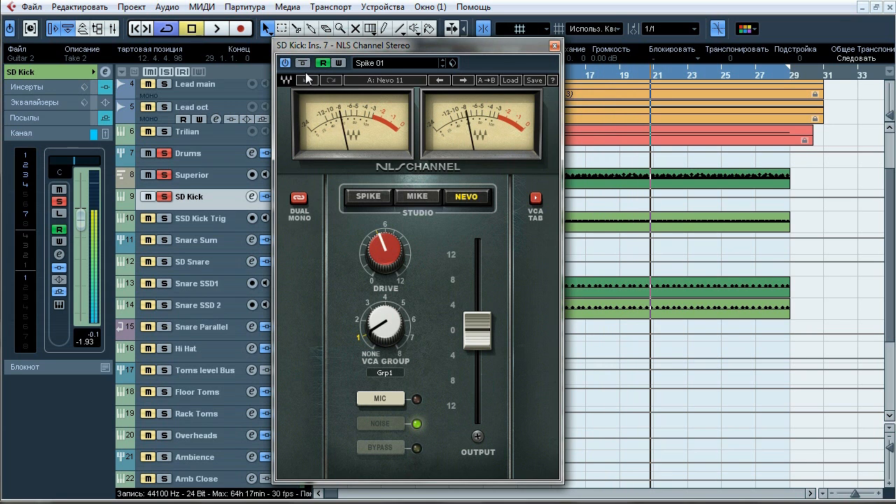
pyautogui.click(555, 45)
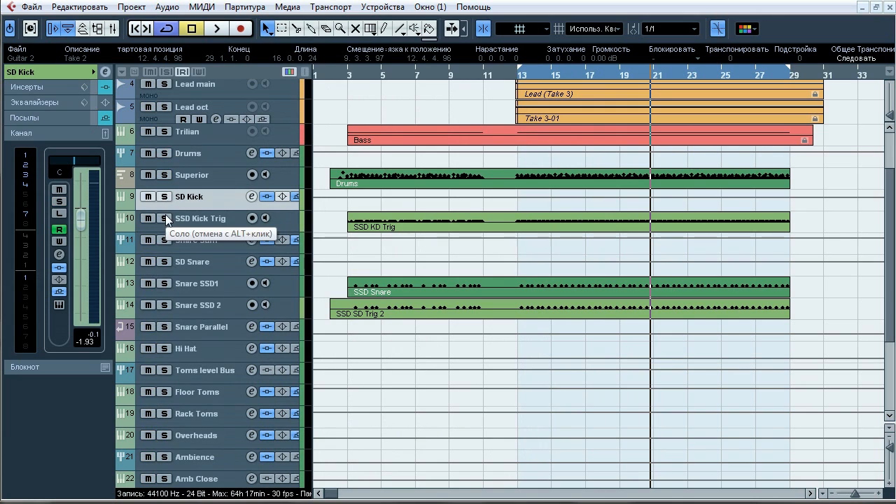
# Audition the soloed SSD Kick Trig track with all of its inserts bypassed and active.
pyautogui.click(225, 221)
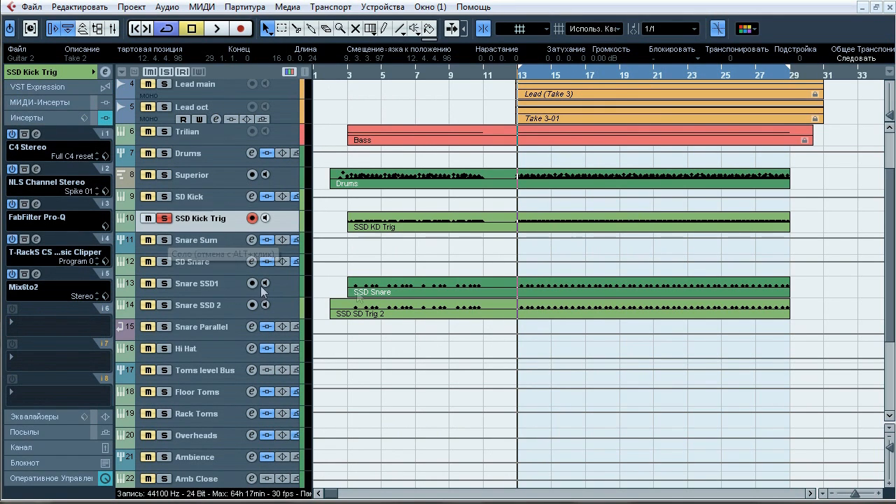
pyautogui.press('space')
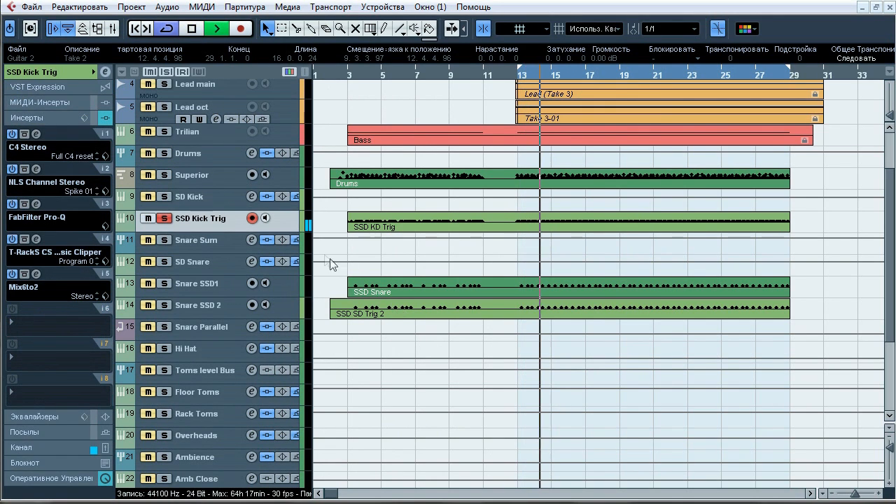
pyautogui.click(92, 119)
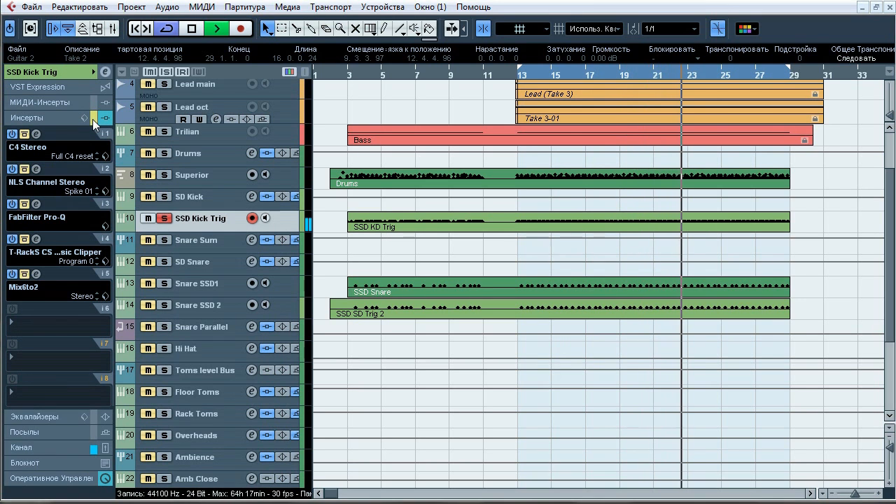
pyautogui.press('space')
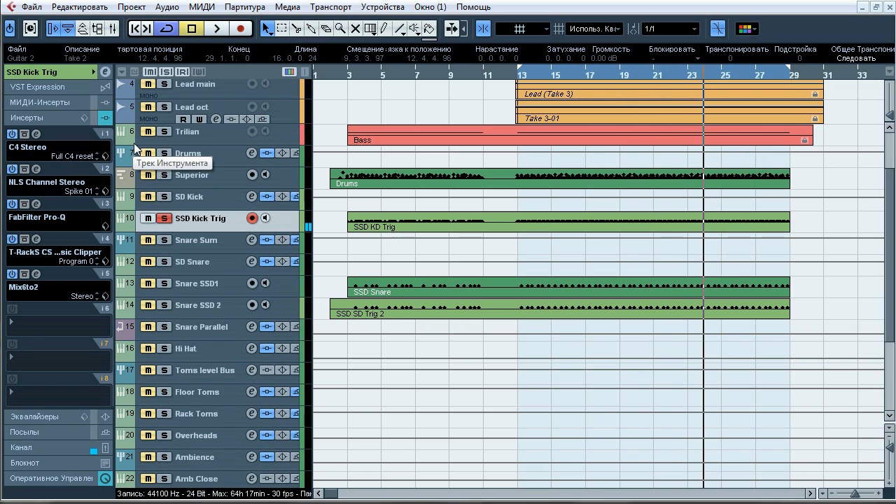
# Open SSD Kick Trig's insert 1 C4 Stereo, audition the track with it bypassed and active, and close it.
pyautogui.click(37, 135)
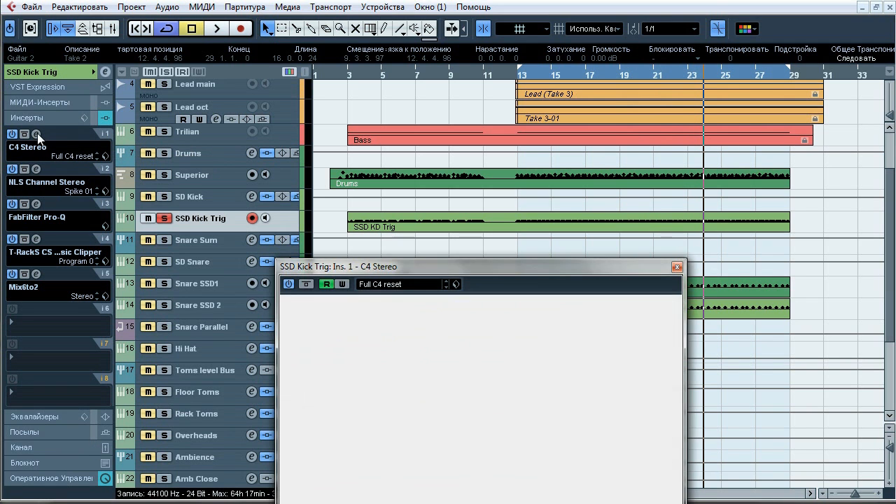
pyautogui.moveTo(367, 261); pyautogui.dragTo(329, 110)
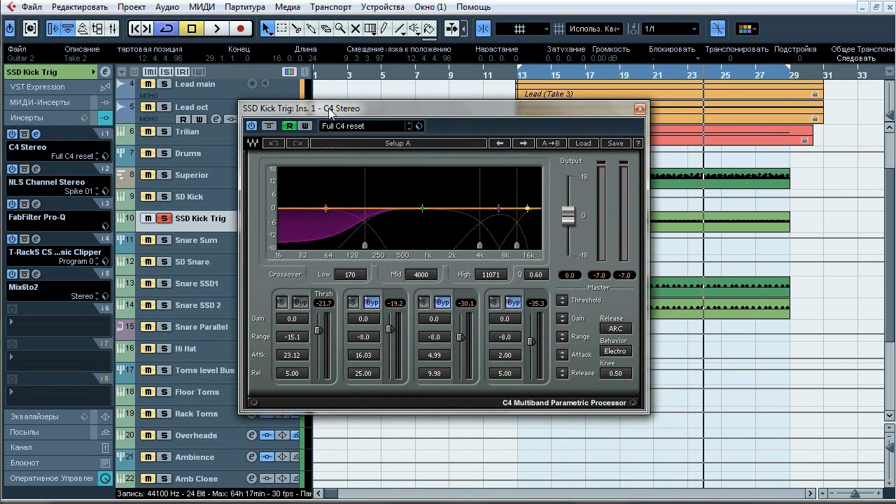
pyautogui.press('space')
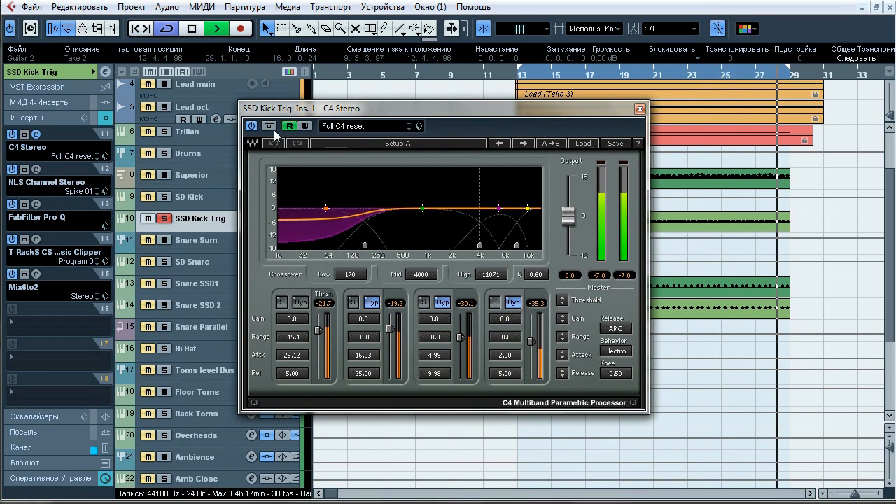
pyautogui.click(273, 129)
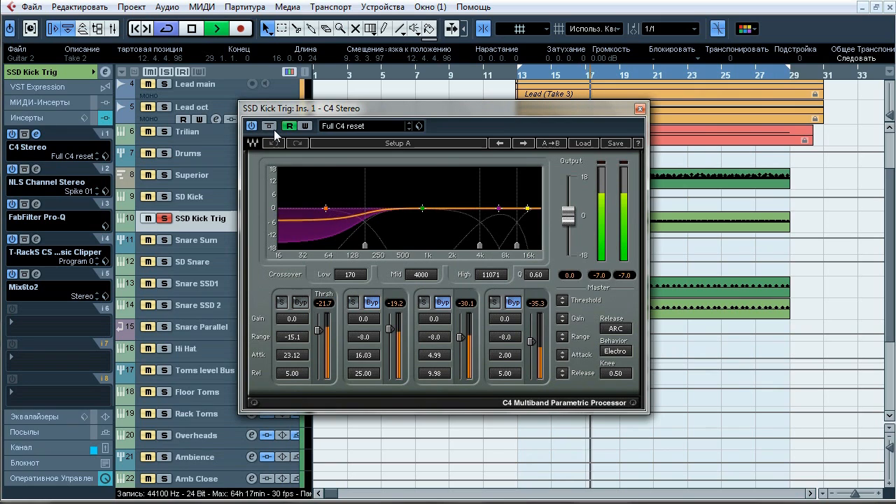
pyautogui.press('space')
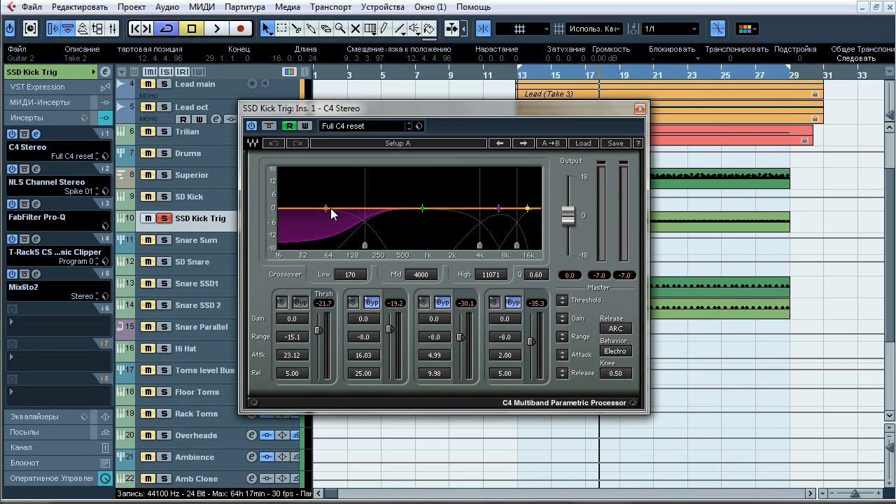
pyautogui.click(639, 110)
# Open SSD Kick Trig's insert 2 NLS Channel Stereo and audition the track with it bypassed and active.
pyautogui.click(36, 170)
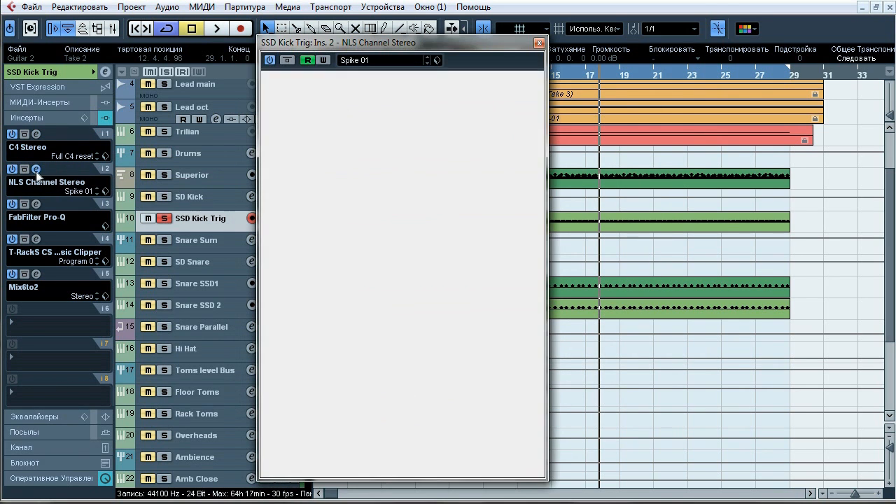
pyautogui.moveTo(348, 53); pyautogui.dragTo(334, 61)
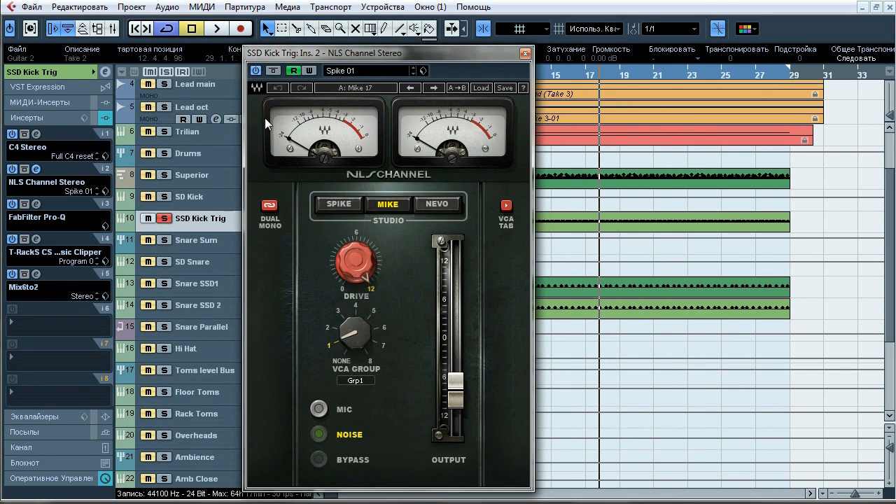
pyautogui.press('space')
pyautogui.click(274, 70)
pyautogui.click(274, 70)
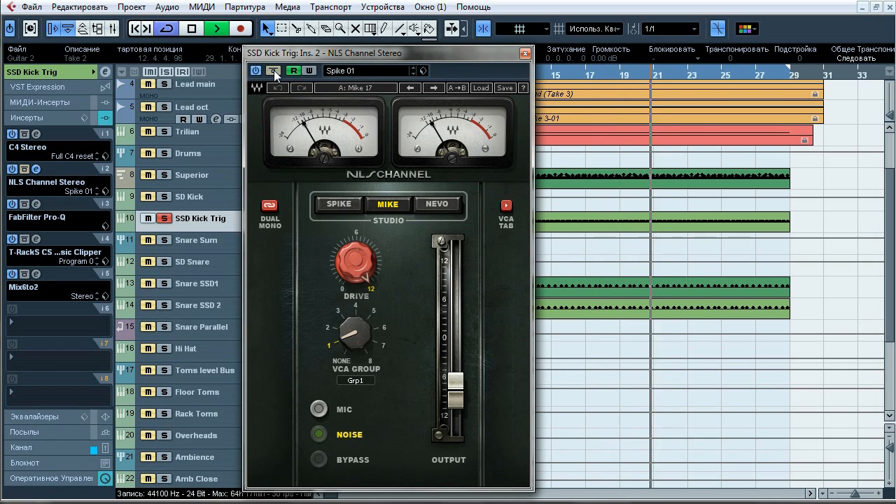
pyautogui.click(274, 70)
pyautogui.click(273, 70)
pyautogui.click(48, 448)
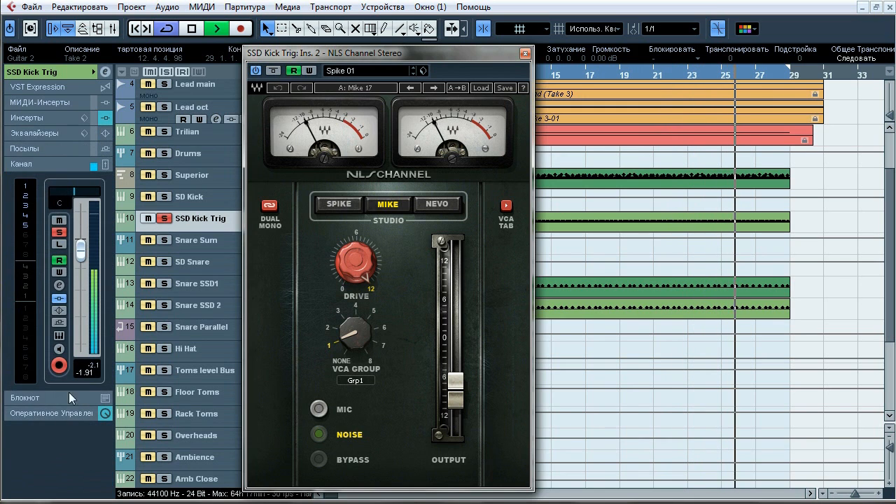
pyautogui.click(274, 70)
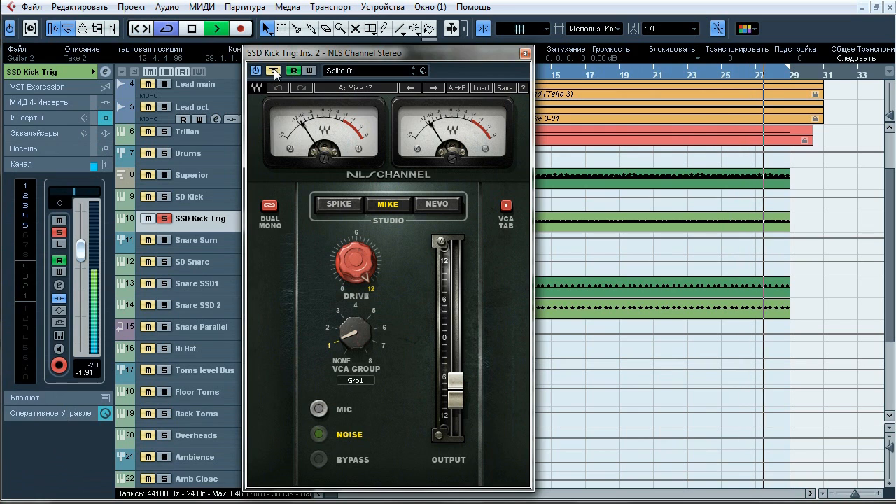
pyautogui.click(274, 70)
pyautogui.click(270, 205)
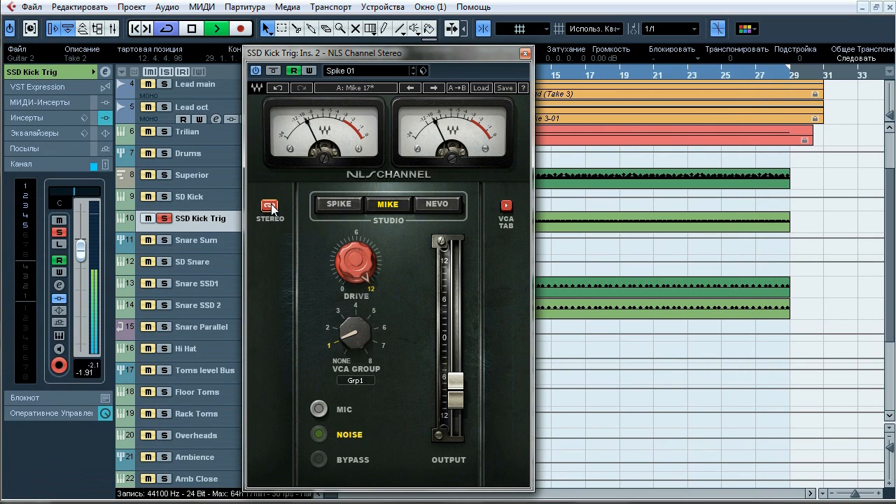
pyautogui.click(270, 205)
pyautogui.press('space')
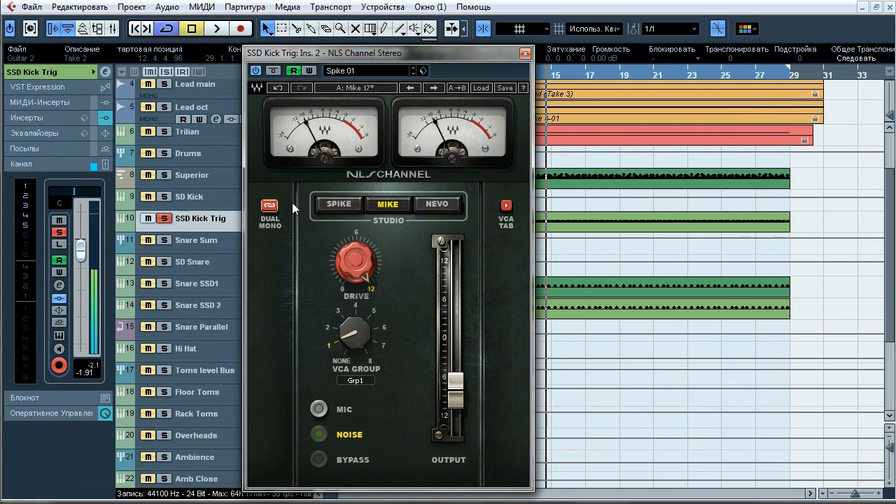
# Close NLS Channel, open SSD Kick Trig's insert 3 FabFilter Pro-Q and audition the track with it bypassed and active.
pyautogui.click(525, 54)
pyautogui.click(33, 117)
pyautogui.click(36, 204)
pyautogui.moveTo(460, 28); pyautogui.dragTo(315, 40)
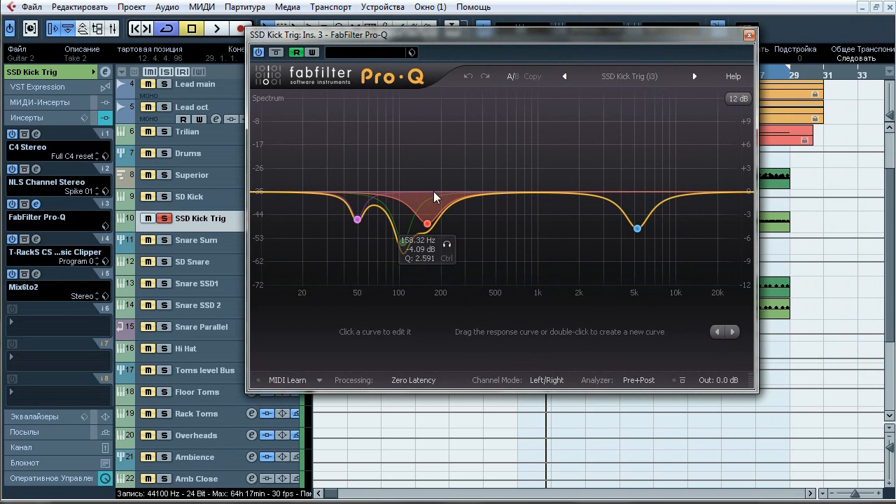
pyautogui.press('space')
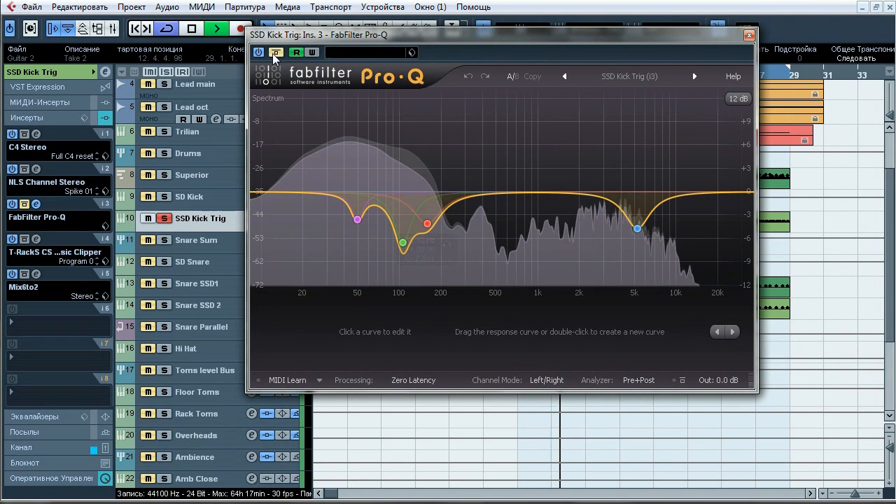
pyautogui.click(274, 54)
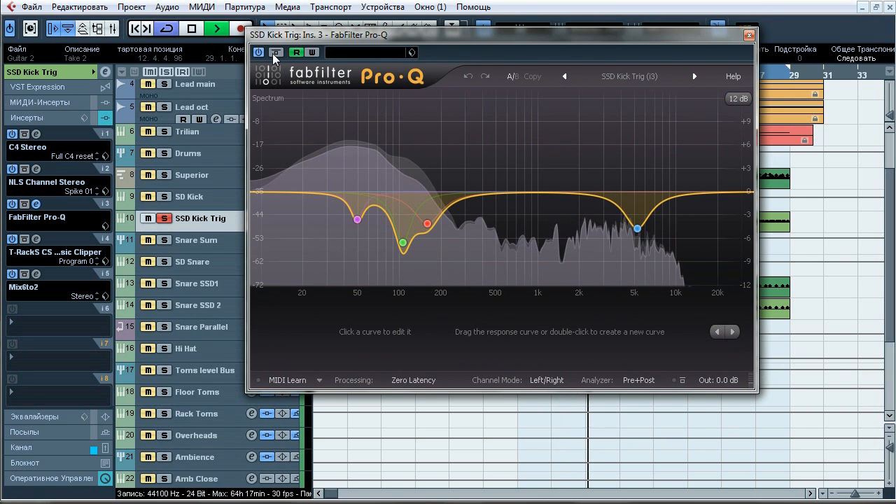
pyautogui.click(274, 56)
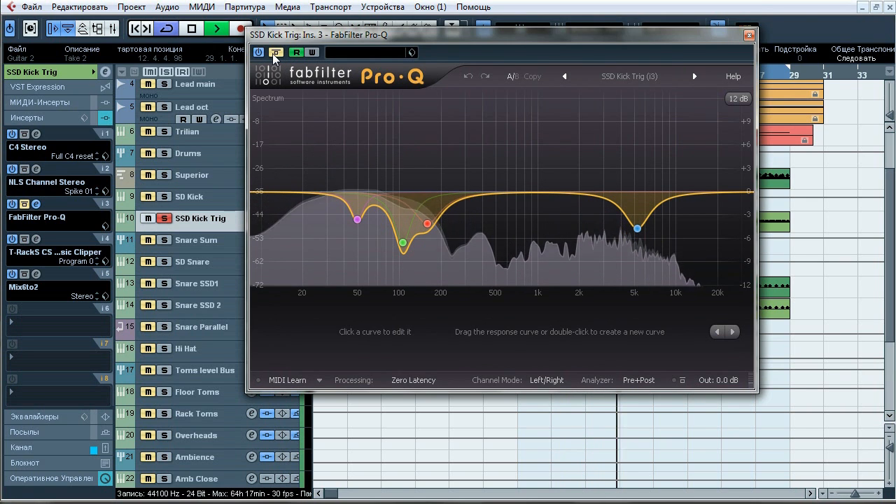
pyautogui.click(273, 55)
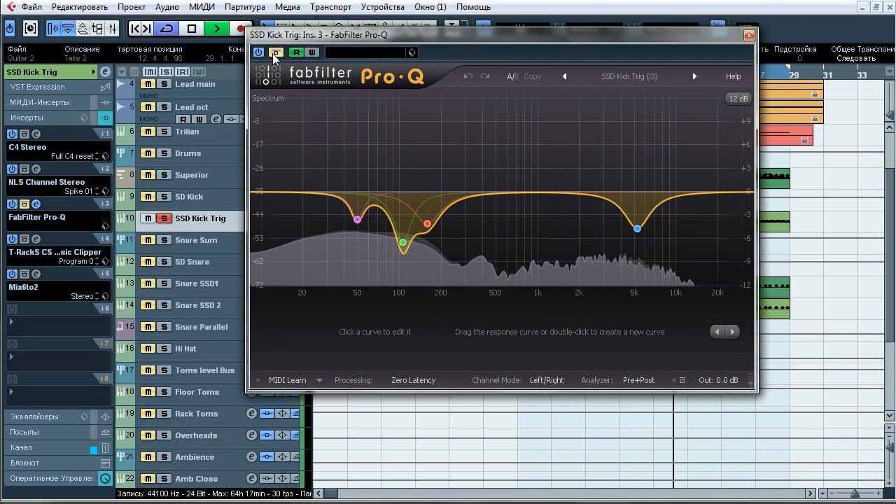
pyautogui.click(275, 55)
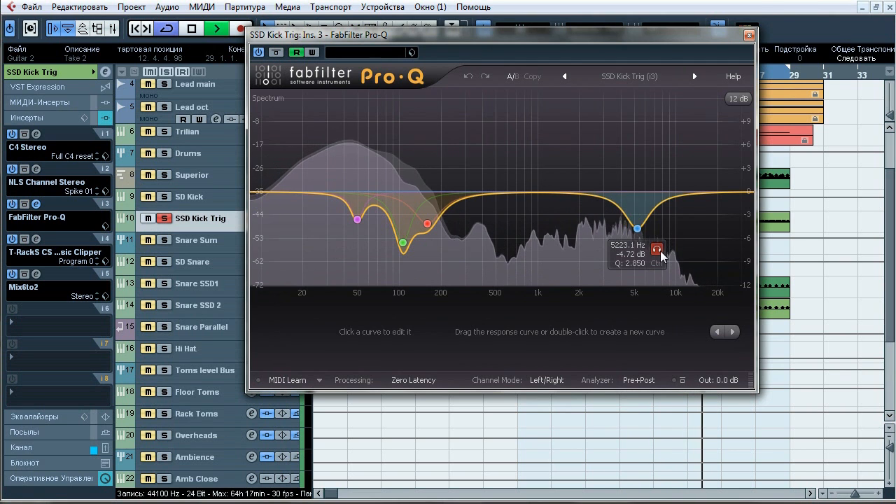
# Solo each Pro-Q band in turn during playback, compare the EQ bypassed and active once more, and close it.
pyautogui.click(659, 251)
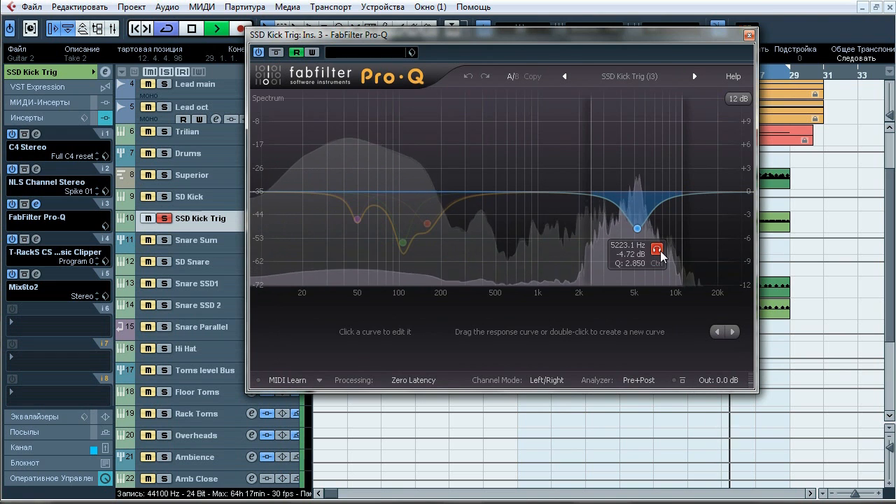
pyautogui.click(447, 245)
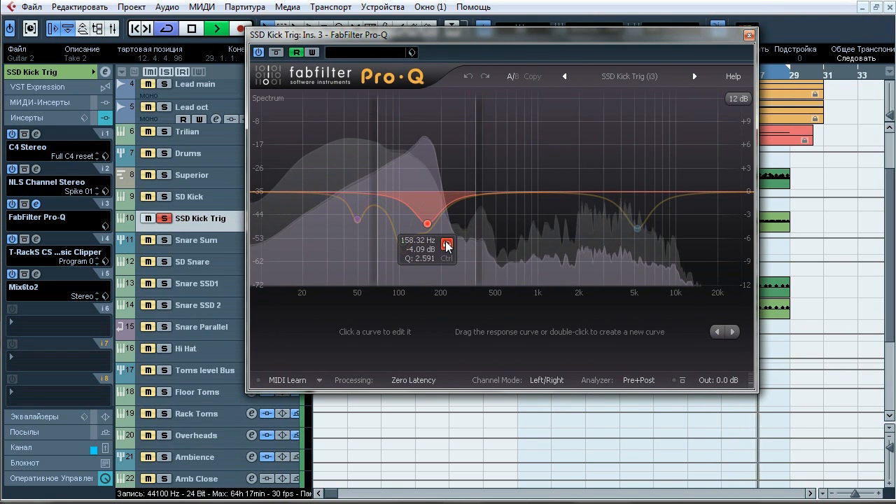
pyautogui.moveTo(402, 245)
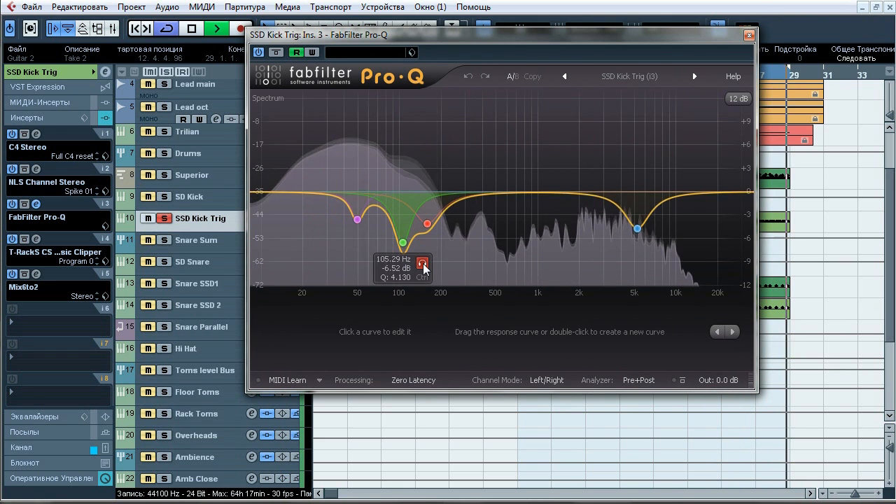
pyautogui.click(424, 264)
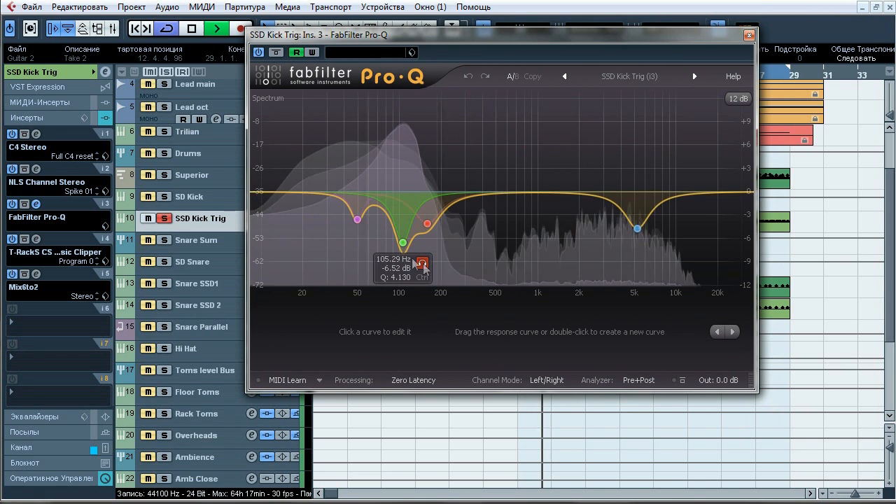
pyautogui.moveTo(357, 219)
pyautogui.click(378, 242)
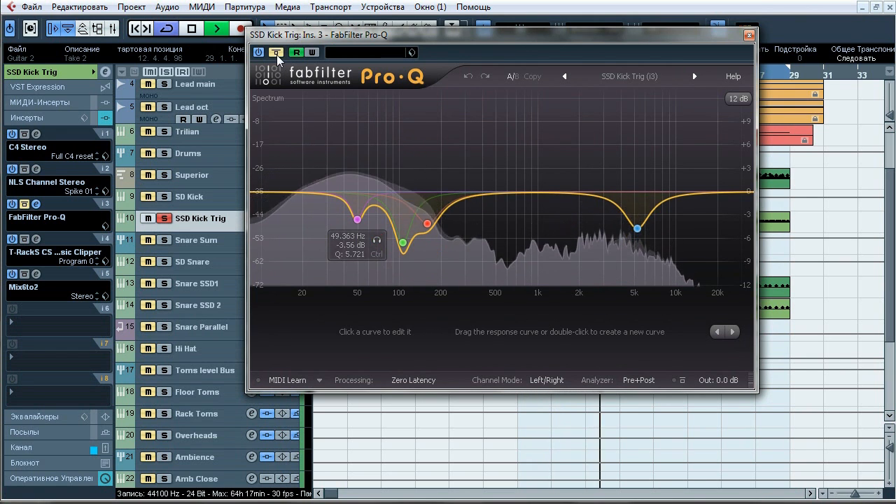
pyautogui.press('space')
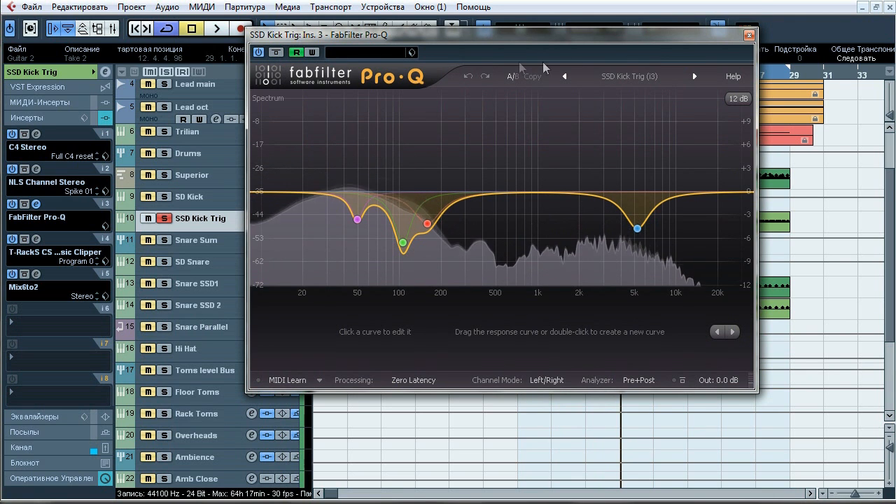
pyautogui.click(750, 35)
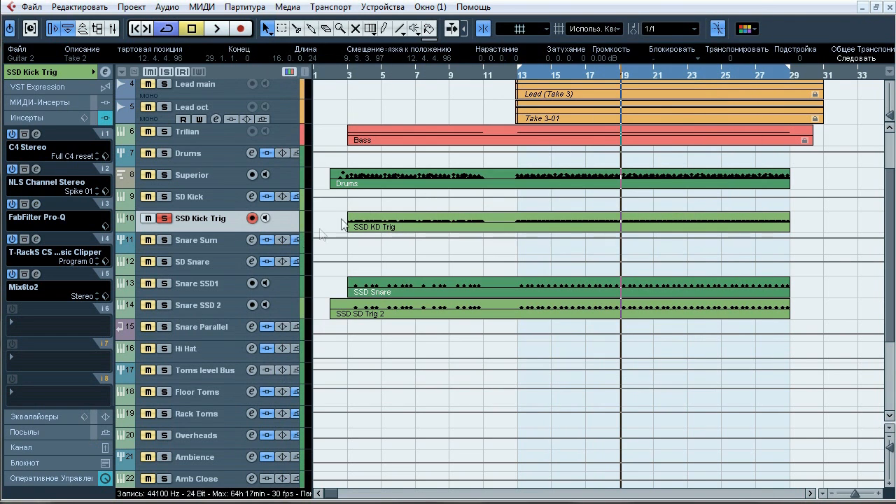
# Open SSD Kick Trig's insert 4 T-RackS CS Classic Clipper, audition the track with it bypassed and active, and close it.
pyautogui.click(36, 239)
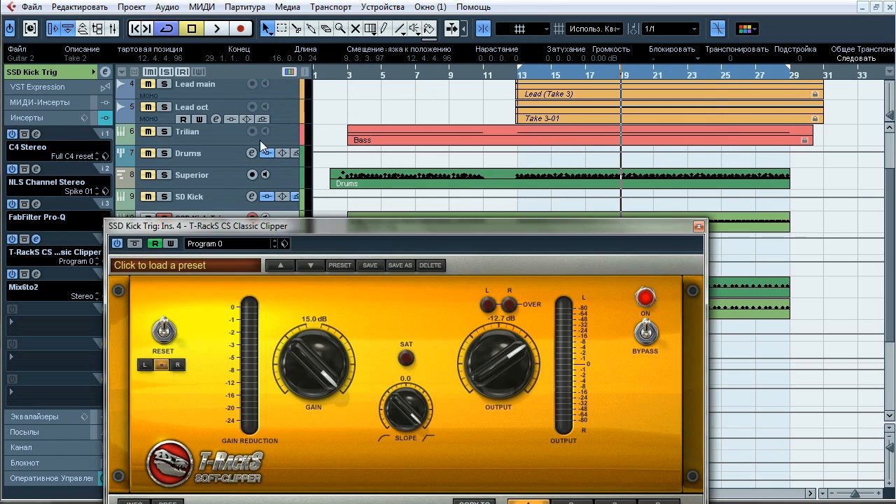
pyautogui.moveTo(287, 231); pyautogui.dragTo(344, 97)
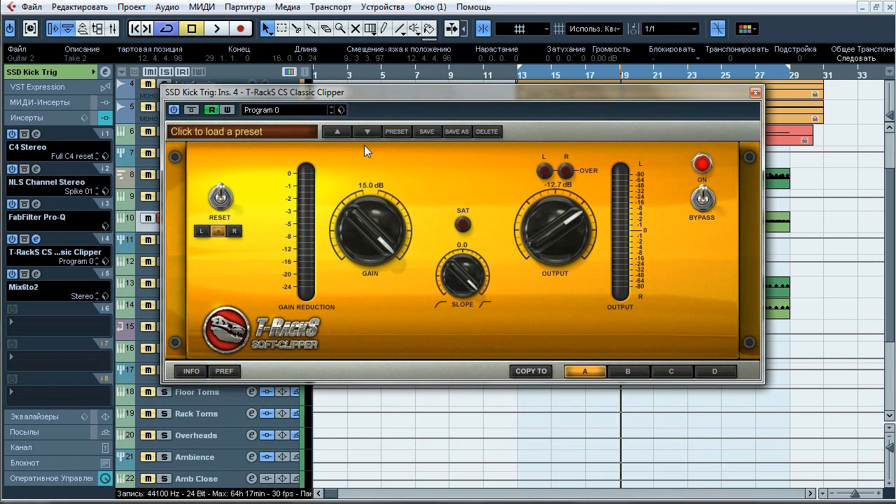
pyautogui.press('space')
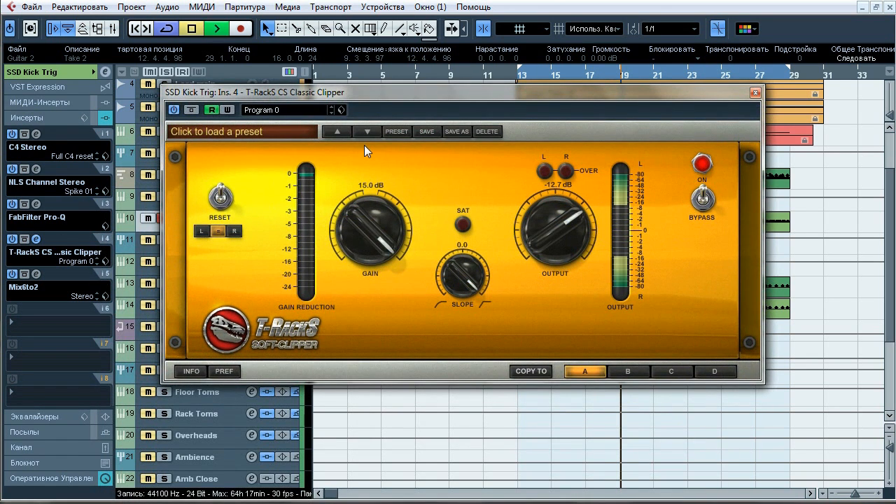
pyautogui.click(190, 110)
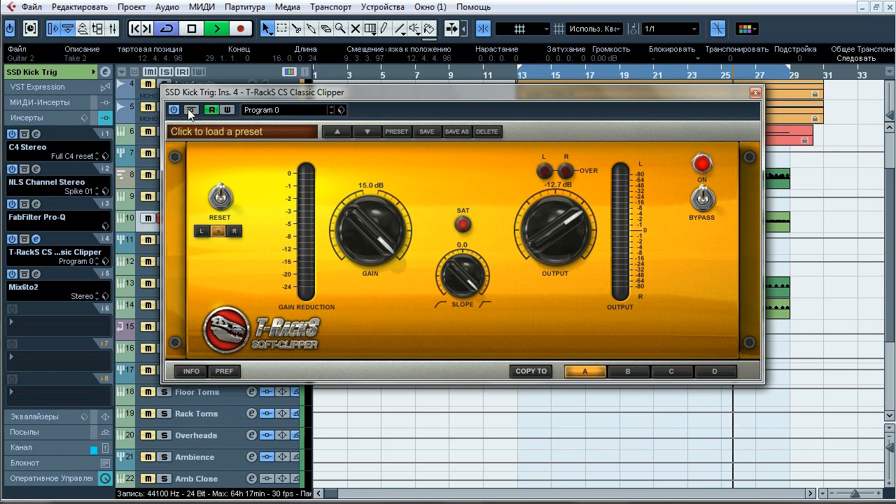
pyautogui.click(190, 112)
pyautogui.click(189, 113)
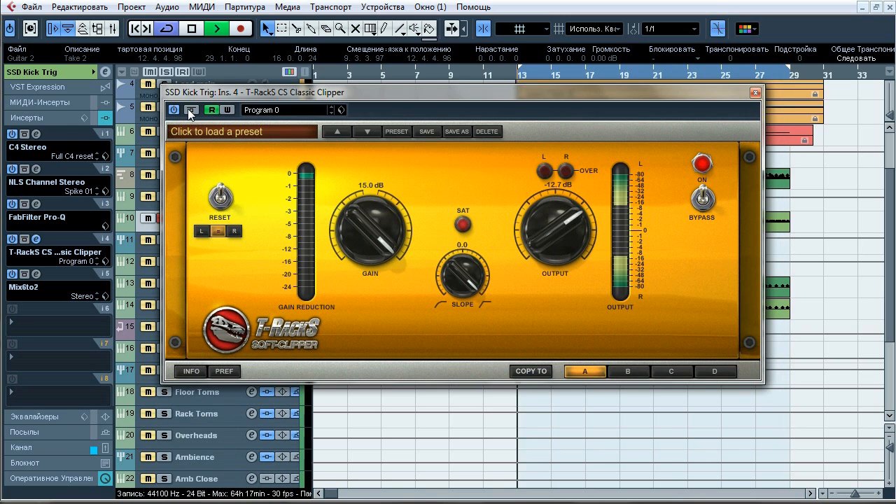
pyautogui.press('space')
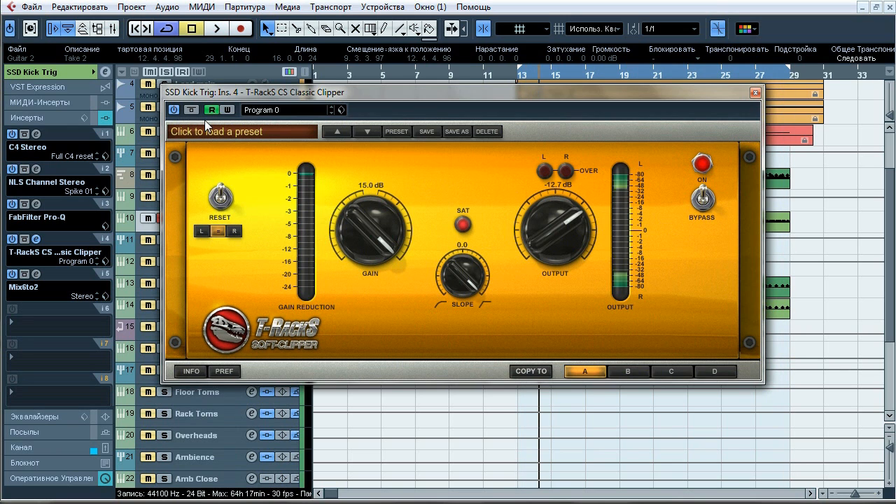
pyautogui.click(756, 93)
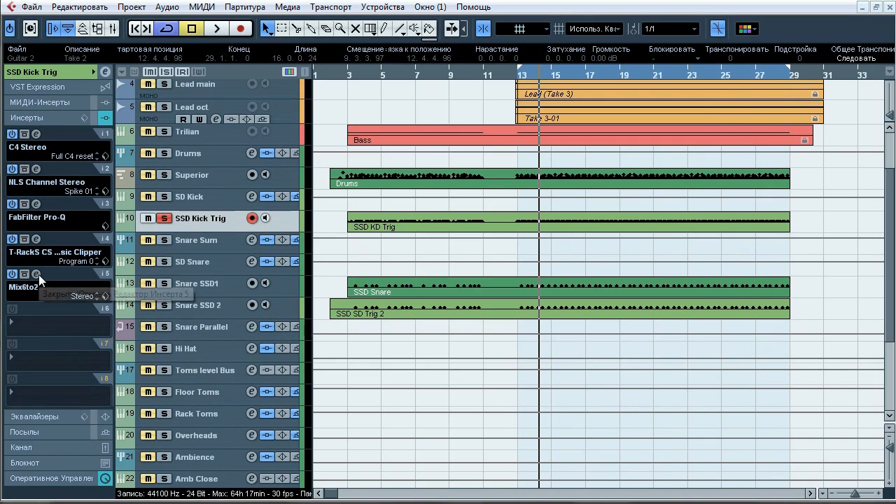
# Open and bypass SSD Kick Trig's insert 5 Mix6to2, route the track's output to Stereo Out and pan it hard right.
pyautogui.click(37, 274)
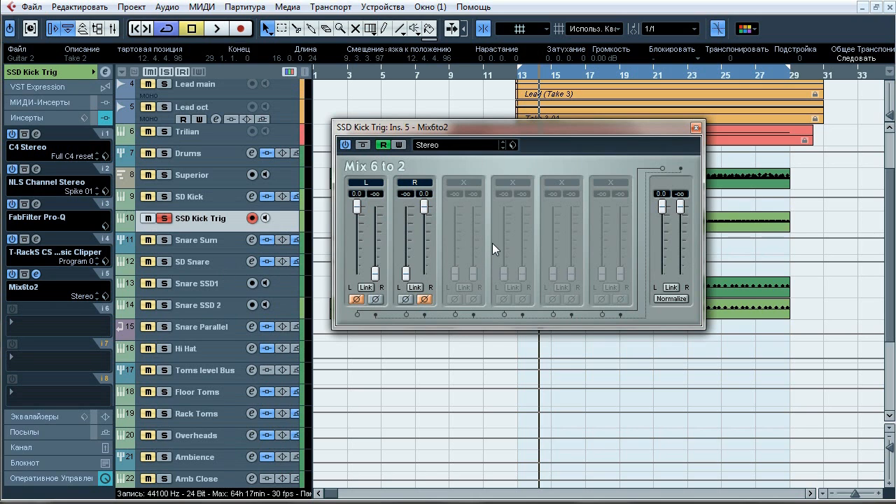
pyautogui.click(362, 145)
pyautogui.click(55, 73)
pyautogui.click(106, 73)
pyautogui.click(707, 170)
pyautogui.click(725, 197)
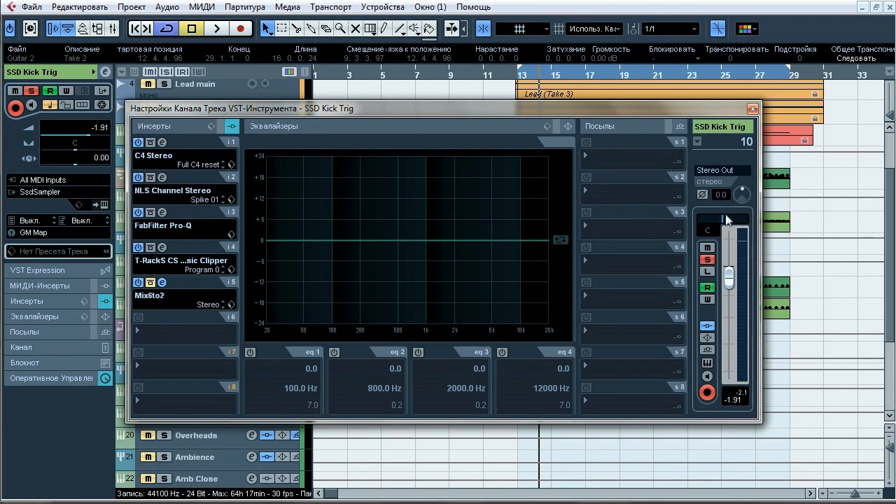
pyautogui.click(753, 109)
# Route the Drums group to Stereo Out, pan it hard left and solo it.
pyautogui.click(192, 155)
pyautogui.click(60, 166)
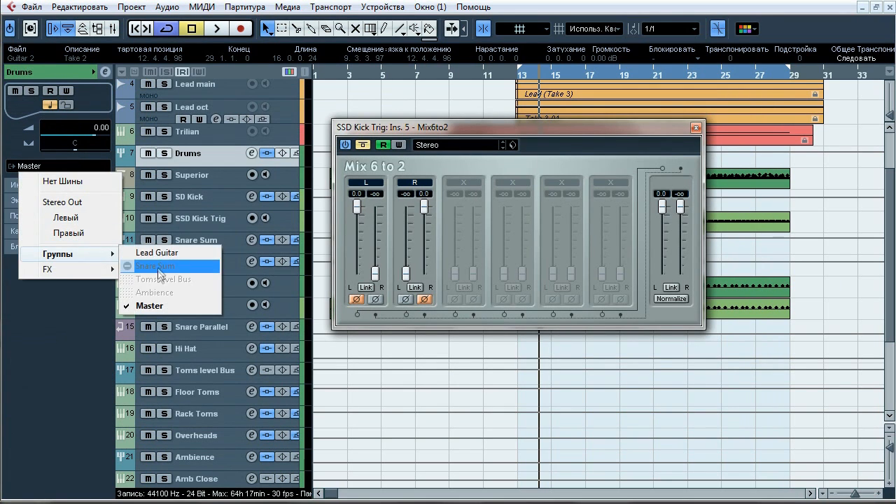
pyautogui.click(78, 203)
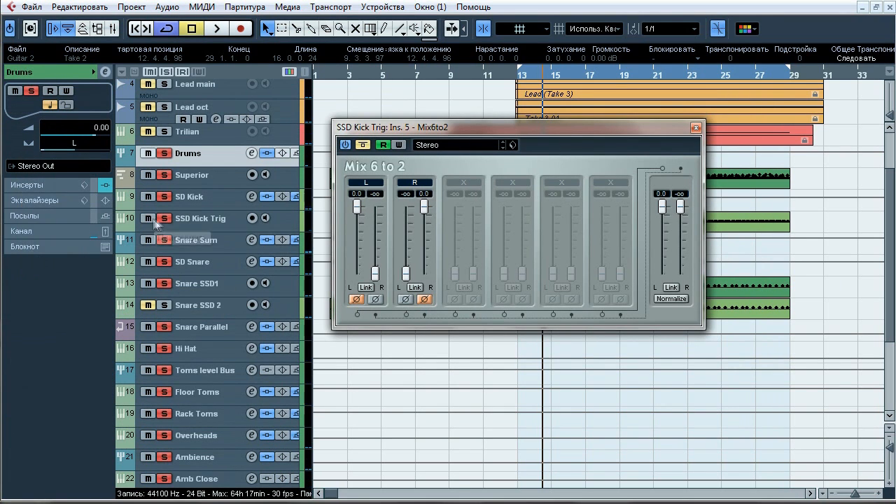
# Limit the soloed audio drum channels to SD Kick and SSD Kick Trig, and close the Mix6to2 window.
pyautogui.click(165, 198)
pyautogui.click(166, 219)
pyautogui.moveTo(890, 212); pyautogui.dragTo(890, 286)
pyautogui.click(168, 407)
pyautogui.moveTo(890, 346); pyautogui.dragTo(890, 238)
pyautogui.click(695, 128)
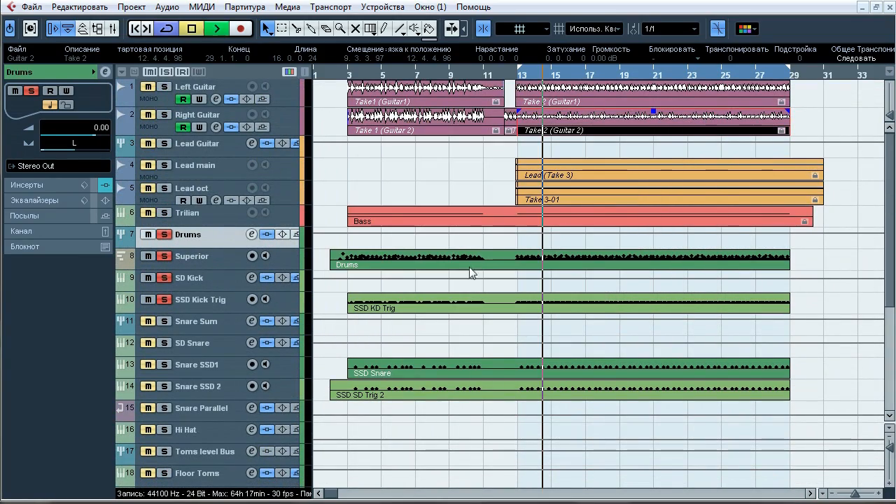
# Open InPhase Live Stereo on Stereo Out's insert 1 from the mixer, capture both kicks and compare their waveforms.
pyautogui.press('F3')
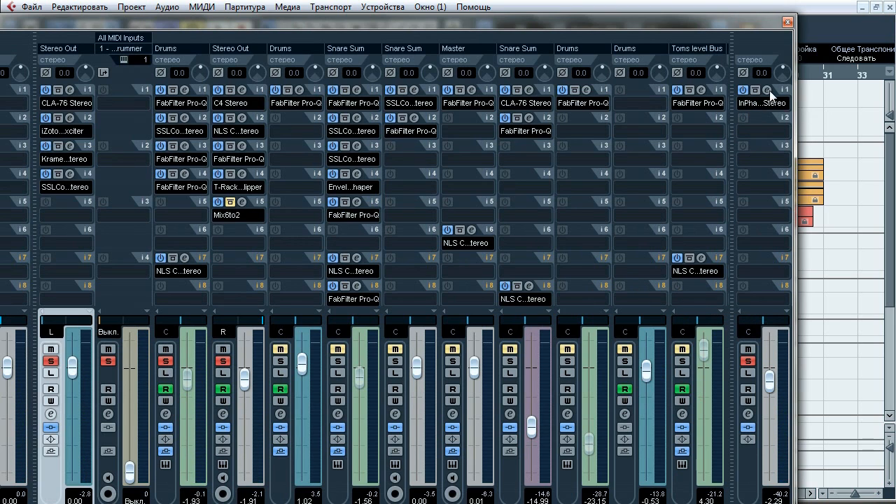
pyautogui.click(767, 90)
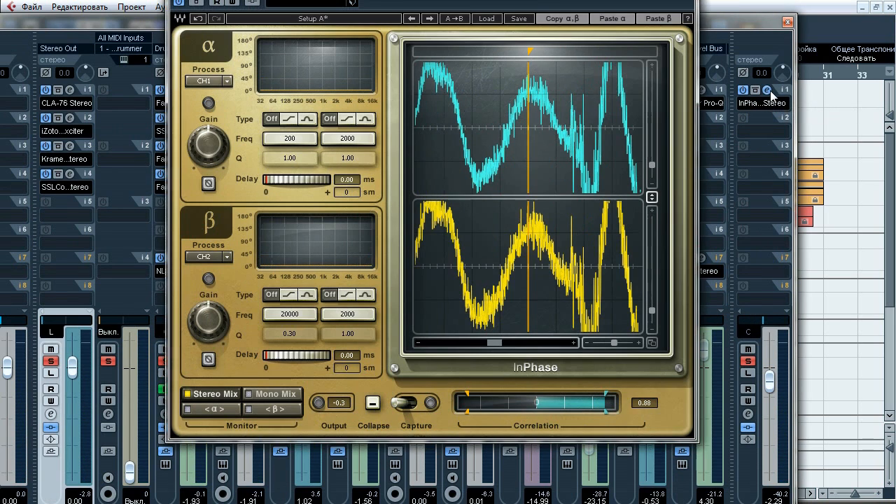
pyautogui.click(404, 406)
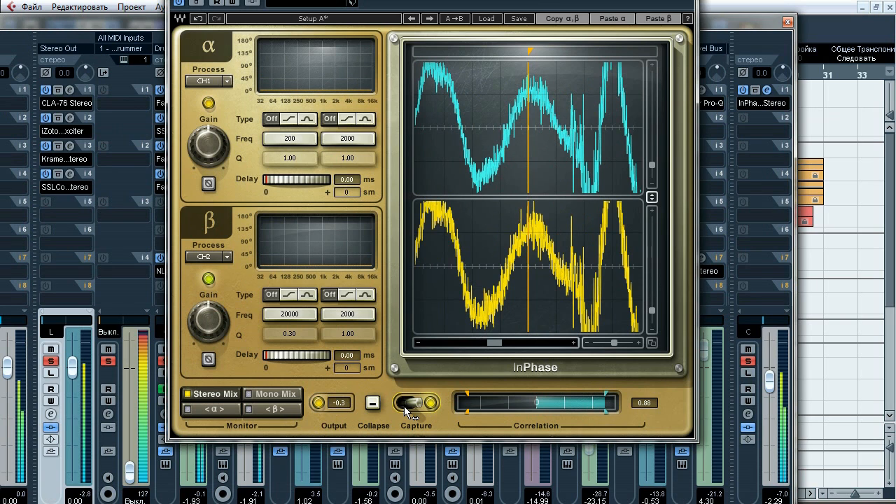
pyautogui.click(404, 407)
pyautogui.moveTo(495, 344); pyautogui.dragTo(492, 344)
pyautogui.moveTo(645, 52)
pyautogui.mouseDown()
pyautogui.moveTo(615, 52)
pyautogui.moveTo(546, 81)
pyautogui.moveTo(563, 81)
pyautogui.mouseUp()
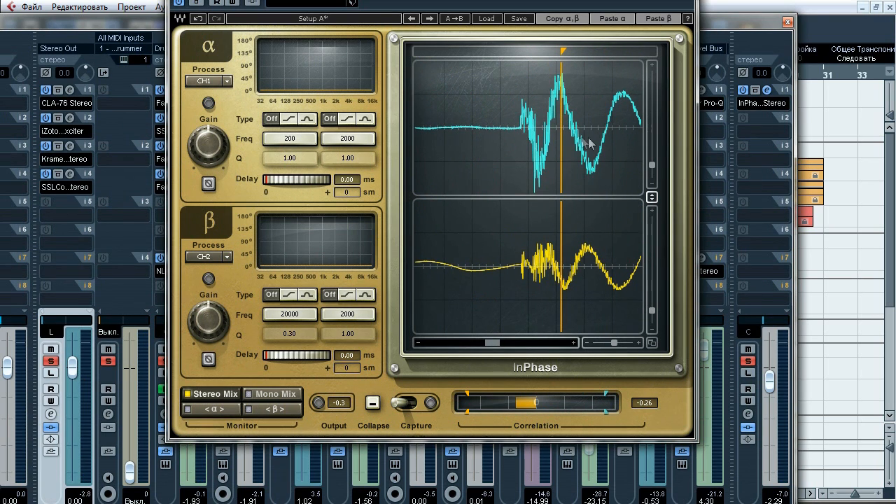
pyautogui.moveTo(616, 2); pyautogui.dragTo(695, 50)
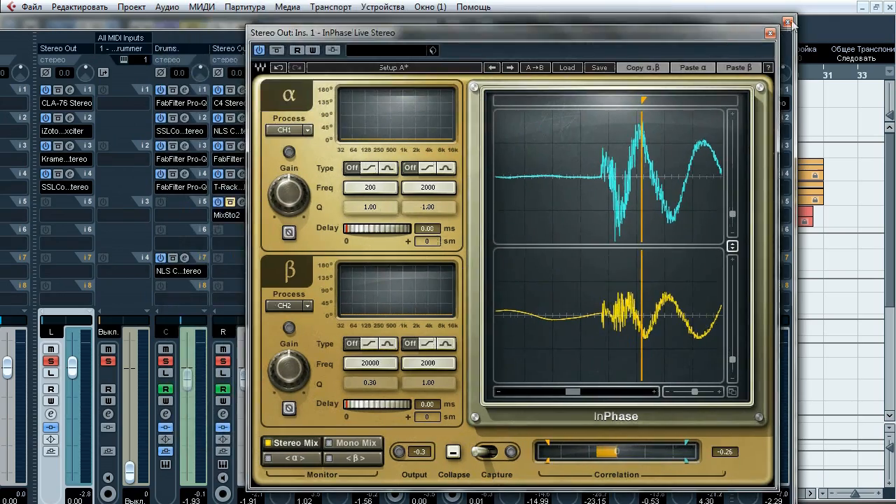
# Close the mixer, reactivate Mix6to2 on SSD Kick Trig and recapture both kicks in InPhase to compare their phase.
pyautogui.click(788, 21)
pyautogui.moveTo(570, 33); pyautogui.dragTo(613, 8)
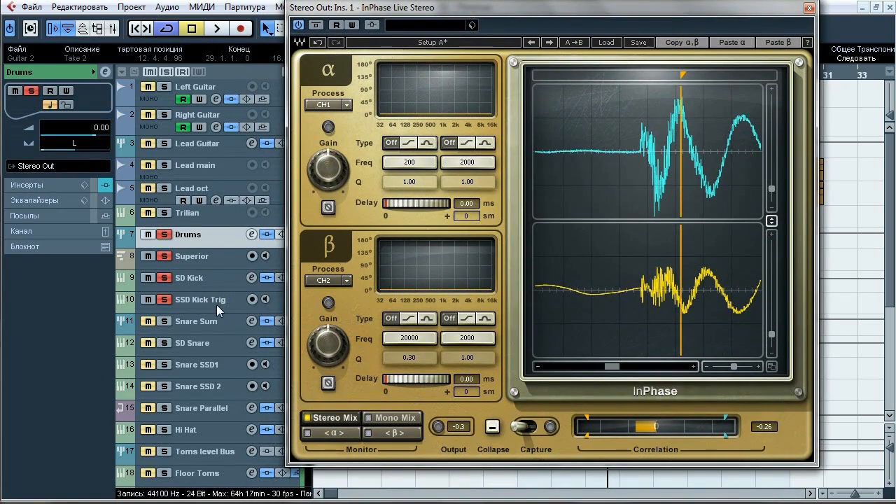
pyautogui.click(217, 306)
pyautogui.click(47, 301)
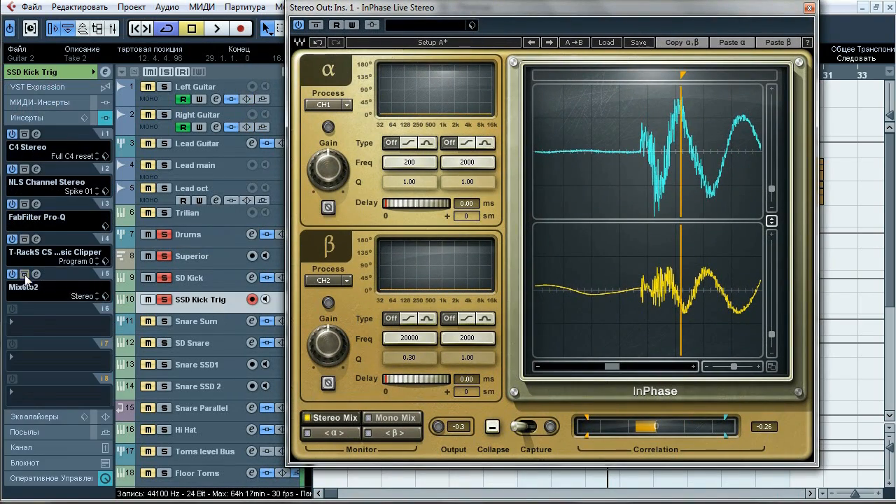
pyautogui.press('space')
pyautogui.click(529, 429)
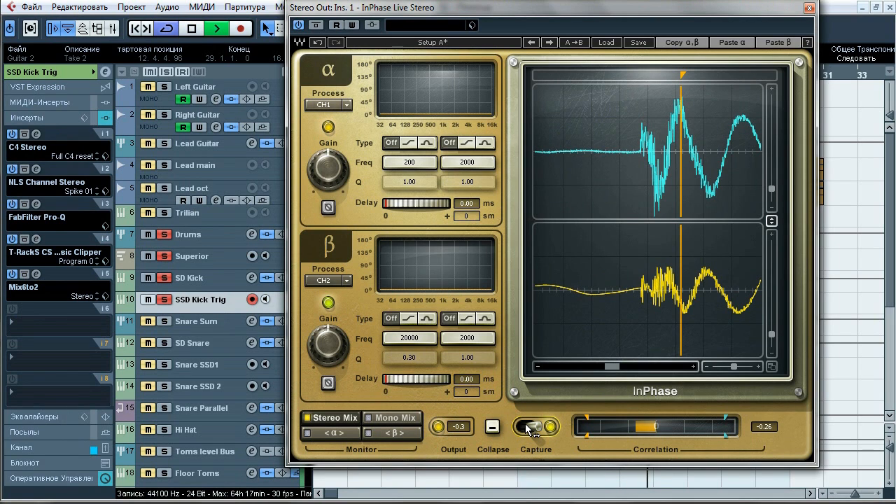
pyautogui.click(525, 424)
pyautogui.press('space')
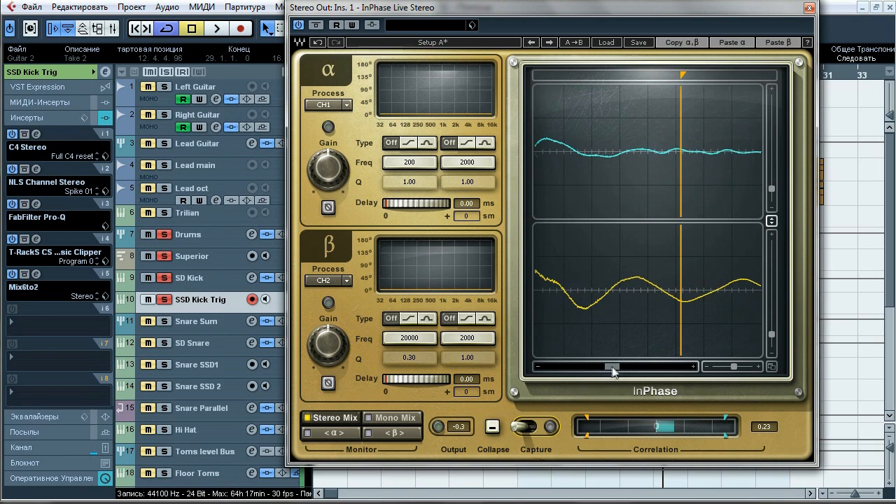
pyautogui.moveTo(610, 372); pyautogui.dragTo(608, 369)
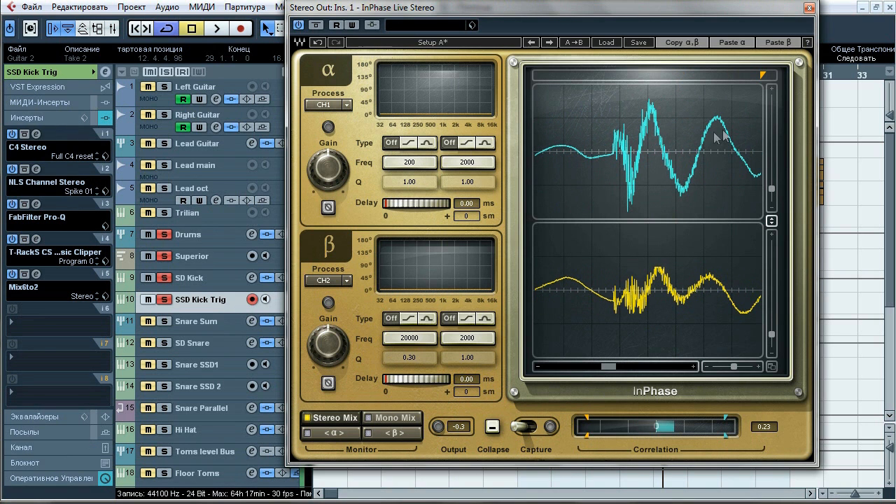
# Close InPhase and route SSD Kick Trig's output from Stereo Out back to its group bus.
pyautogui.click(809, 7)
pyautogui.press('F3')
pyautogui.press('F3')
pyautogui.click(70, 73)
pyautogui.click(105, 72)
pyautogui.click(720, 172)
pyautogui.moveTo(731, 256)
pyautogui.click(620, 334)
pyautogui.click(751, 107)
# Route the Drums group back to Master and solo it with the SD Kick and SSD Kick Trig tracks.
pyautogui.click(167, 236)
pyautogui.click(164, 299)
pyautogui.click(59, 167)
pyautogui.moveTo(63, 254)
pyautogui.click(158, 304)
pyautogui.click(202, 302)
pyautogui.click(168, 236)
pyautogui.click(168, 236)
pyautogui.click(168, 279)
pyautogui.click(165, 302)
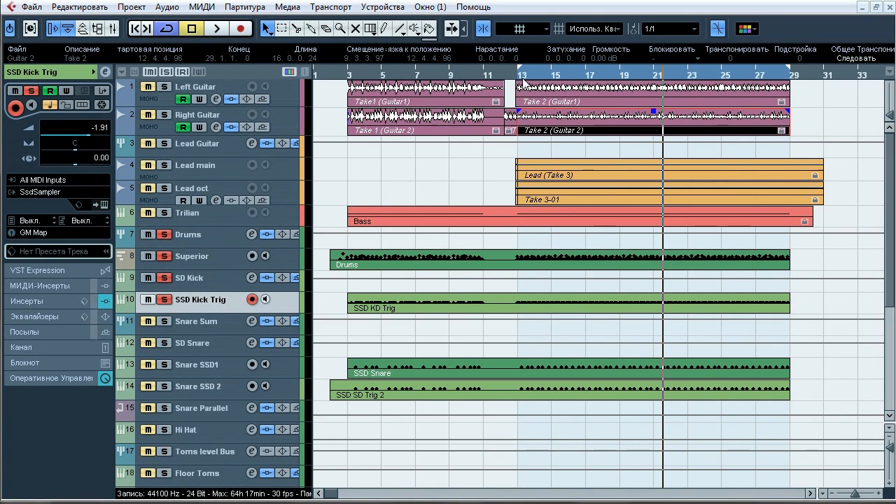
# Place the playback cursor at bar 13 and show SSD Kick Trig's inserts.
pyautogui.click(519, 76)
pyautogui.click(28, 300)
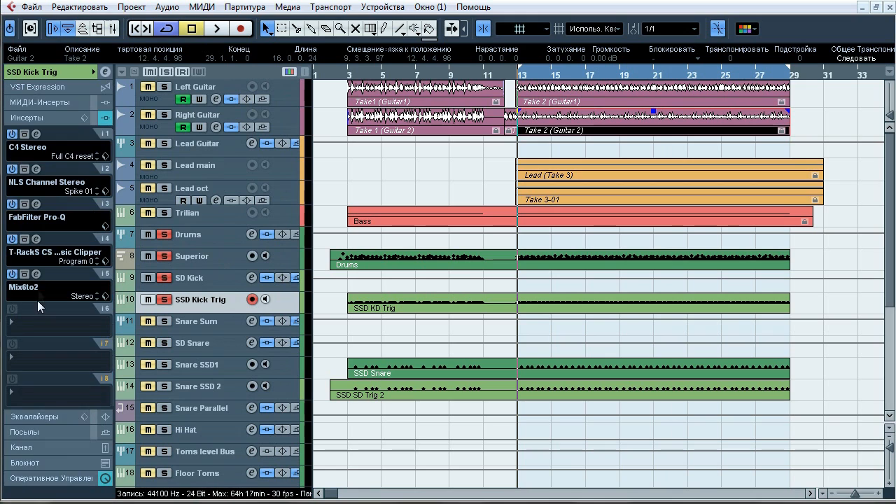
# Play back the soloed kick tracks from bar 13 to hear their processed sound, and stop playback.
pyautogui.press('space')
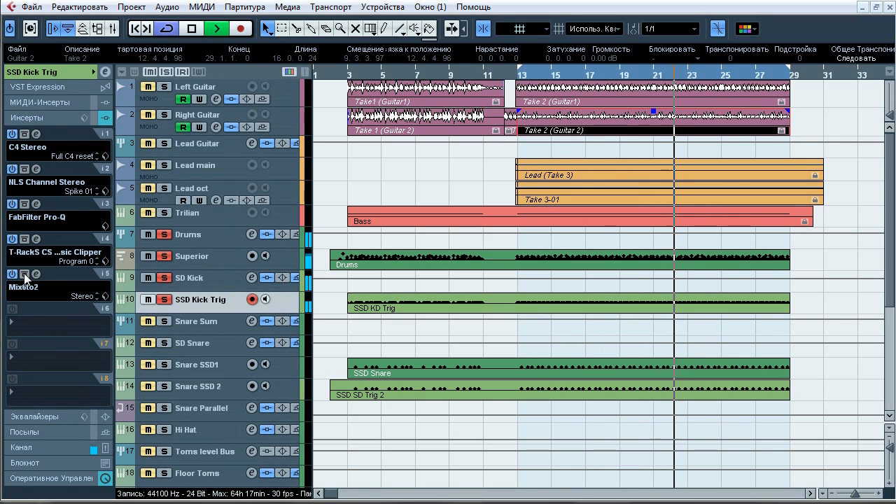
pyautogui.press('space')
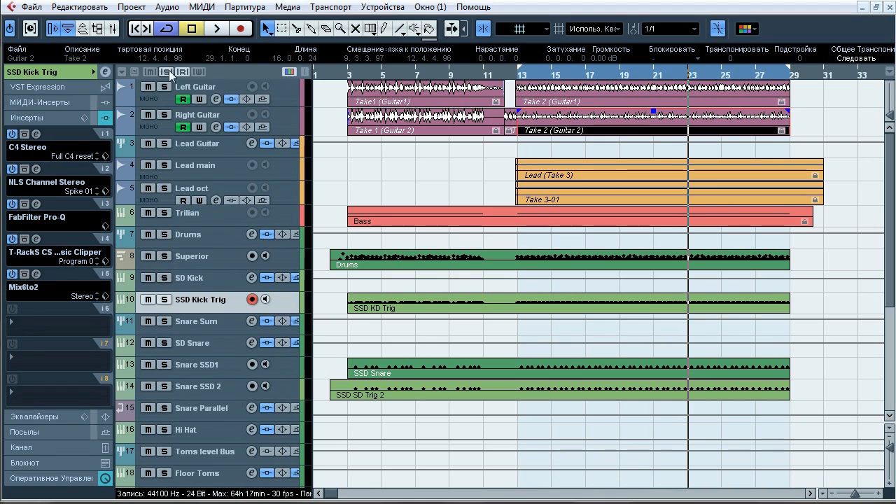
# Solo the SD Snare track in place of the kick tracks, return to bar 13 and display the snare's inserts.
pyautogui.click(63, 72)
pyautogui.click(517, 76)
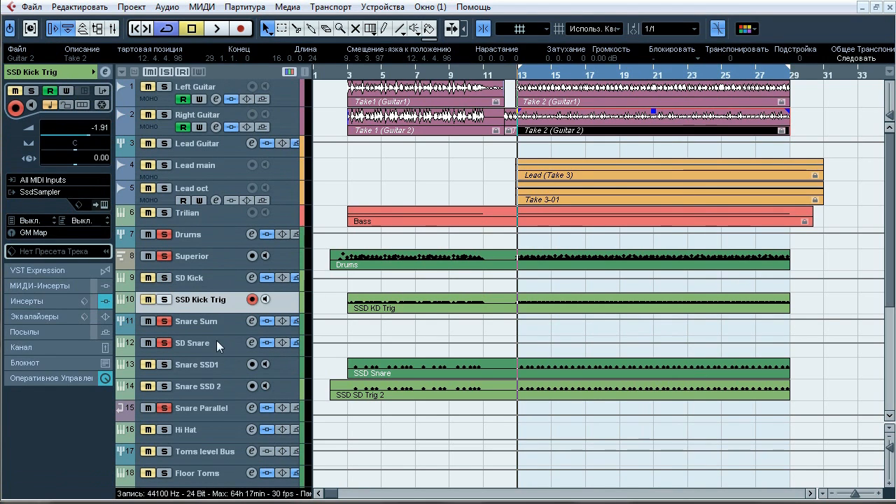
pyautogui.click(216, 341)
pyautogui.click(71, 183)
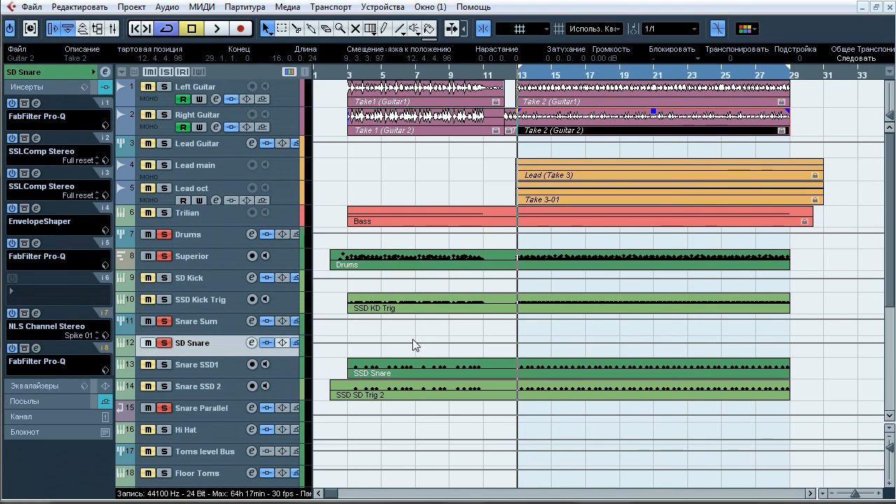
# Compare the SD Snare sound during playback with all its inserts bypassed and active, leaving them active.
pyautogui.press('space')
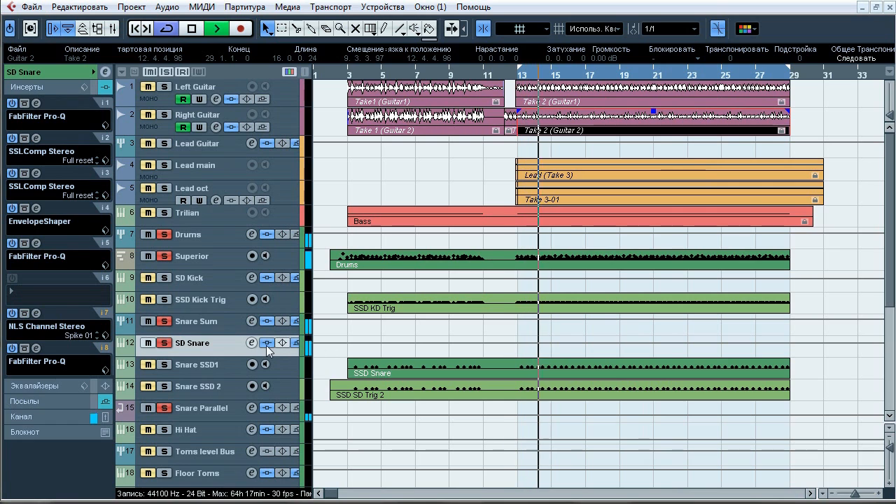
pyautogui.click(266, 344)
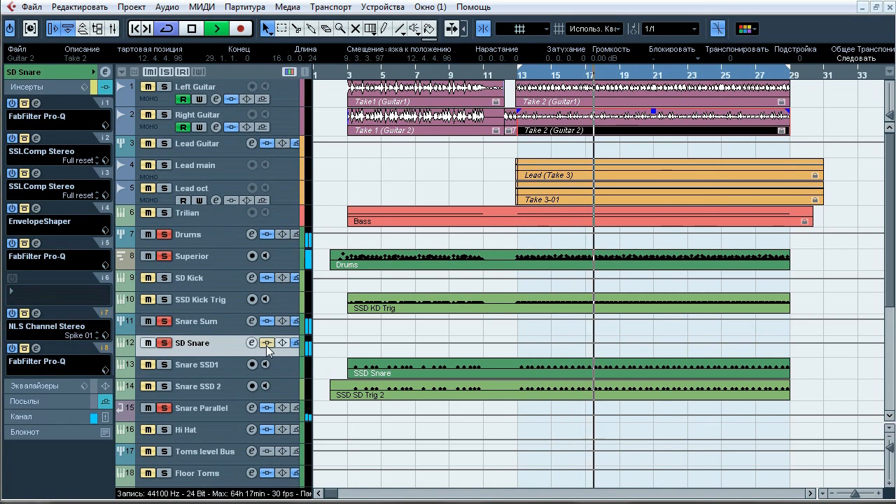
pyautogui.click(266, 345)
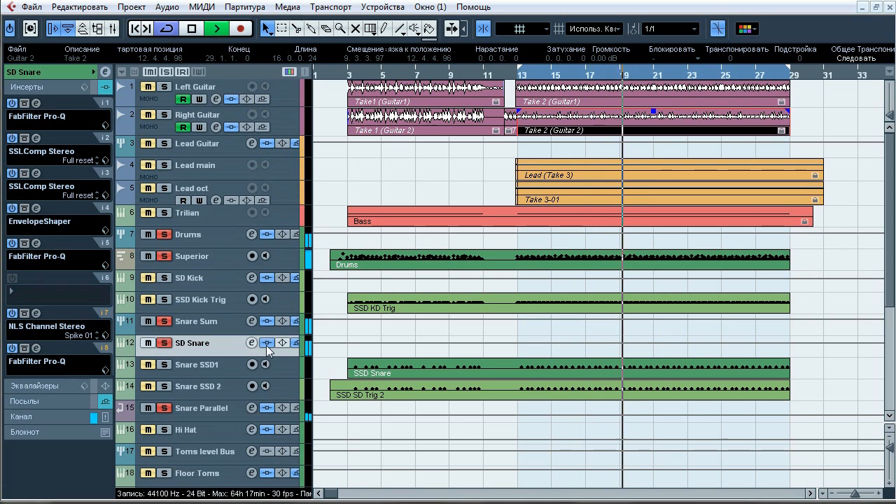
pyautogui.click(266, 343)
pyautogui.click(267, 343)
pyautogui.click(266, 343)
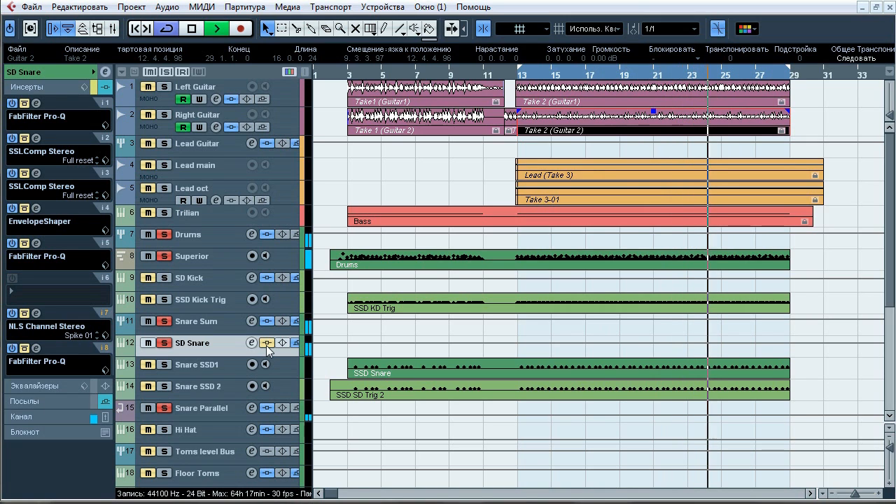
pyautogui.click(266, 343)
pyautogui.press('space')
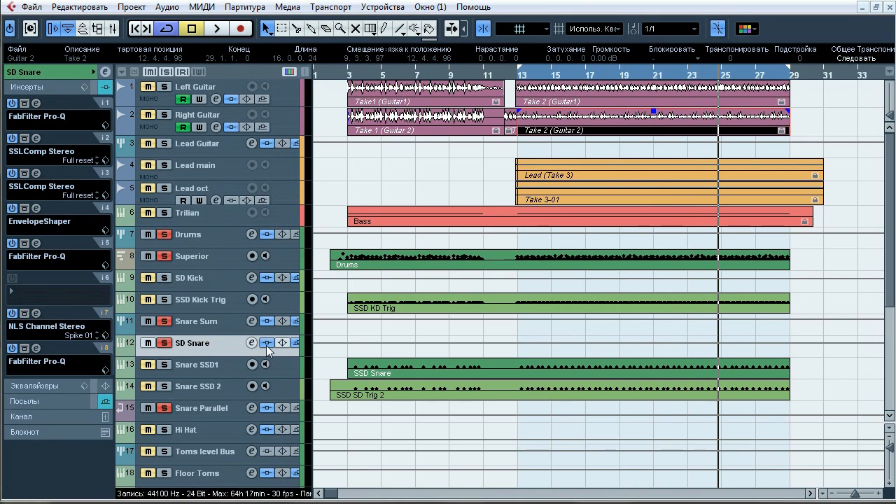
# Open the first FabFilter Pro-Q on SD Snare, audition its low boost, high boost, 13582, 3682 and 2008.6 Hz bands individually, and close it.
pyautogui.click(39, 105)
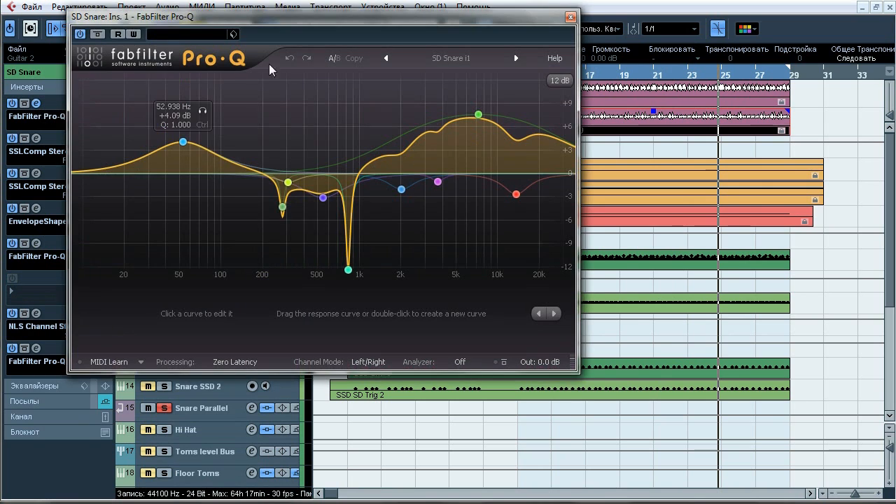
pyautogui.moveTo(304, 20); pyautogui.dragTo(357, 65)
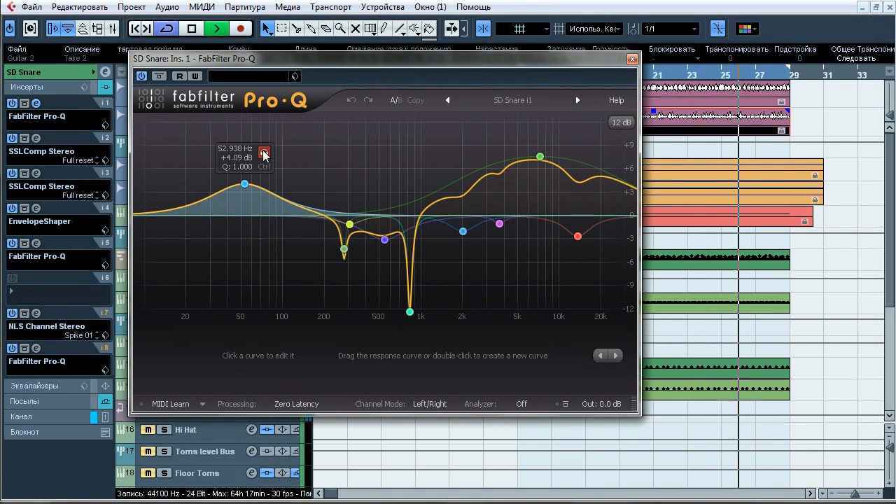
pyautogui.click(264, 153)
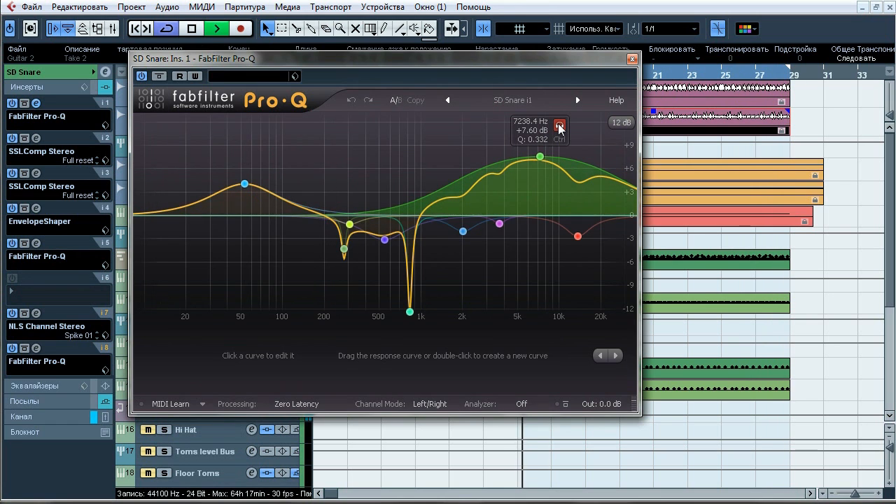
pyautogui.click(560, 126)
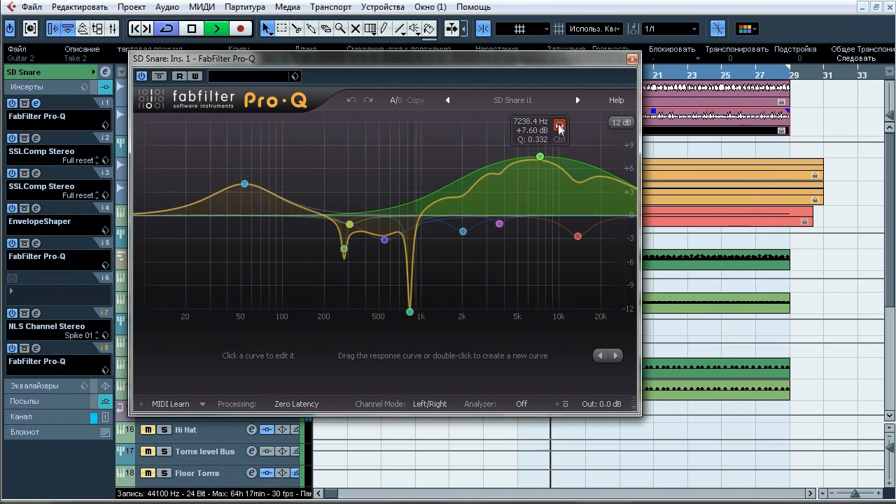
pyautogui.click(596, 258)
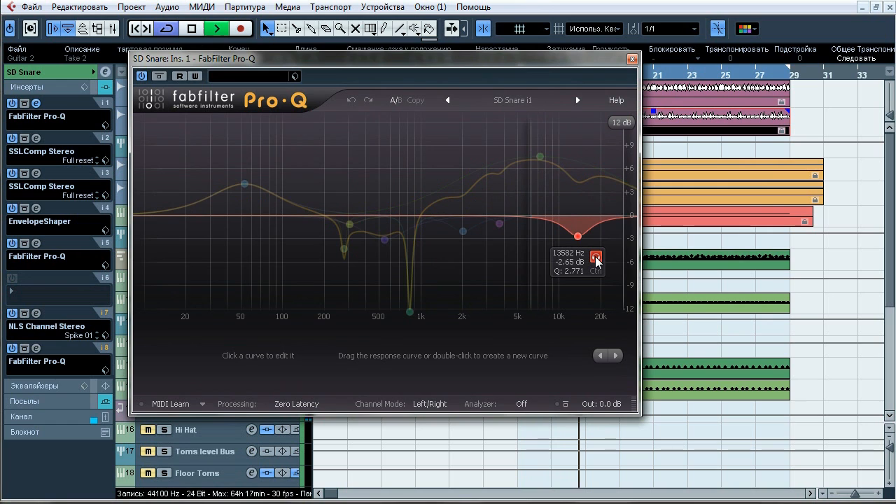
pyautogui.moveTo(499, 224)
pyautogui.click(518, 245)
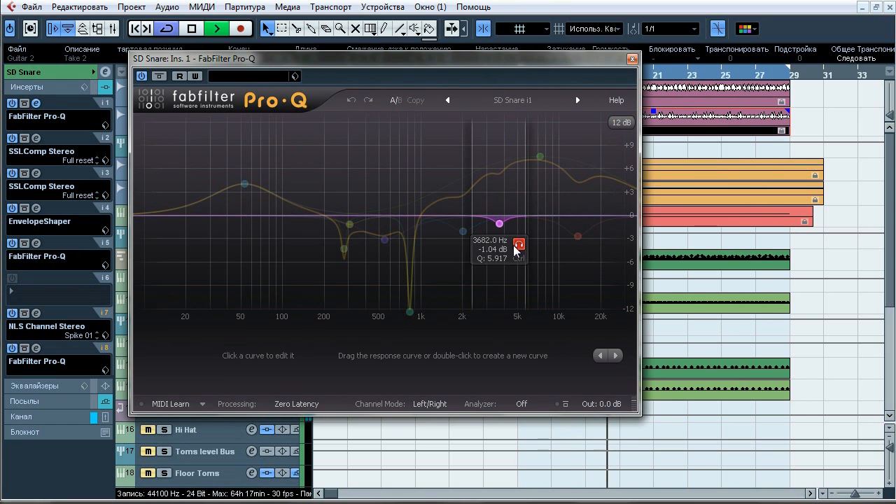
pyautogui.moveTo(462, 231)
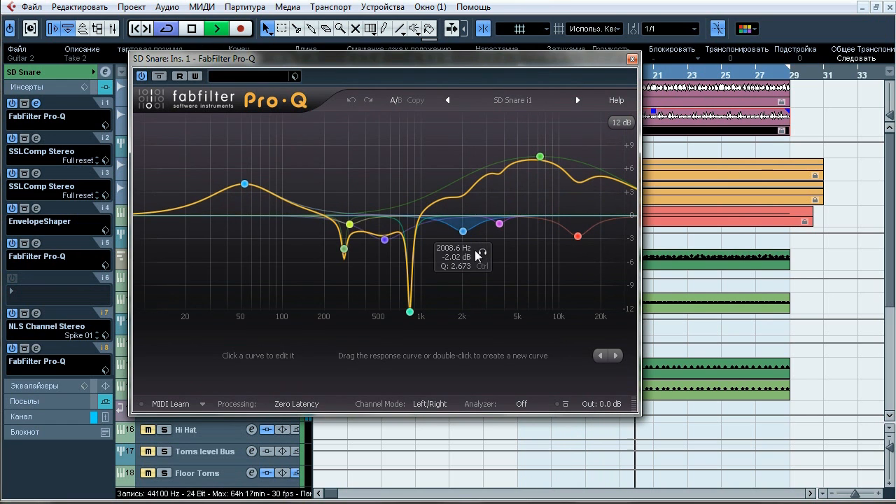
pyautogui.click(483, 252)
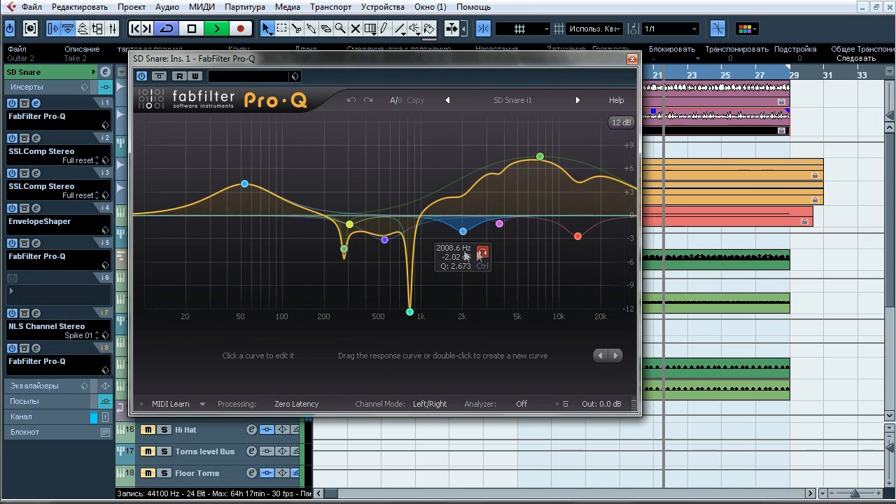
pyautogui.click(403, 261)
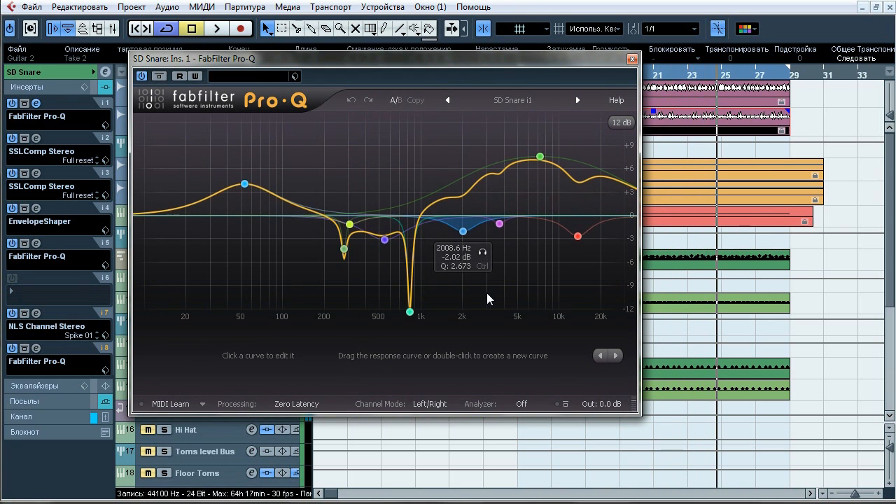
pyautogui.click(632, 60)
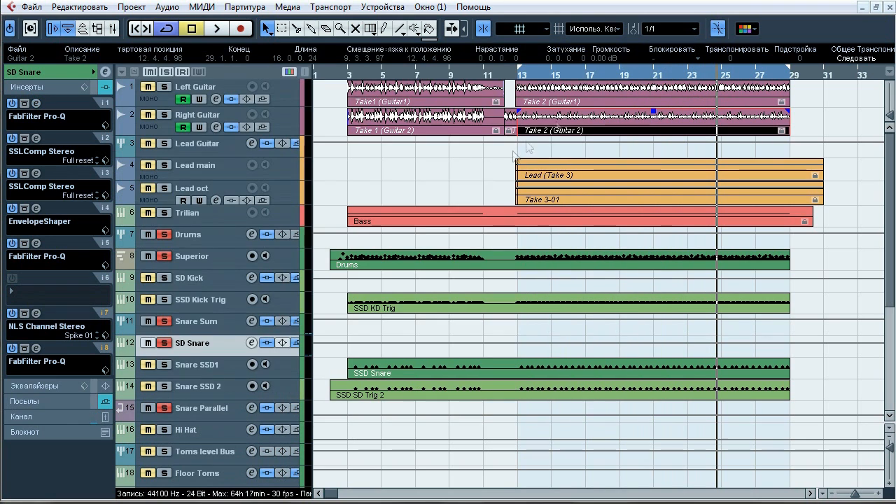
# Open both SSLComp Stereo compressors of SD Snare and arrange their windows side by side.
pyautogui.click(36, 138)
pyautogui.click(36, 173)
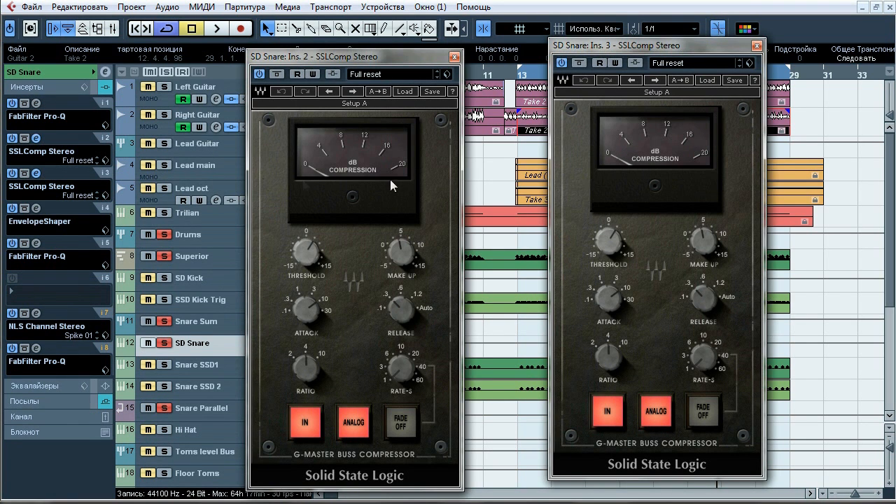
pyautogui.moveTo(586, 52); pyautogui.dragTo(533, 57)
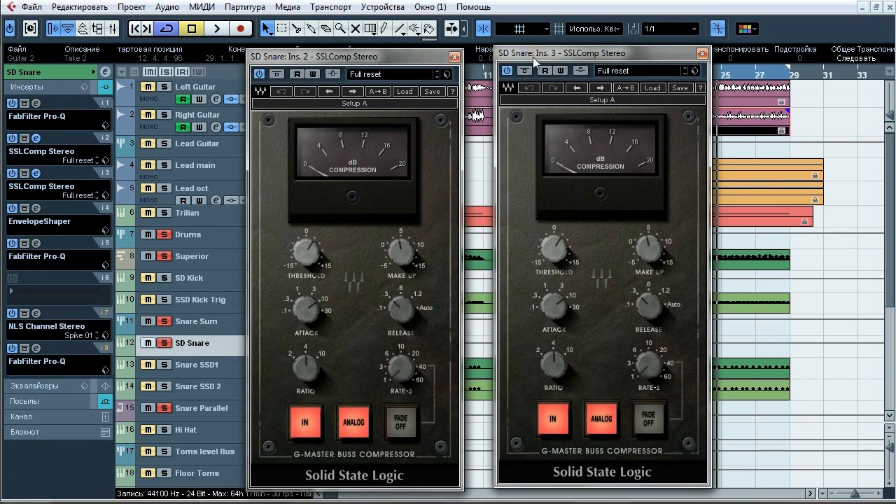
# Bypass the SD Snare sends, compare the playback with both SSLComp compressors bypassed and active, and close the compressors.
pyautogui.press('space')
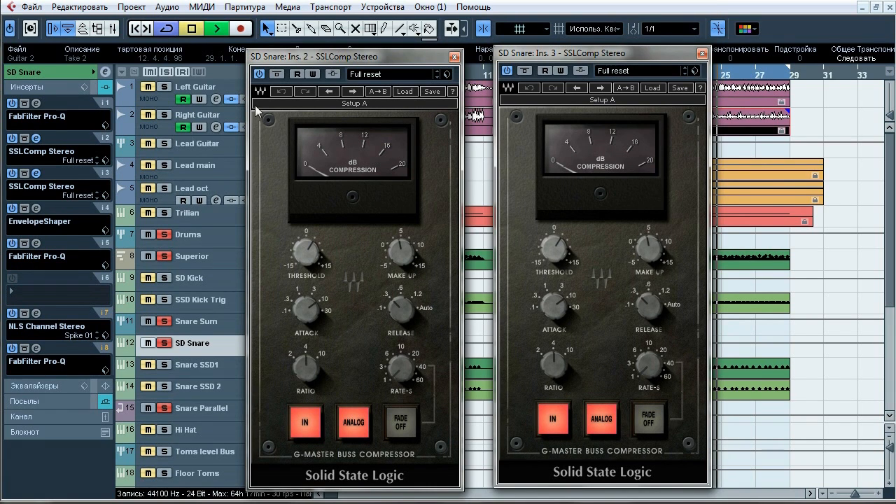
pyautogui.click(25, 138)
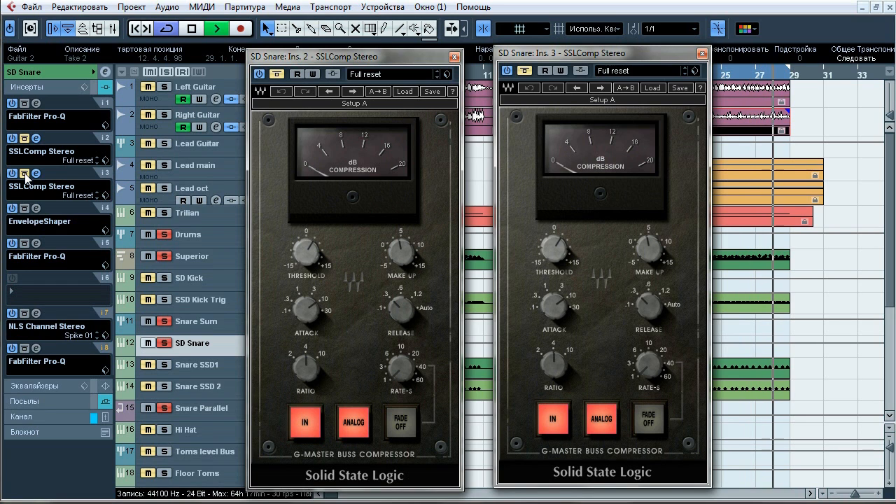
pyautogui.click(25, 173)
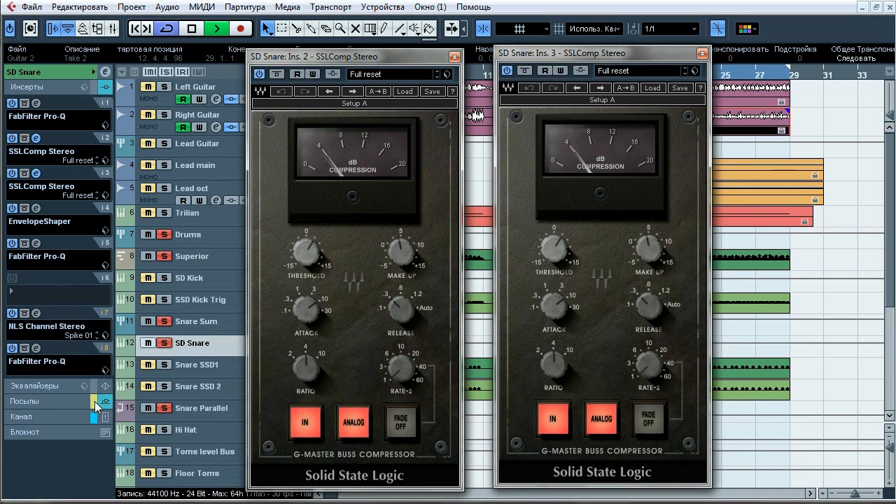
pyautogui.click(25, 172)
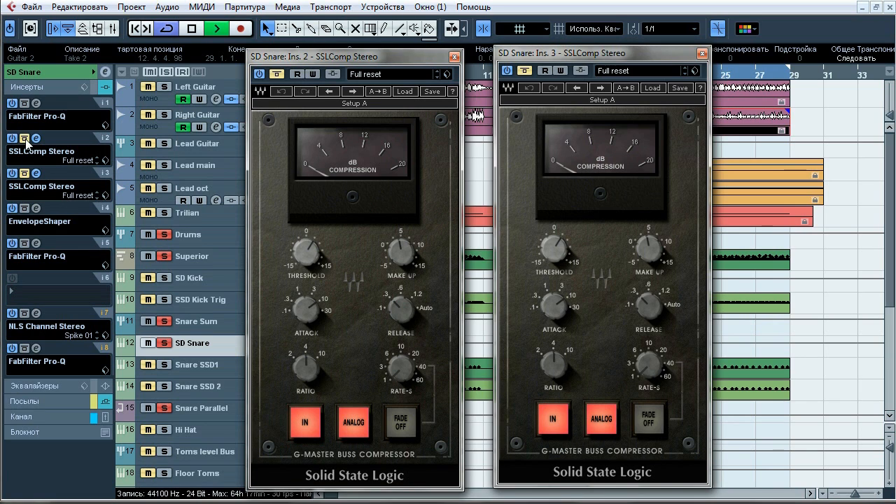
pyautogui.click(25, 173)
pyautogui.press('space')
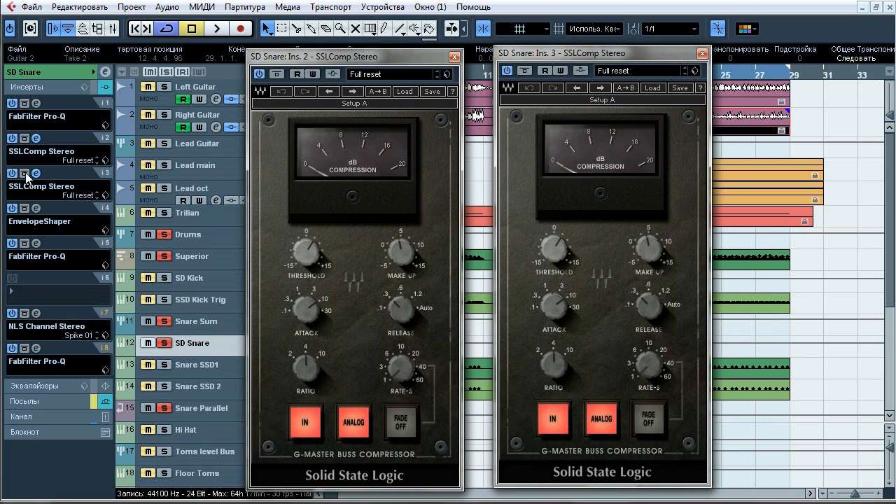
pyautogui.click(454, 57)
pyautogui.click(701, 53)
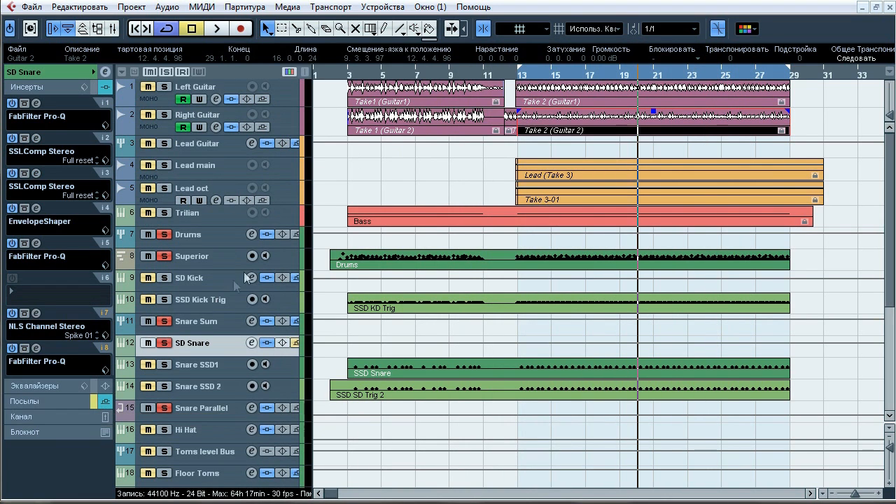
# Open the EnvelopeShaper on SD Snare and compare the playback with it bypassed and active, leaving it active.
pyautogui.click(35, 208)
pyautogui.moveTo(404, 159); pyautogui.dragTo(387, 130)
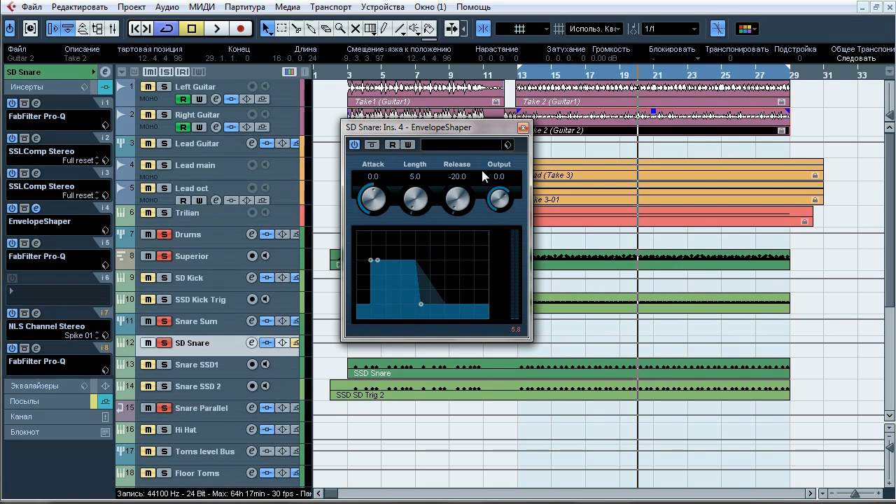
pyautogui.press('space')
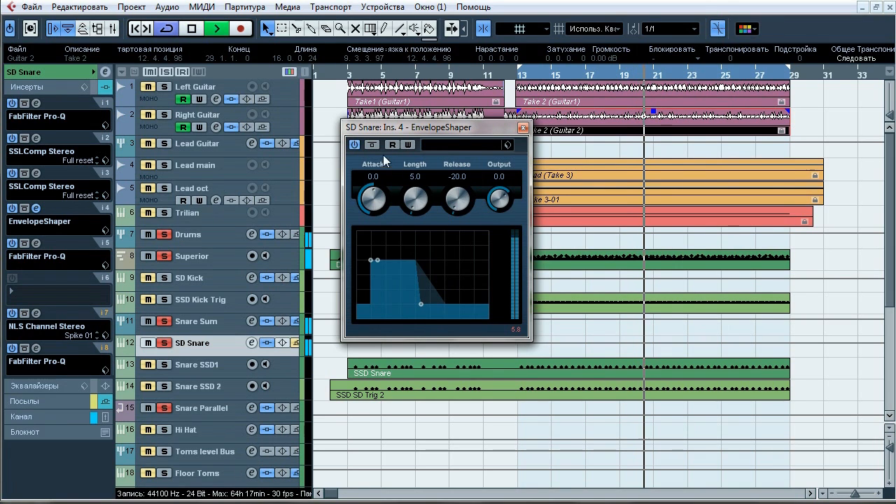
pyautogui.click(373, 145)
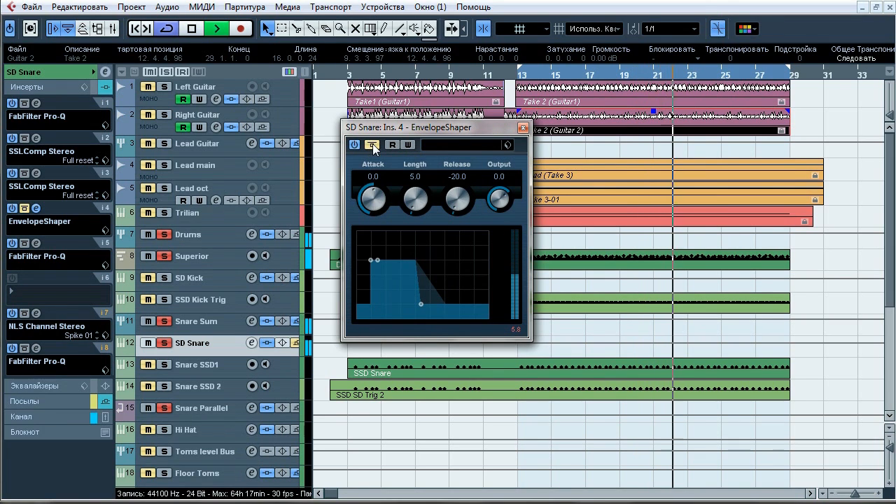
pyautogui.click(373, 145)
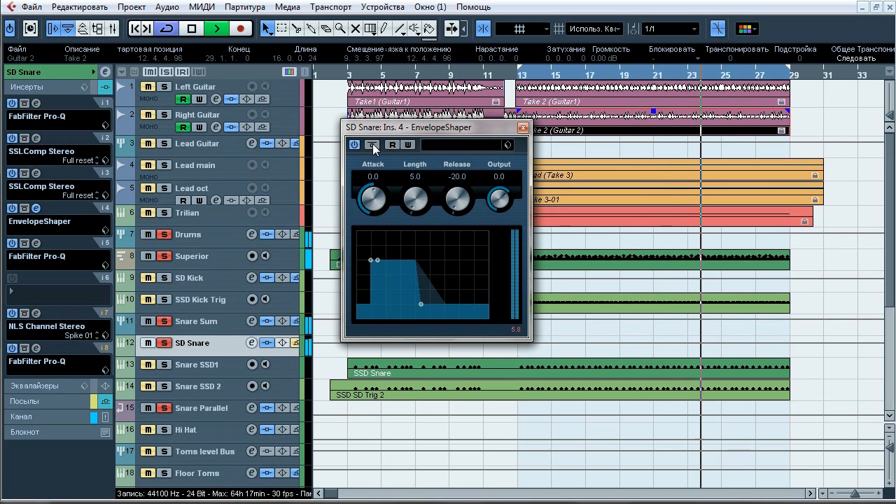
pyautogui.click(373, 144)
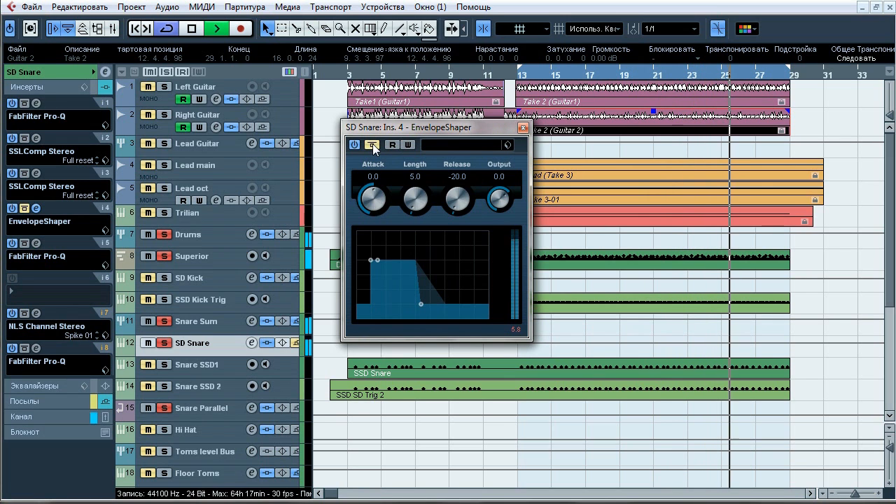
pyautogui.click(373, 145)
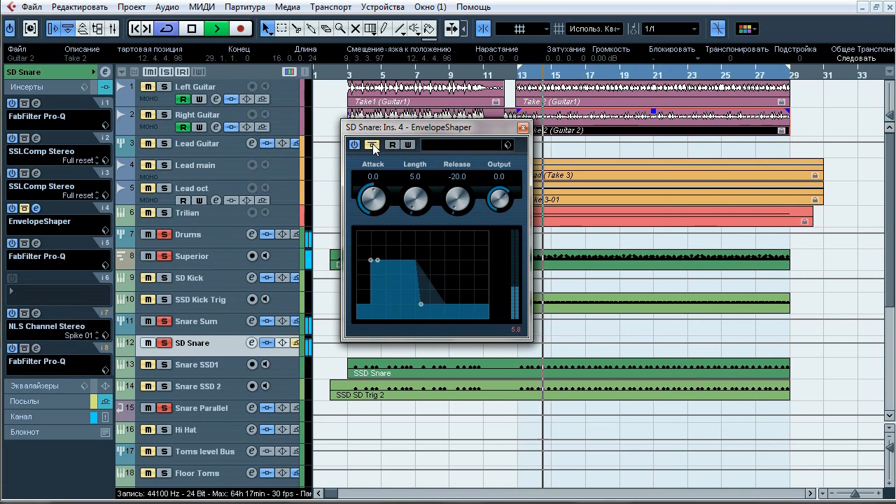
pyautogui.click(375, 148)
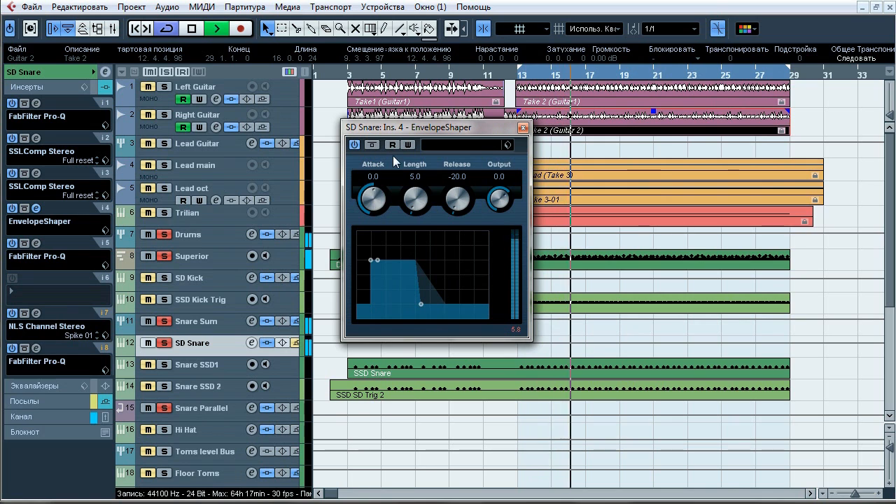
pyautogui.press('space')
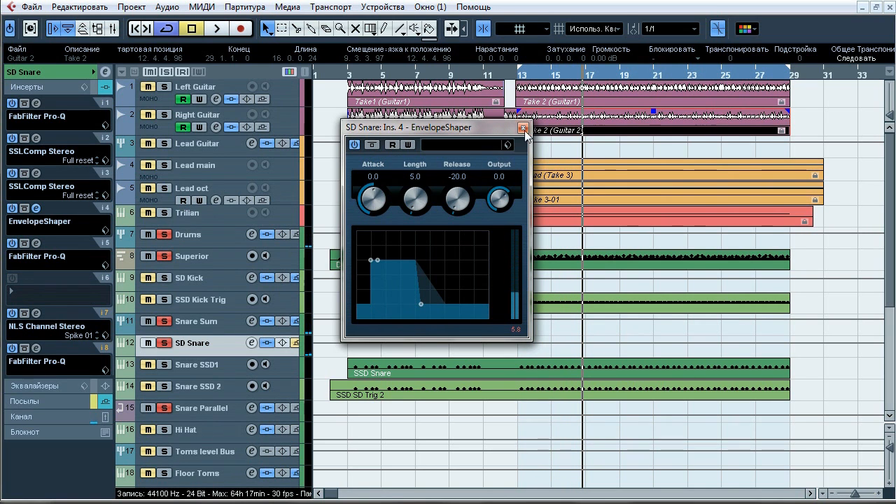
# Close the EnvelopeShaper, open the fifth-insert FabFilter Pro-Q on SD Snare, and compare the playback with it bypassed and active.
pyautogui.click(522, 128)
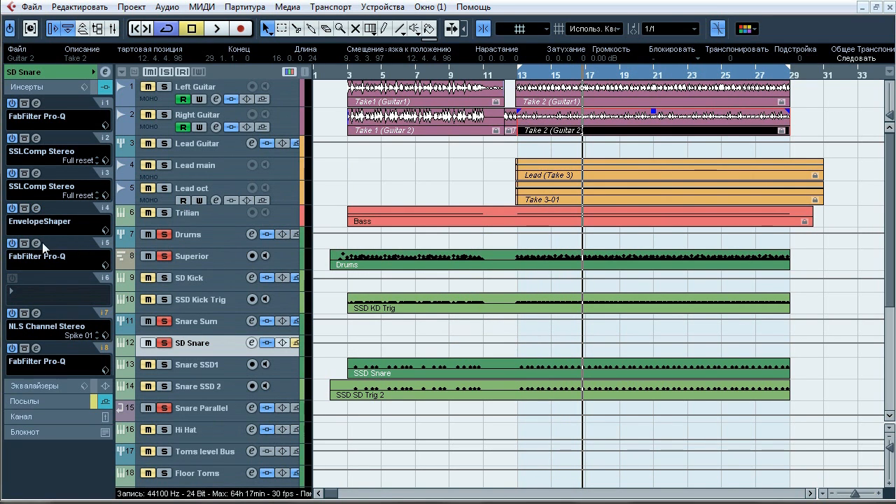
pyautogui.click(74, 257)
pyautogui.moveTo(325, 3); pyautogui.dragTo(521, 61)
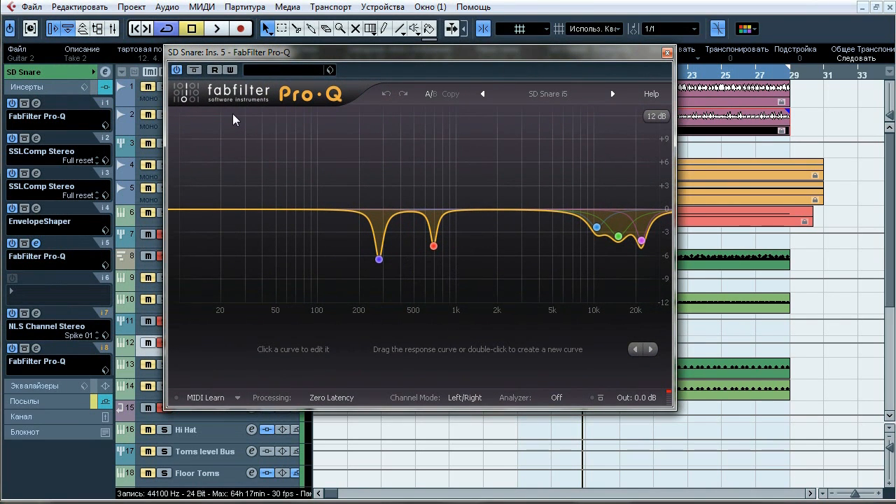
pyautogui.click(194, 71)
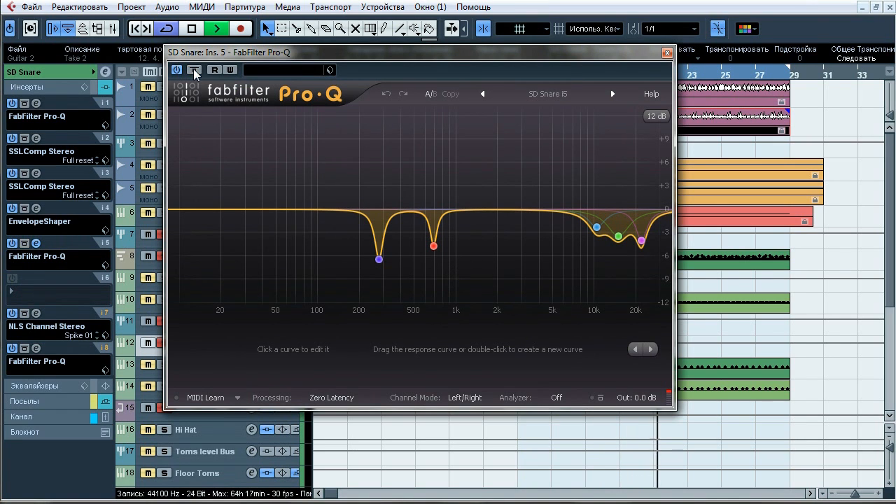
pyautogui.click(194, 71)
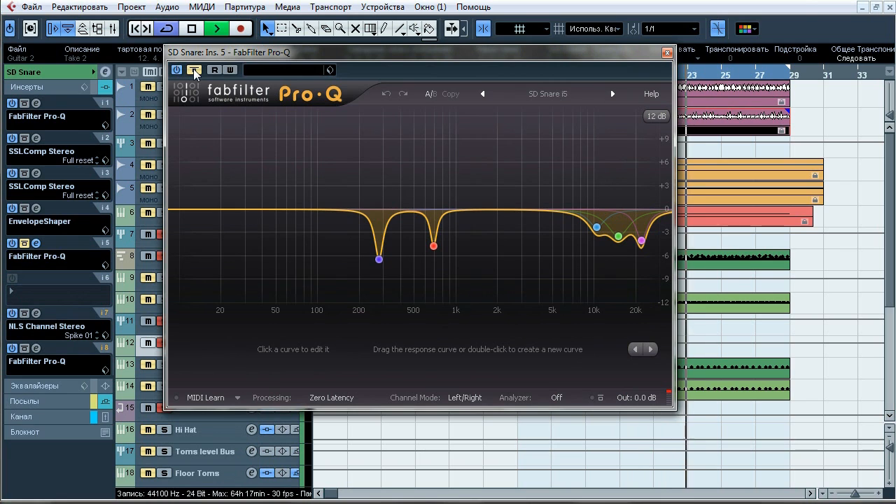
pyautogui.click(195, 71)
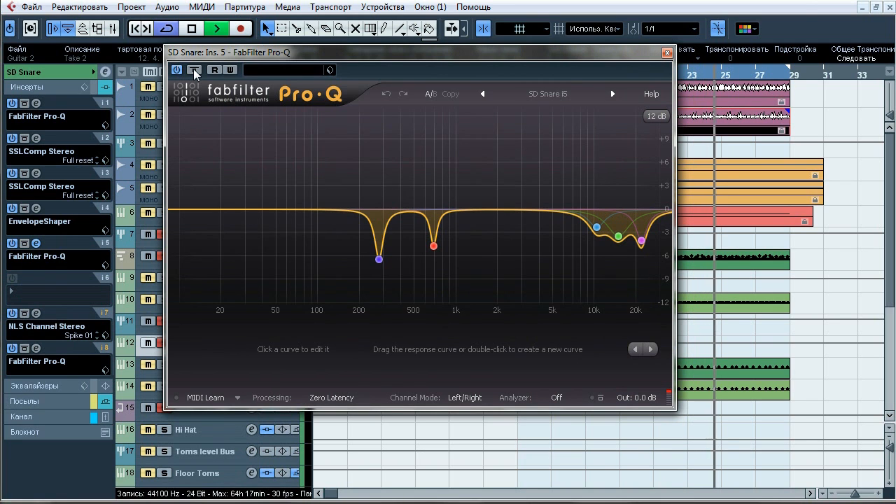
pyautogui.click(195, 70)
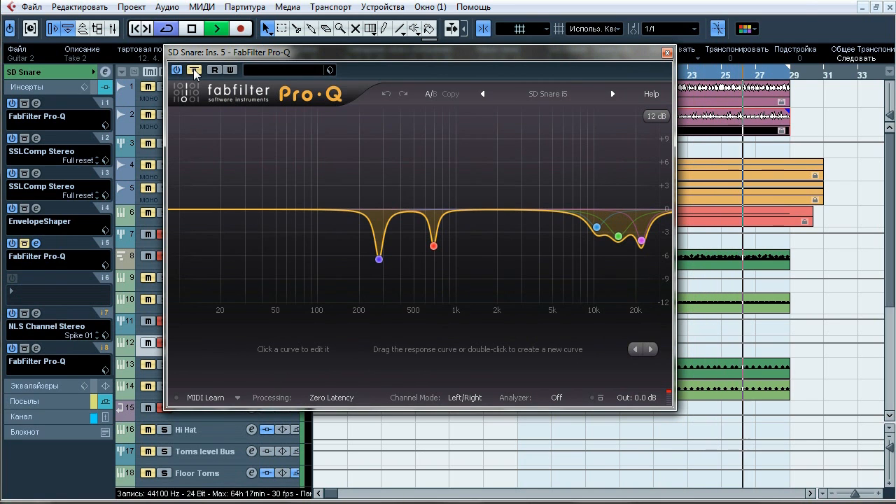
pyautogui.press('space')
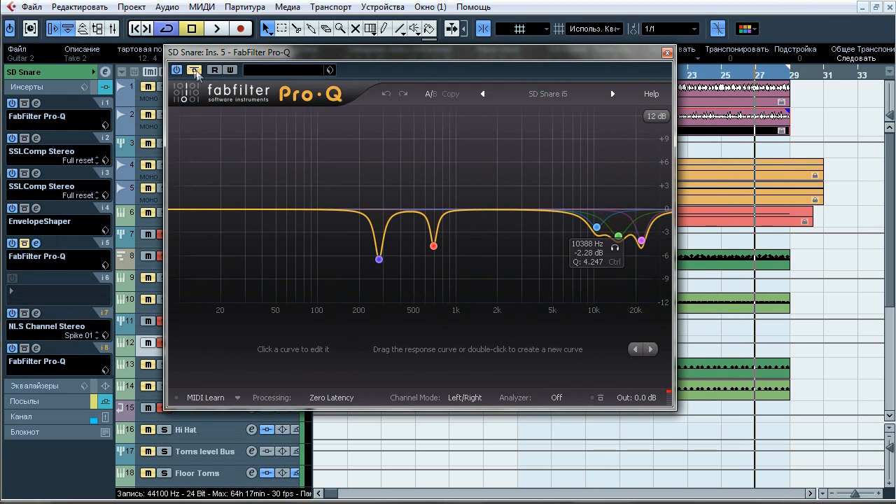
# Select the three high-frequency cuts in the fifth-insert Pro-Q and compare the playback with them bypassed and active, leaving them active.
pyautogui.moveTo(551, 190); pyautogui.dragTo(681, 282)
pyautogui.press('space')
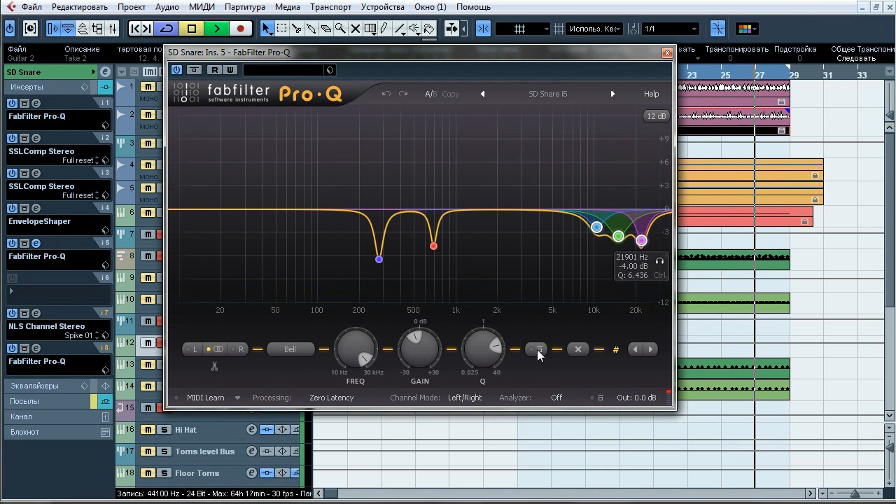
pyautogui.click(539, 351)
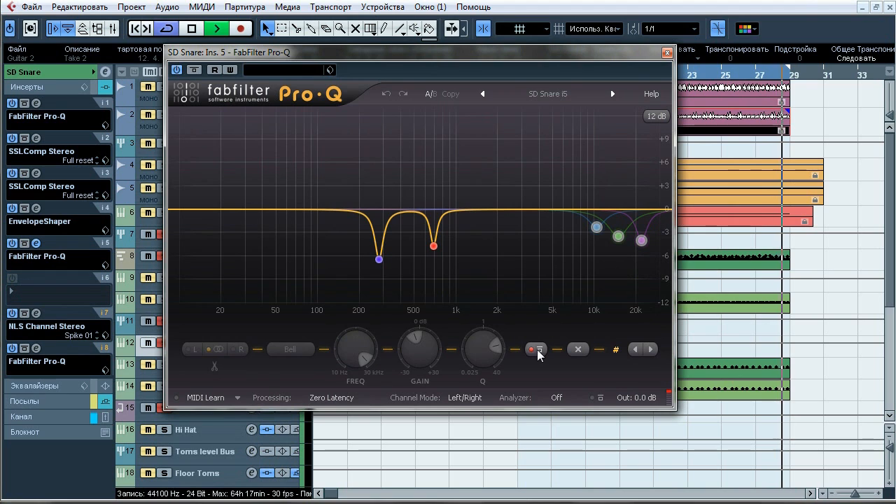
pyautogui.click(538, 352)
pyautogui.click(538, 351)
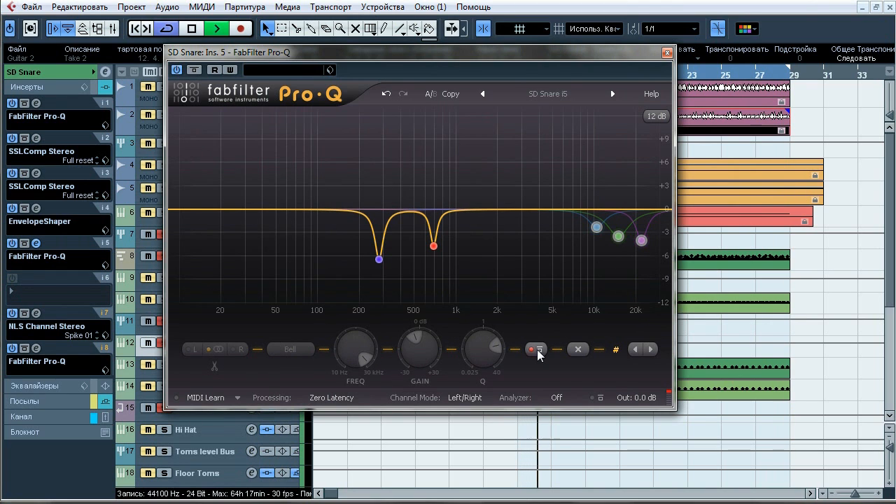
pyautogui.click(539, 351)
# Select the 277 Hz and 687.47 Hz cuts together and compare the playback with both bypassed and active.
pyautogui.moveTo(355, 164); pyautogui.dragTo(479, 287)
pyautogui.click(537, 351)
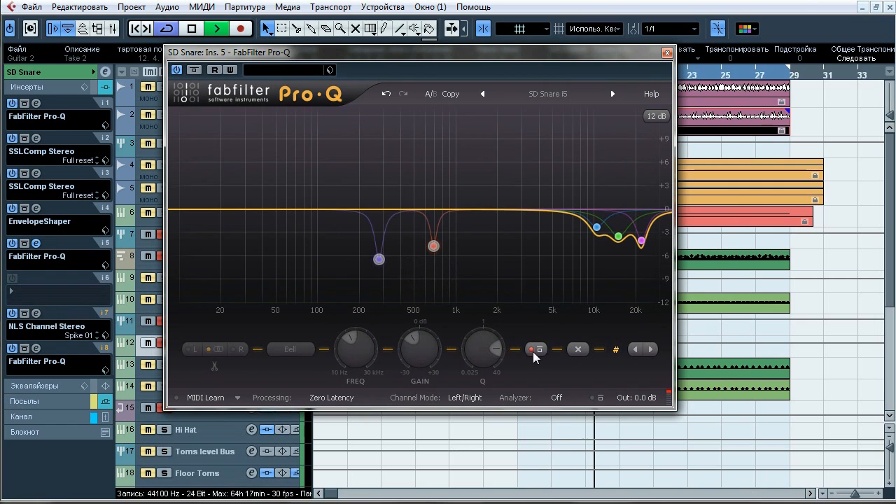
pyautogui.click(537, 352)
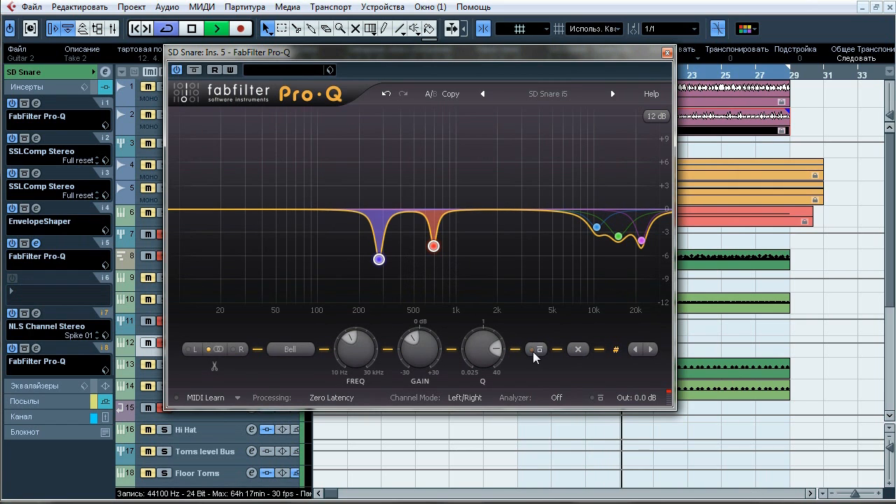
# Audition the 277 Hz and 687.47 Hz bands individually, stop the playback, and close the Pro-Q.
pyautogui.click(399, 281)
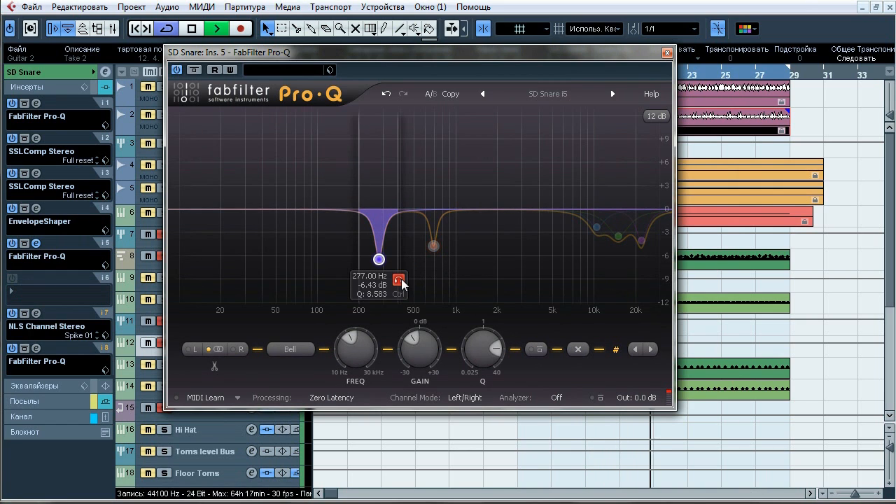
pyautogui.click(452, 268)
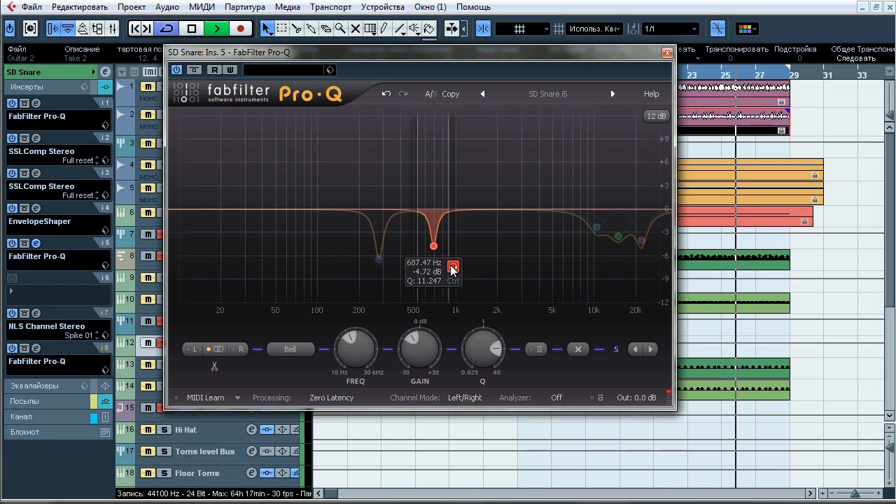
pyautogui.press('space')
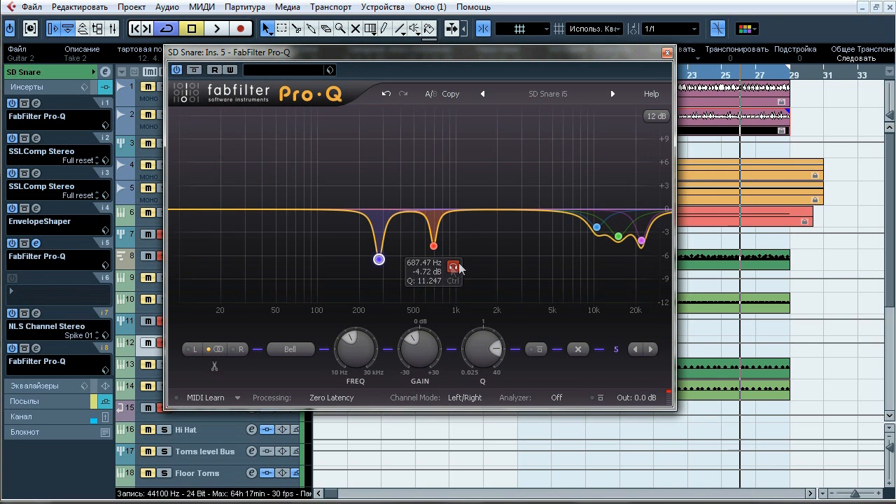
pyautogui.click(668, 53)
# Open NLS Channel Stereo on SD Snare, compare the playback with it bypassed and active, and close it.
pyautogui.click(37, 313)
pyautogui.moveTo(143, 63); pyautogui.dragTo(346, 37)
pyautogui.press('space')
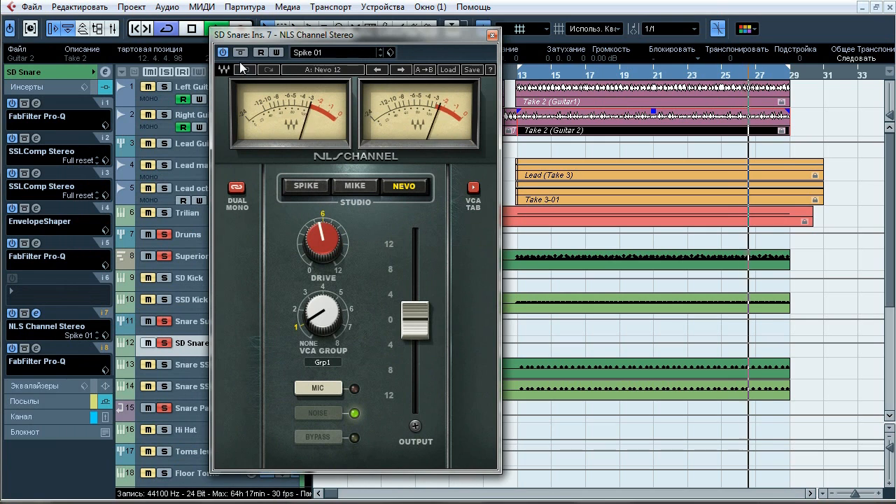
pyautogui.click(240, 53)
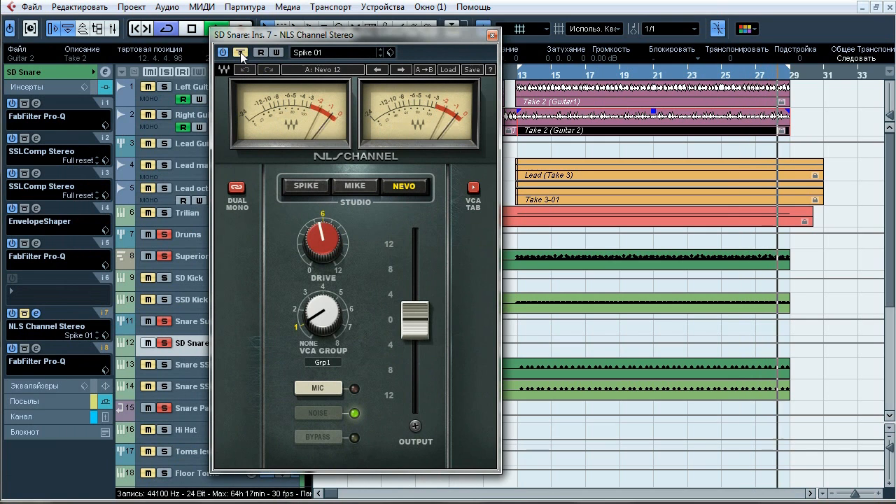
pyautogui.click(240, 52)
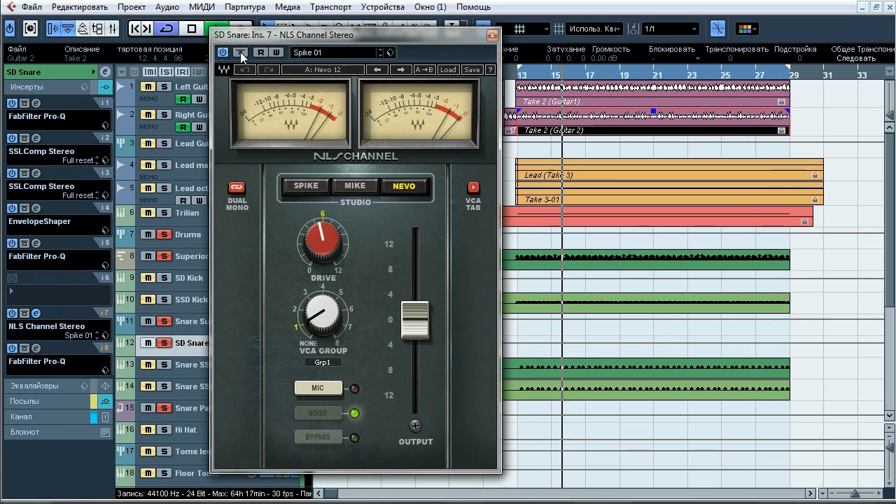
pyautogui.click(240, 52)
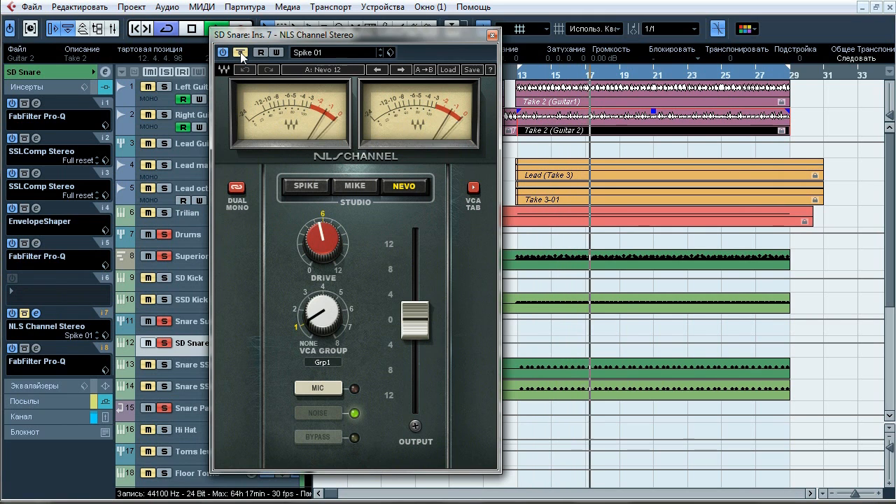
pyautogui.click(241, 52)
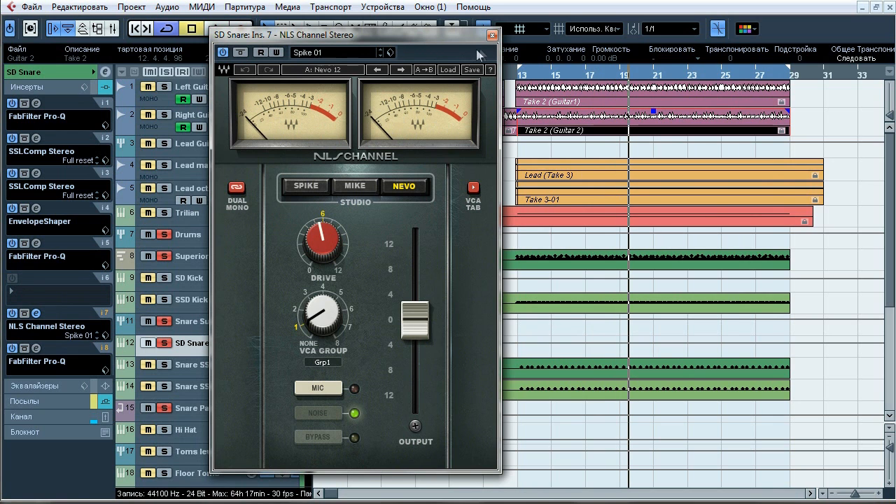
pyautogui.click(493, 35)
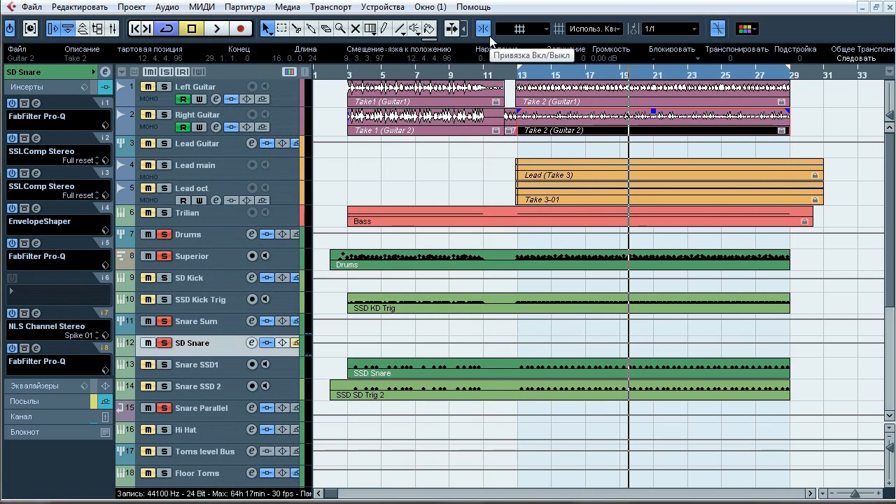
# Open the eighth-insert FabFilter Pro-Q on SD Snare and compare the playback with it bypassed and active.
pyautogui.click(36, 349)
pyautogui.moveTo(331, 20); pyautogui.dragTo(432, 67)
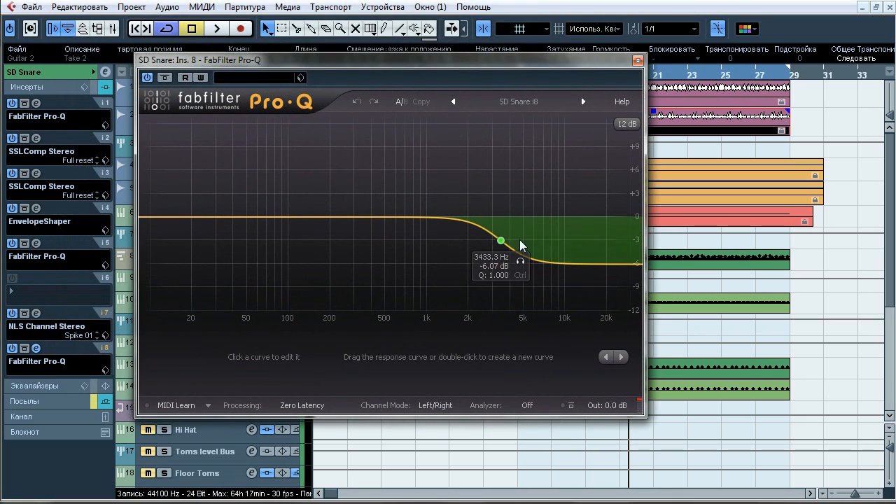
pyautogui.press('space')
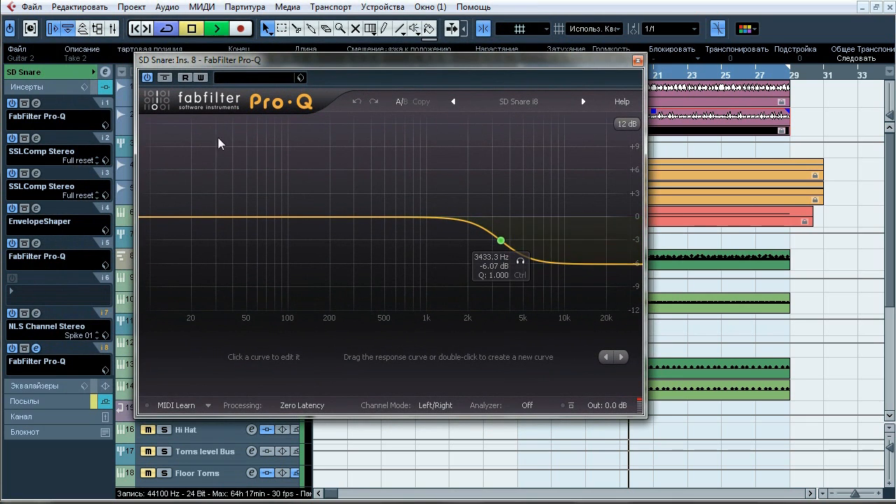
pyautogui.click(165, 77)
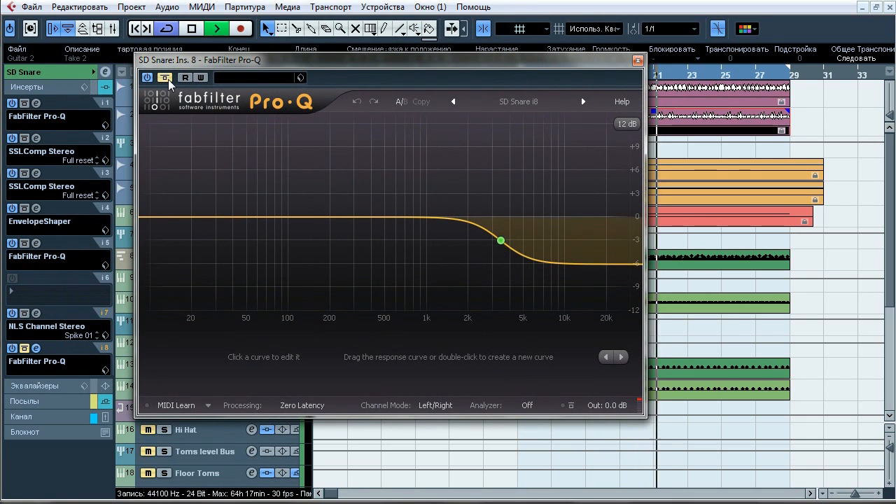
pyautogui.click(166, 77)
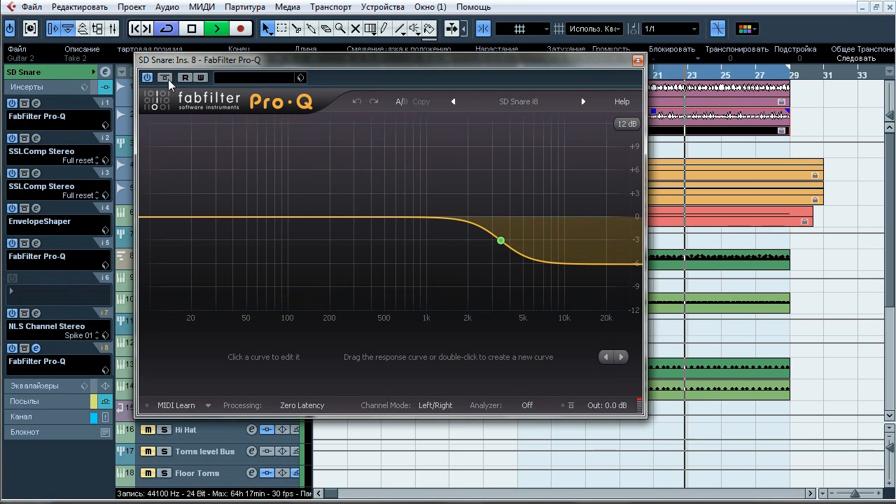
pyautogui.click(169, 82)
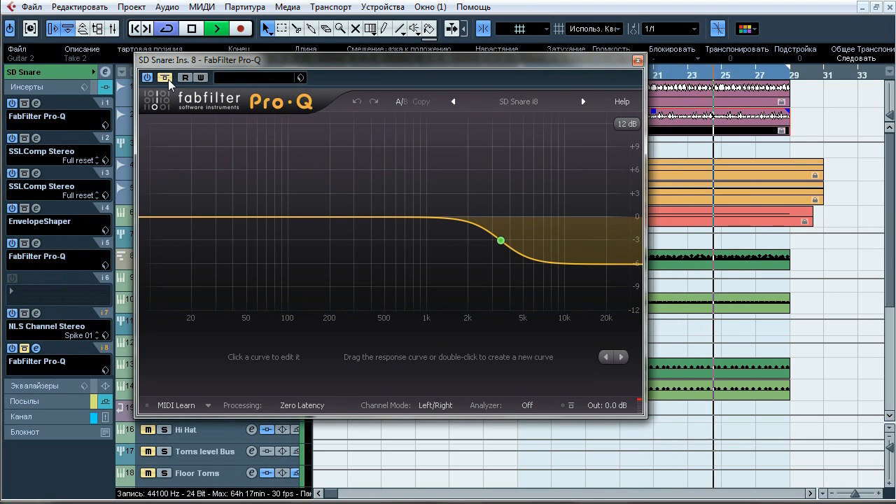
pyautogui.click(169, 81)
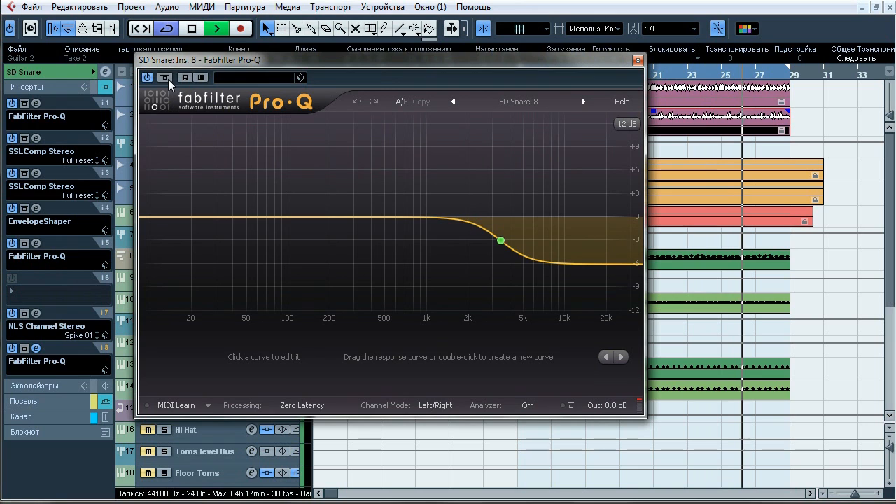
# Audition the 3433.3 Hz high shelf alone, compare the playback with the band bypassed and active, and close the Pro-Q.
pyautogui.click(521, 262)
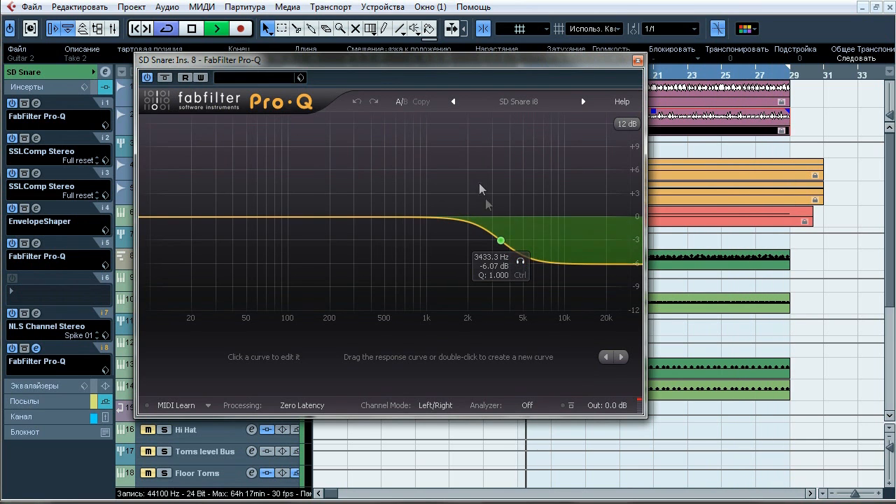
pyautogui.click(501, 240)
pyautogui.click(511, 358)
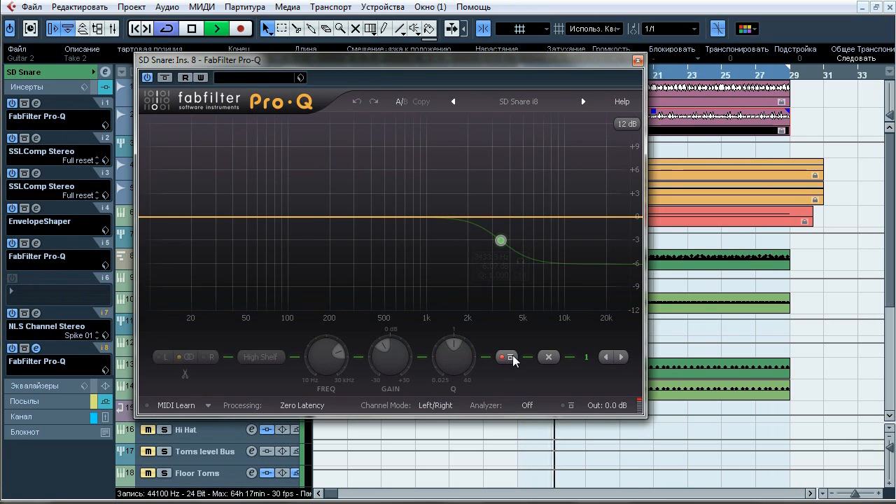
pyautogui.click(512, 358)
pyautogui.press('space')
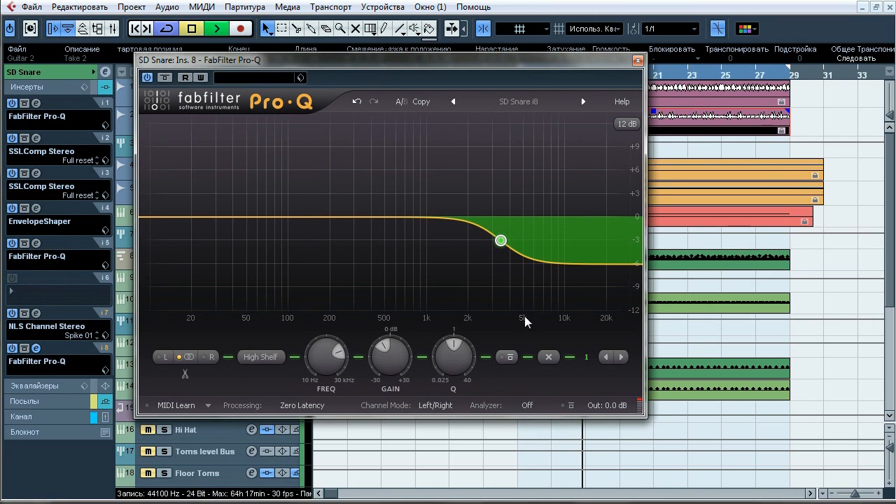
pyautogui.click(638, 60)
# Show the sends of SD Snare, inspect the inserts of the Snare Parallel track, and display its main channel settings.
pyautogui.click(65, 401)
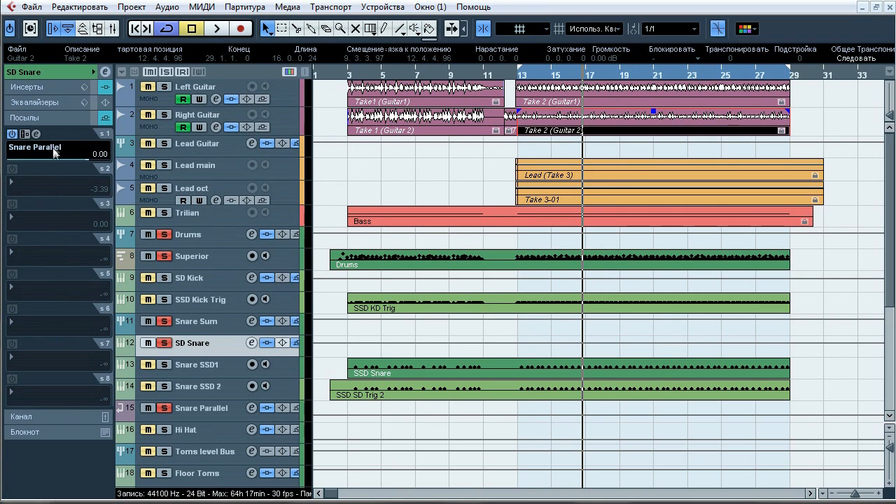
pyautogui.click(203, 413)
pyautogui.click(59, 89)
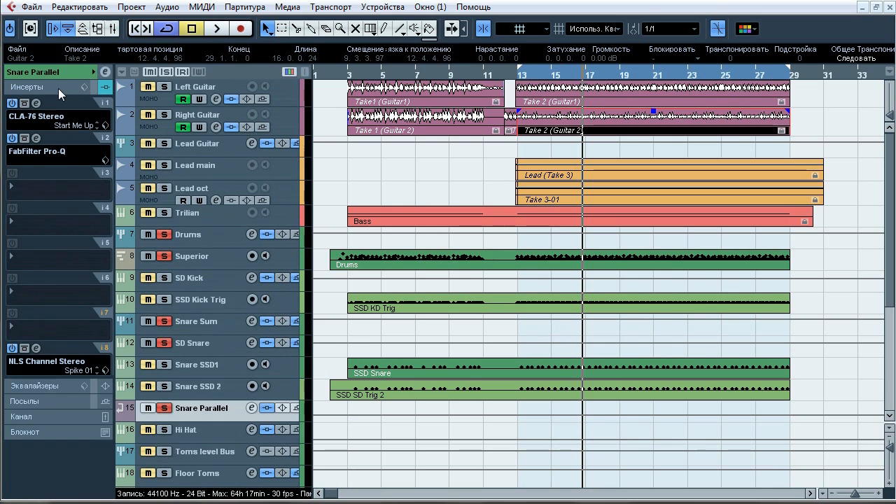
pyautogui.click(64, 94)
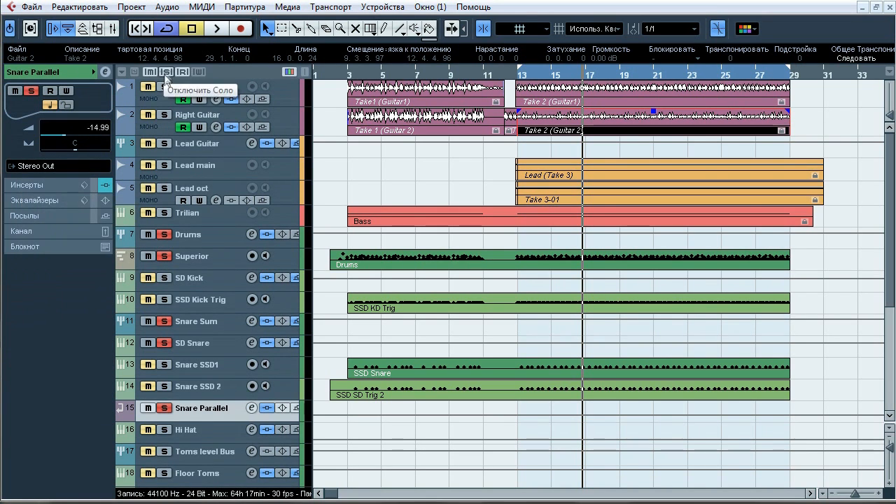
# Solo Snare Parallel alongside SD Snare and compare the playback with all of Snare Parallel's inserts bypassed and active.
pyautogui.click(164, 408)
pyautogui.press('space')
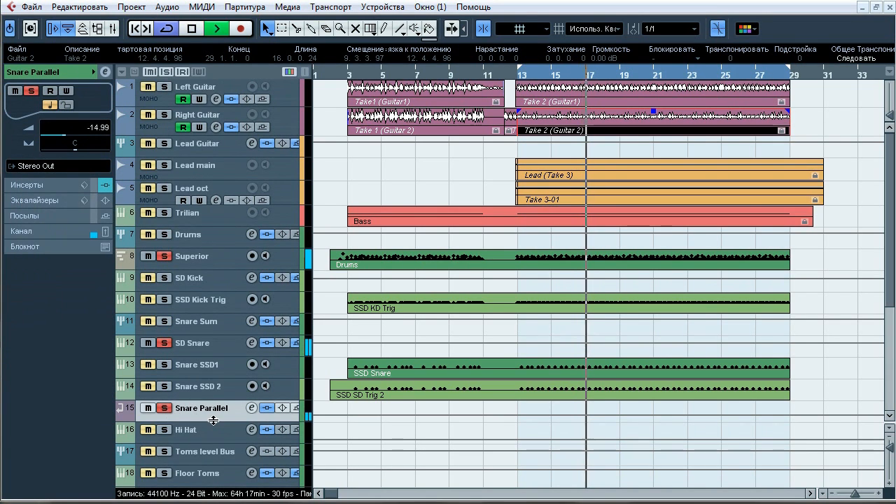
pyautogui.click(91, 184)
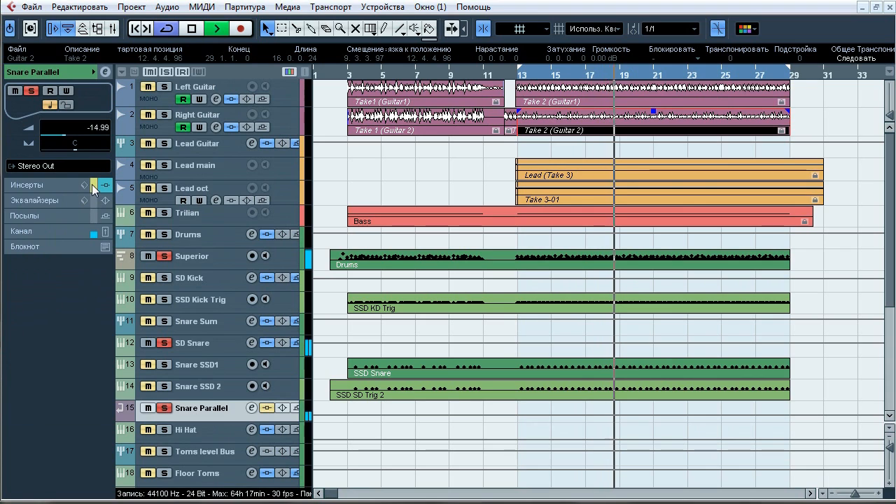
pyautogui.click(92, 184)
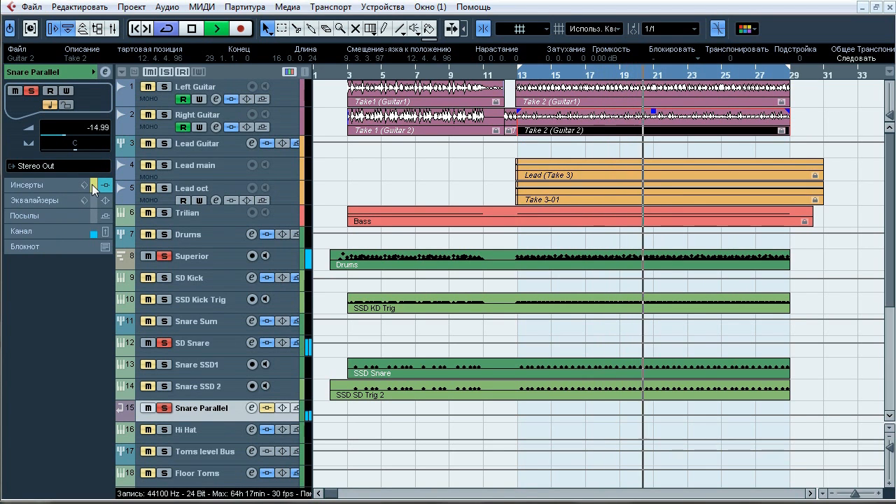
pyautogui.click(92, 185)
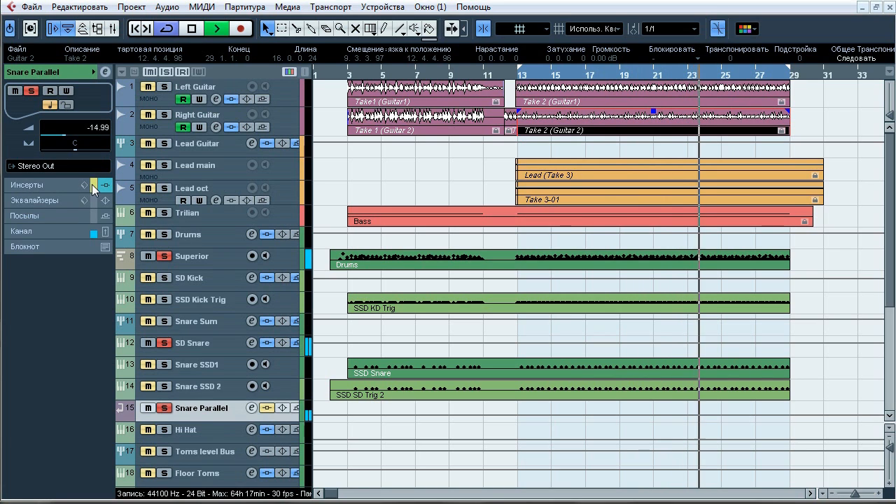
pyautogui.click(91, 184)
pyautogui.press('space')
# Route the output of the Snare Parallel track to the Snare Sum group.
pyautogui.click(56, 166)
pyautogui.moveTo(68, 255)
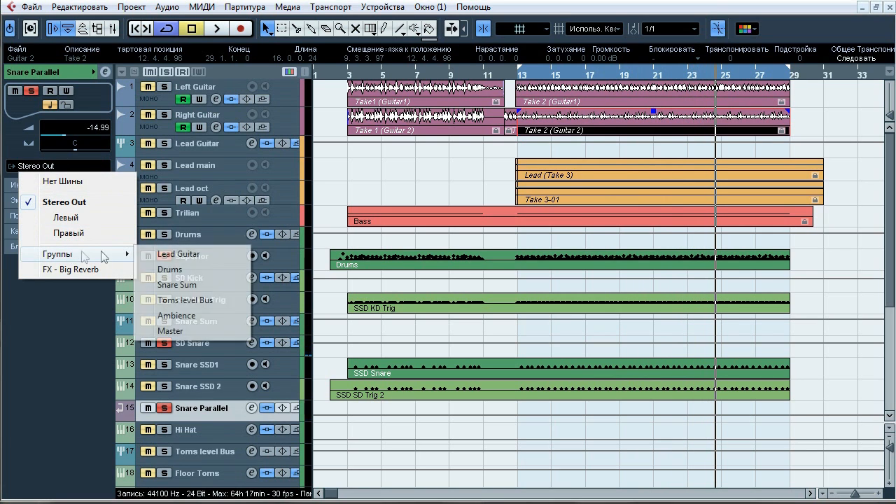
pyautogui.click(181, 286)
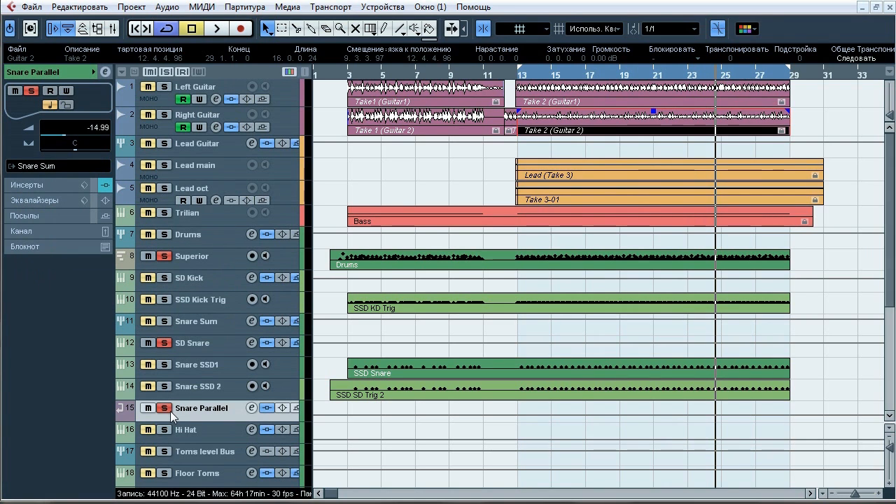
# Play the soloed snare tracks and compare the sound with Snare Parallel muted and unmuted.
pyautogui.press('space')
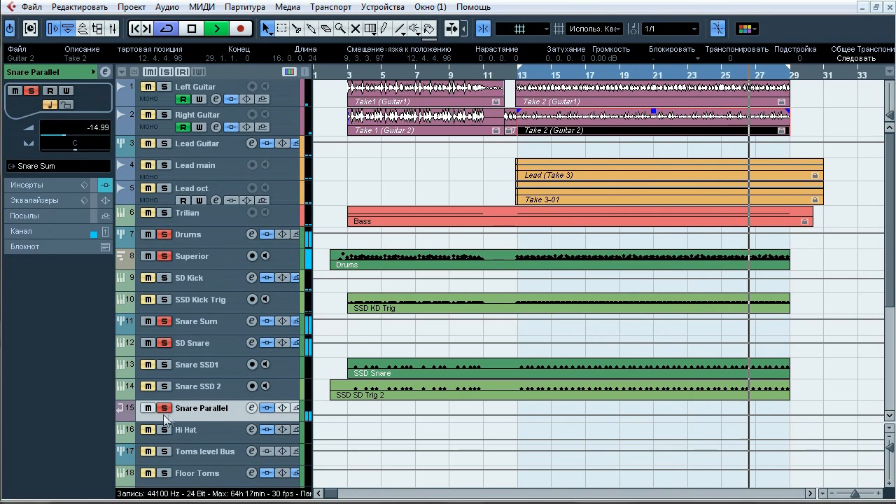
pyautogui.press('space')
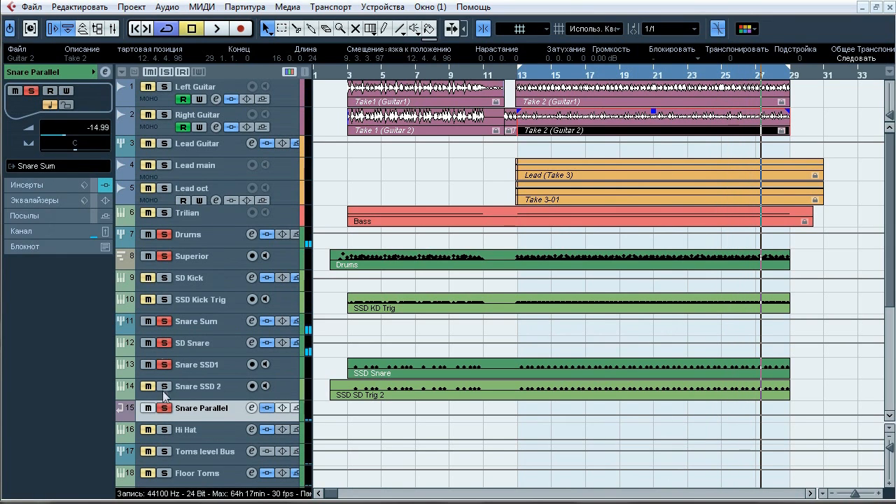
pyautogui.press('space')
pyautogui.click(148, 408)
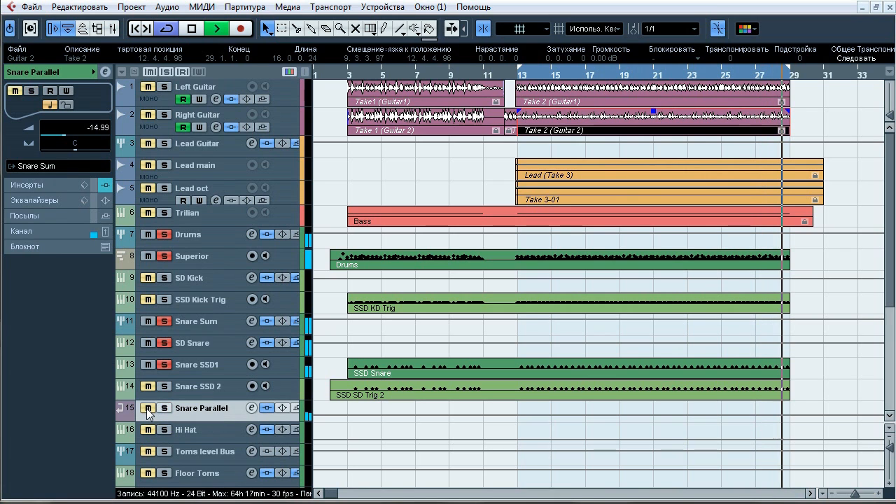
pyautogui.click(148, 409)
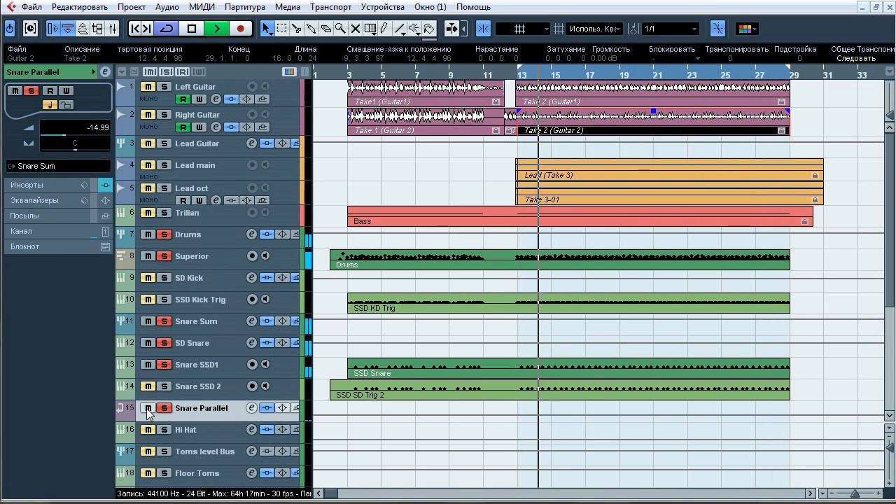
pyautogui.click(147, 409)
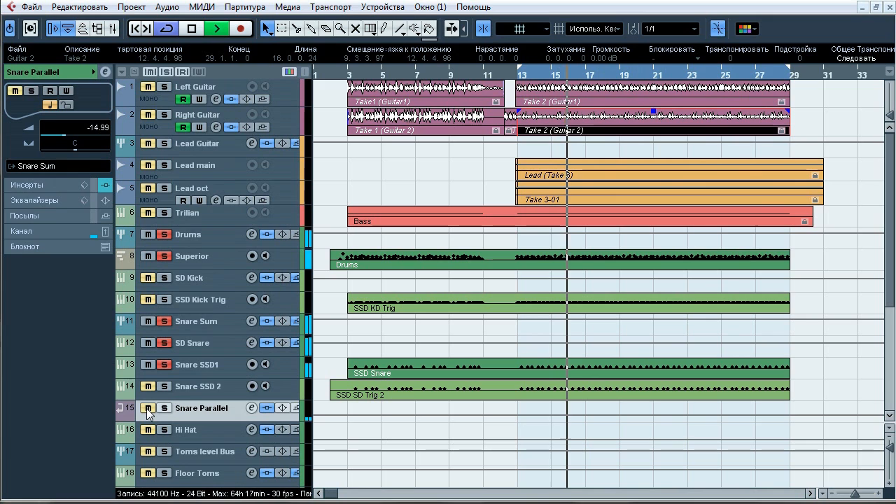
pyautogui.click(164, 408)
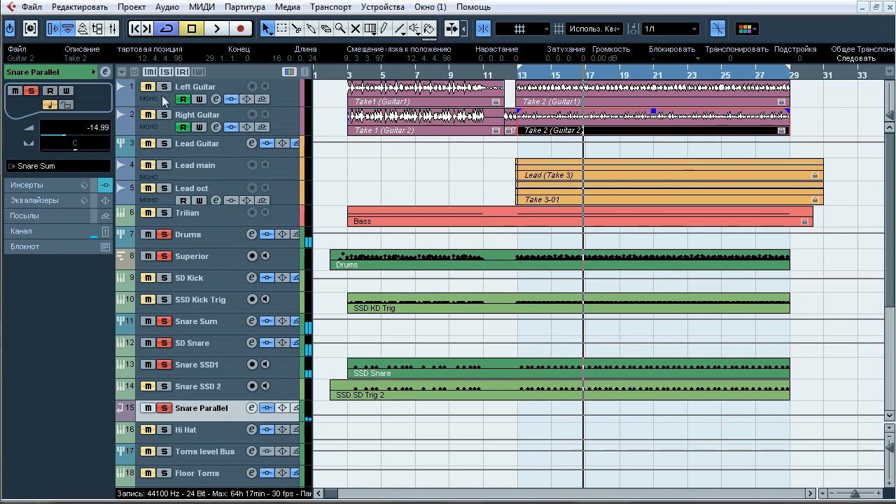
# Open CLA-76 Stereo on Snare Parallel, compare the playback with it bypassed and active, and close it.
pyautogui.click(55, 185)
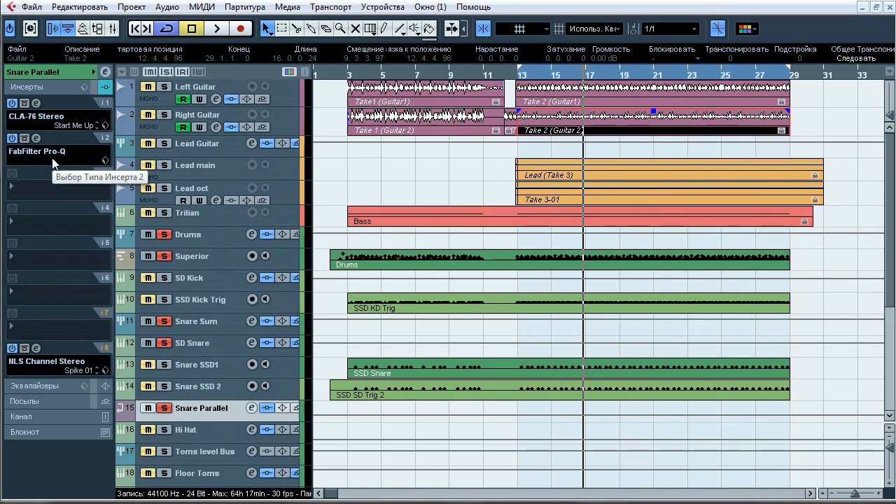
pyautogui.click(36, 103)
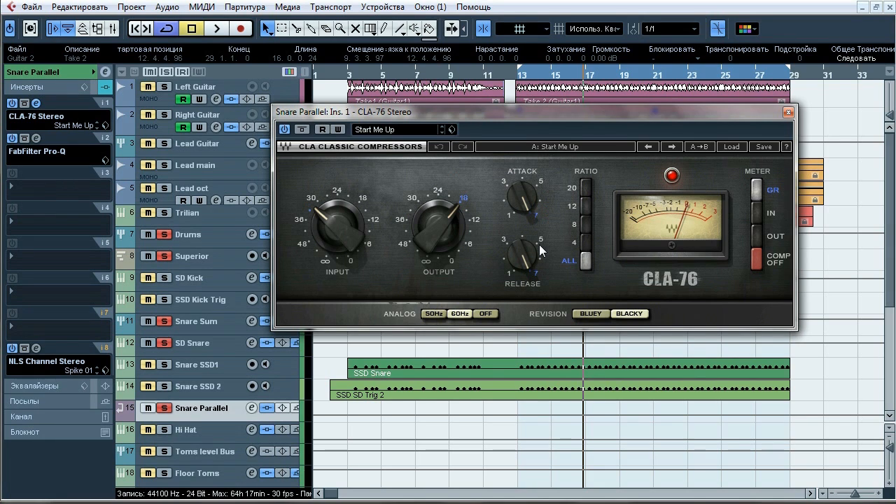
pyautogui.press('space')
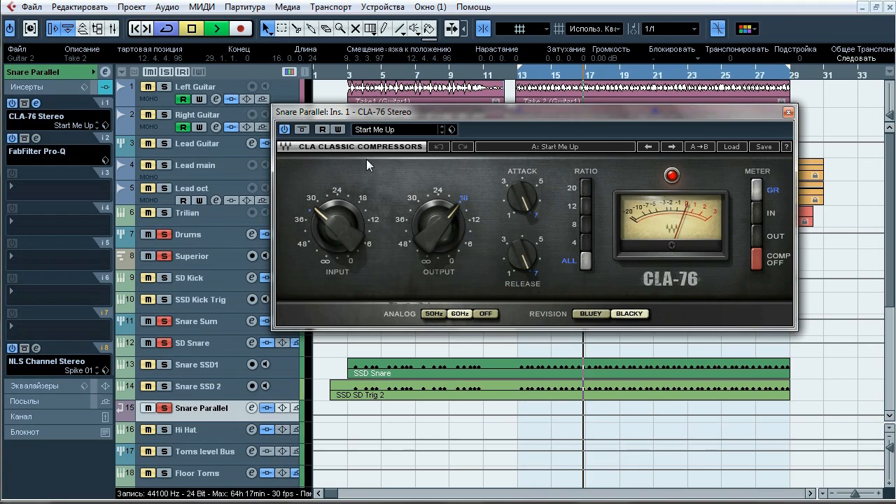
pyautogui.click(302, 130)
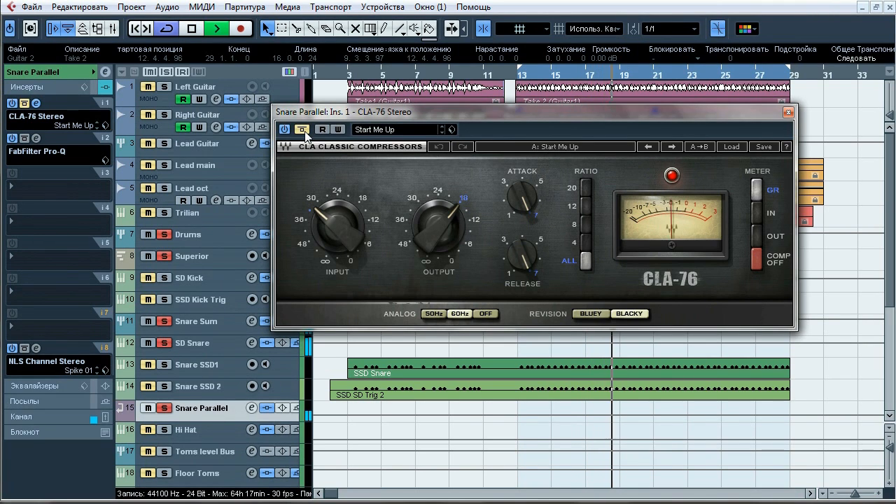
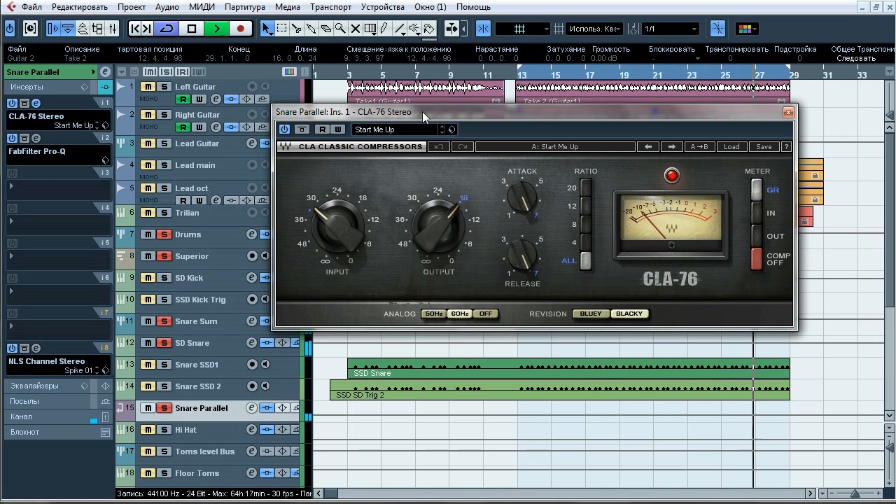
pyautogui.press('space')
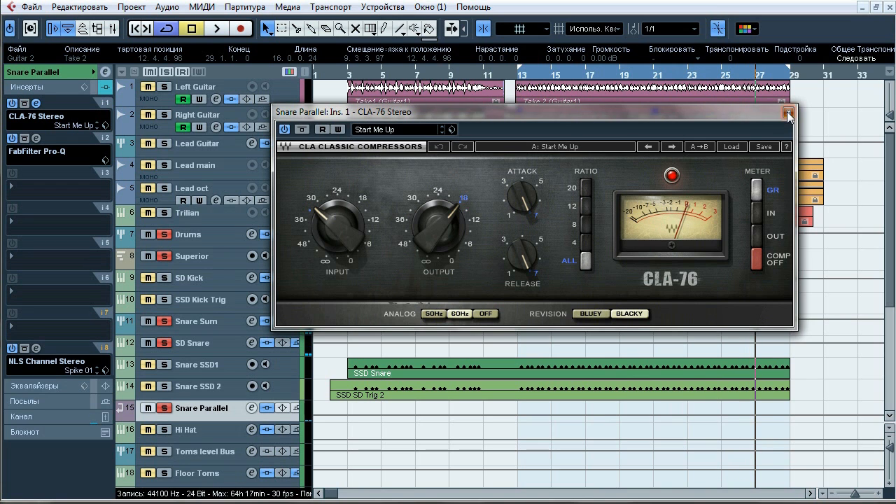
pyautogui.click(788, 113)
# Open the second-insert FabFilter Pro-Q on Snare Parallel and audition its 6749.5 Hz high-cut band alone.
pyautogui.click(36, 139)
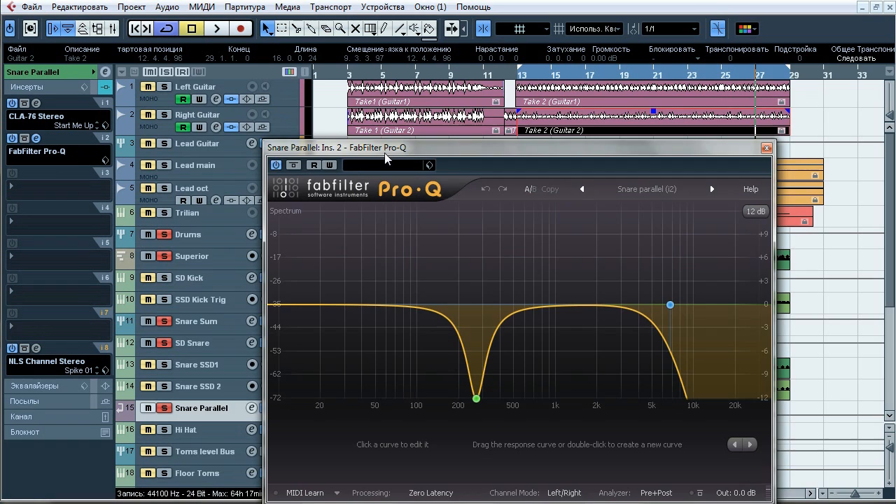
pyautogui.moveTo(384, 154); pyautogui.dragTo(310, 108)
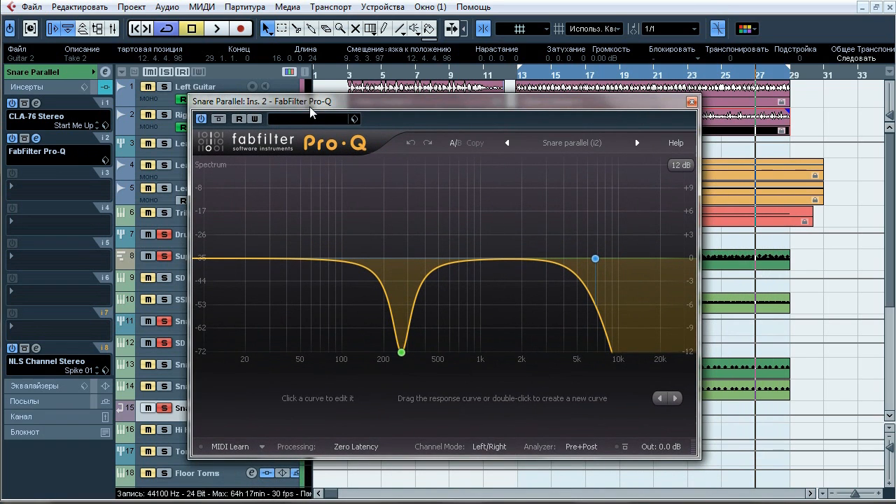
pyautogui.moveTo(406, 351)
pyautogui.moveTo(610, 242)
pyautogui.press('space')
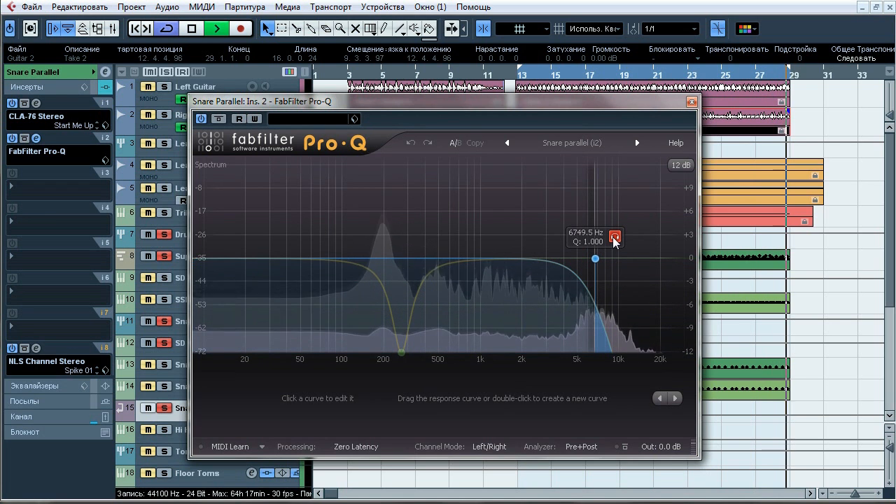
# Compare the playback with the 267.48 Hz bell band bypassed and active, audition that band alone, and close the Pro-Q.
pyautogui.click(401, 352)
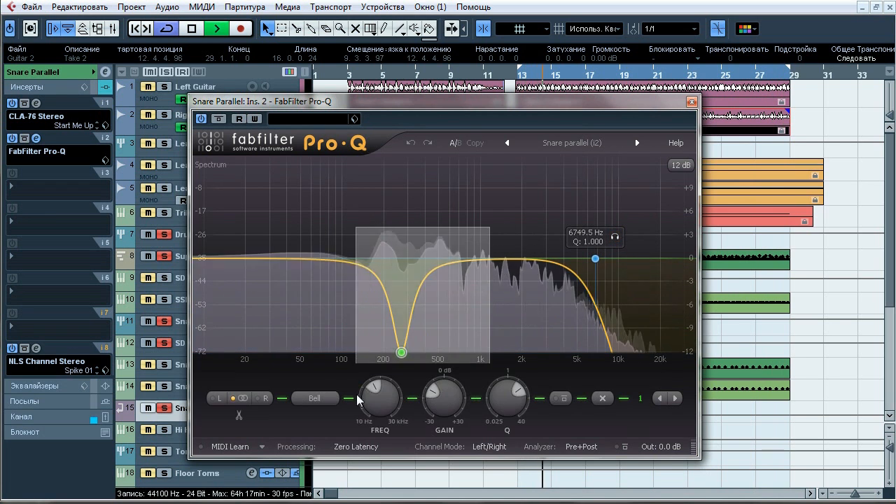
pyautogui.click(565, 398)
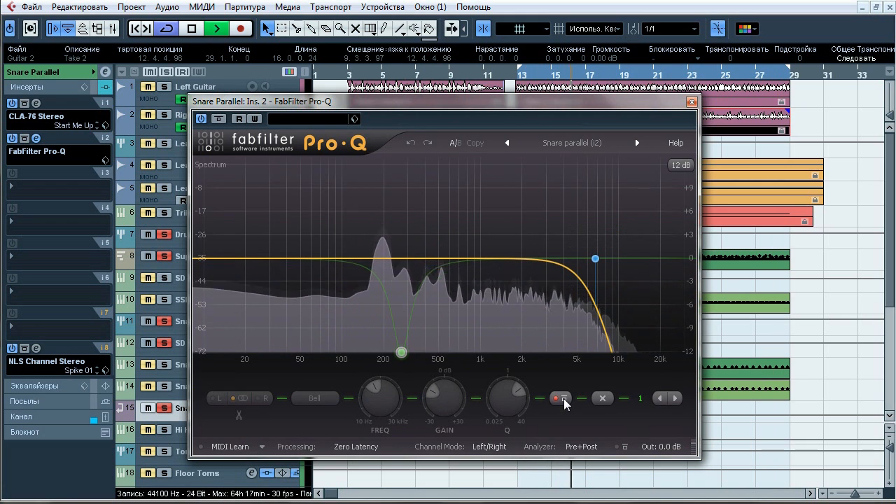
pyautogui.click(564, 399)
pyautogui.moveTo(426, 341)
pyautogui.click(423, 325)
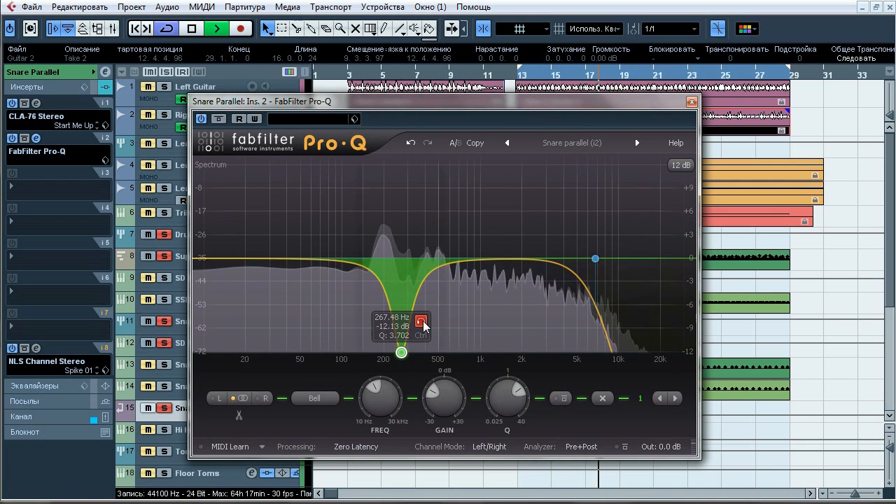
pyautogui.moveTo(424, 326); pyautogui.dragTo(424, 325)
pyautogui.press('space')
pyautogui.click(691, 102)
# Open NLS Channel Stereo on Snare Parallel, compare the playback with it bypassed and active, and close it.
pyautogui.click(39, 350)
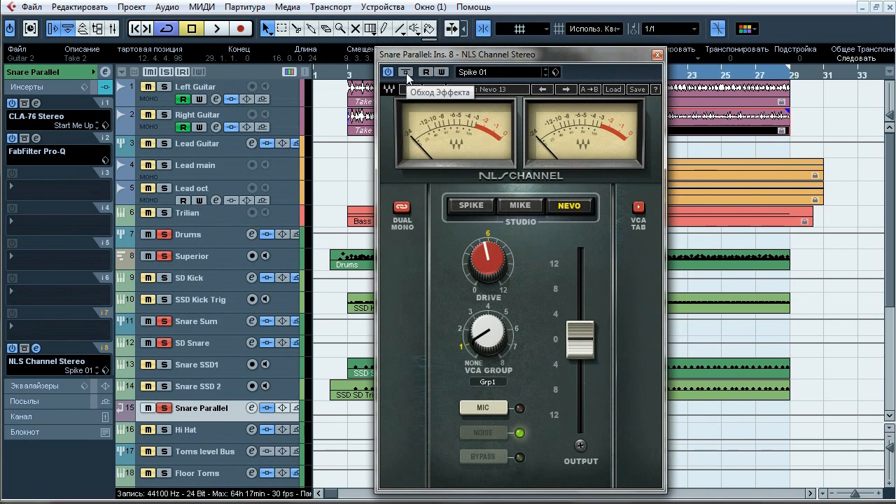
pyautogui.click(407, 72)
pyautogui.click(407, 72)
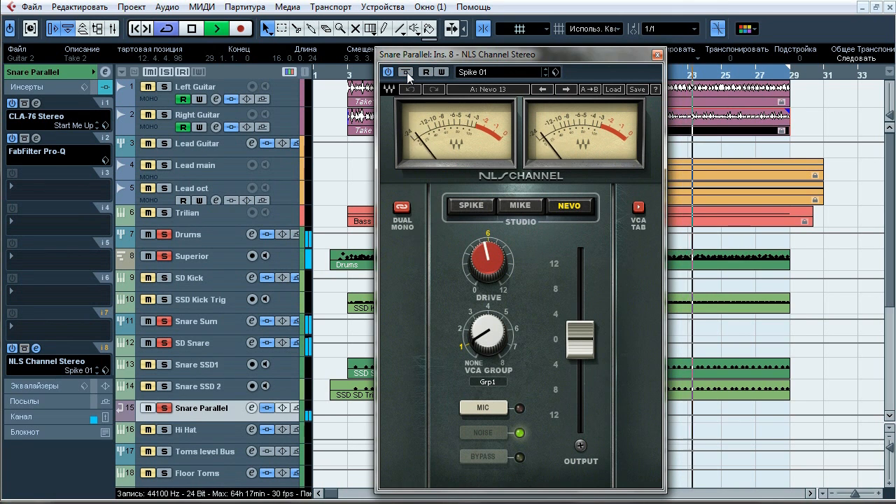
pyautogui.click(406, 72)
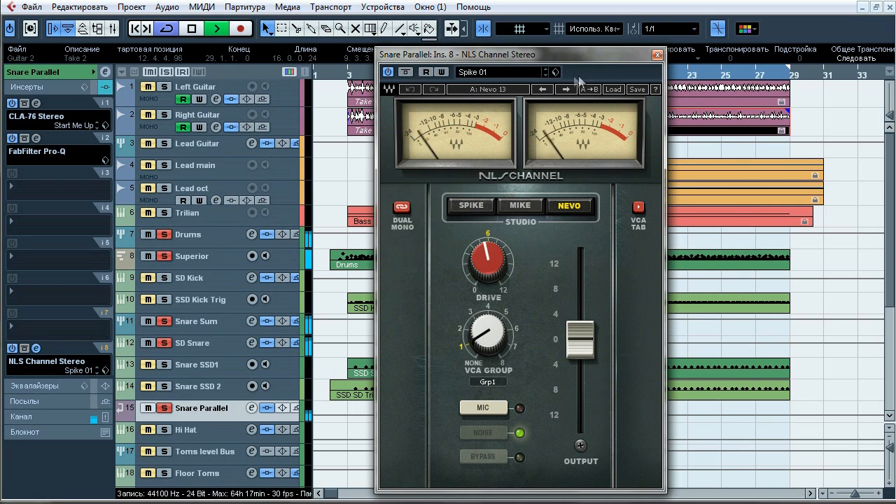
pyautogui.press('space')
pyautogui.click(657, 55)
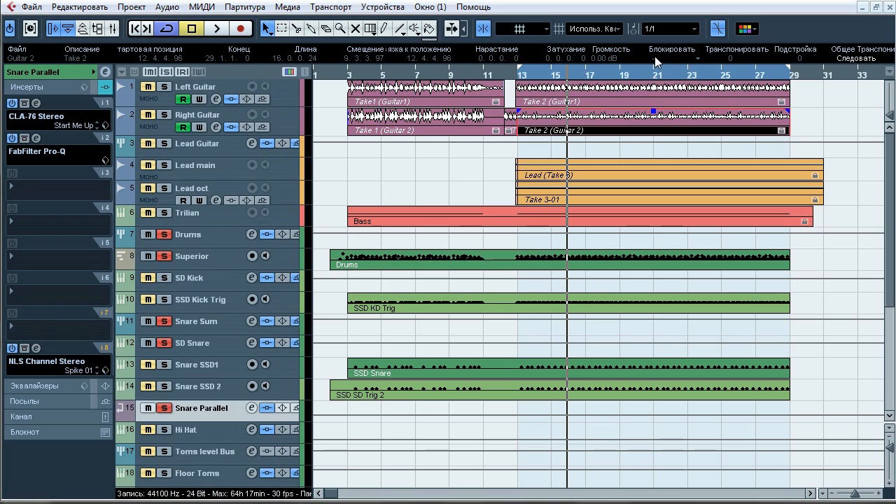
# Clear the current track solos, solo Snare SSD1, and select it to show its channel settings.
pyautogui.click(164, 409)
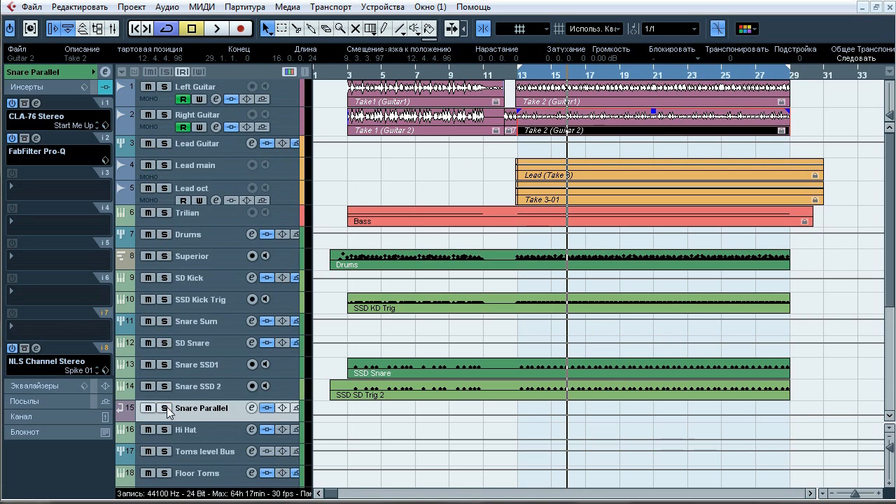
pyautogui.click(165, 364)
pyautogui.click(196, 367)
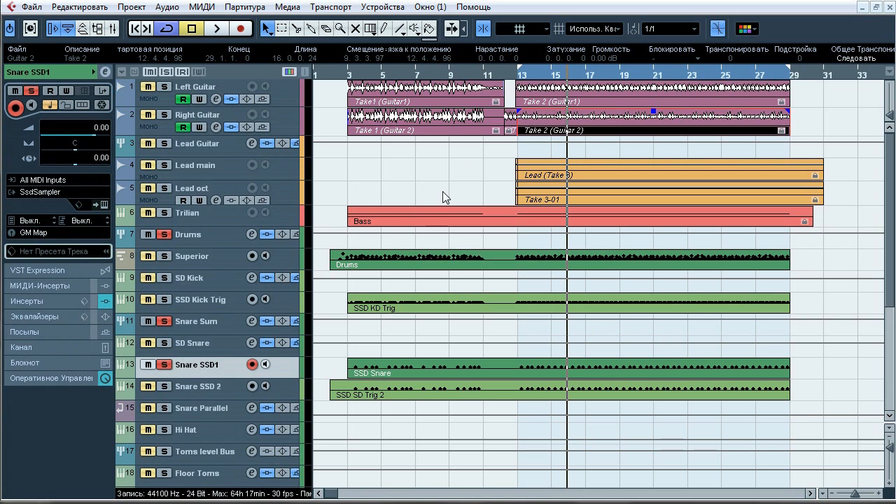
# Compare the playback of Snare SSD1 with all of its inserts bypassed and active.
pyautogui.press('space')
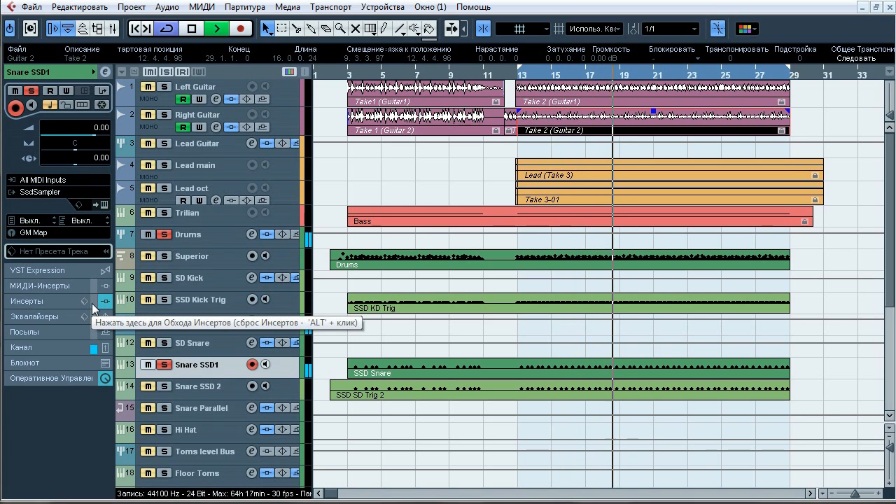
pyautogui.click(93, 301)
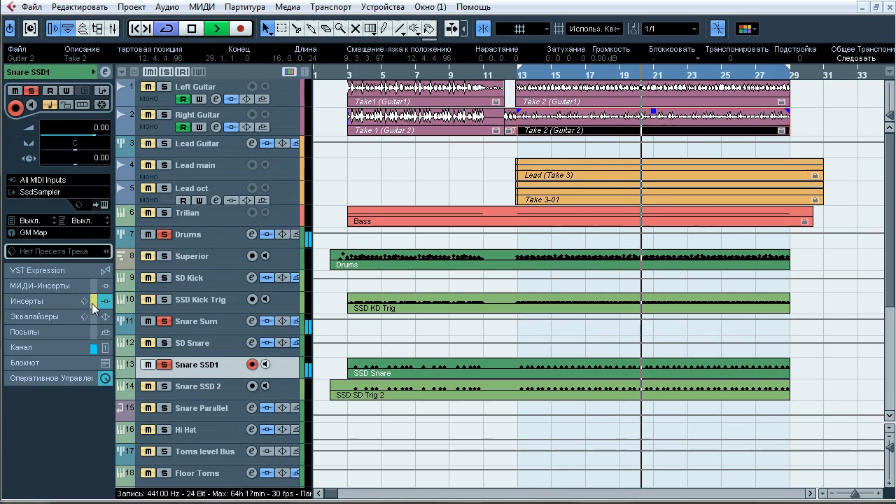
pyautogui.click(94, 302)
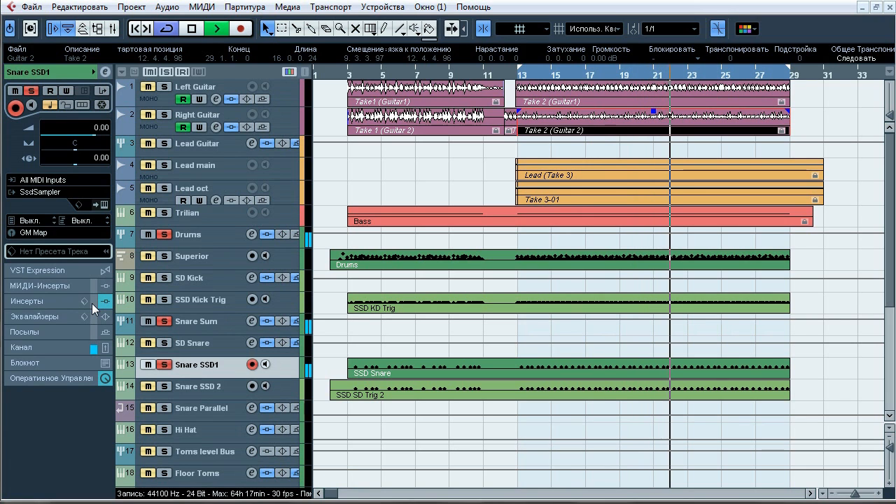
pyautogui.click(93, 302)
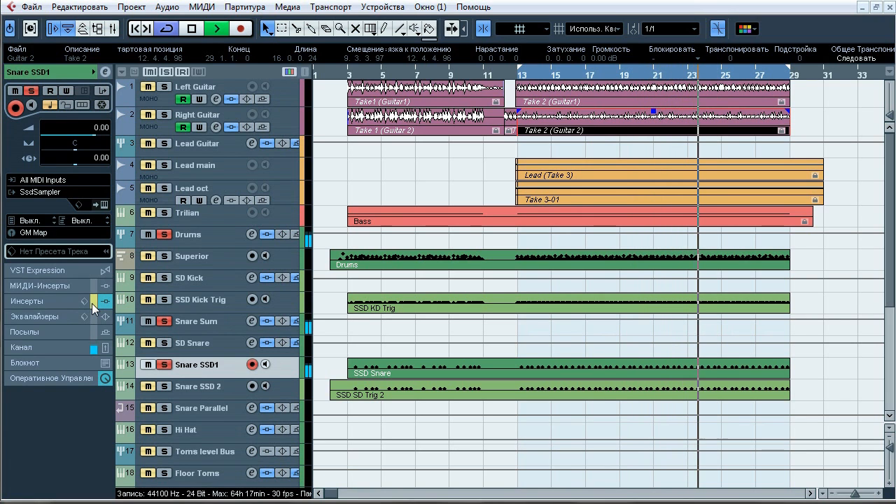
pyautogui.click(93, 302)
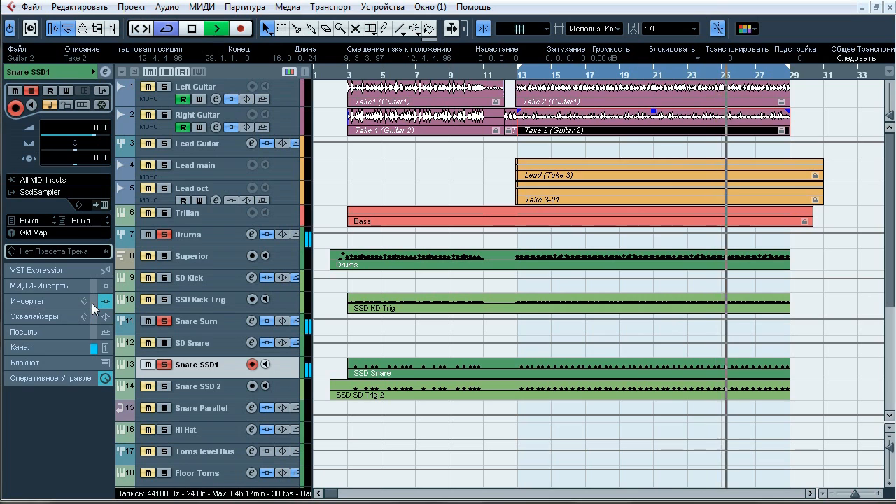
# Recheck Snare SSD1 with all of its inserts bypassed once more, restore them, and show the insert list with playback stopped.
pyautogui.click(93, 302)
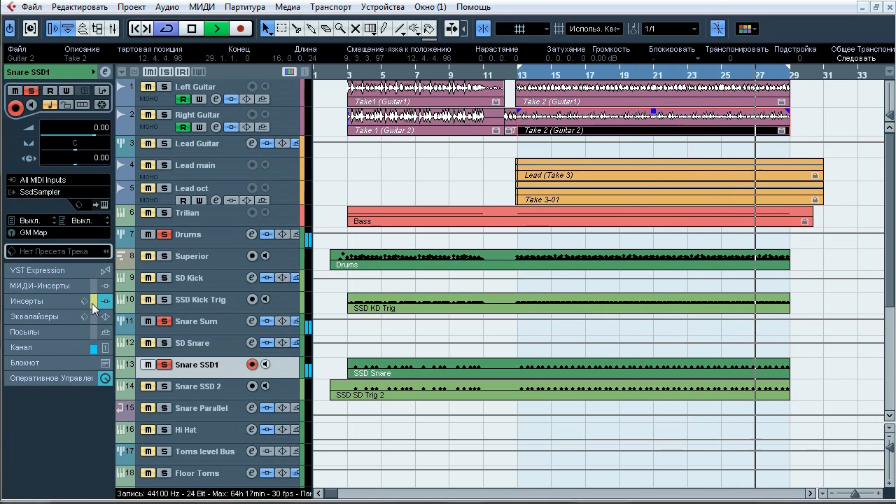
pyautogui.click(92, 304)
pyautogui.press('space')
pyautogui.click(50, 302)
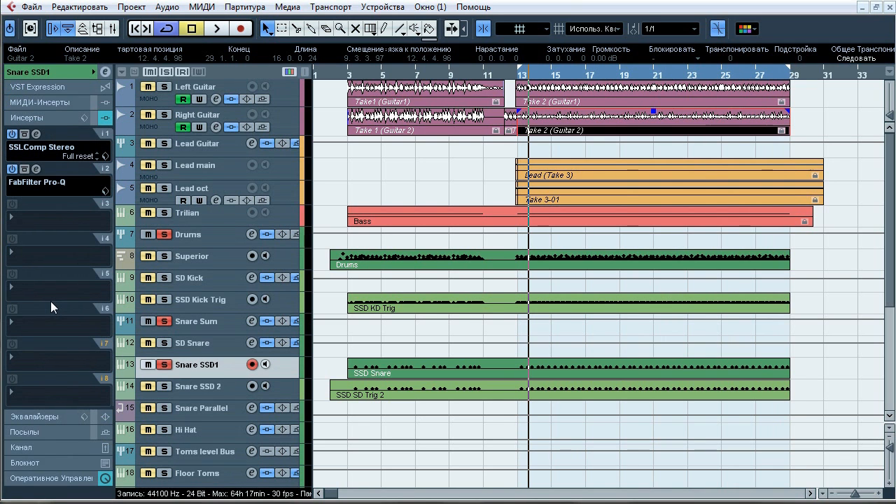
# Open SSLComp Stereo on Snare SSD1, compare the playback with it bypassed and active, and close it.
pyautogui.click(35, 132)
pyautogui.moveTo(373, 114); pyautogui.dragTo(371, 73)
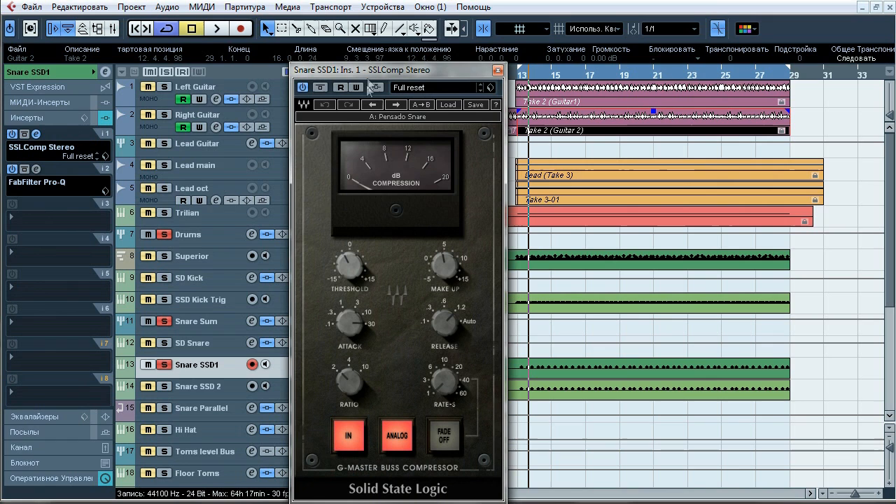
pyautogui.press('space')
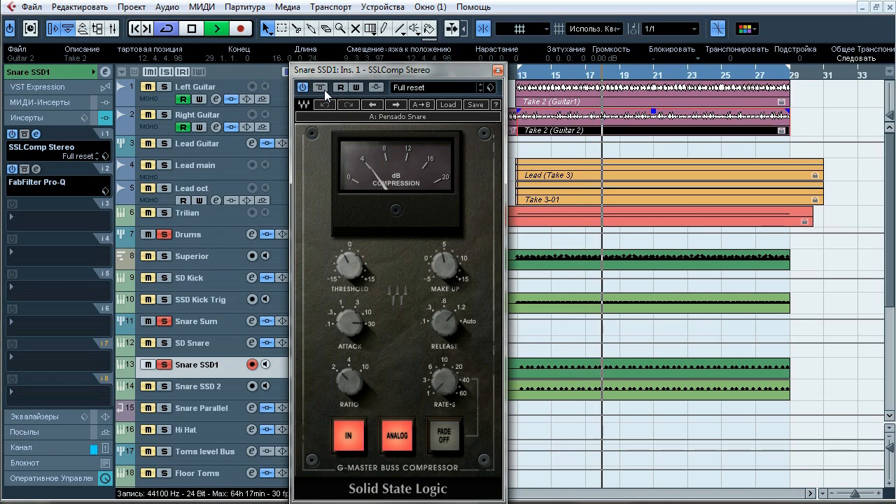
pyautogui.click(320, 86)
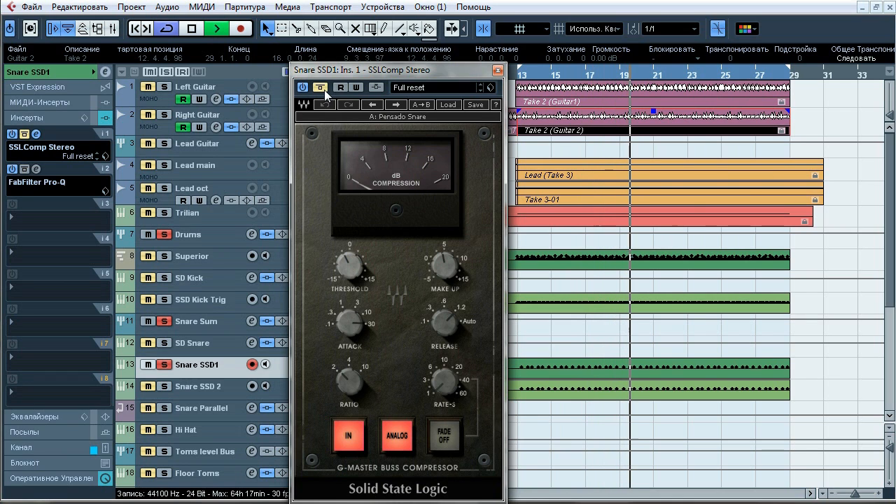
pyautogui.click(324, 90)
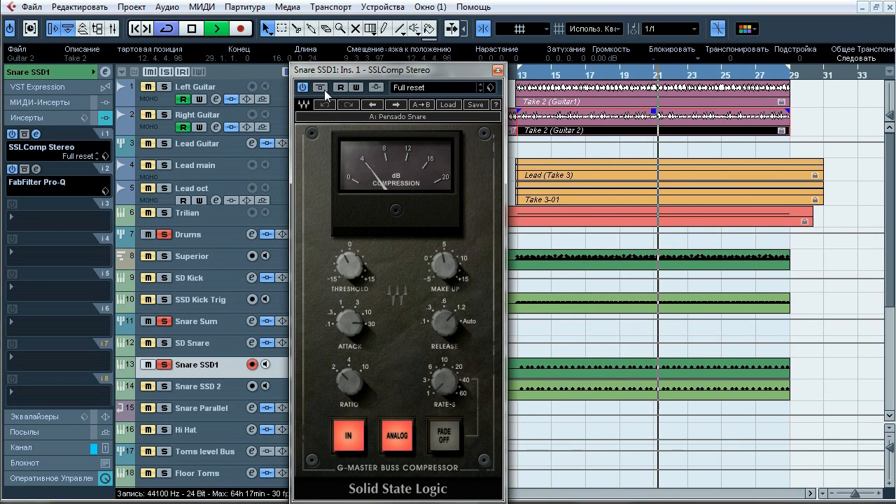
pyautogui.press('space')
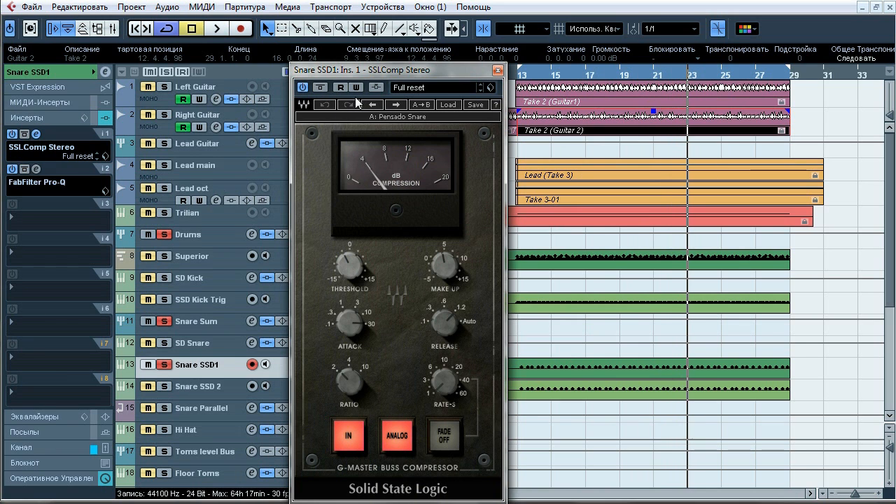
pyautogui.click(498, 71)
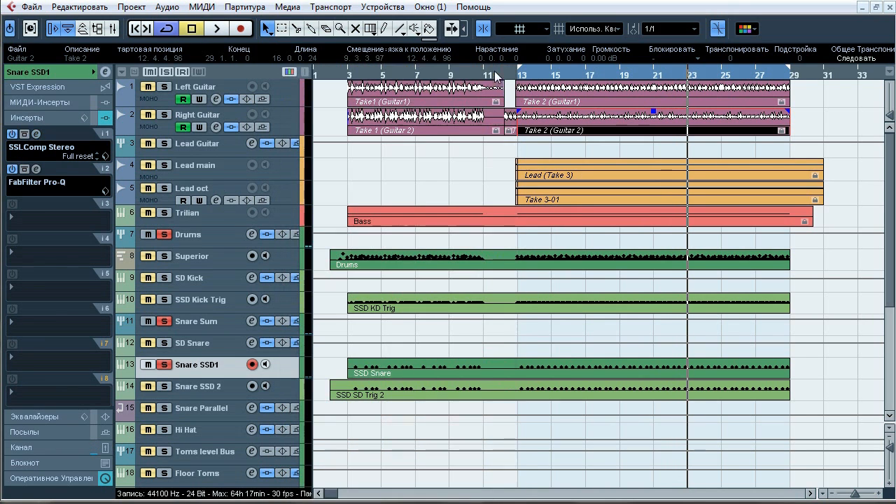
# Open FabFilter Pro-Q on Snare SSD1, audition its 15260 Hz band alone, compare the playback with the equalizer bypassed and active, and close it.
pyautogui.click(36, 168)
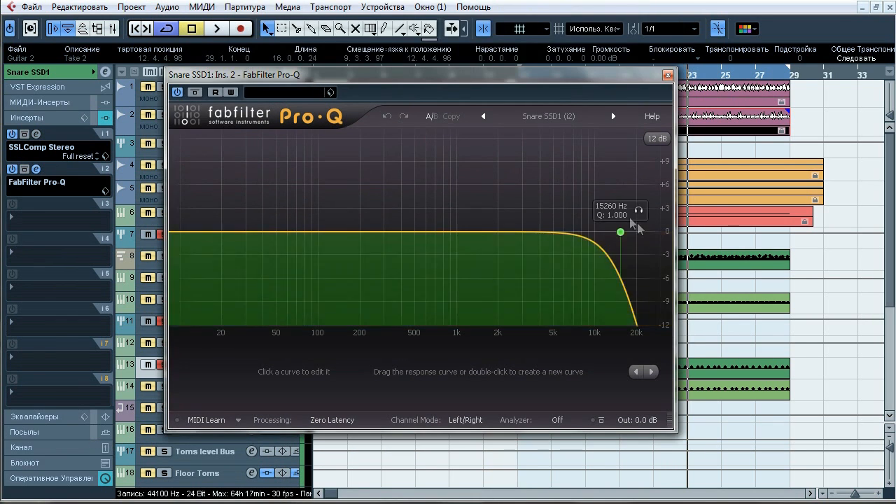
pyautogui.press('space')
pyautogui.click(640, 211)
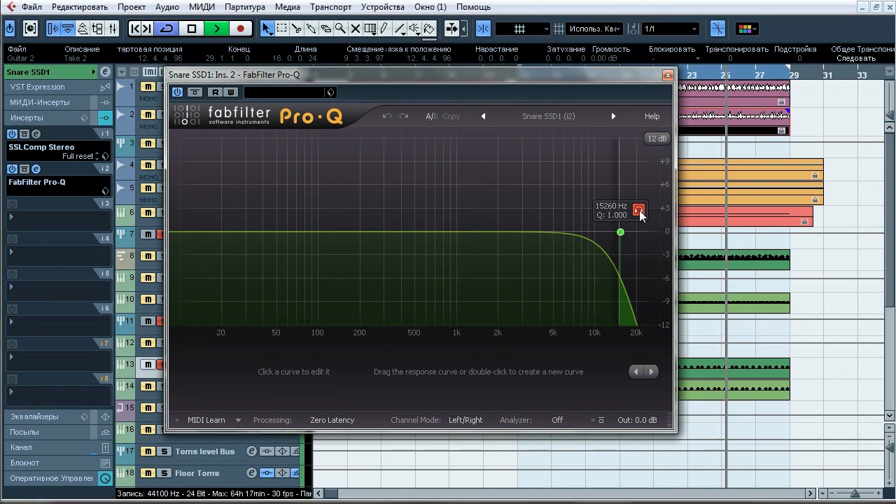
pyautogui.click(639, 211)
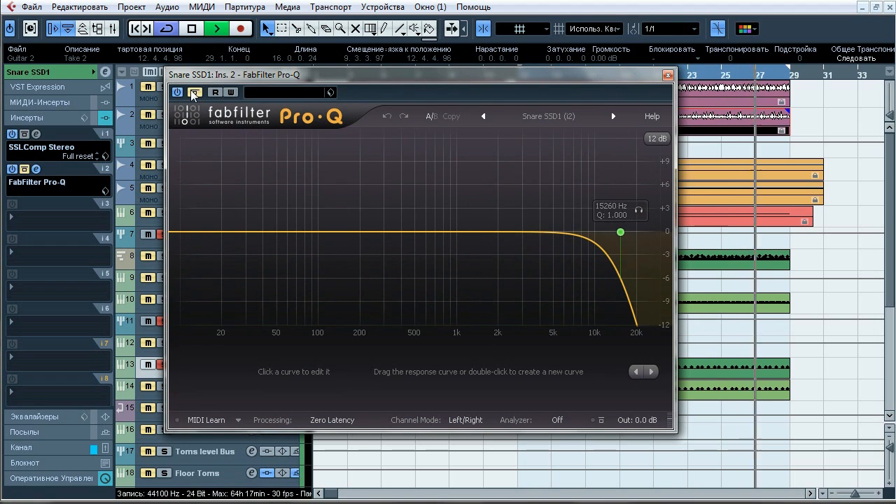
pyautogui.click(192, 93)
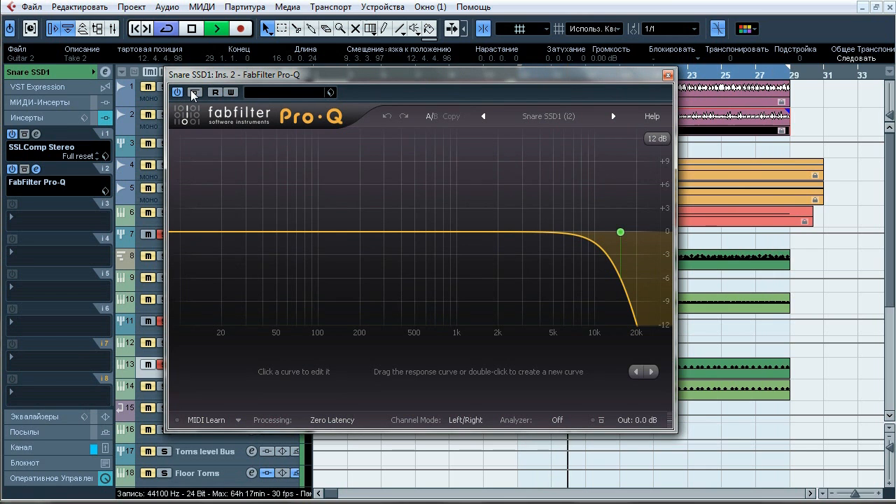
pyautogui.press('space')
pyautogui.click(668, 75)
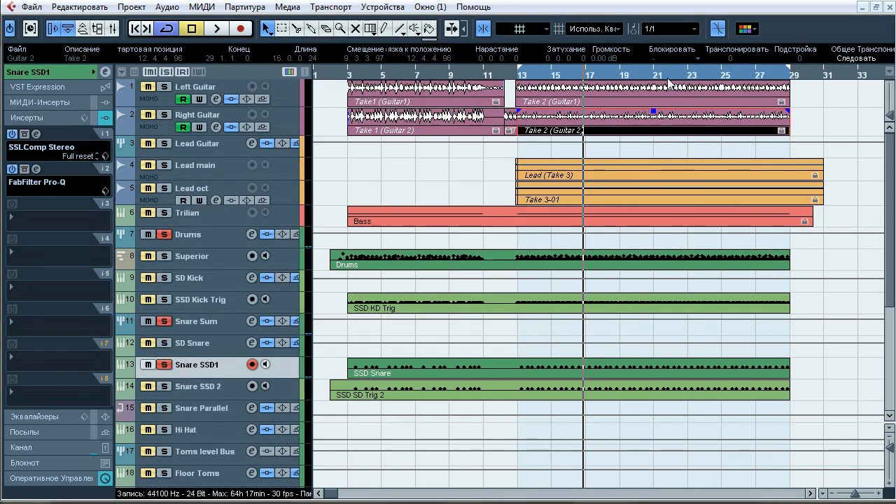
# Select the Snare Sum bus, open its FabFilter Pro-Q, and compare the playback with the equalizer bypassed and active.
pyautogui.click(212, 343)
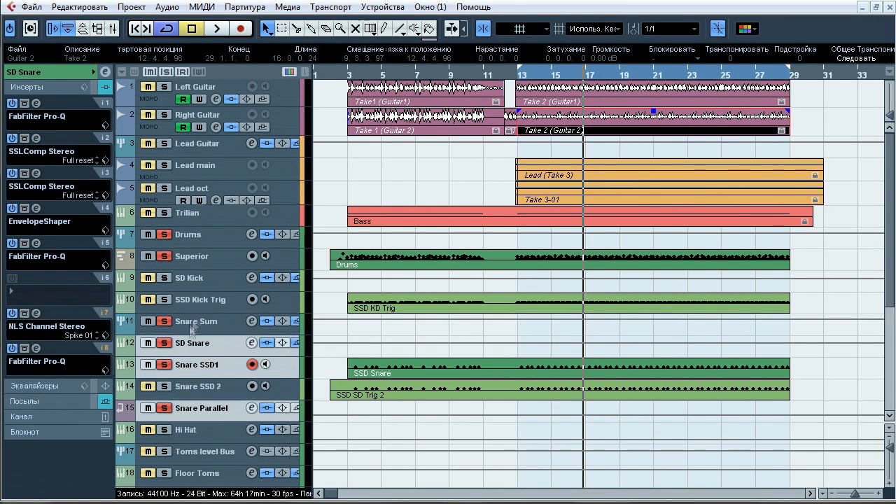
pyautogui.click(234, 325)
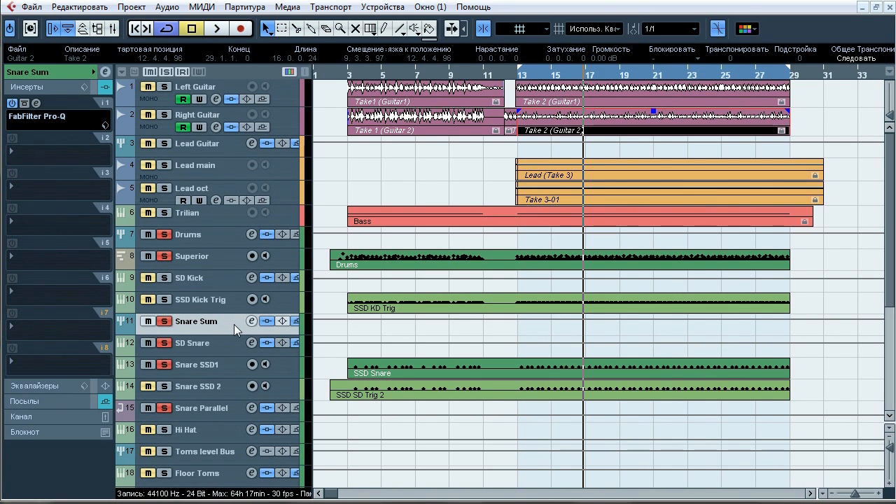
pyautogui.click(51, 125)
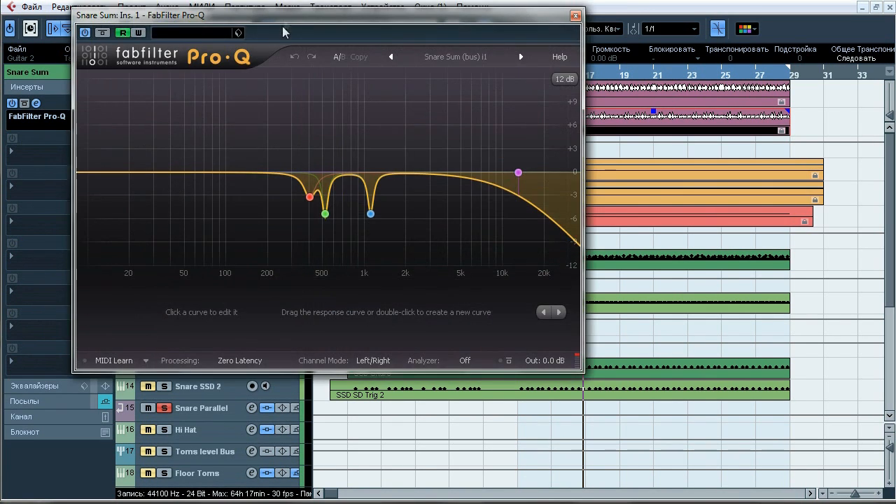
pyautogui.moveTo(284, 14); pyautogui.dragTo(282, 56)
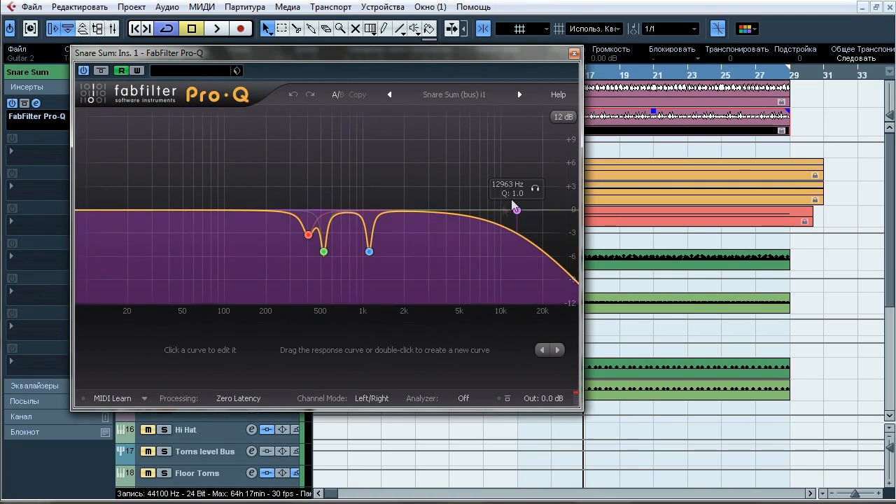
pyautogui.press('space')
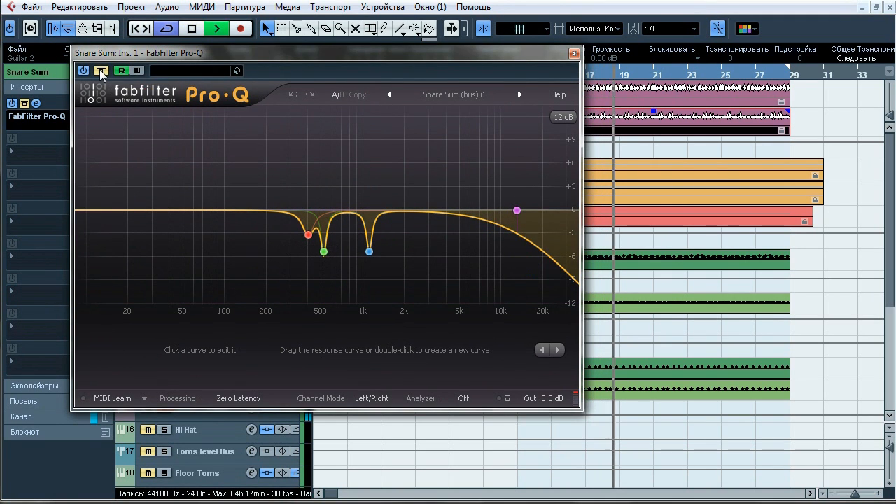
pyautogui.click(101, 71)
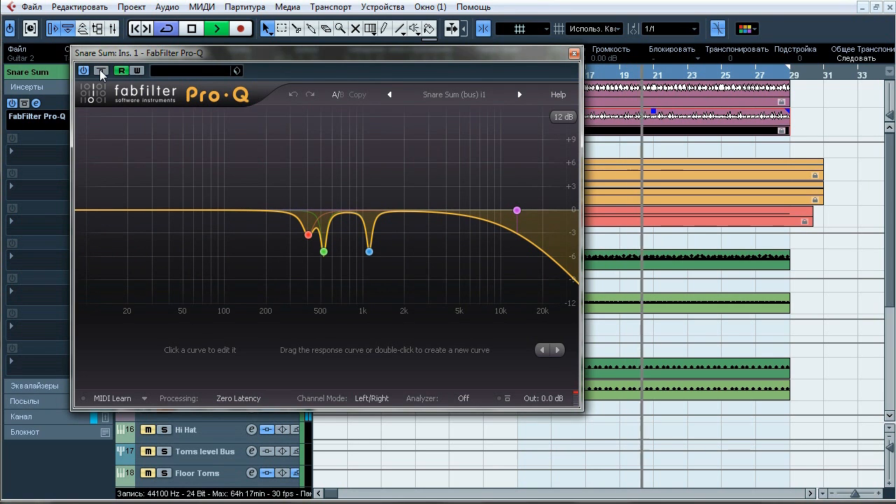
pyautogui.click(101, 72)
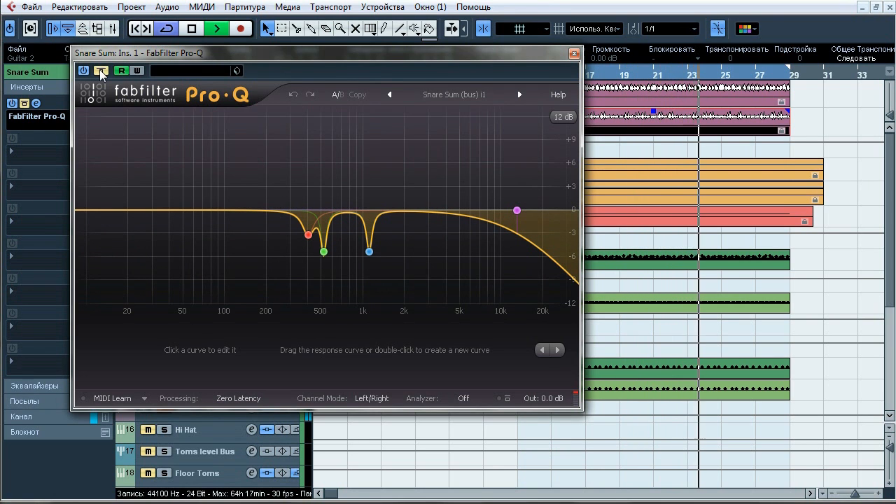
pyautogui.click(101, 72)
# Audition the Pro-Q bands on Snare Sum one at a time, including those at 12963 Hz, 1108.6 Hz and 402.19 Hz.
pyautogui.moveTo(531, 191)
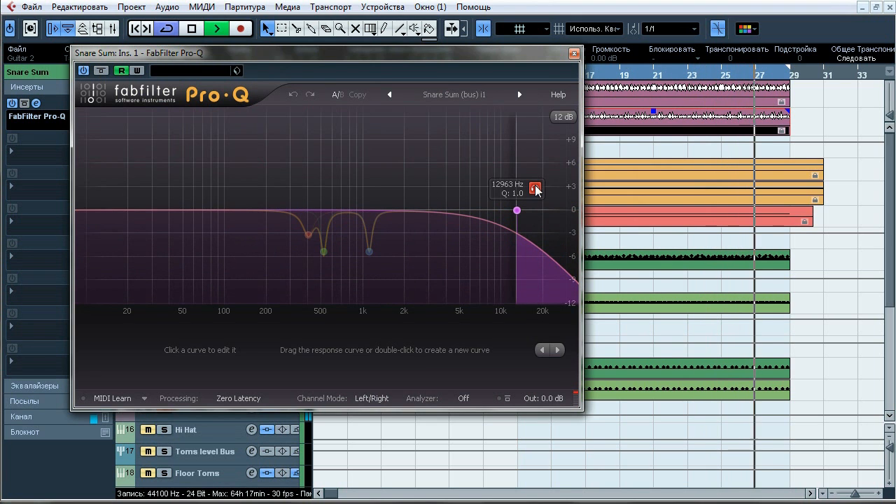
pyautogui.click(389, 272)
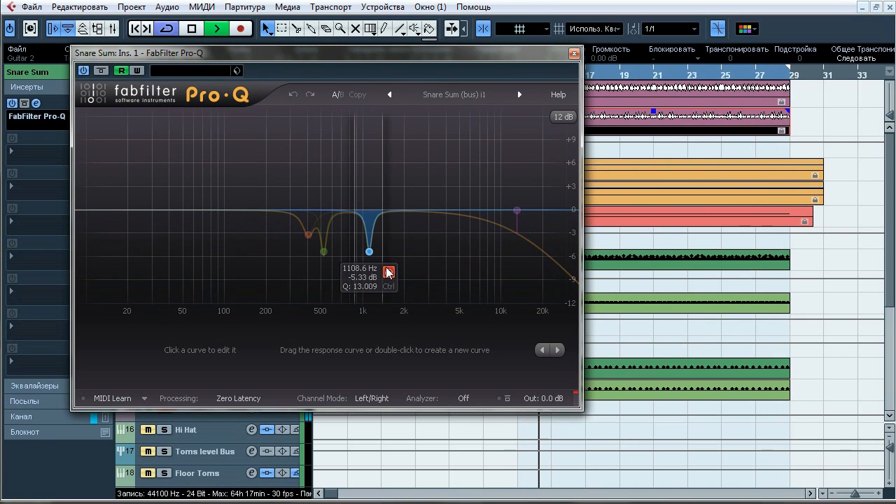
pyautogui.click(343, 273)
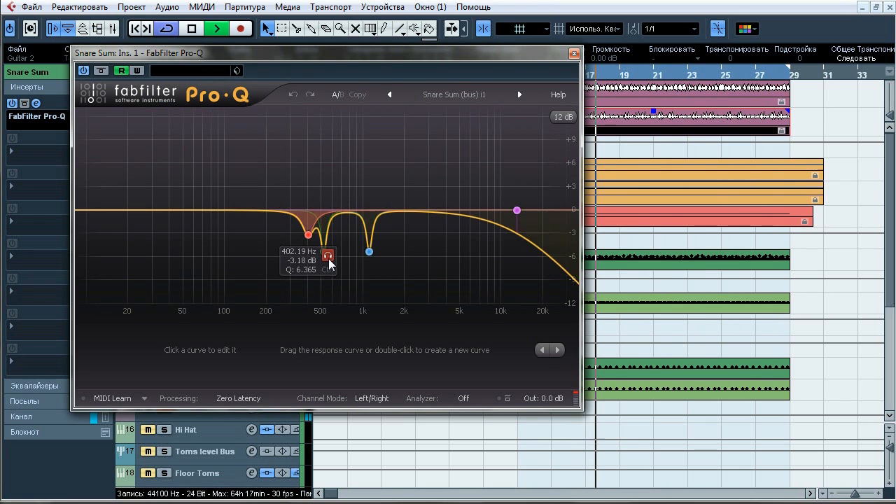
pyautogui.click(329, 258)
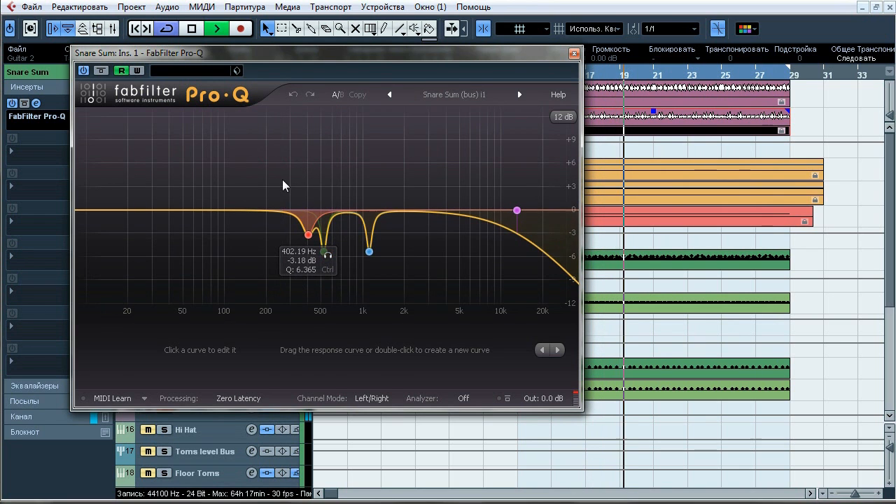
# Compare the Snare Sum playback with the three bell bands bypassed and active, and close the Pro-Q.
pyautogui.click(444, 353)
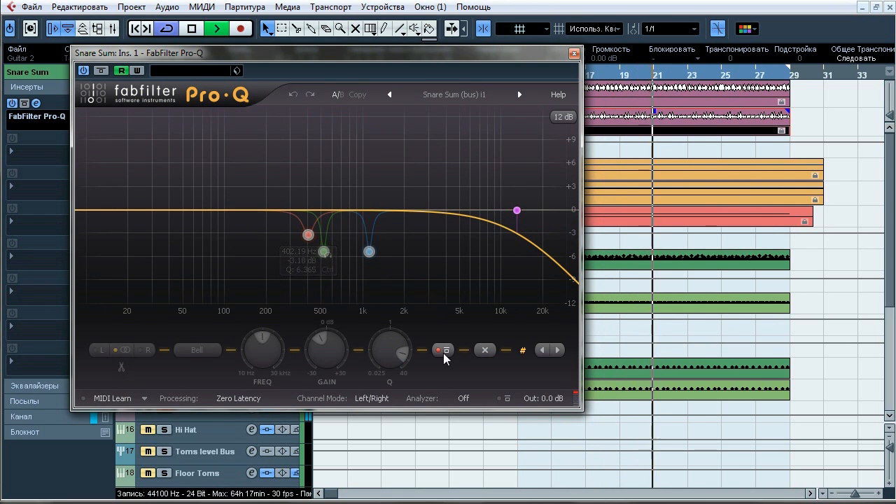
pyautogui.click(443, 353)
pyautogui.click(444, 353)
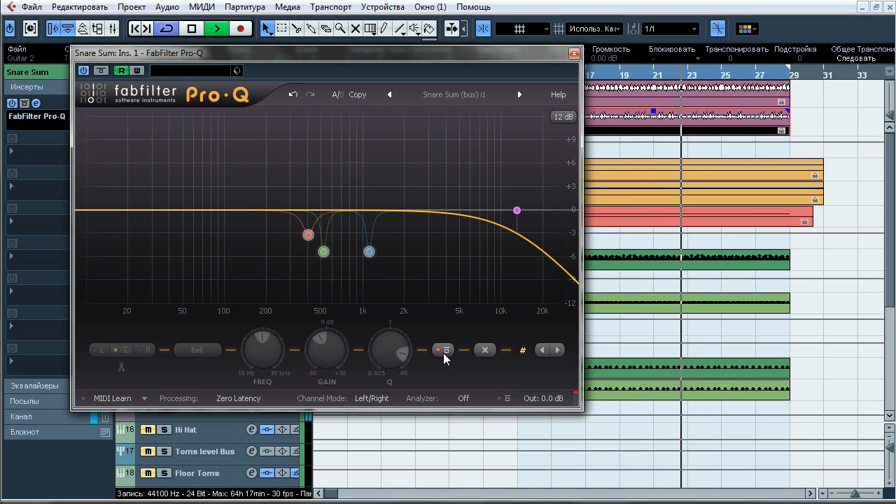
pyautogui.click(443, 353)
pyautogui.press('space')
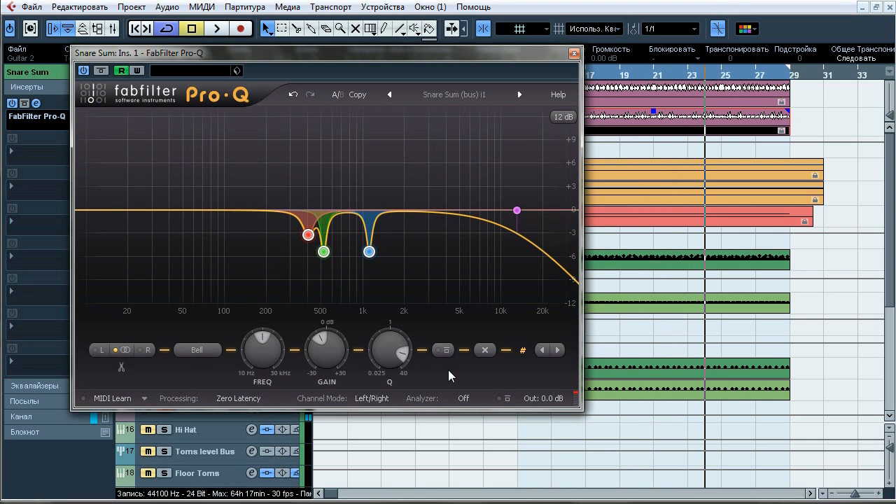
pyautogui.click(574, 53)
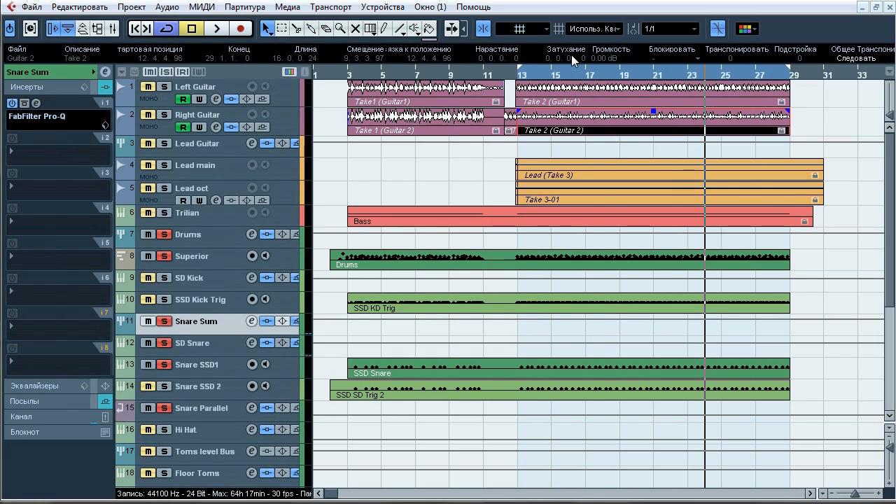
# Show the sends of Snare Sum, and replace the current track solos with a solo of Snare SSD 2, selecting that track.
pyautogui.click(57, 402)
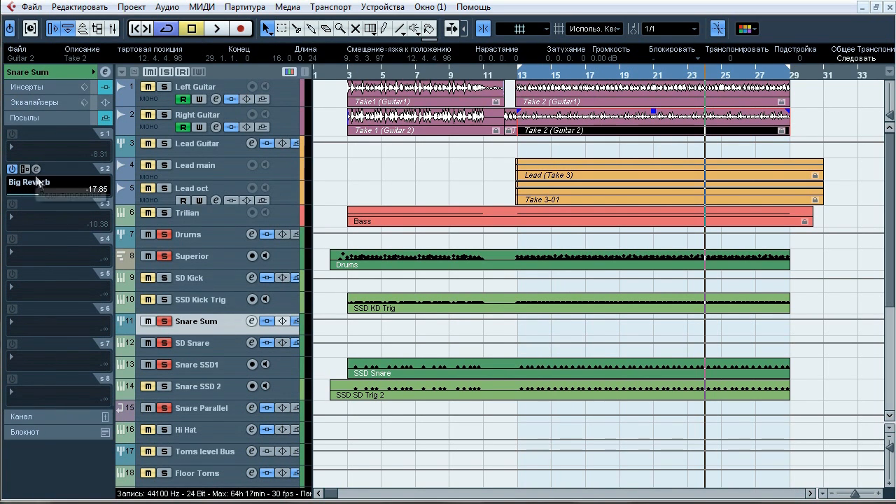
pyautogui.click(164, 322)
pyautogui.click(165, 385)
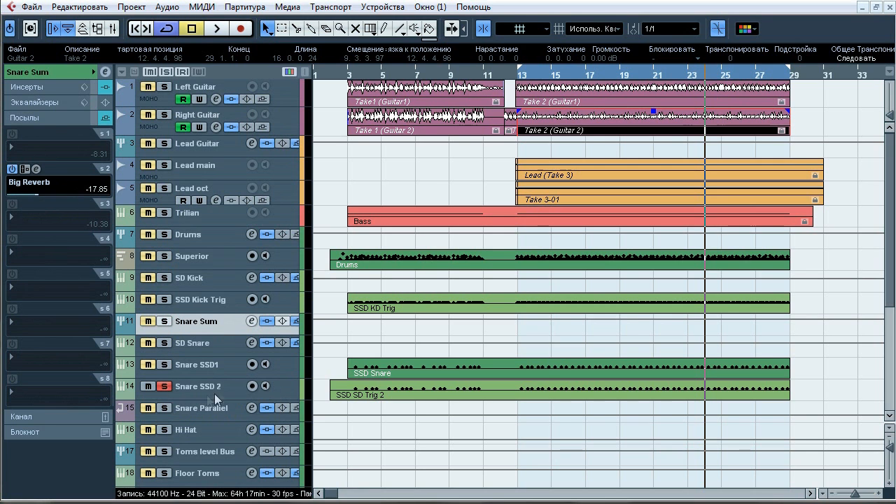
pyautogui.click(224, 393)
pyautogui.scroll(-3, 886, 240)
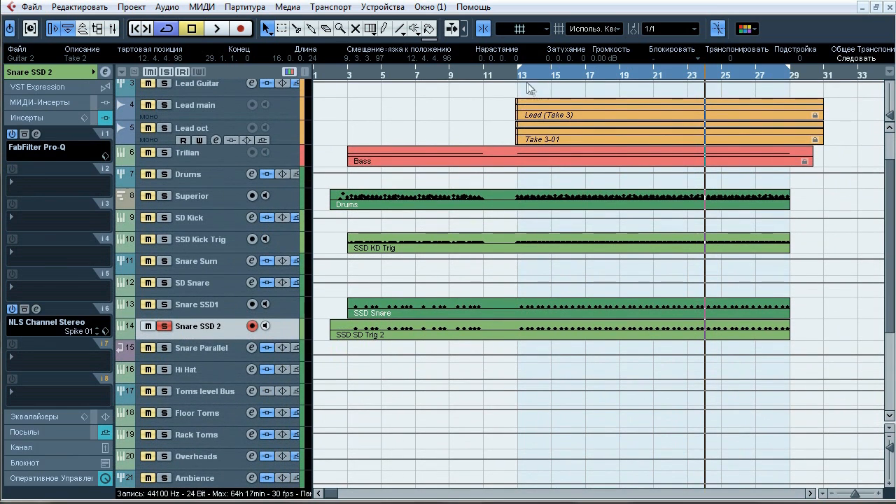
# Play Snare SSD 2 from bar 13, compare it with all of its inserts bypassed and active, and stop playback.
pyautogui.click(519, 76)
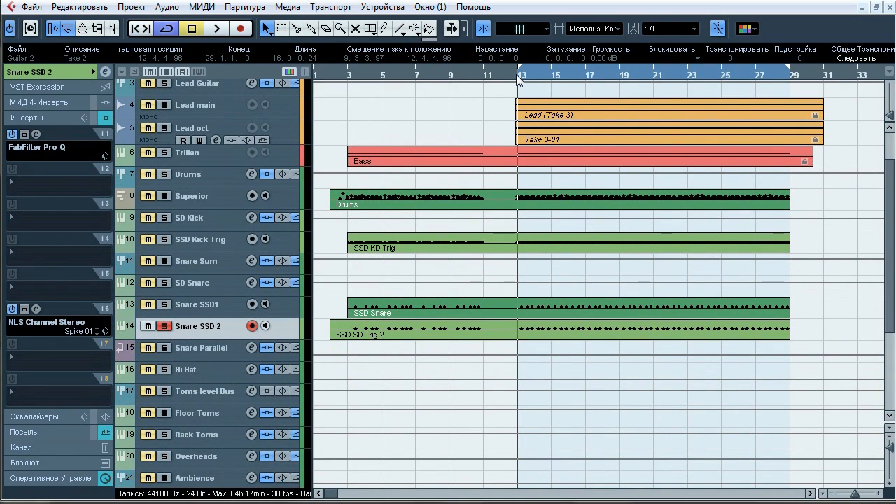
pyautogui.press('space')
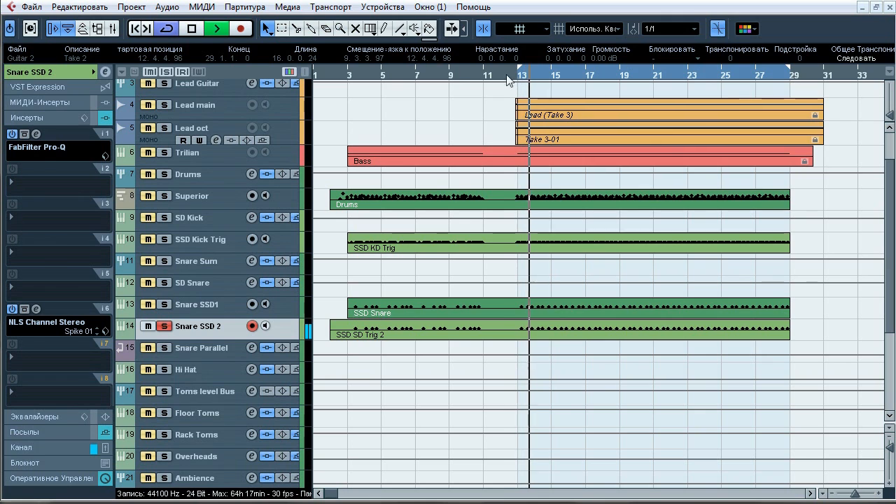
pyautogui.click(93, 118)
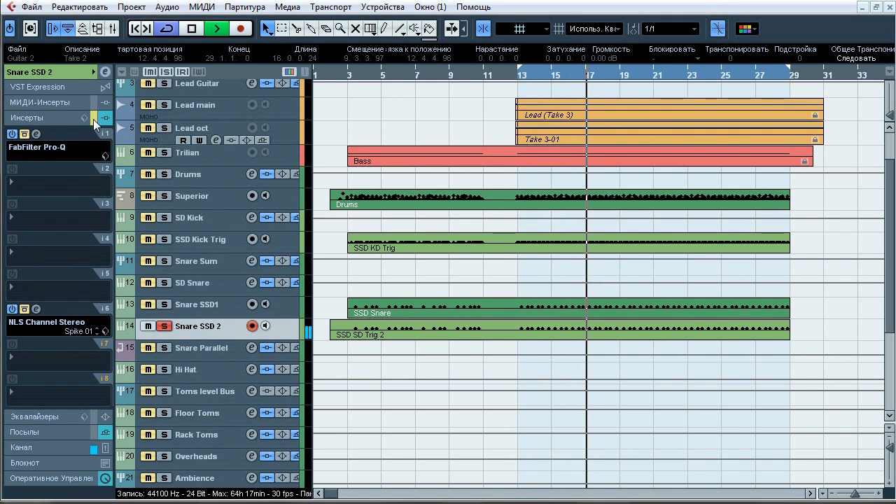
pyautogui.click(94, 117)
pyautogui.click(94, 117)
pyautogui.press('space')
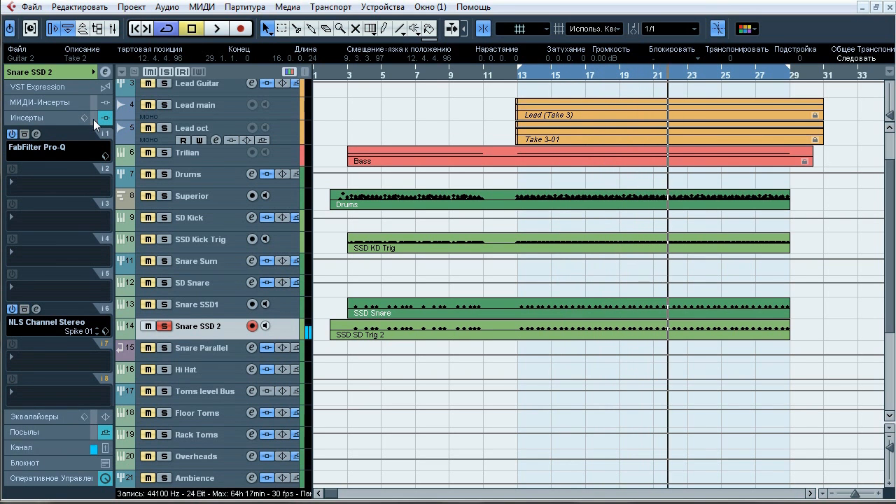
# Open the Pro-Q on Snare SSD 2 and audition its 10510 Hz band on its own during playback.
pyautogui.click(40, 133)
pyautogui.moveTo(253, 19); pyautogui.dragTo(240, 85)
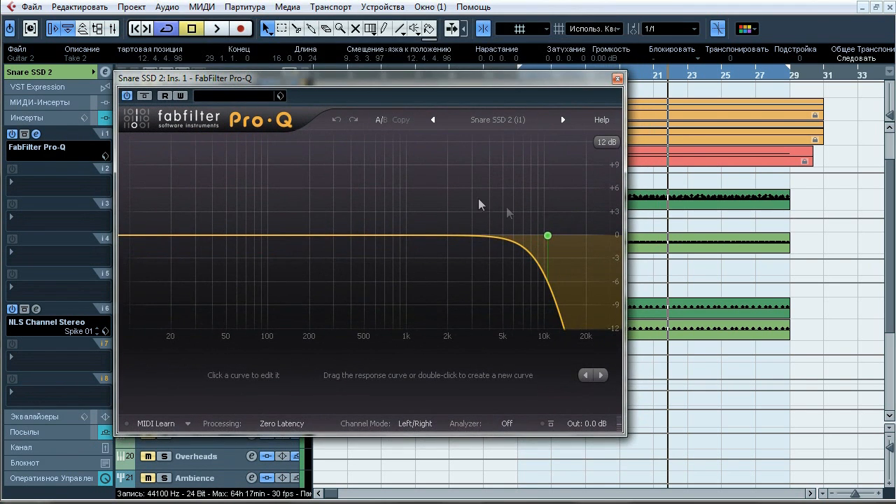
pyautogui.moveTo(546, 245)
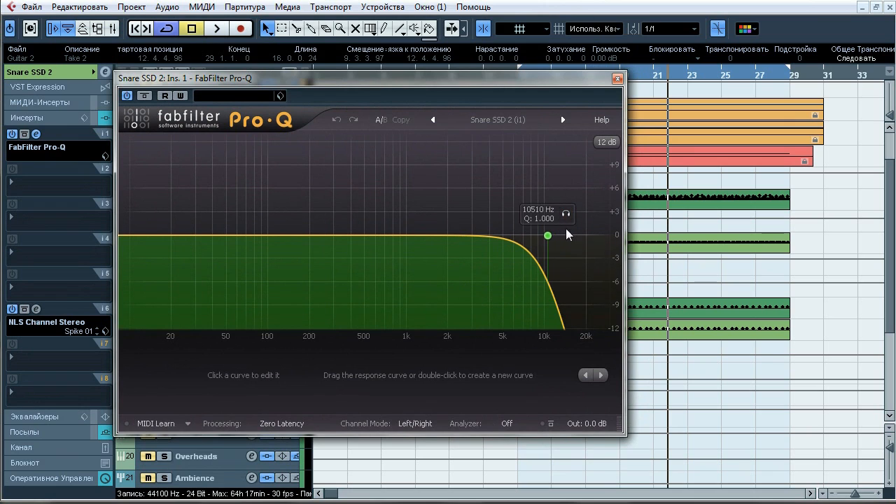
pyautogui.click(567, 215)
pyautogui.press('space')
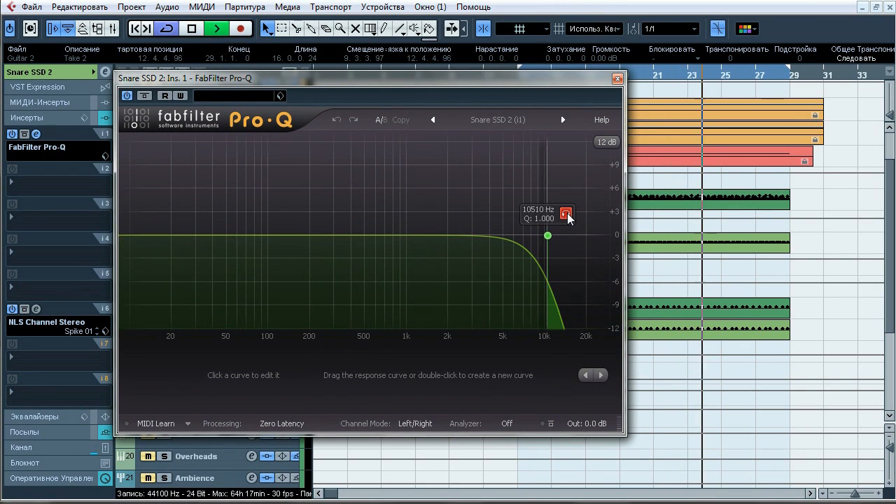
pyautogui.click(567, 214)
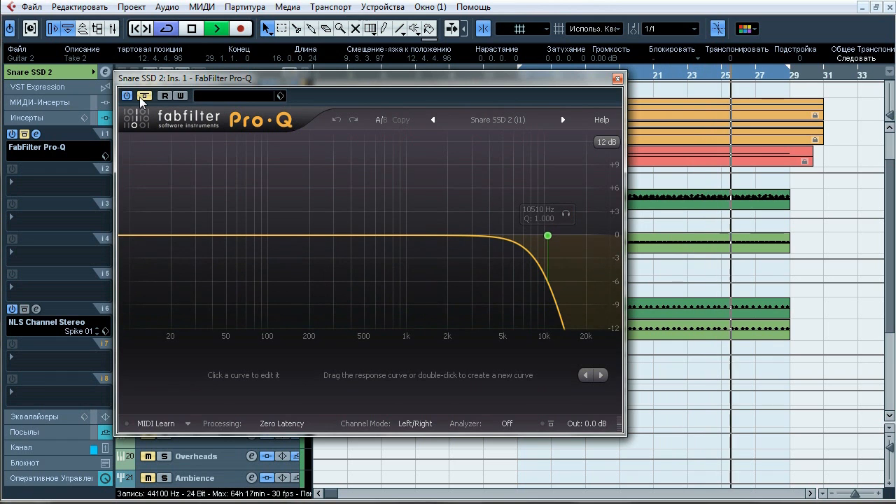
# Compare Snare SSD 2 with the Pro-Q bypassed and active, stop playback and close the plug-in.
pyautogui.click(141, 98)
pyautogui.click(141, 98)
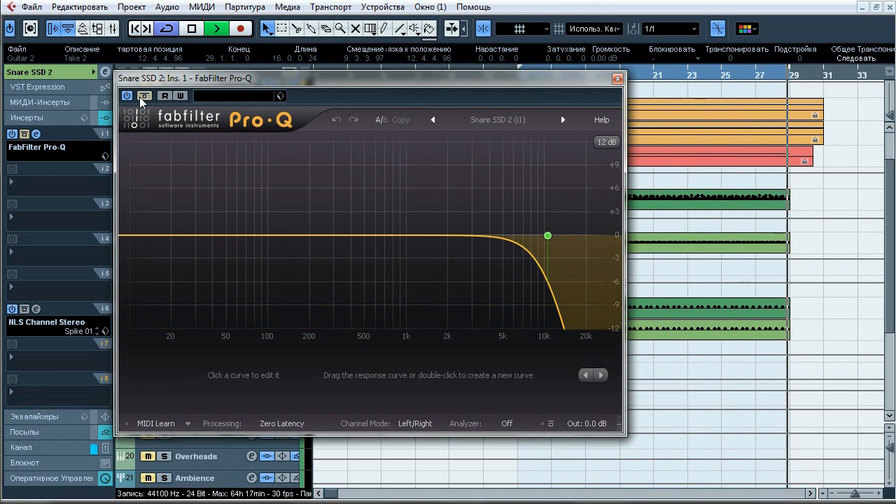
pyautogui.press('space')
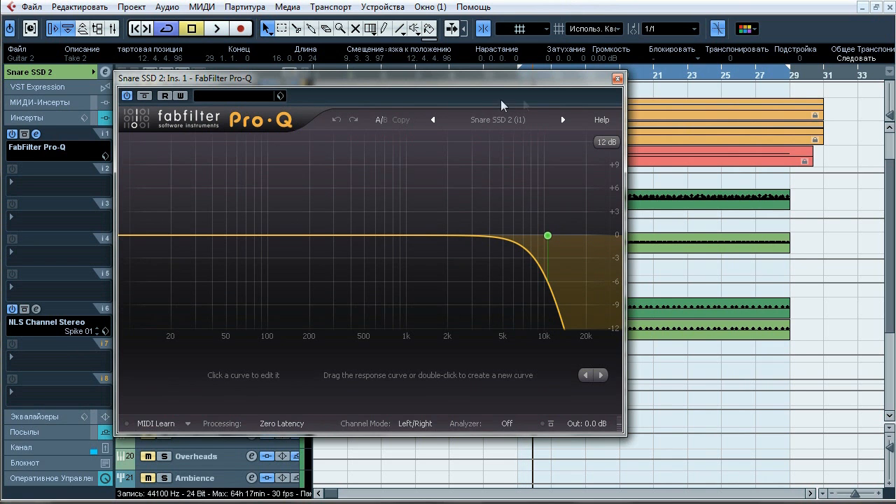
pyautogui.click(616, 79)
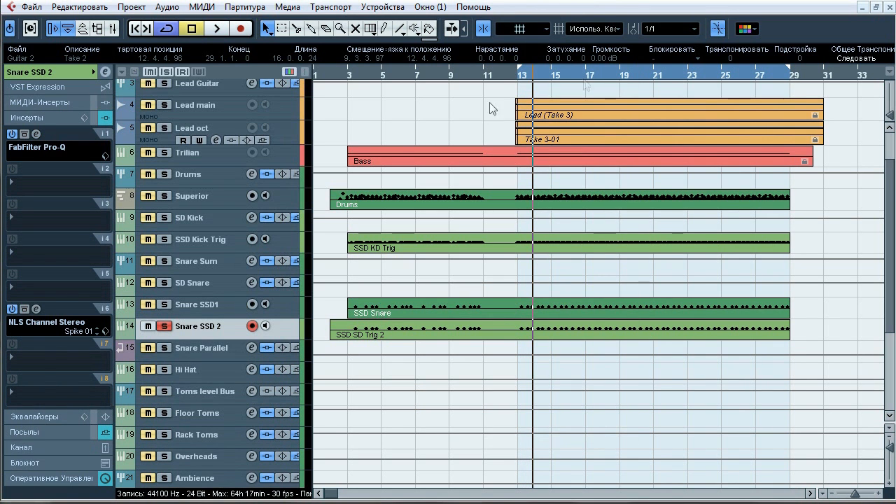
# Play Snare SSD 2 with its NLS Channel Stereo open, compare the plug-in bypassed and active, stop playback and close it.
pyautogui.click(35, 309)
pyautogui.moveTo(530, 12); pyautogui.dragTo(439, 37)
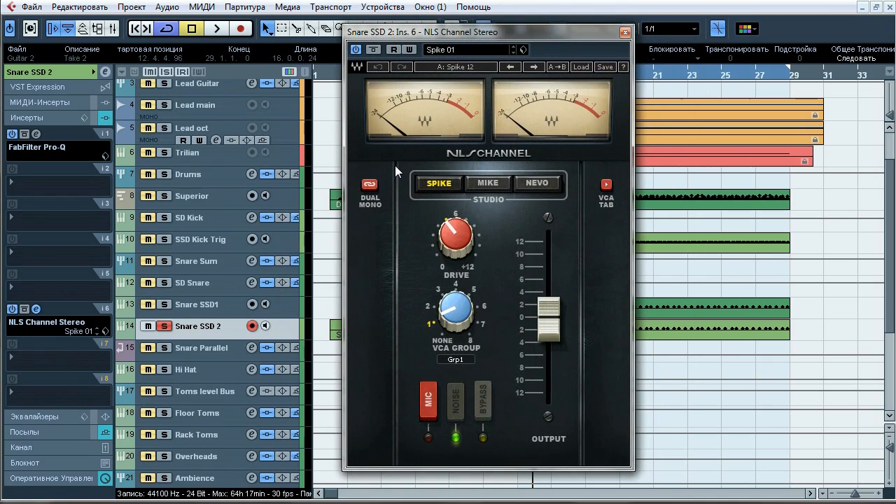
pyautogui.press('space')
pyautogui.click(376, 50)
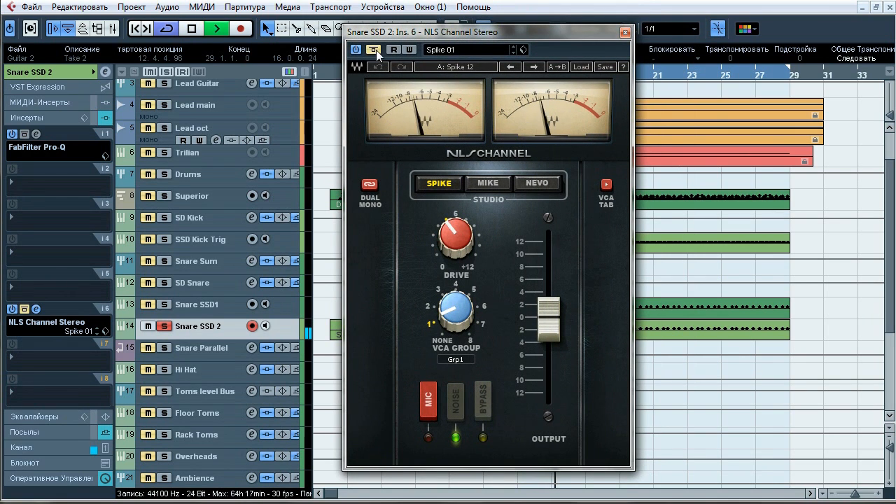
pyautogui.click(376, 49)
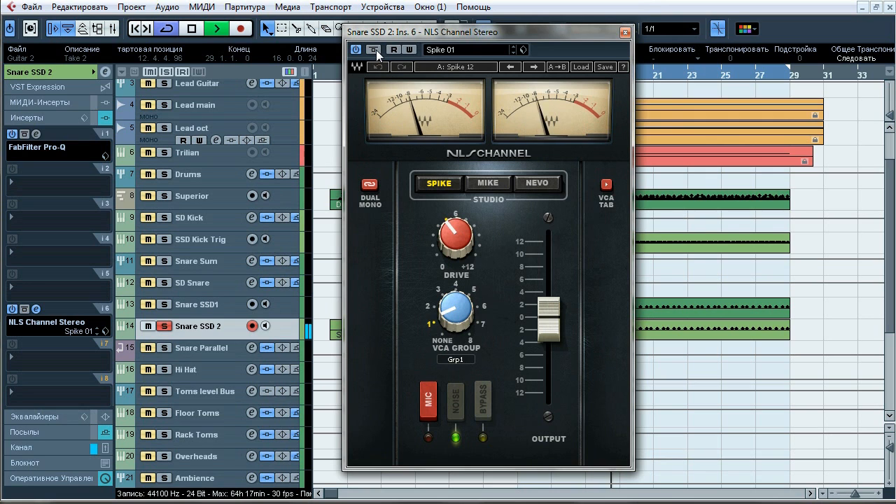
pyautogui.click(376, 50)
pyautogui.click(376, 50)
pyautogui.press('space')
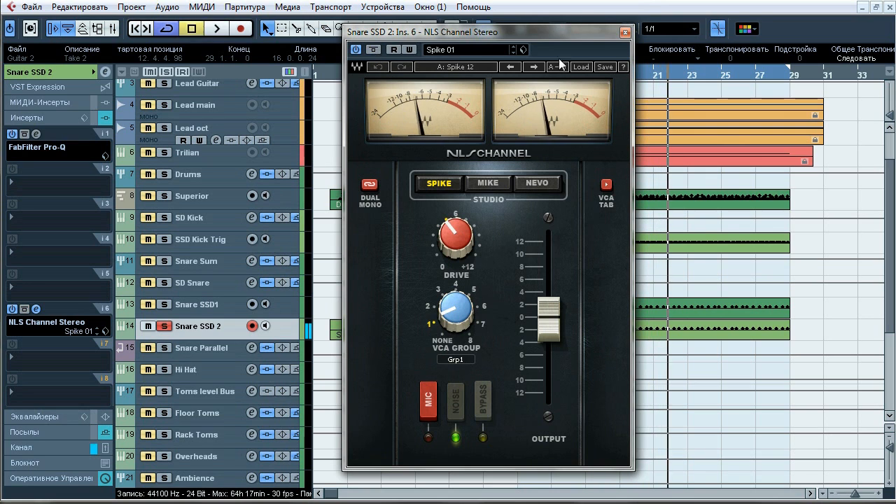
pyautogui.click(625, 33)
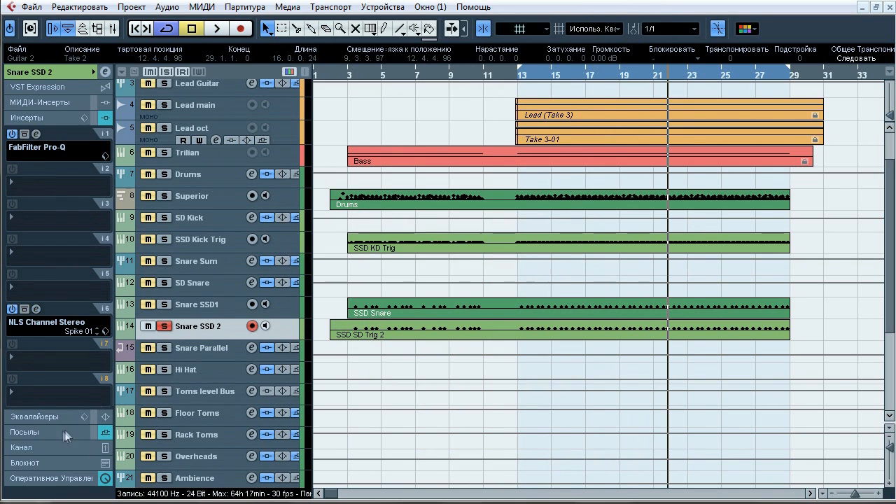
# Show the sends of Snare SSD 2 and remove the track's solo.
pyautogui.click(67, 432)
pyautogui.click(164, 326)
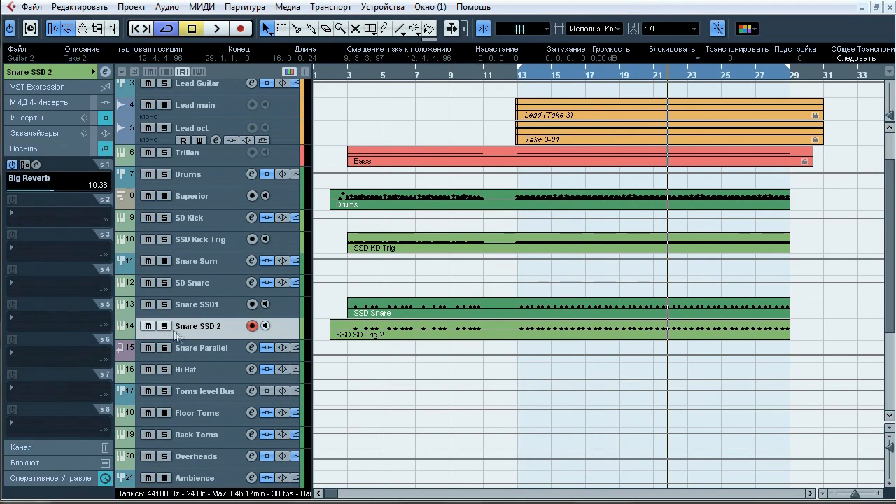
# Show the inserts of the Hi Hat track, examine the low-cut band in its Pro-Q, and close the plug-in.
pyautogui.click(190, 377)
pyautogui.click(50, 88)
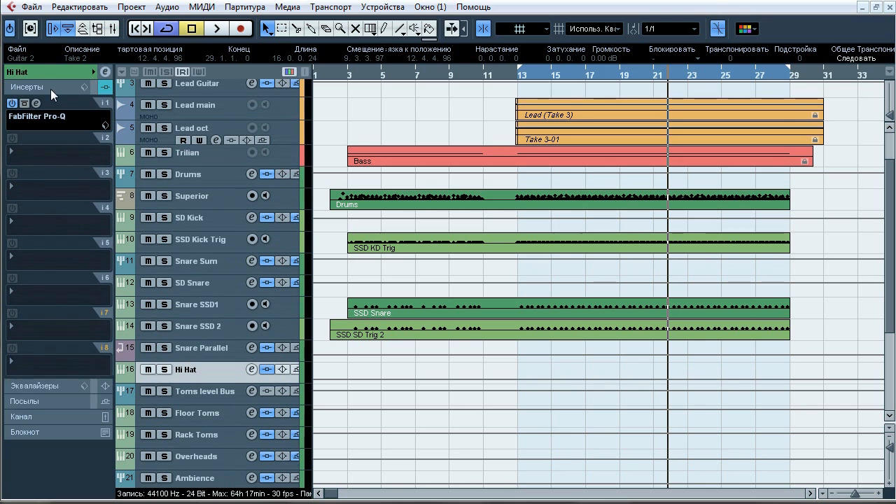
pyautogui.click(37, 104)
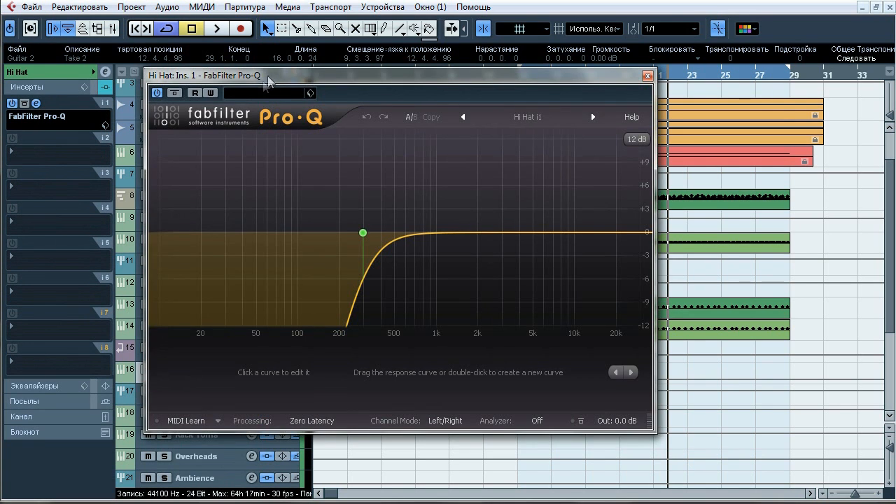
pyautogui.moveTo(269, 78); pyautogui.dragTo(256, 95)
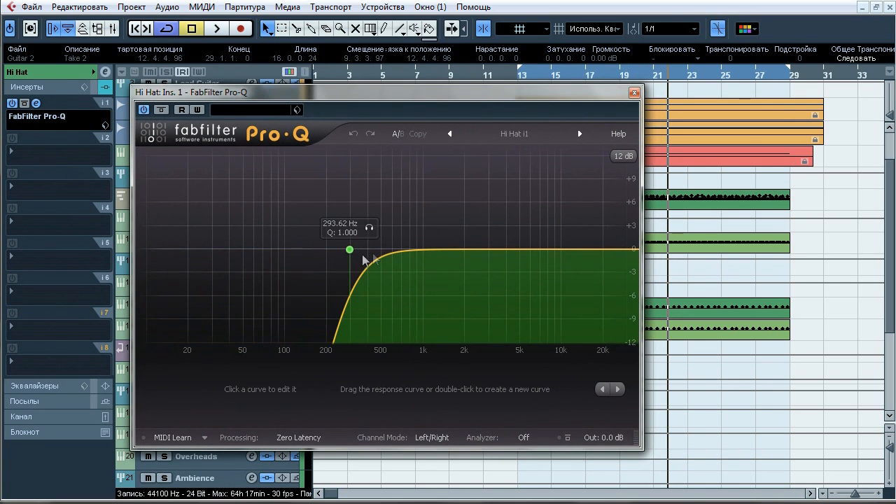
pyautogui.click(634, 93)
# Examine the Pro-Q and NLS Channel Stereo inserts on Floor Toms, and show the track's sends.
pyautogui.click(220, 419)
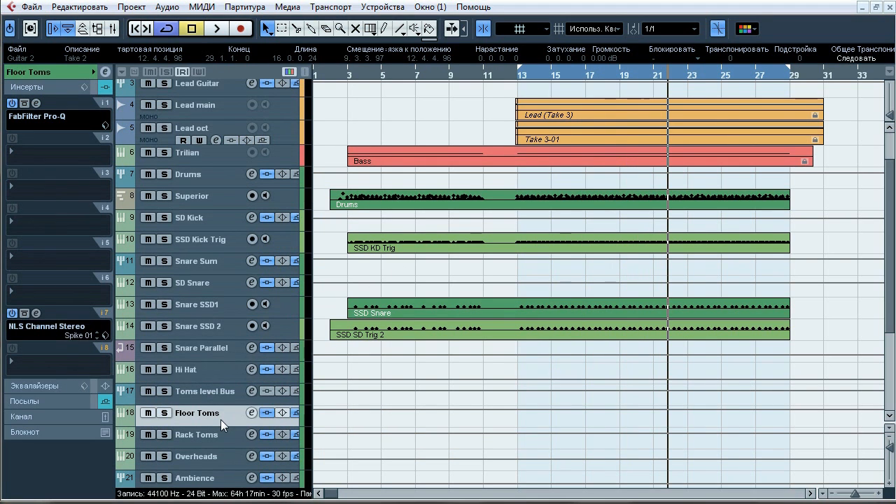
pyautogui.click(37, 103)
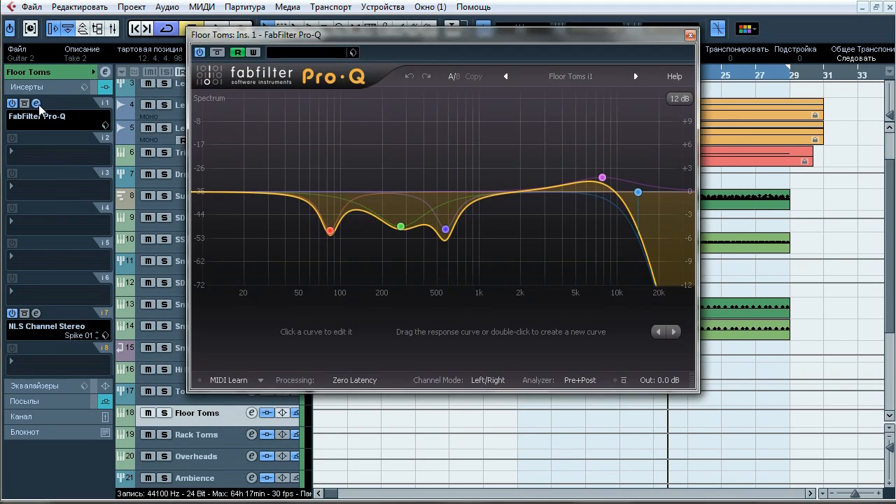
pyautogui.moveTo(281, 37); pyautogui.dragTo(233, 62)
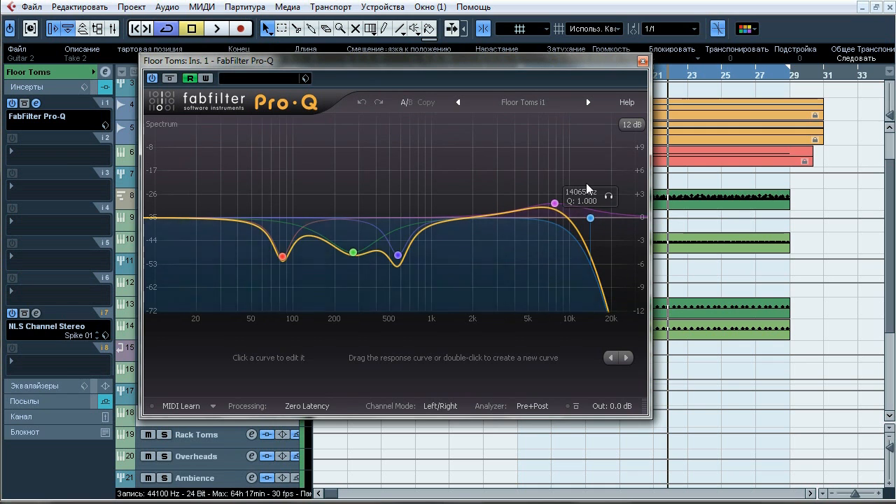
pyautogui.click(643, 61)
pyautogui.click(36, 313)
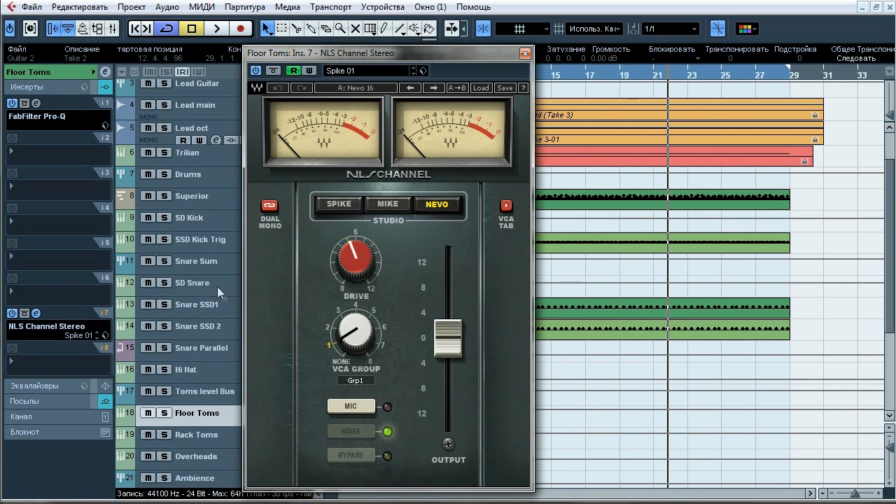
pyautogui.click(525, 54)
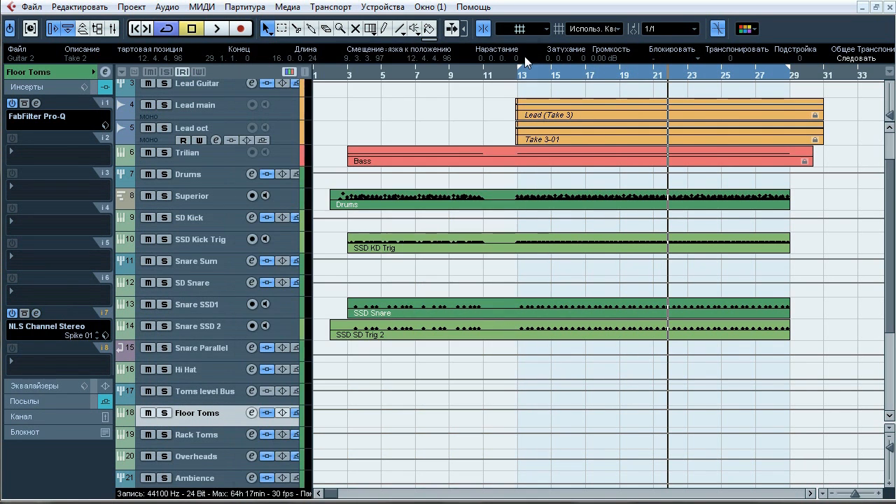
pyautogui.click(49, 401)
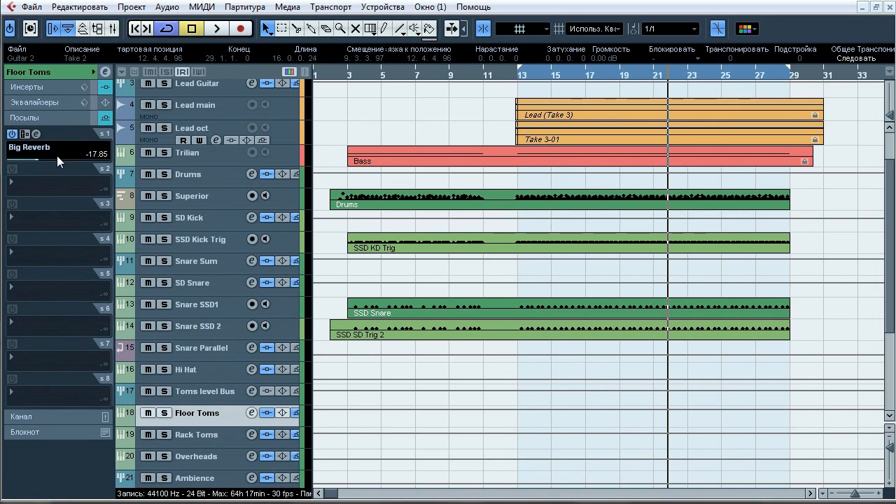
# Examine the Pro-Q, SSLComp Stereo and NLS Channel Stereo inserts on Rack Toms, and show the track's sends.
pyautogui.click(202, 434)
pyautogui.click(43, 89)
pyautogui.click(36, 103)
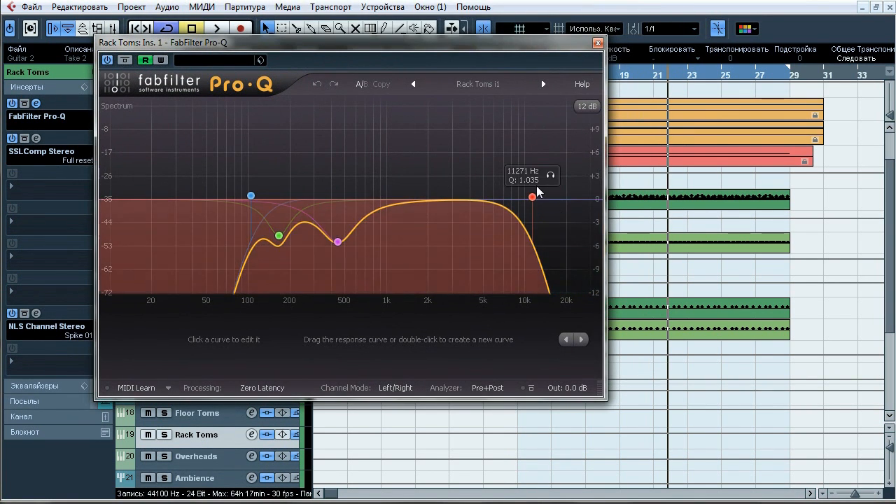
pyautogui.click(596, 44)
pyautogui.click(36, 138)
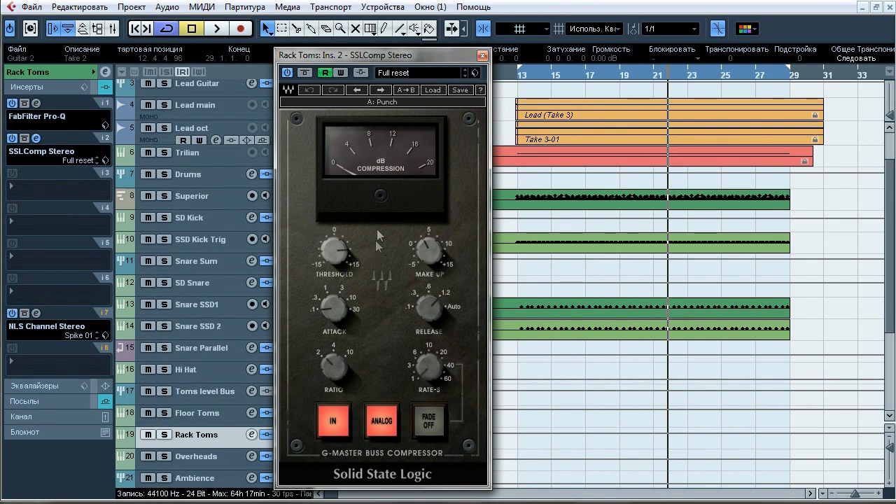
pyautogui.click(481, 56)
pyautogui.click(36, 313)
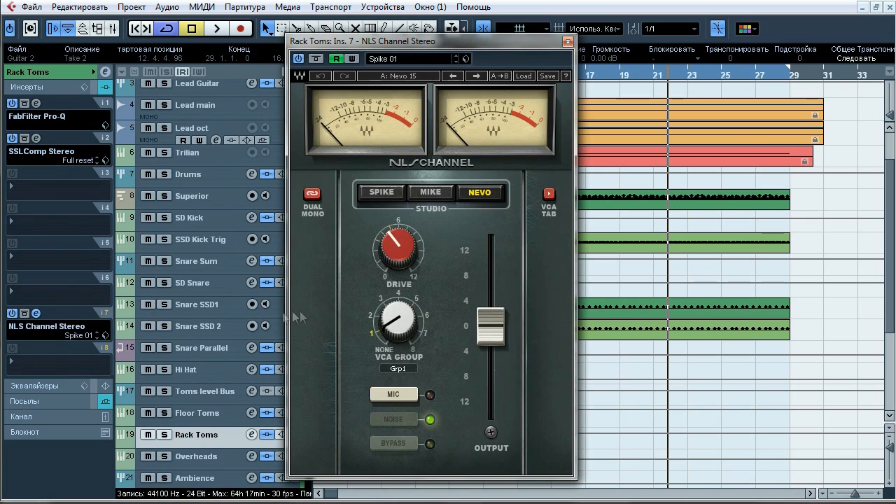
pyautogui.click(567, 42)
pyautogui.click(59, 401)
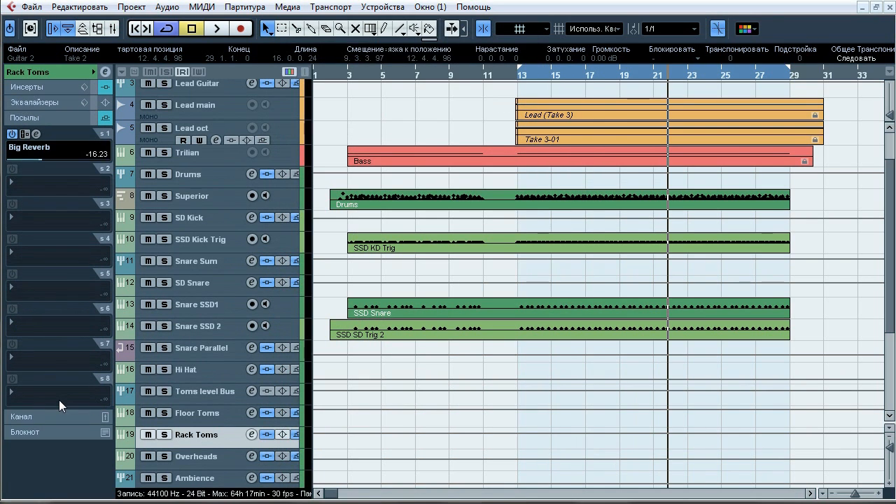
# Check the output routing of the Floor Toms and Rack Toms tracks, and inspect the inserts of Toms level Bus.
pyautogui.click(204, 417)
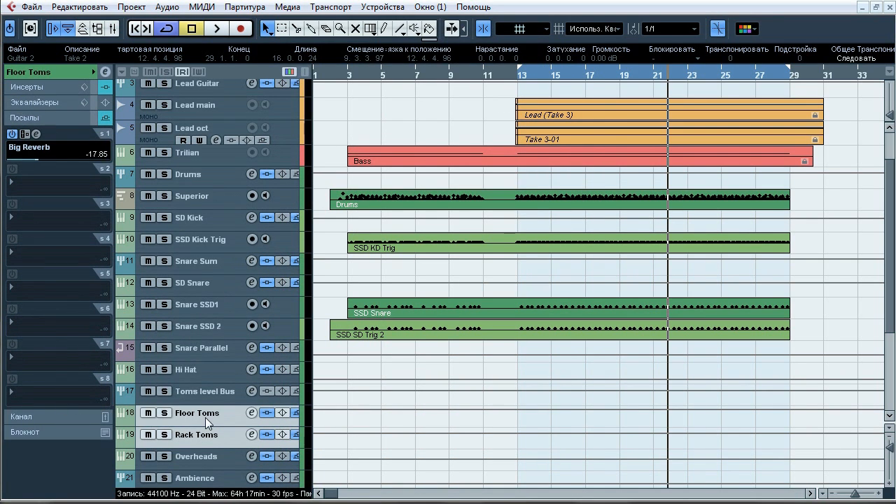
pyautogui.click(51, 73)
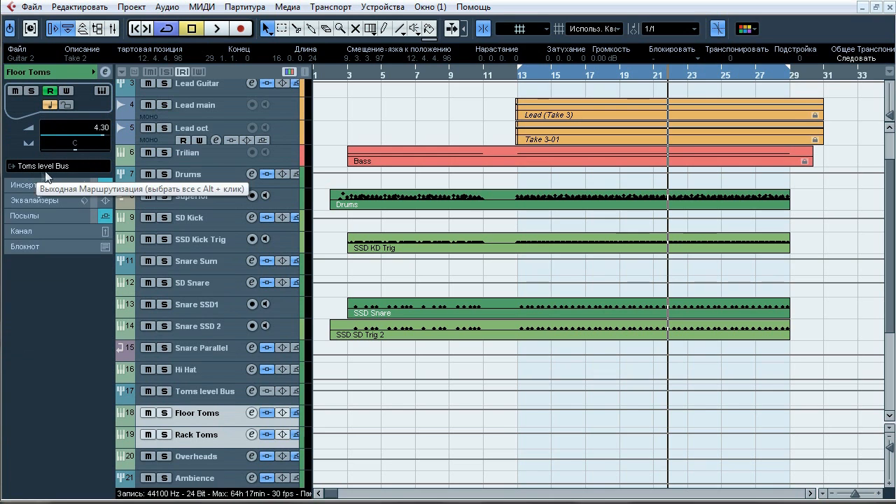
pyautogui.click(210, 393)
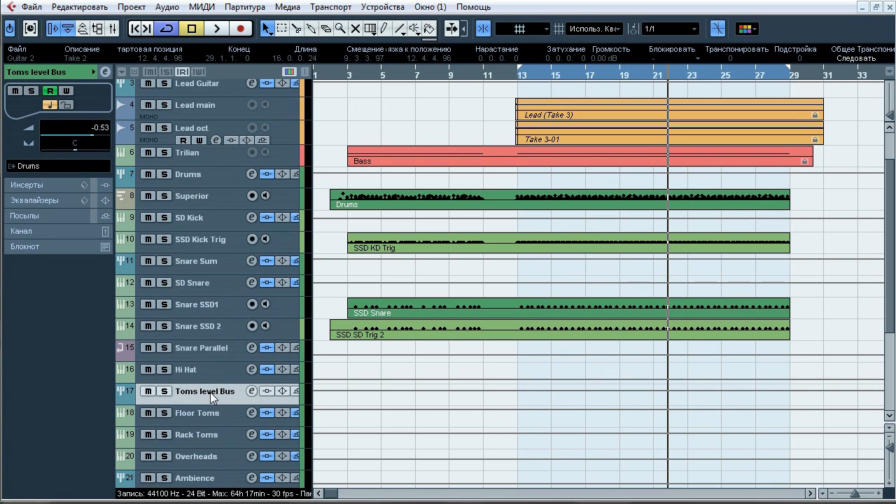
pyautogui.click(57, 185)
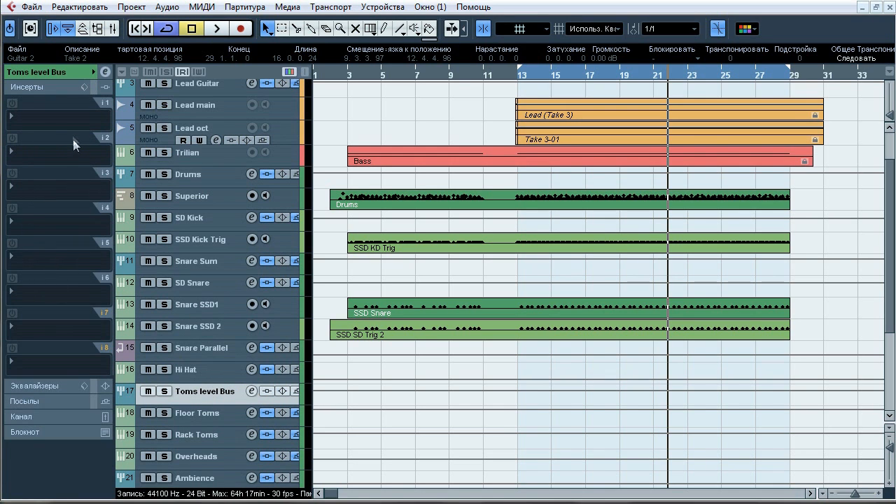
pyautogui.click(73, 75)
# Move the playback position to bar 13, and select and solo the Overheads track.
pyautogui.click(516, 76)
pyautogui.moveTo(890, 207); pyautogui.dragTo(889, 250)
pyautogui.click(182, 356)
pyautogui.click(165, 356)
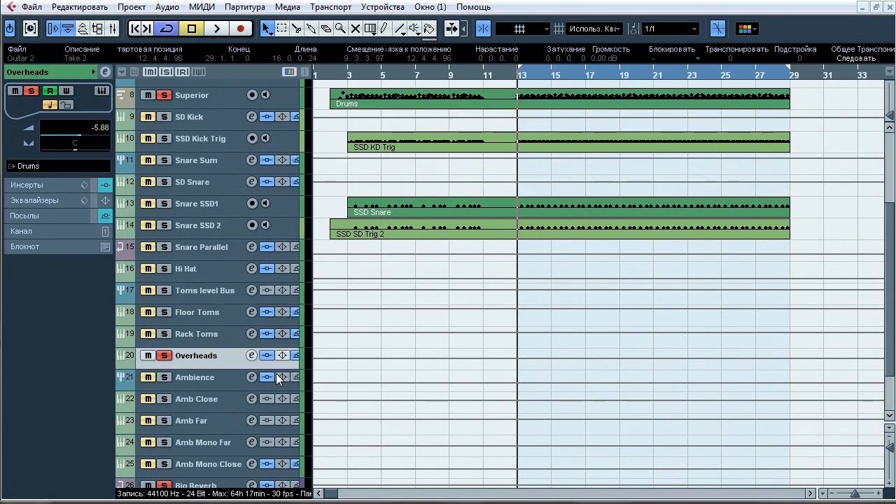
# Play the soloed Overheads and compare the sound with all of the track's inserts active and bypassed.
pyautogui.press('space')
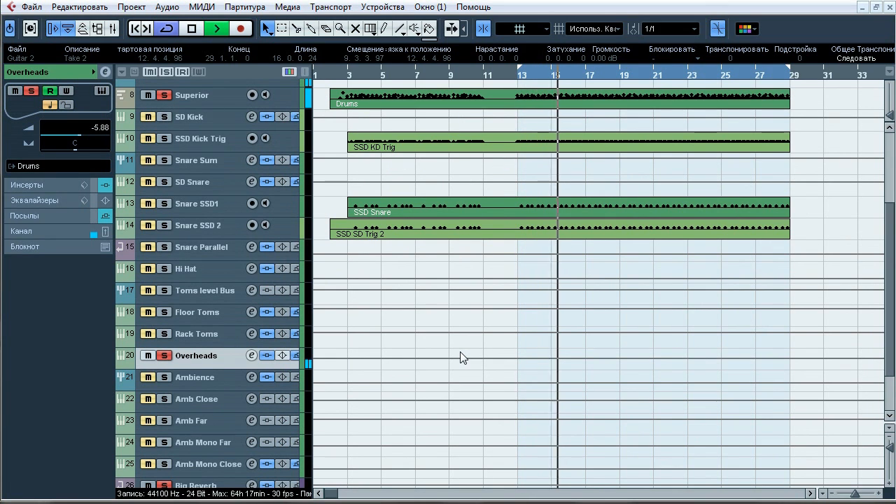
pyautogui.click(268, 356)
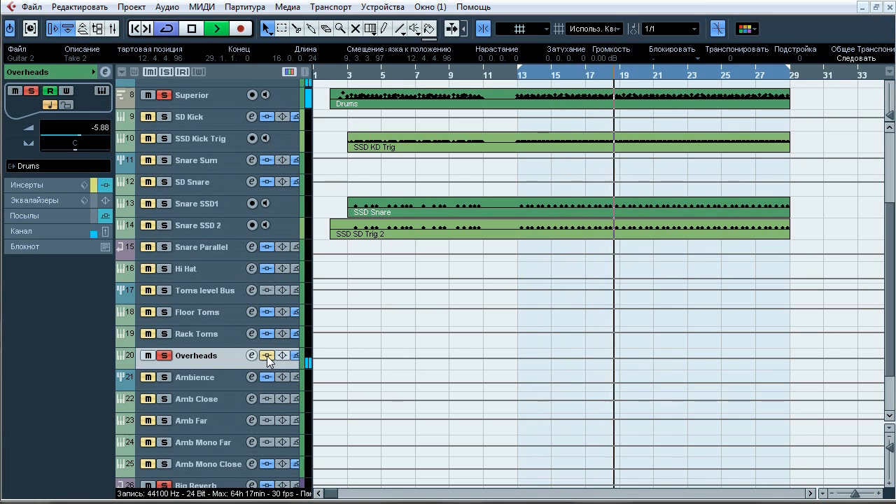
pyautogui.click(266, 356)
pyautogui.click(270, 353)
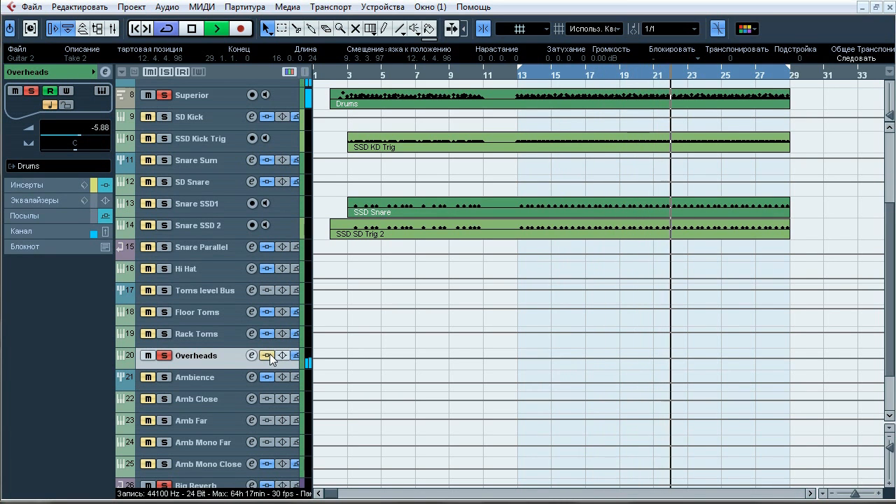
pyautogui.click(270, 354)
pyautogui.click(270, 354)
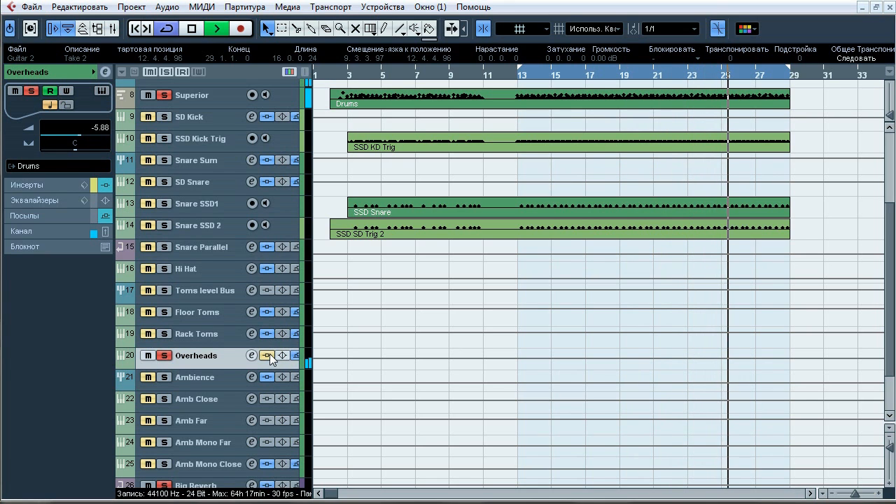
pyautogui.click(269, 354)
pyautogui.press('space')
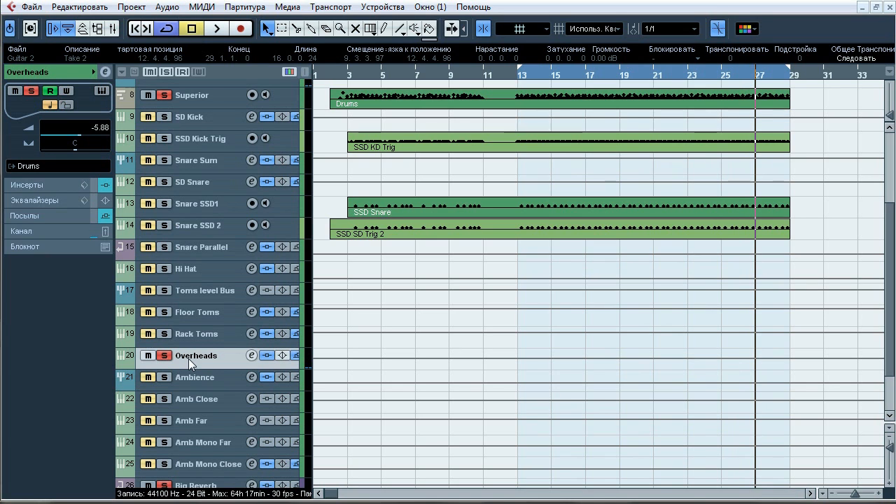
# Examine the Pro-Q insert on Overheads during playback, auditioning the low-cut band and the high-frequency boost band.
pyautogui.click(33, 185)
pyautogui.click(37, 102)
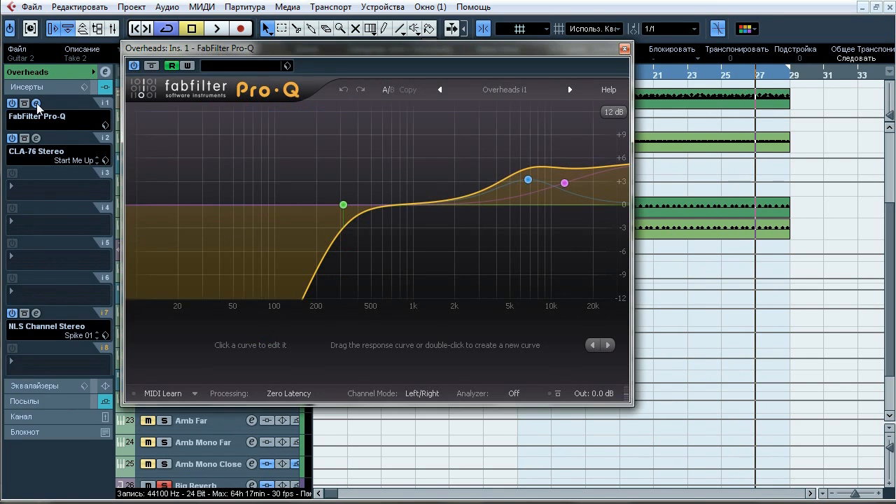
pyautogui.moveTo(203, 46); pyautogui.dragTo(208, 61)
pyautogui.press('space')
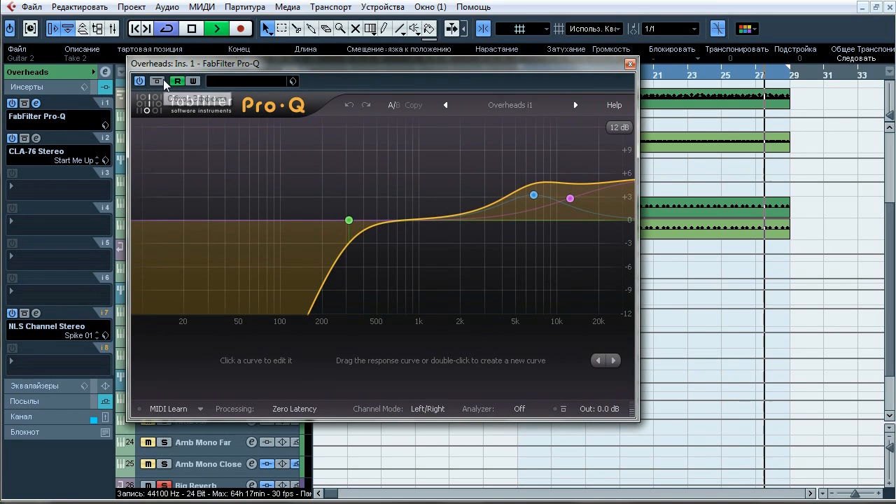
pyautogui.click(163, 79)
pyautogui.moveTo(363, 197)
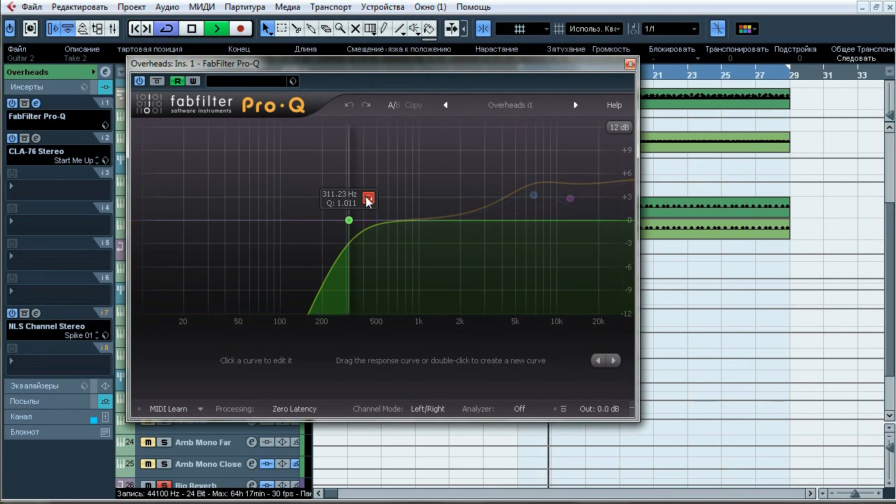
pyautogui.moveTo(554, 170)
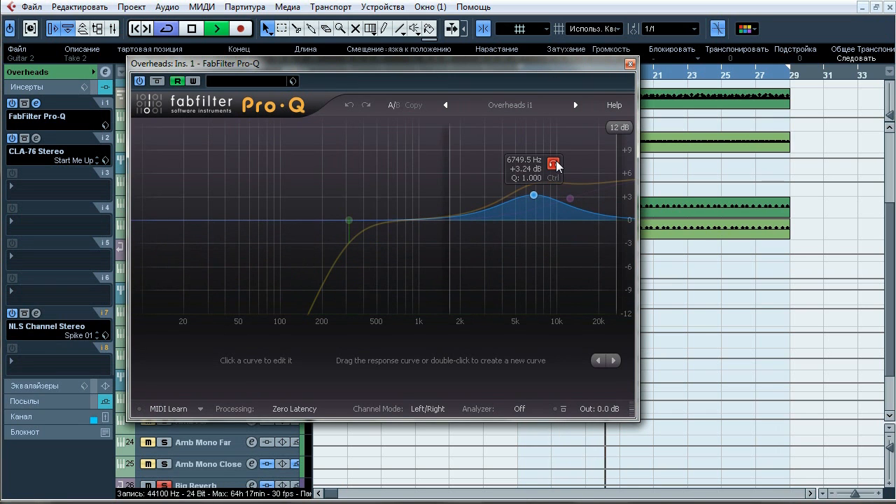
pyautogui.moveTo(570, 199)
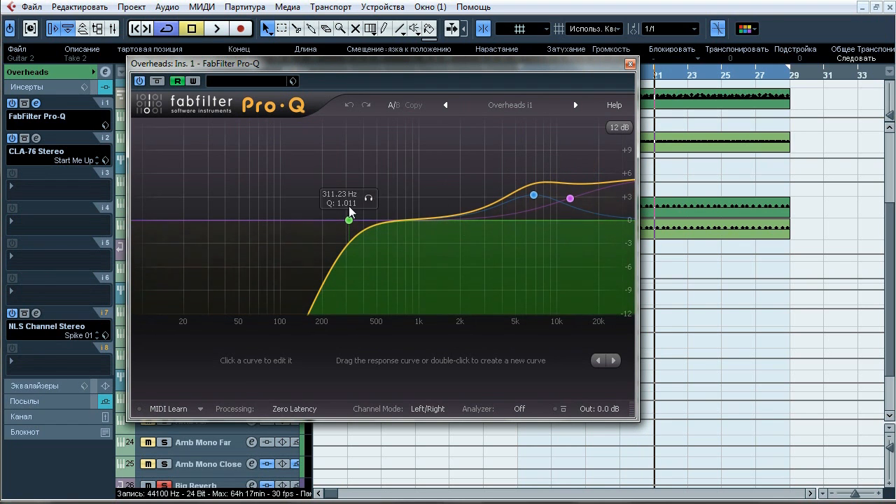
pyautogui.click(629, 64)
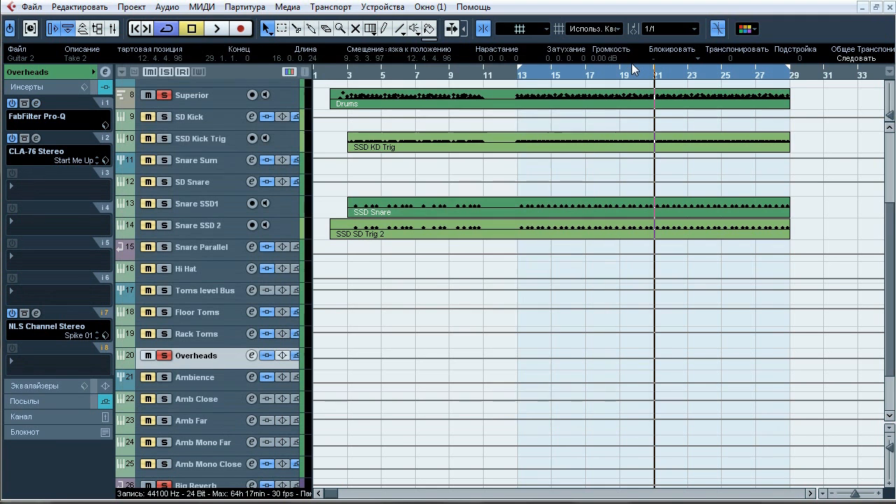
# Examine the CLA-76 Stereo insert on Overheads, comparing the playback with the compressor active and bypassed.
pyautogui.click(56, 144)
pyautogui.moveTo(334, 82); pyautogui.dragTo(303, 93)
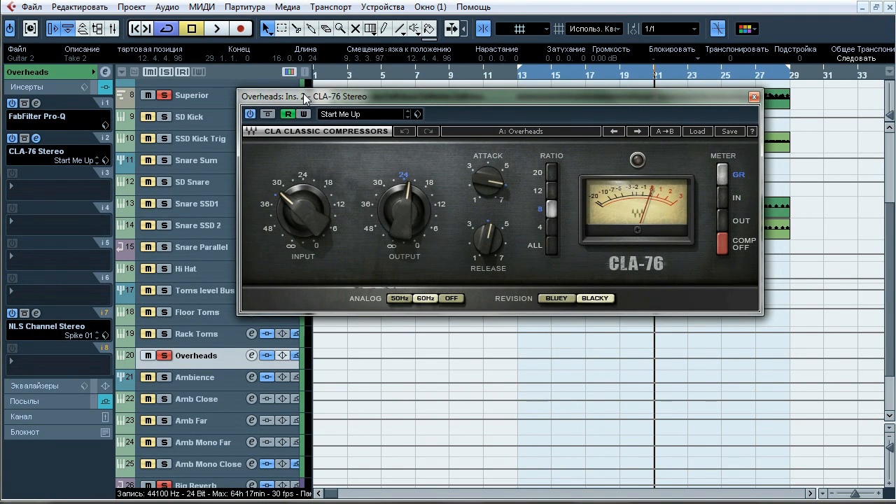
pyautogui.press('space')
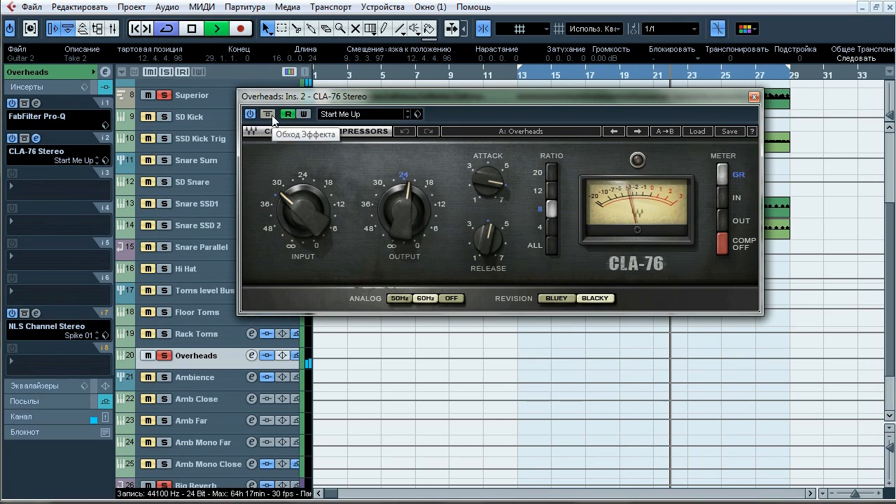
pyautogui.click(267, 114)
pyautogui.click(271, 117)
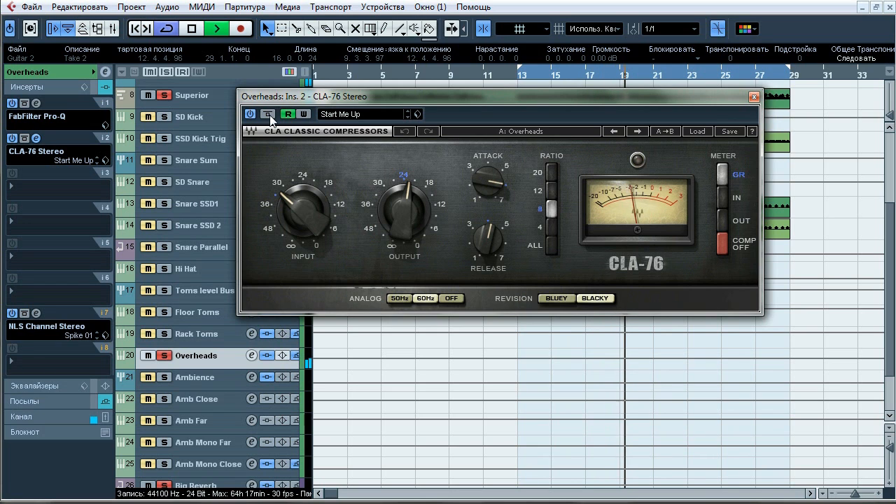
pyautogui.press('space')
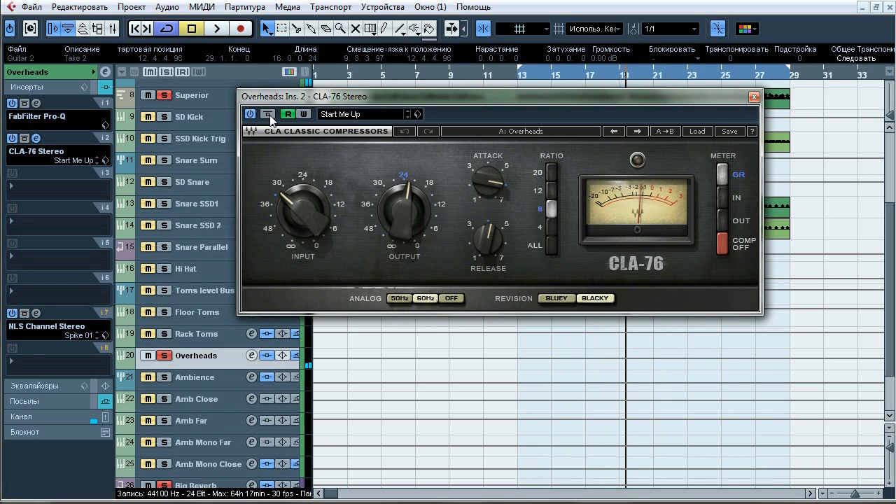
pyautogui.click(754, 97)
# Compare Overheads with its NLS Channel Stereo insert active and bypassed during playback, and show the track's sends.
pyautogui.click(36, 313)
pyautogui.moveTo(568, 73); pyautogui.dragTo(523, 38)
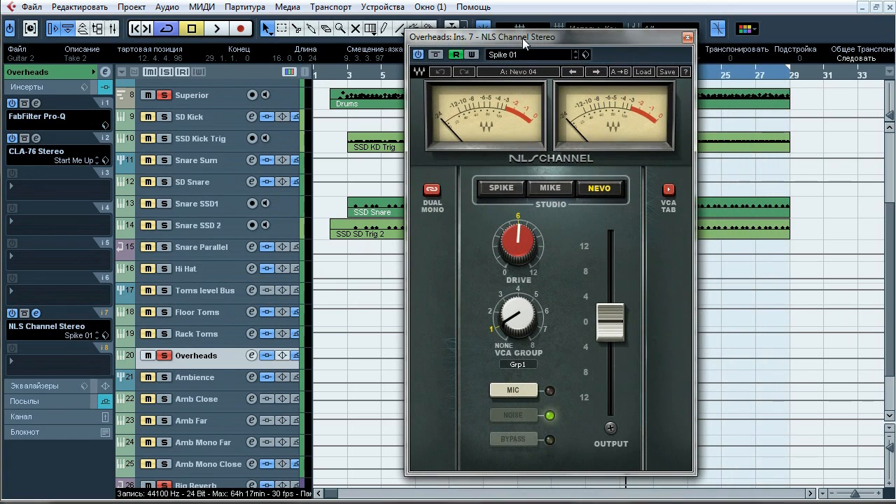
pyautogui.click(436, 54)
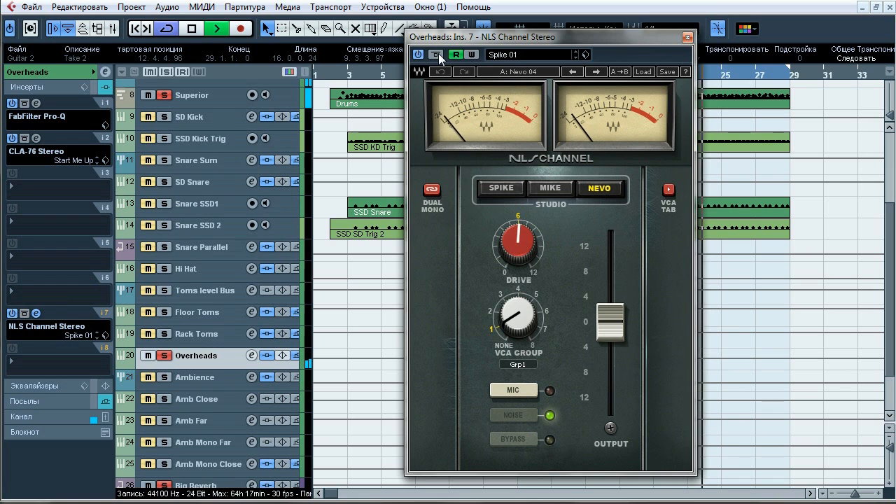
pyautogui.click(437, 54)
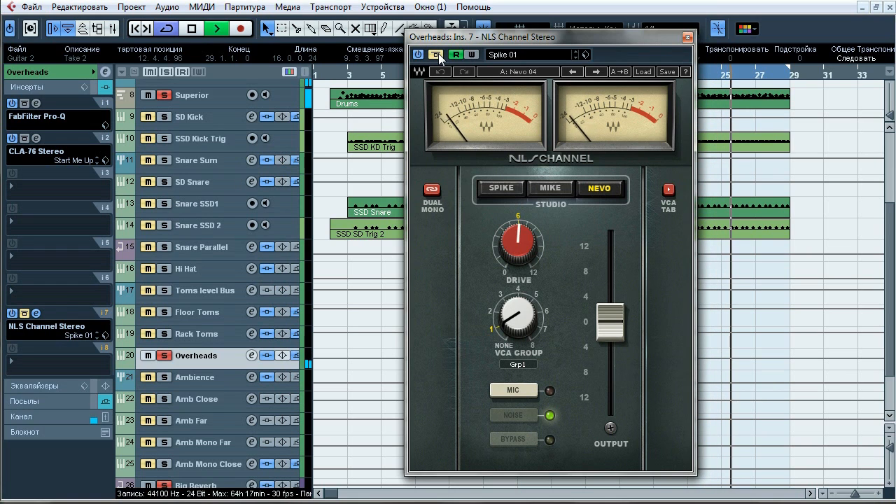
pyautogui.click(439, 54)
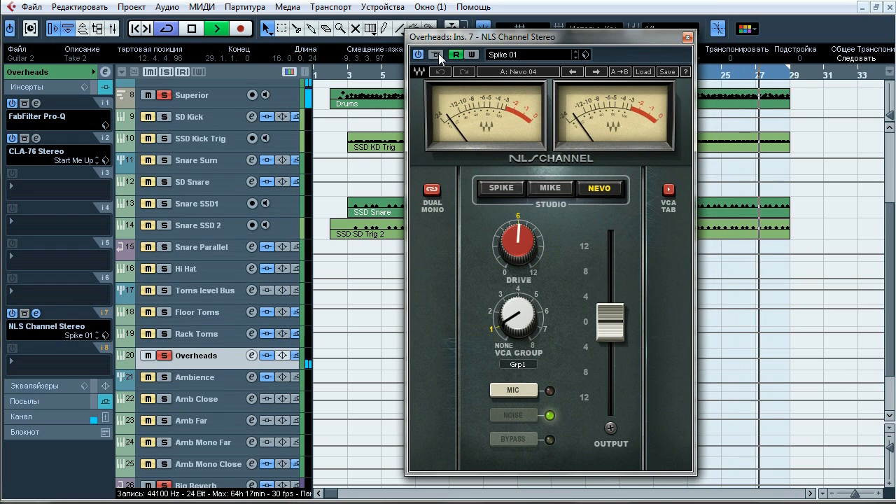
pyautogui.click(439, 53)
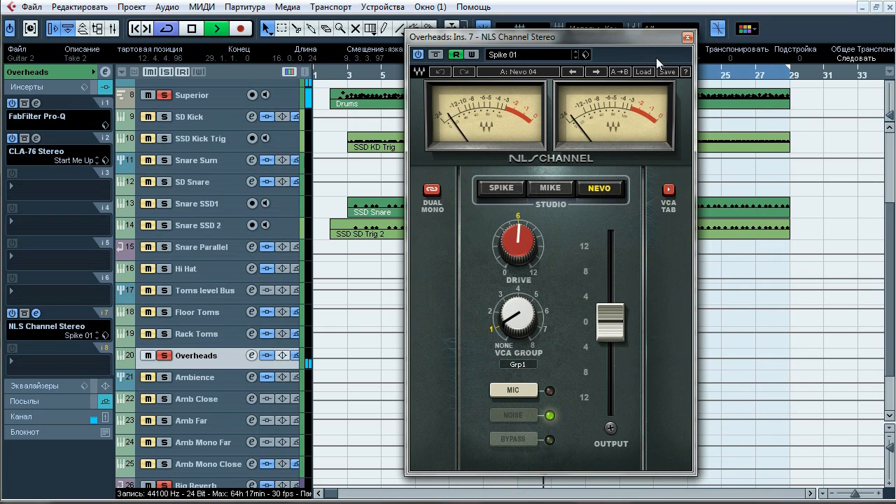
pyautogui.press('space')
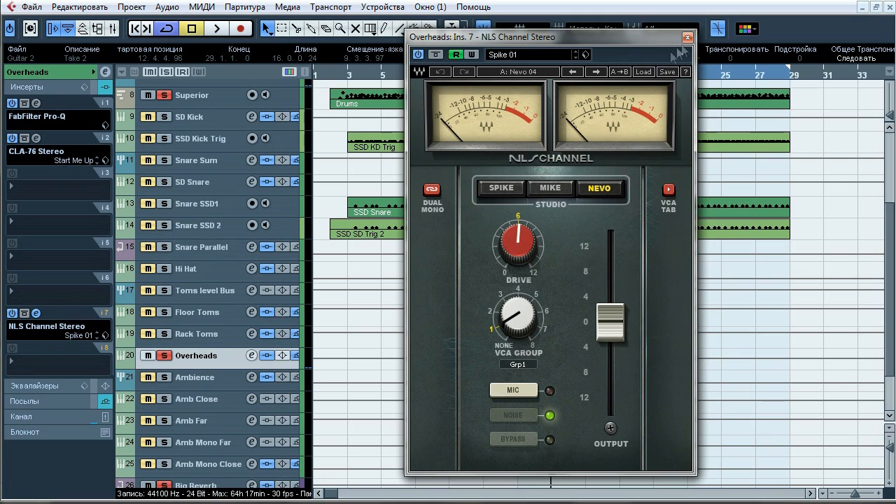
pyautogui.click(688, 37)
pyautogui.click(44, 400)
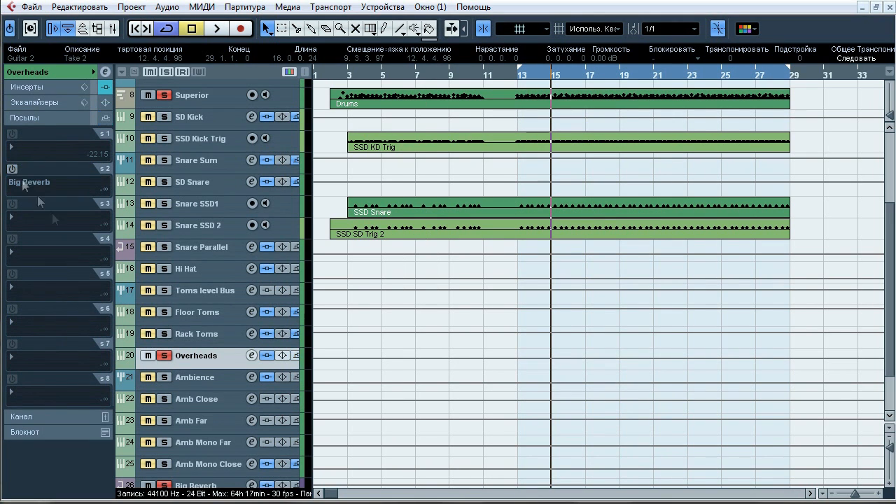
# Unsolo Overheads, solo the Ambience group and start playback.
pyautogui.click(168, 356)
pyautogui.moveTo(888, 294); pyautogui.dragTo(889, 318)
pyautogui.click(165, 319)
pyautogui.click(516, 75)
pyautogui.press('space')
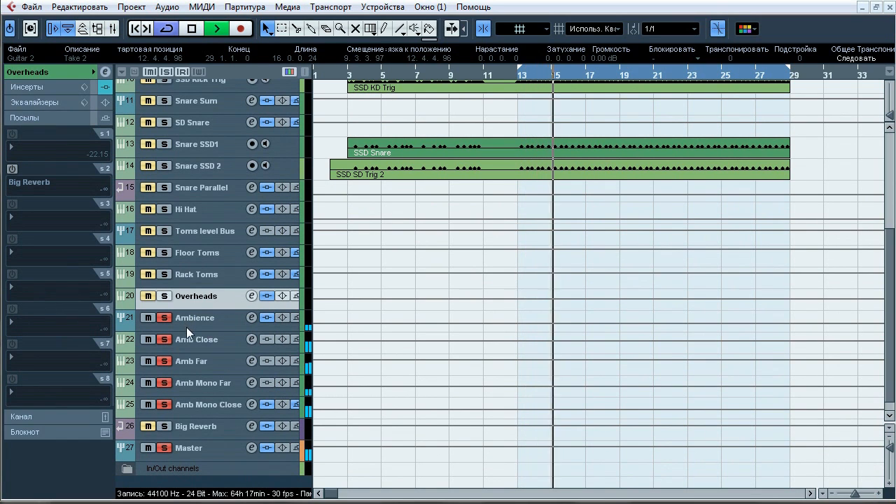
# Compare the ambience sound with the inserts of Ambience and Amb Mono Close bypassed and active, and stop playback.
pyautogui.click(267, 317)
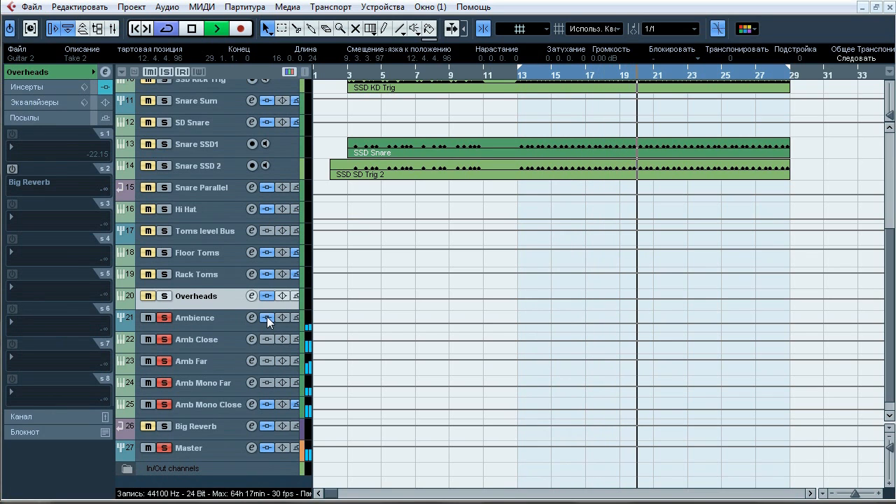
pyautogui.click(267, 404)
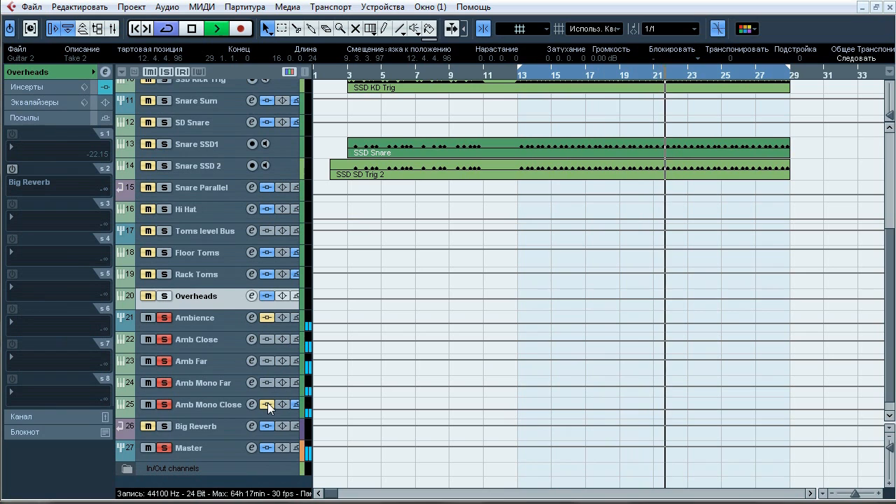
pyautogui.click(269, 404)
pyautogui.click(268, 321)
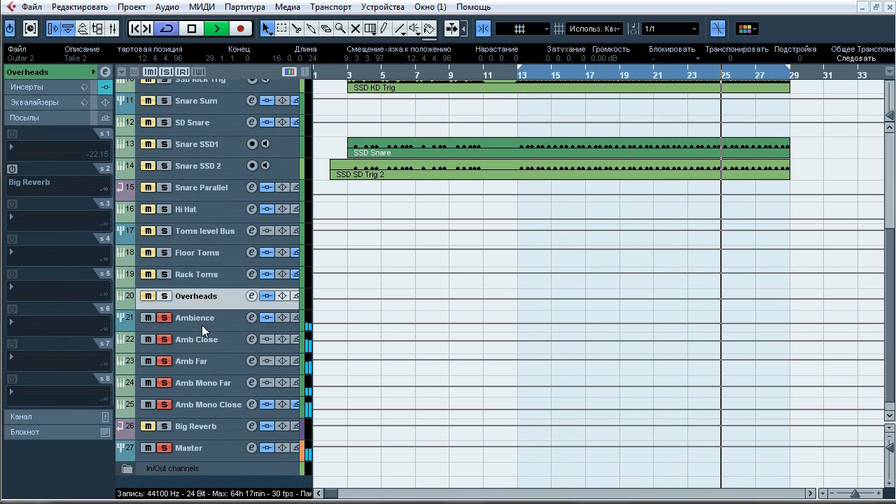
pyautogui.press('space')
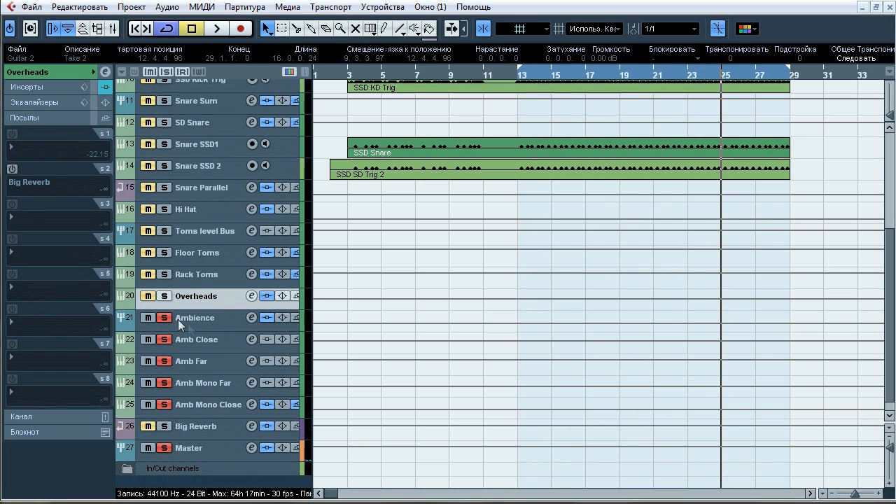
# Unsolo Ambience, select the tracks Amb Close through Amb Mono Far, and show their inserts.
pyautogui.click(170, 319)
pyautogui.click(201, 341)
pyautogui.keyDown('shift'); pyautogui.click(205, 385); pyautogui.keyUp('shift')
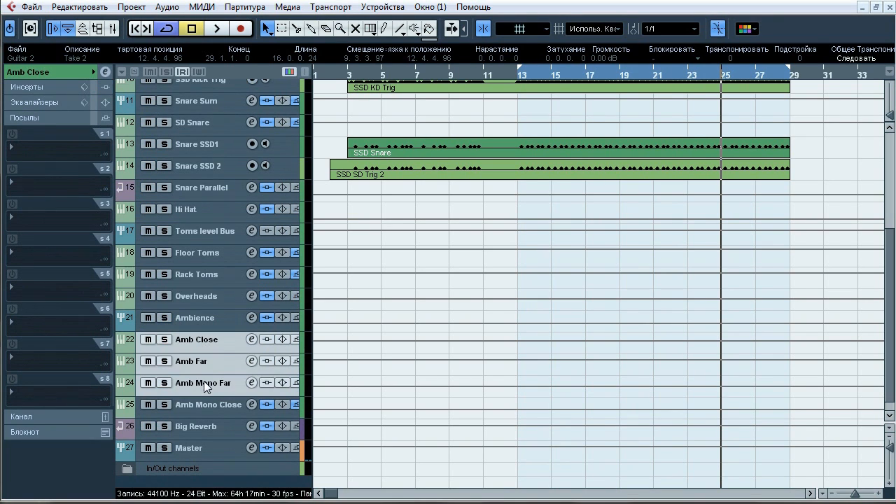
pyautogui.click(53, 87)
# Solo the Amb Mono Close track and compare its playback with all of its inserts bypassed and active.
pyautogui.click(219, 410)
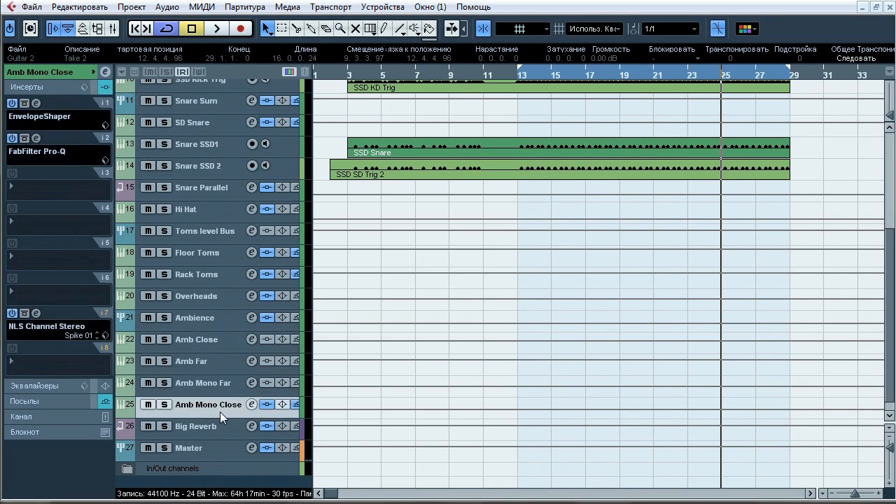
pyautogui.click(166, 407)
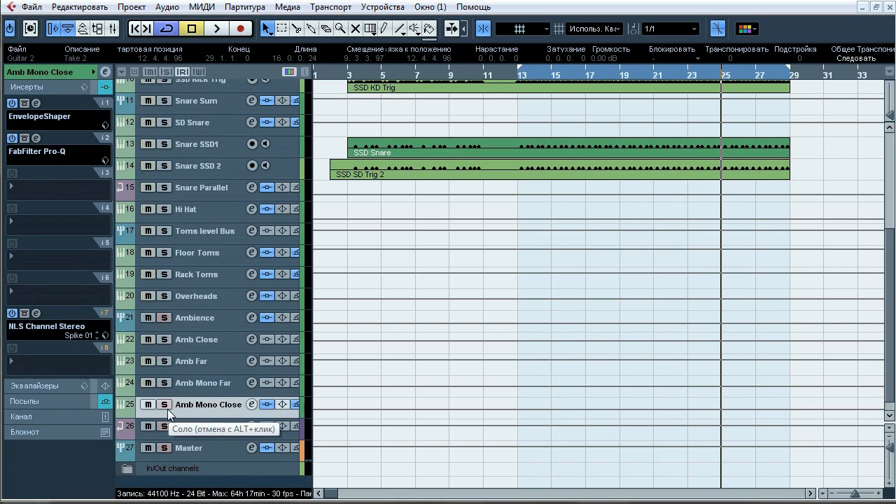
pyautogui.press('space')
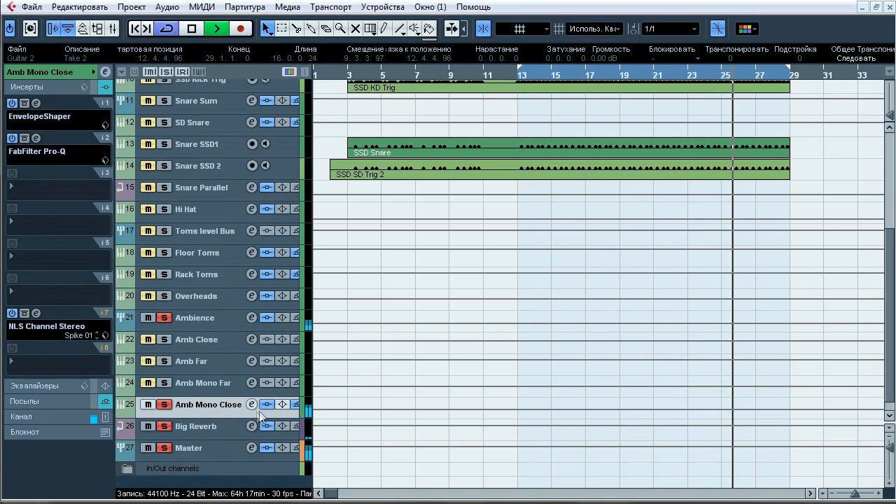
pyautogui.click(268, 406)
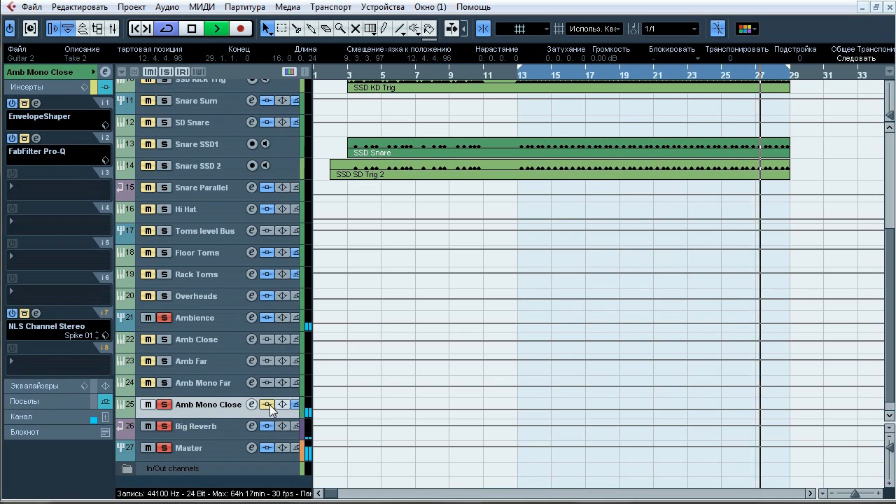
pyautogui.click(269, 404)
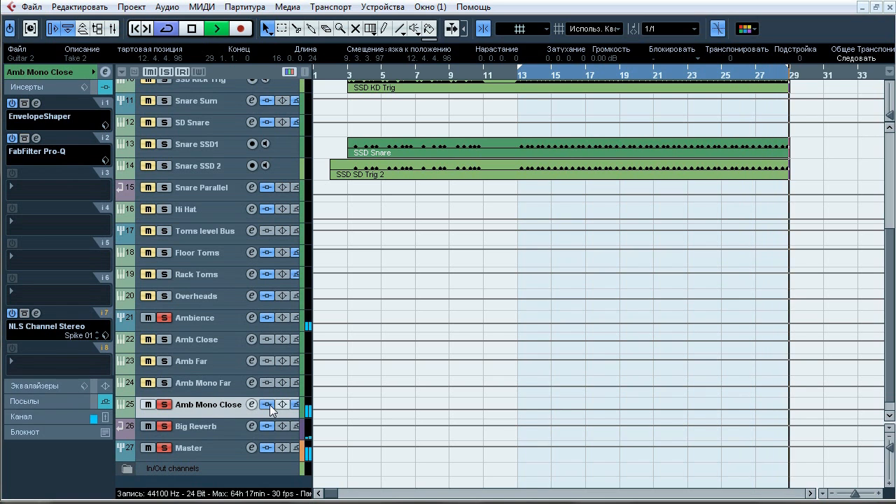
pyautogui.click(269, 405)
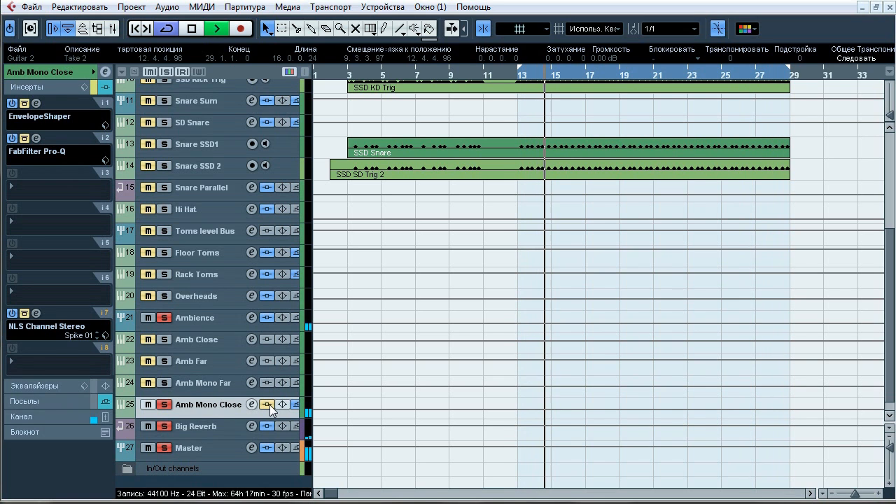
pyautogui.click(268, 405)
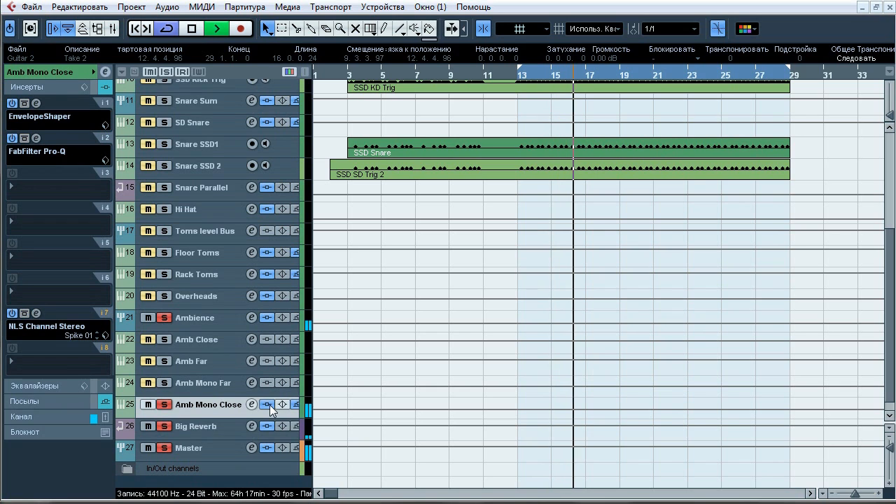
# Stop playback, switch the solo from Amb Mono Close alone to the whole Ambience group, and restart playback.
pyautogui.press('space')
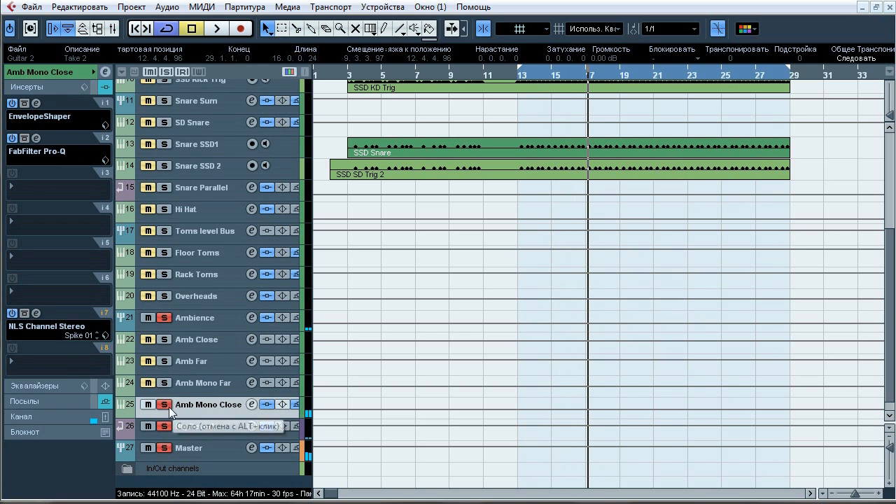
pyautogui.click(168, 405)
pyautogui.click(168, 319)
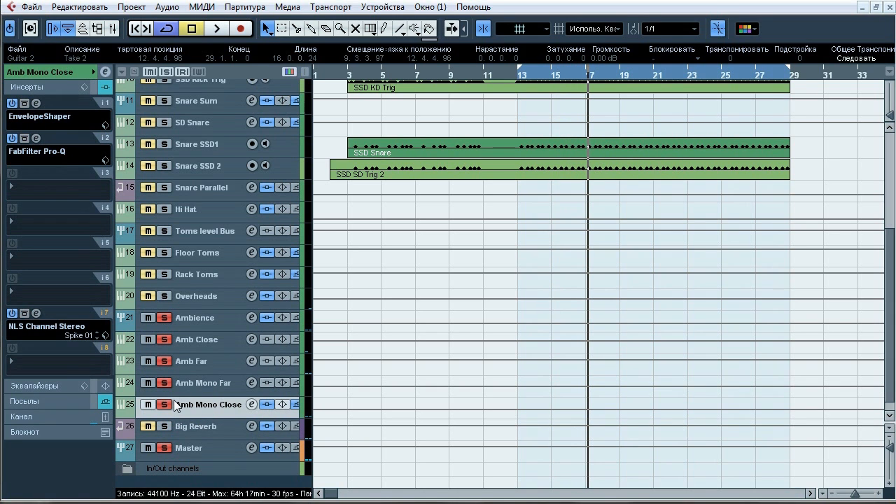
pyautogui.press('space')
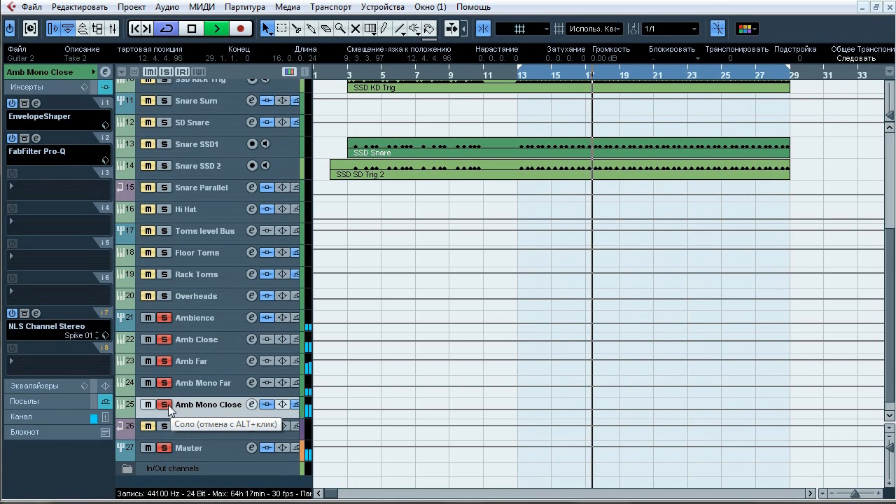
# Compare the Ambience group's playback without and with the Amb Mono Close track soloed, and stop playback.
pyautogui.click(168, 404)
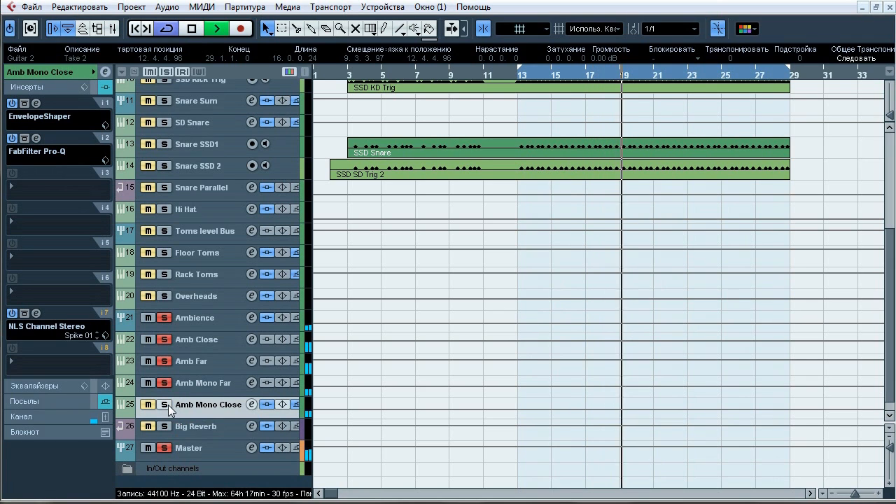
pyautogui.click(168, 405)
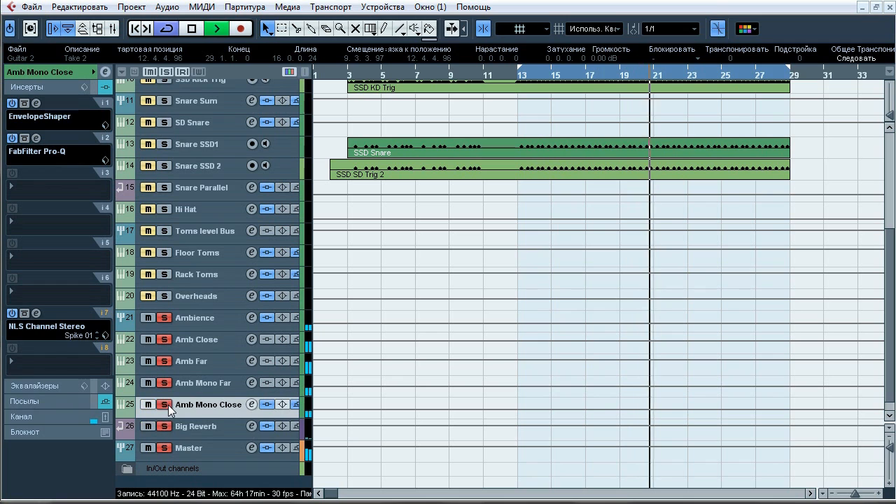
pyautogui.click(163, 405)
pyautogui.click(164, 405)
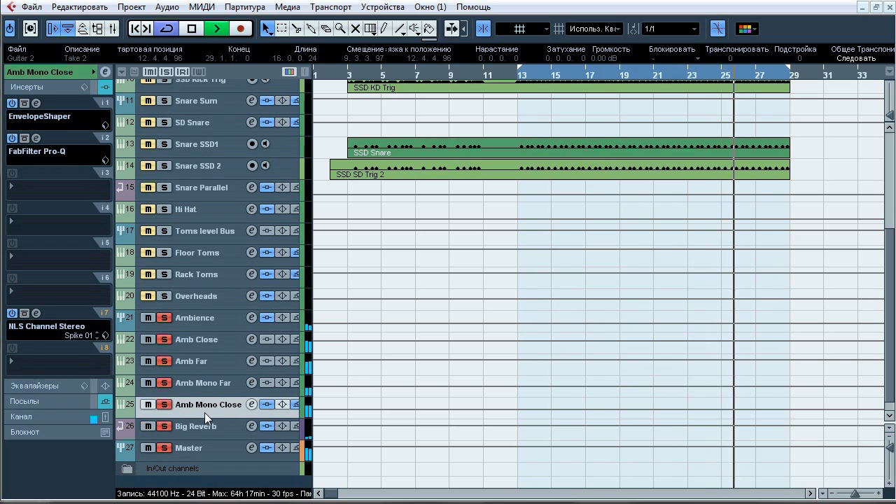
pyautogui.press('space')
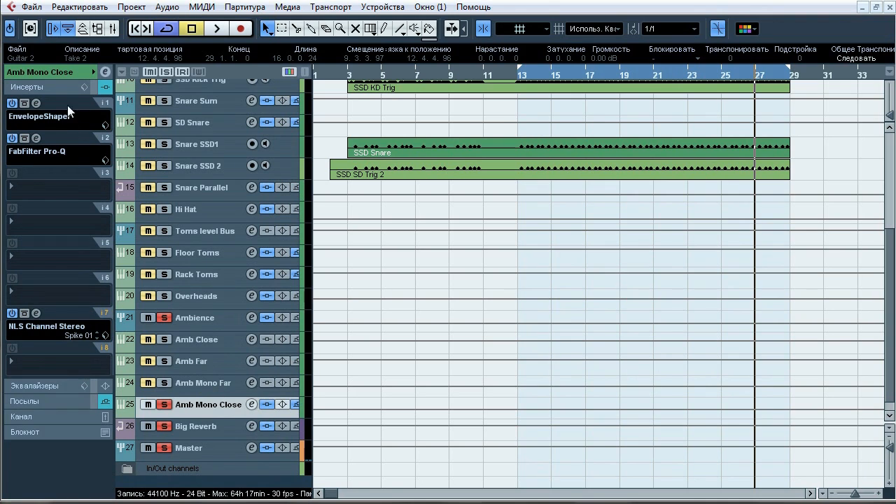
# Compare Amb Mono Close in playback with its EnvelopeShaper insert bypassed and active, and close the plug-in.
pyautogui.click(38, 103)
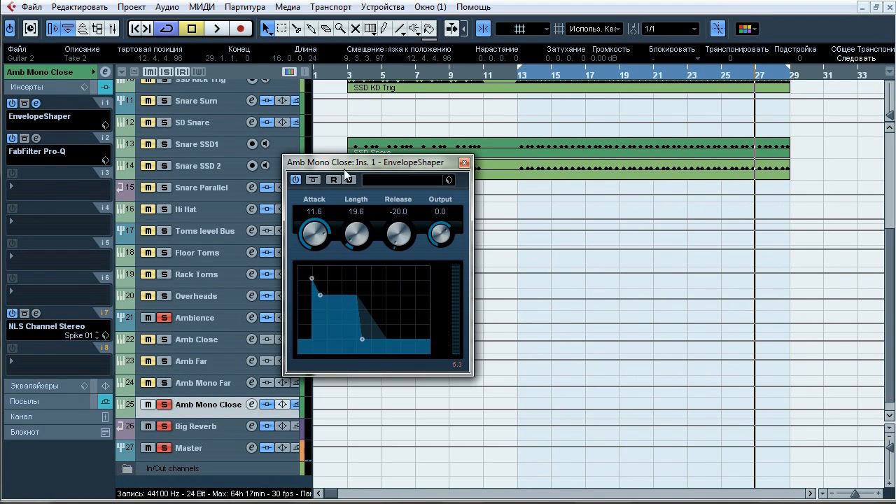
pyautogui.moveTo(344, 169); pyautogui.dragTo(352, 145)
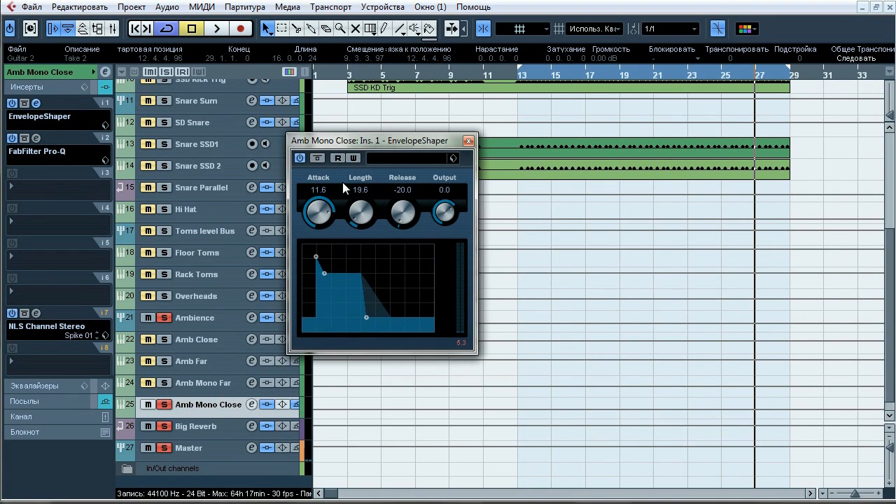
pyautogui.press('space')
pyautogui.click(318, 158)
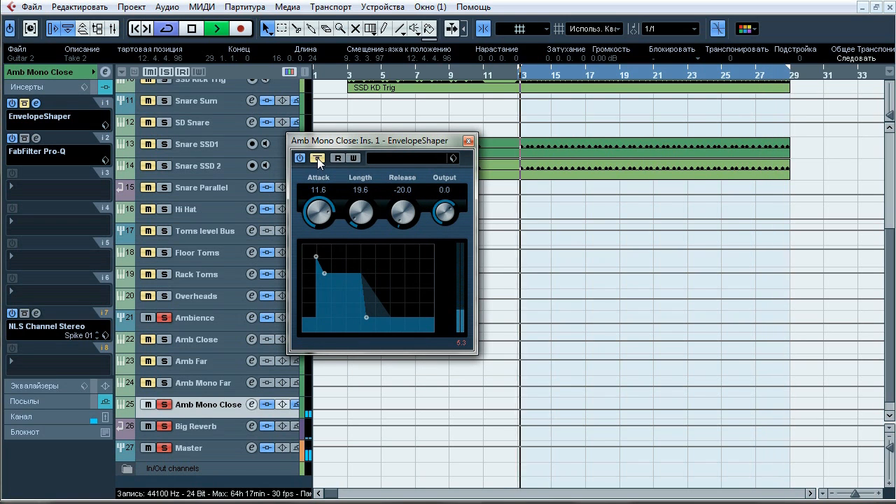
pyautogui.click(318, 158)
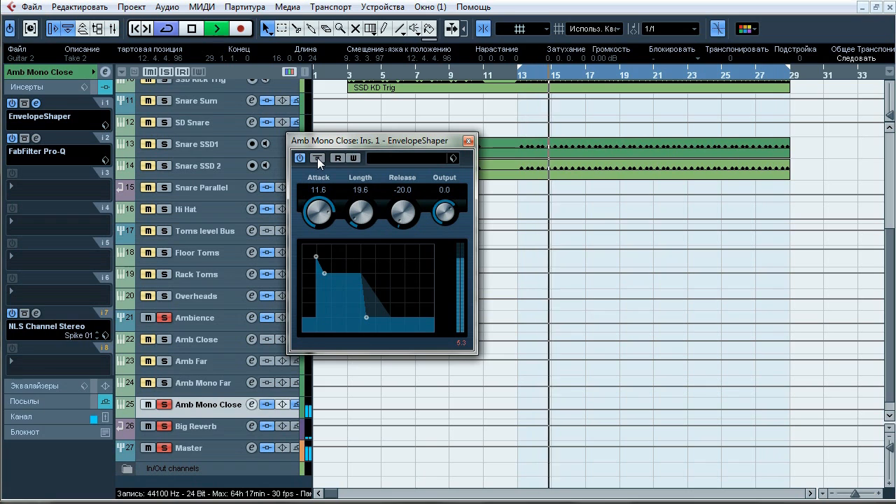
pyautogui.click(317, 158)
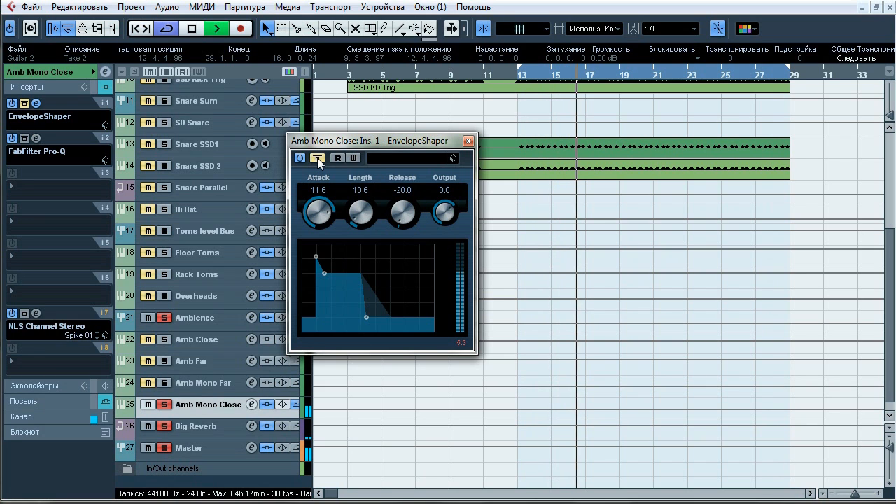
pyautogui.click(318, 158)
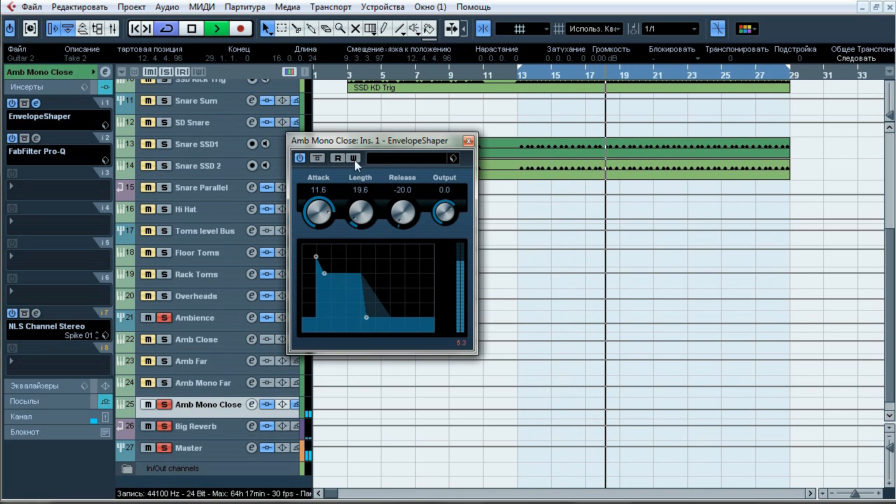
pyautogui.press('space')
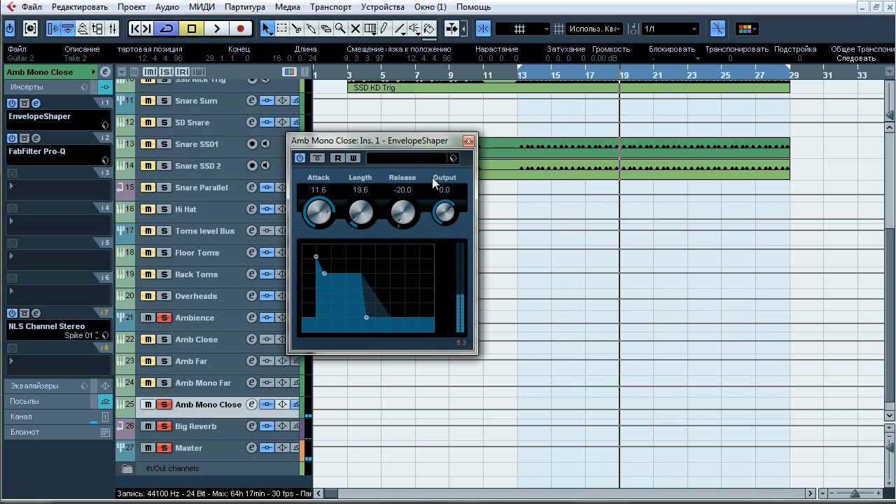
pyautogui.click(468, 140)
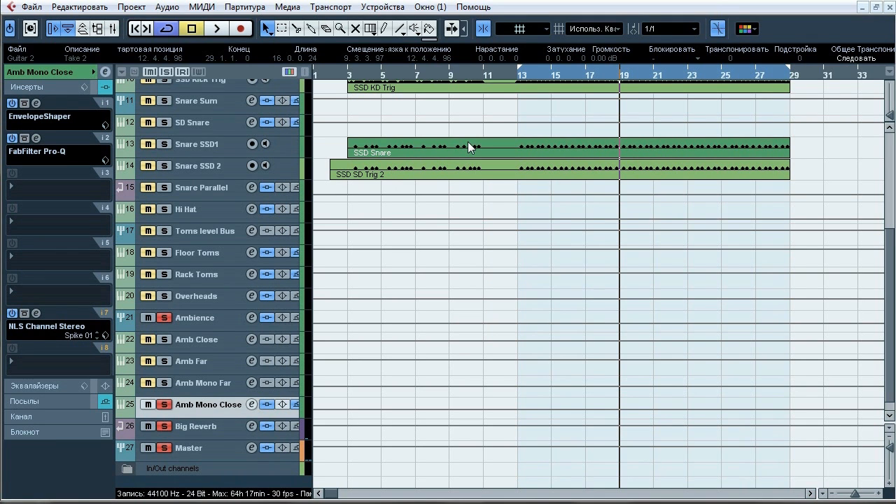
# Examine the FabFilter Pro-Q curve on Amb Mono Close, audition it with the bypass toggled, and close the plug-in.
pyautogui.click(36, 139)
pyautogui.moveTo(298, 132); pyautogui.dragTo(283, 111)
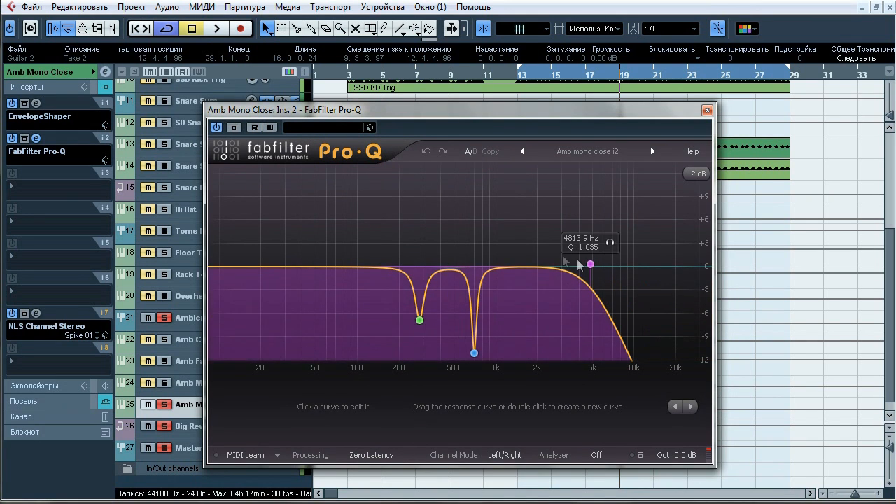
pyautogui.click(235, 127)
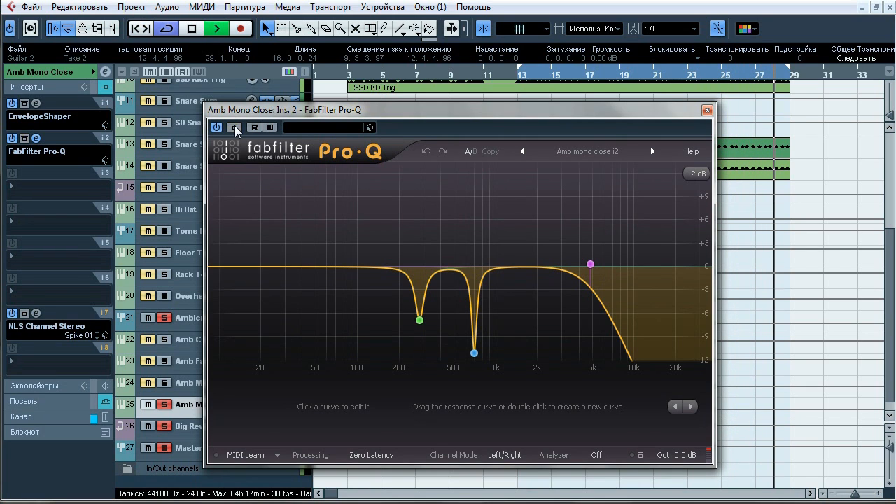
pyautogui.click(707, 112)
# Compare Amb Mono Close in playback with its NLS Channel Stereo insert bypassed and active, and close the plug-in.
pyautogui.click(36, 313)
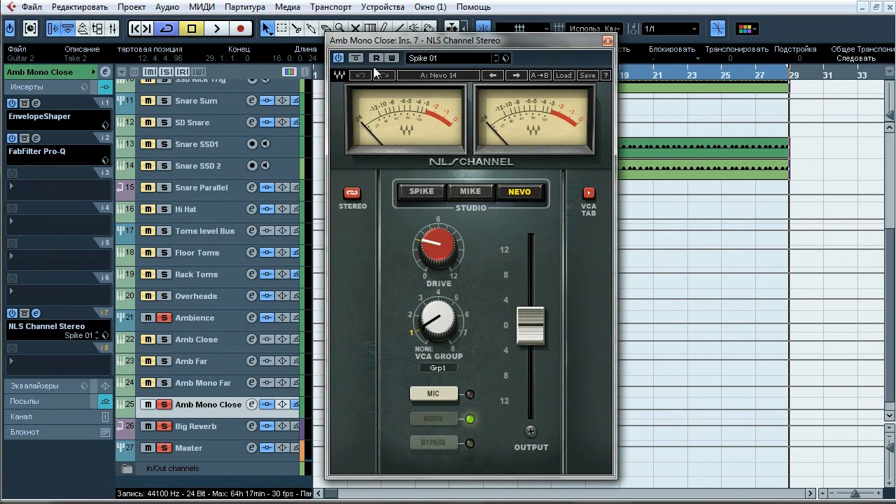
pyautogui.press('space')
pyautogui.click(357, 60)
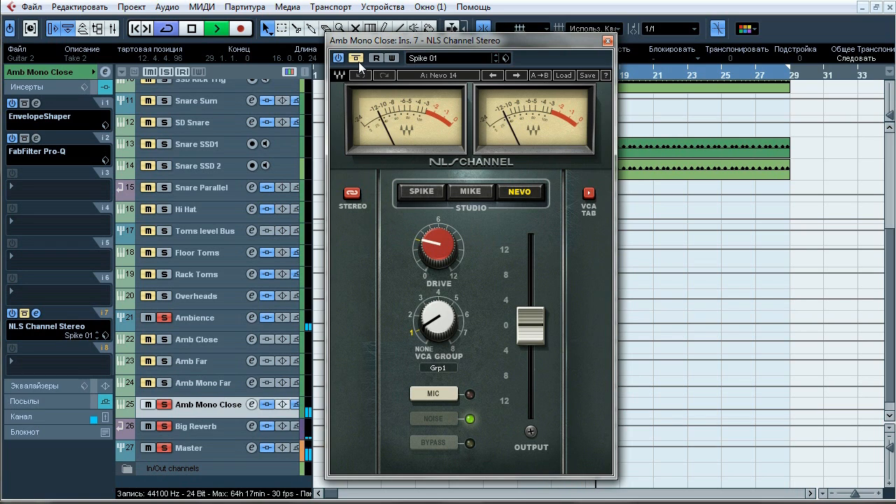
pyautogui.click(357, 59)
pyautogui.click(356, 58)
pyautogui.click(359, 62)
pyautogui.press('space')
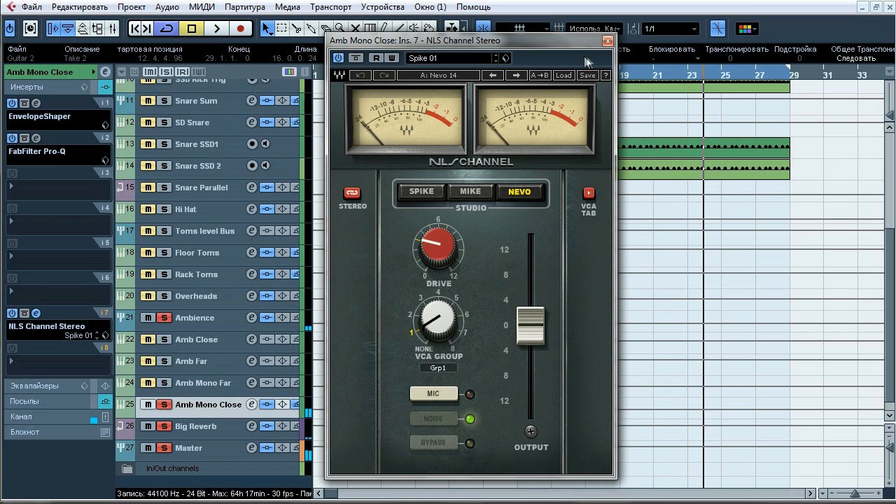
pyautogui.click(608, 42)
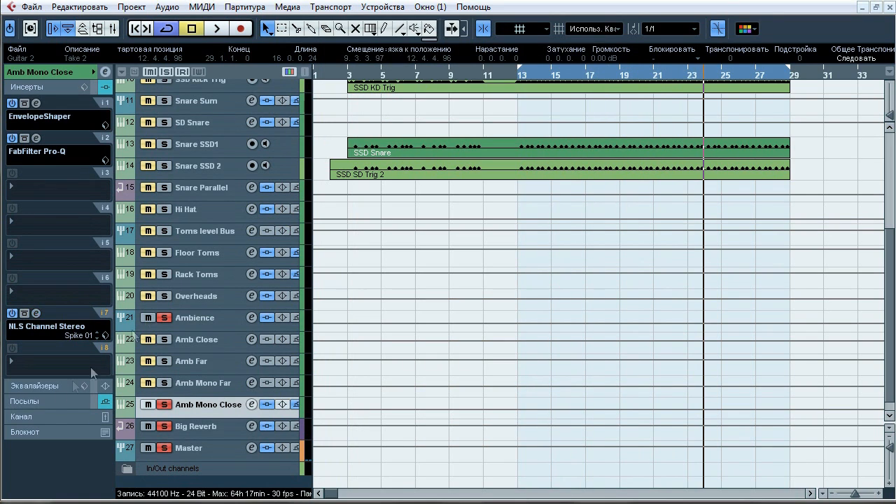
# Check the sends of Amb Mono Close, and show the inserts of the Ambience group.
pyautogui.click(49, 402)
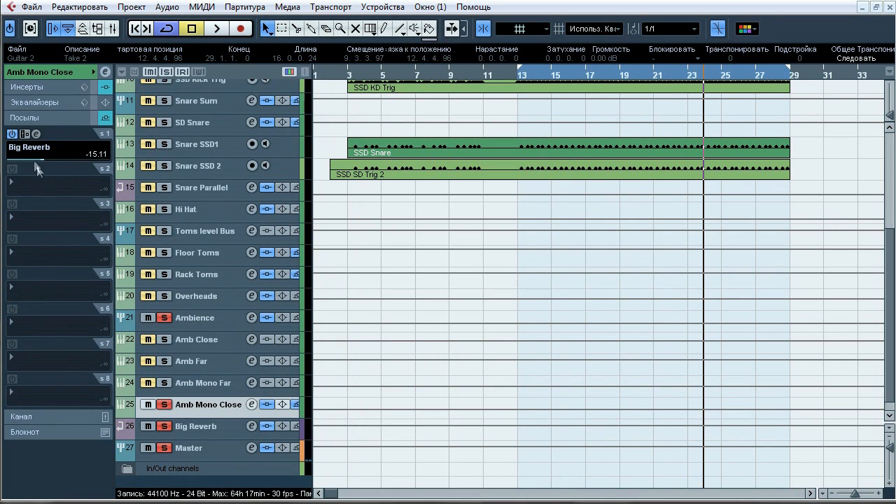
pyautogui.keyDown('shift'); pyautogui.click(193, 340); pyautogui.keyUp('shift')
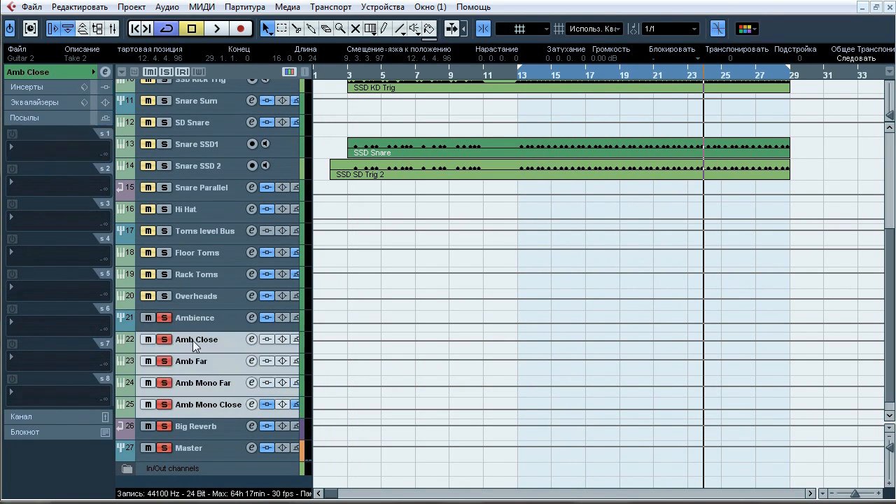
pyautogui.click(230, 319)
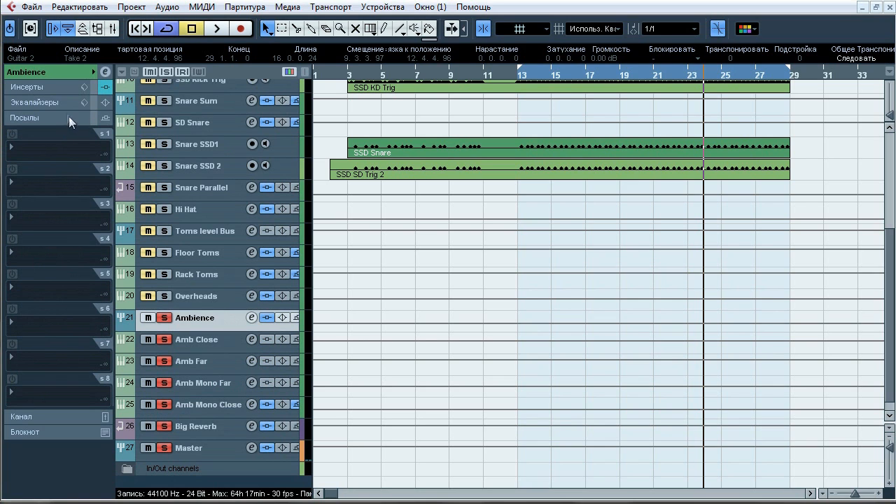
pyautogui.click(61, 90)
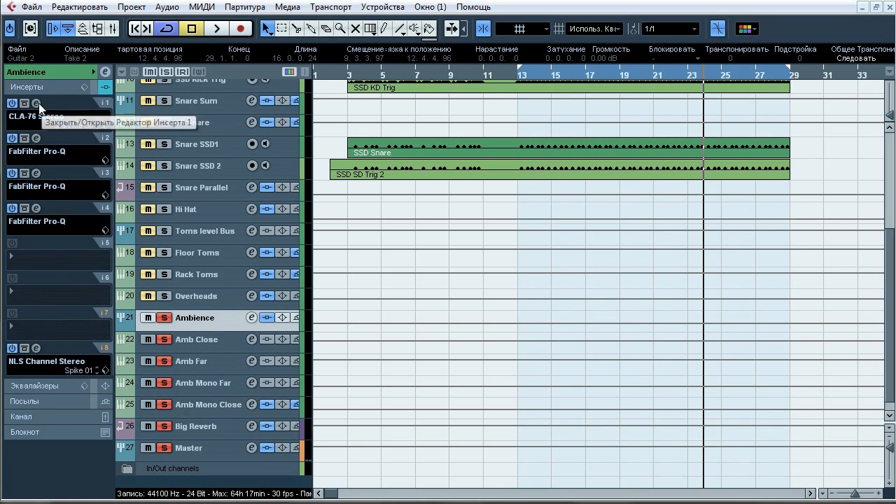
# Compare the Ambience group in playback with its CLA-76 Stereo compressor bypassed and active, and close the plug-in.
pyautogui.click(37, 104)
pyautogui.moveTo(271, 159); pyautogui.dragTo(257, 133)
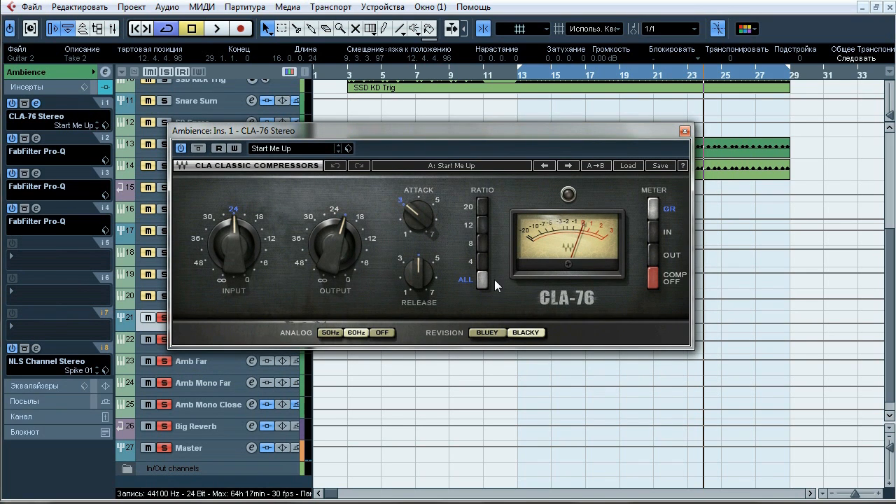
pyautogui.press('space')
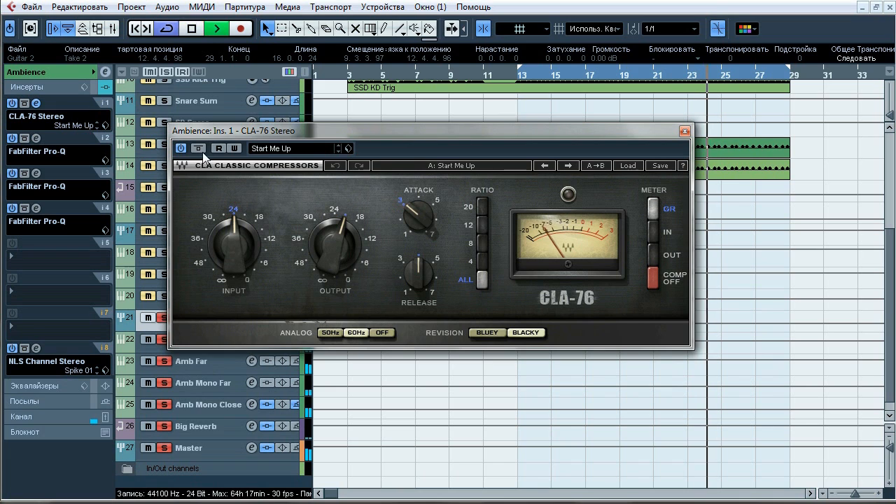
pyautogui.click(203, 152)
pyautogui.click(199, 149)
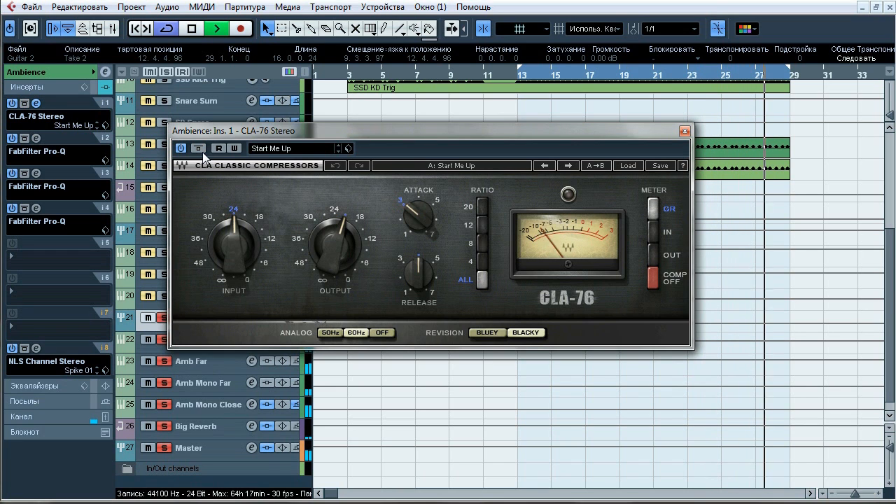
pyautogui.click(199, 148)
pyautogui.click(198, 148)
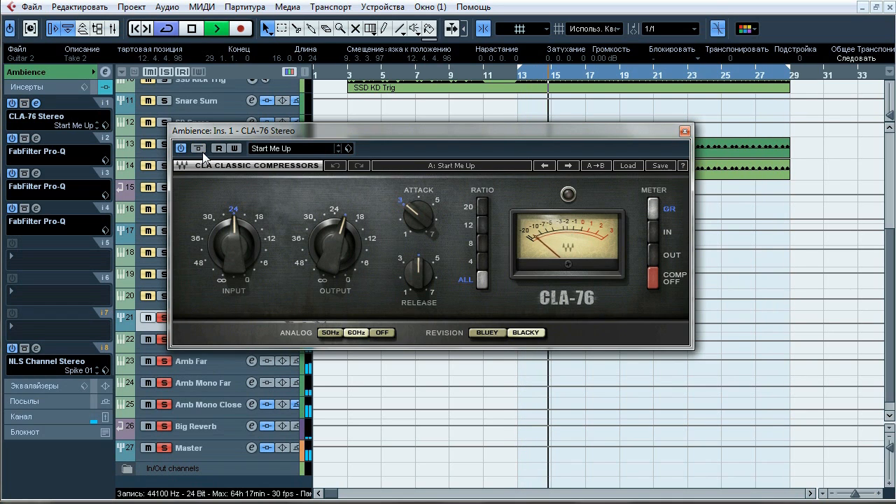
pyautogui.click(199, 148)
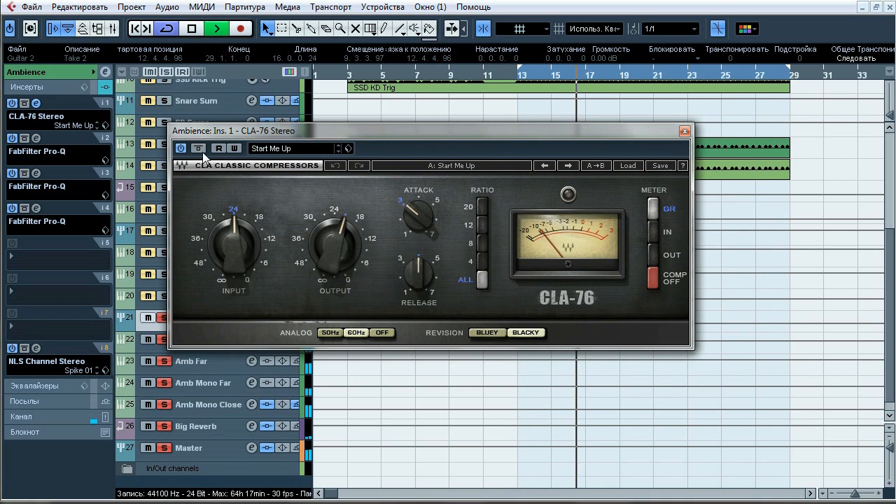
pyautogui.click(199, 149)
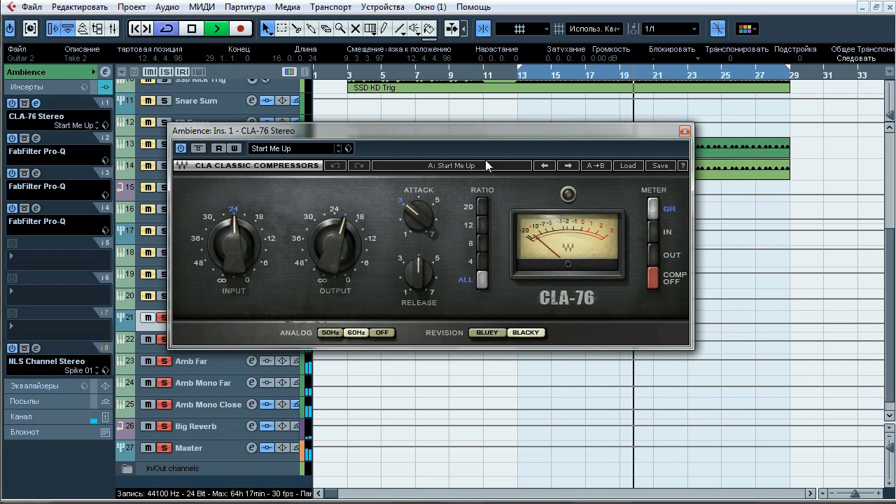
pyautogui.press('space')
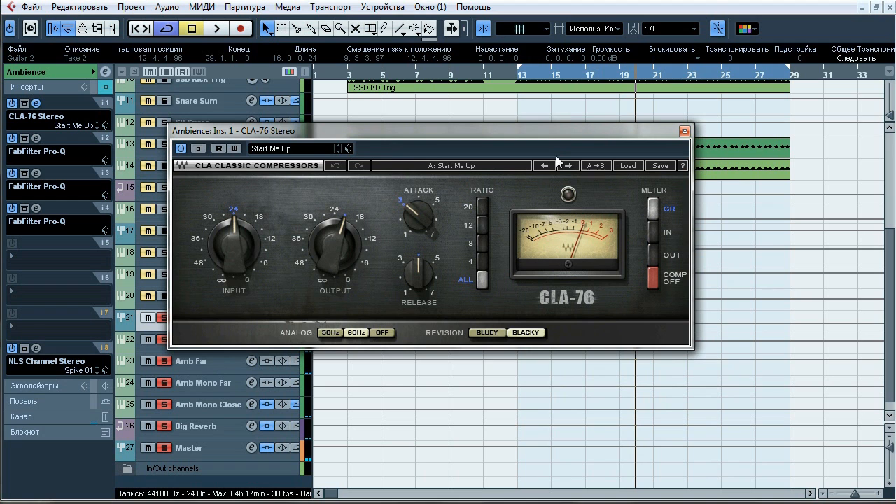
pyautogui.click(684, 131)
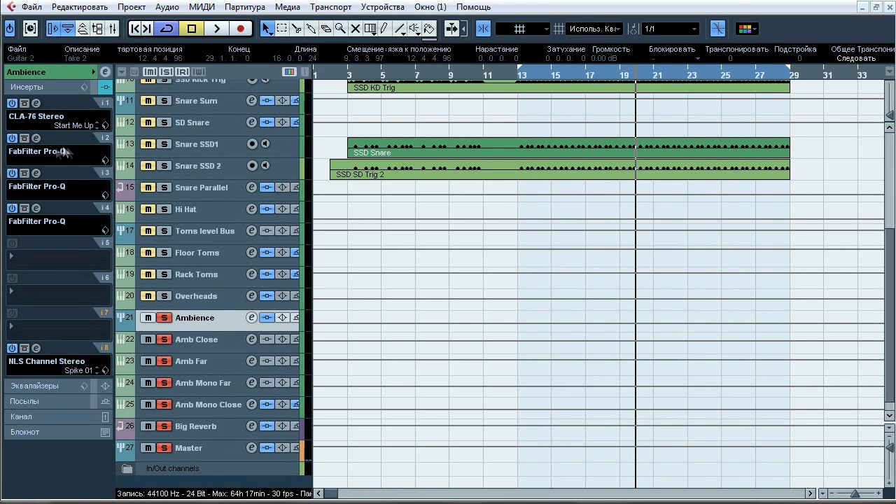
# Examine the EQ curves of the three FabFilter Pro-Q inserts on the Ambience group, and close their editors.
pyautogui.click(37, 175)
pyautogui.moveTo(126, 33); pyautogui.dragTo(250, 40)
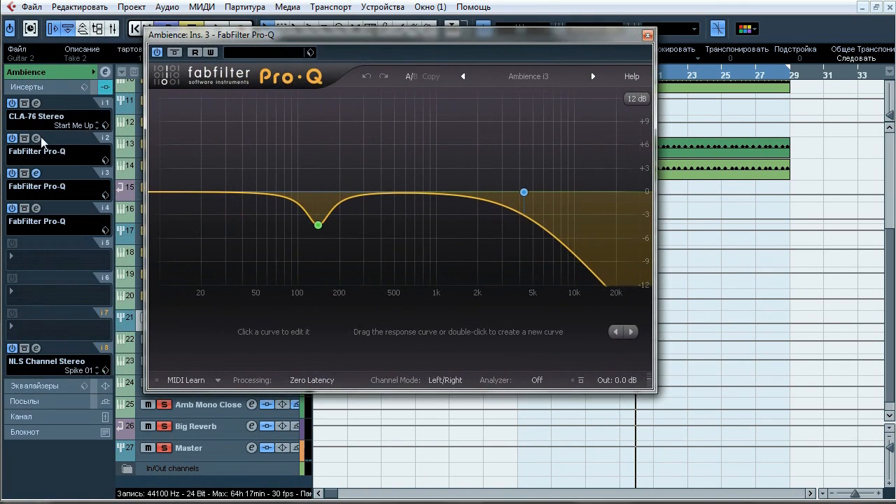
pyautogui.click(38, 139)
pyautogui.click(54, 214)
pyautogui.moveTo(256, 87); pyautogui.dragTo(306, 140)
pyautogui.click(635, 132)
pyautogui.click(783, 66)
pyautogui.click(647, 35)
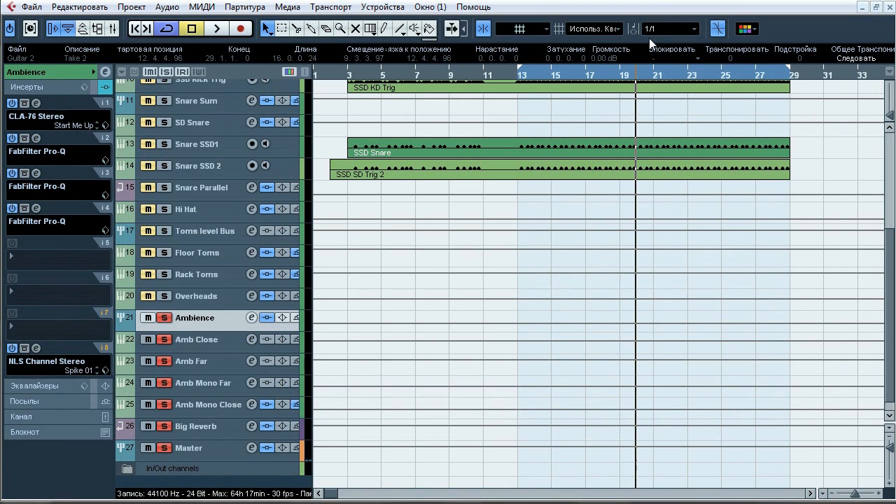
# Compare the Ambience group in playback with its first FabFilter Pro-Q low-cut bypassed and active, inspect the filter point, and close the plug-in.
pyautogui.click(39, 139)
pyautogui.click(315, 87)
pyautogui.click(308, 84)
pyautogui.moveTo(475, 202)
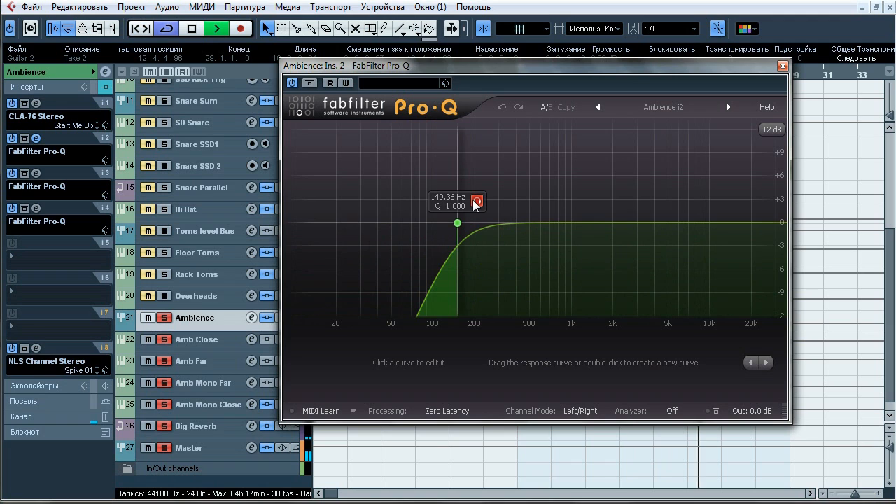
pyautogui.click(309, 84)
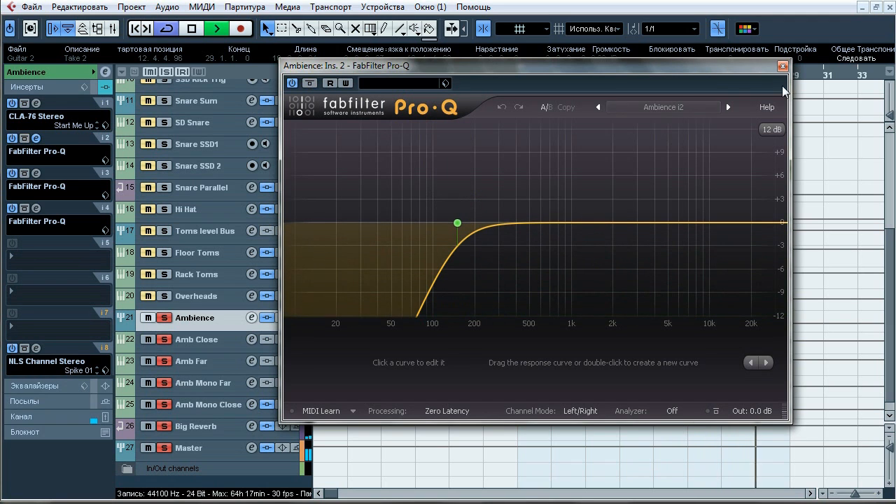
pyautogui.click(783, 66)
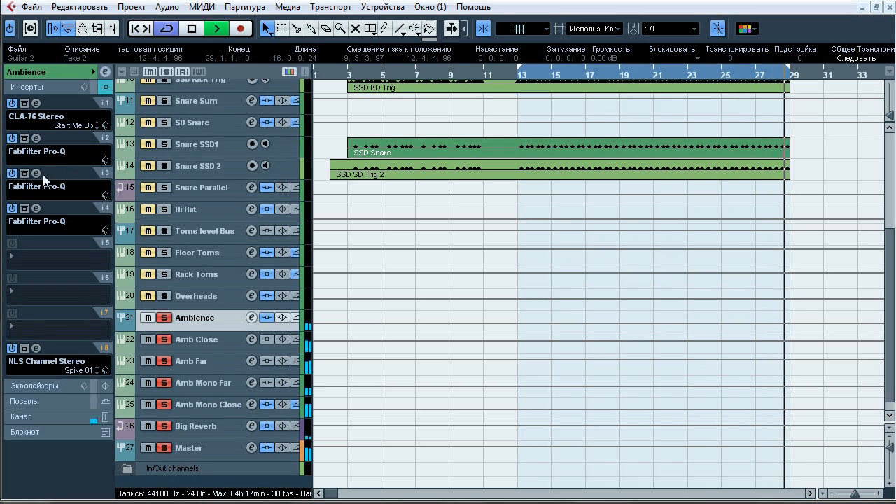
# Audition the second FabFilter Pro-Q on the Ambience group bypassed and active, solo-listen to its low-mid cut band, and close the plug-in.
pyautogui.click(36, 174)
pyautogui.click(174, 53)
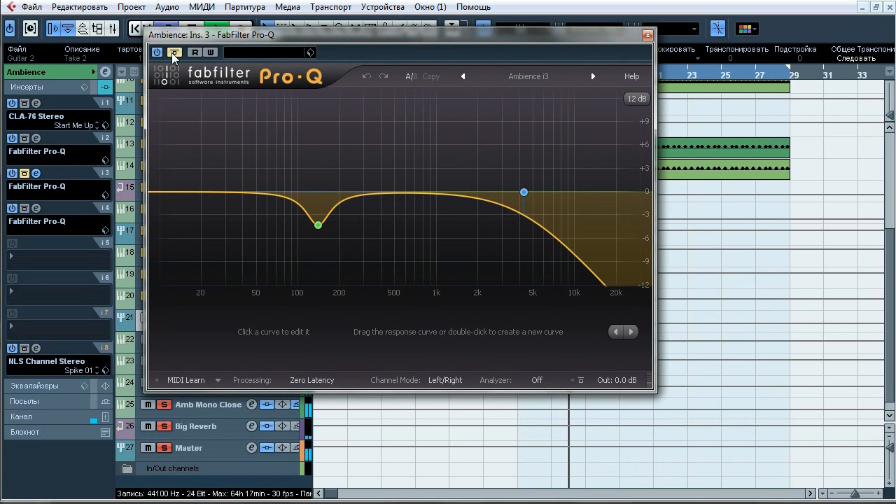
pyautogui.moveTo(540, 176)
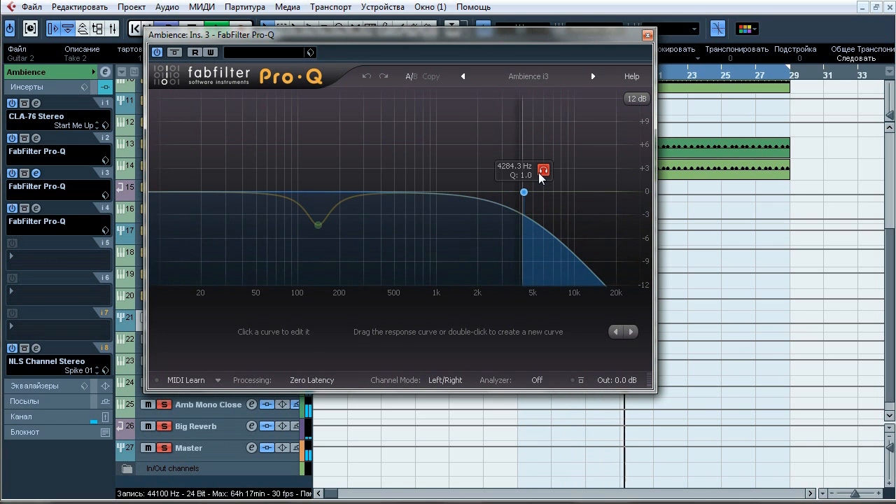
pyautogui.moveTo(350, 224)
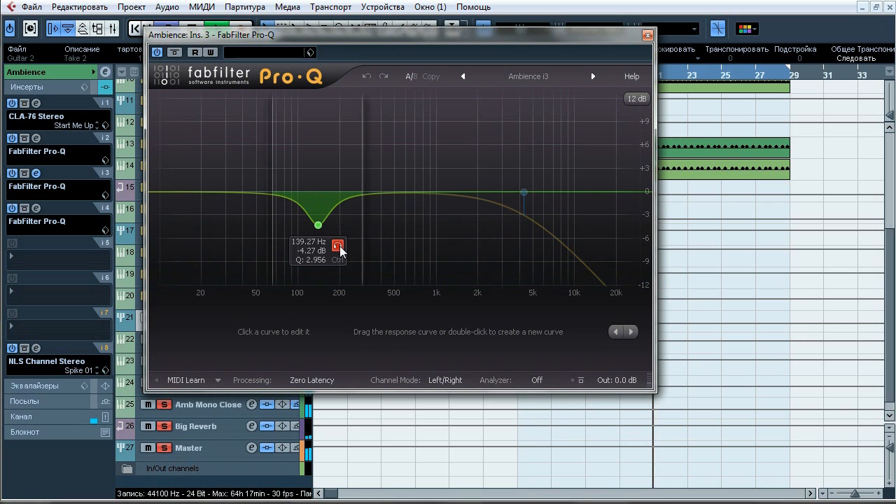
pyautogui.click(340, 246)
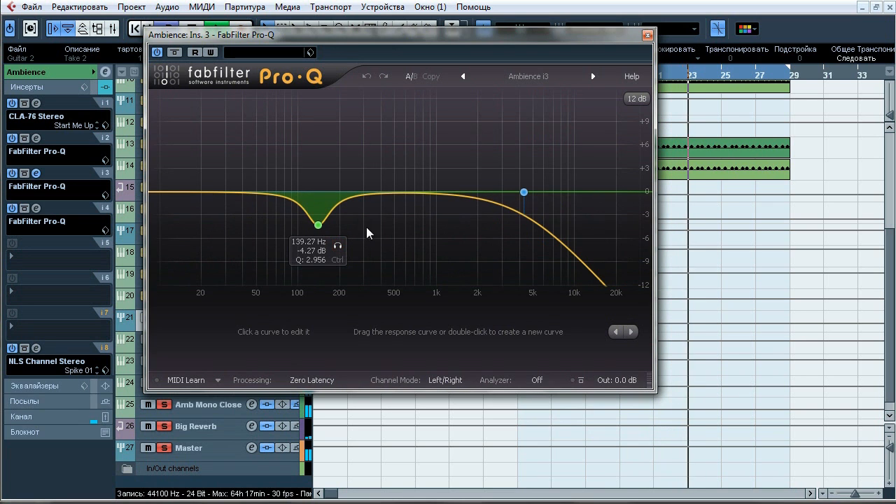
pyautogui.click(648, 35)
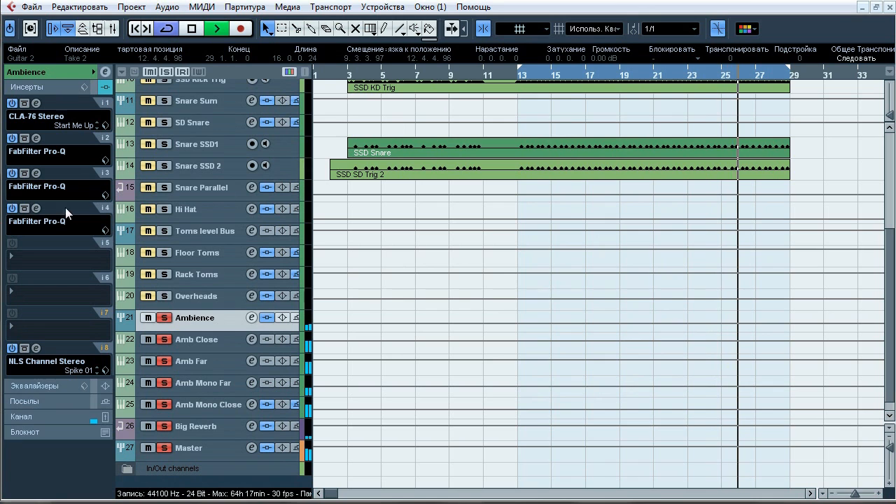
# Audition the third FabFilter Pro-Q on the Ambience group bypassed and active, and solo-listen to its mid-range cut band.
pyautogui.click(36, 208)
pyautogui.moveTo(294, 138); pyautogui.dragTo(337, 77)
pyautogui.click(205, 89)
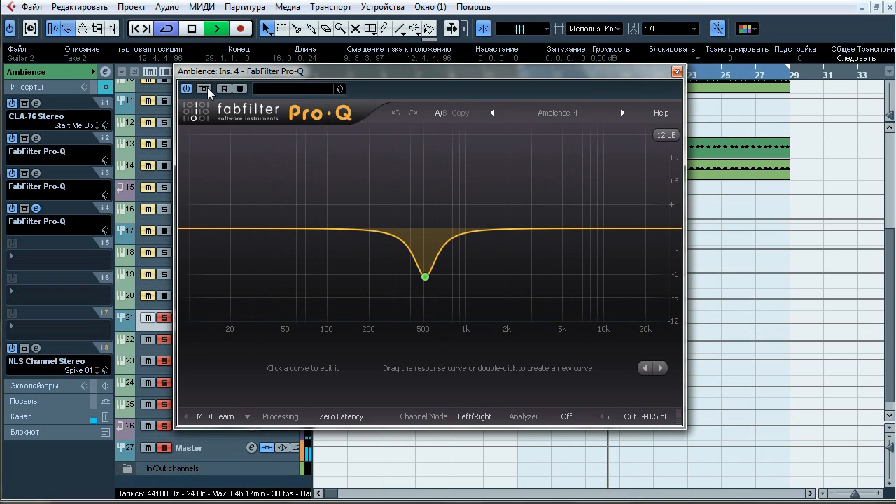
pyautogui.moveTo(426, 277)
pyautogui.click(446, 300)
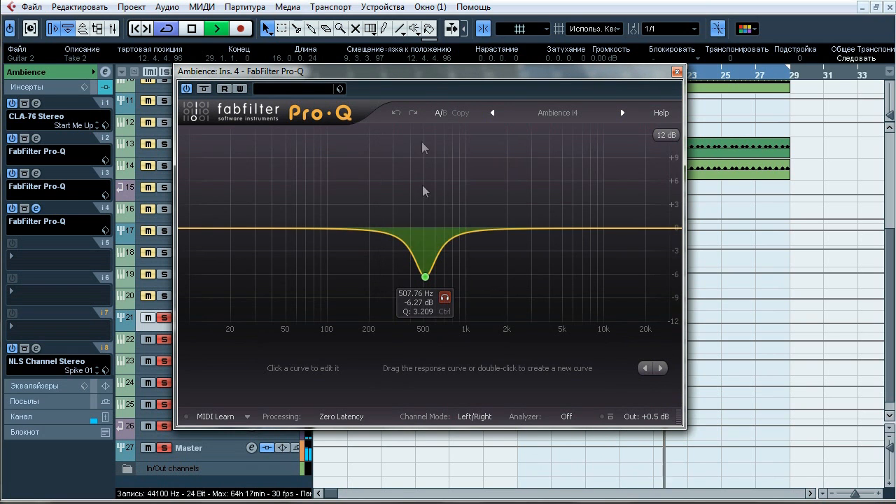
# Compare the Ambience group alongside the soloed Overheads with all three Pro-Q inserts bypassed and active, stop playback, and close the open editor.
pyautogui.moveTo(432, 75); pyautogui.dragTo(583, 70)
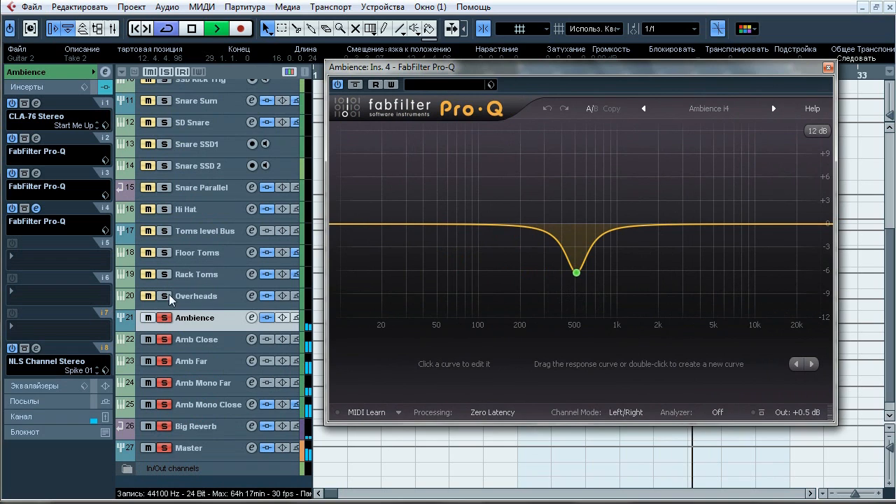
pyautogui.click(24, 208)
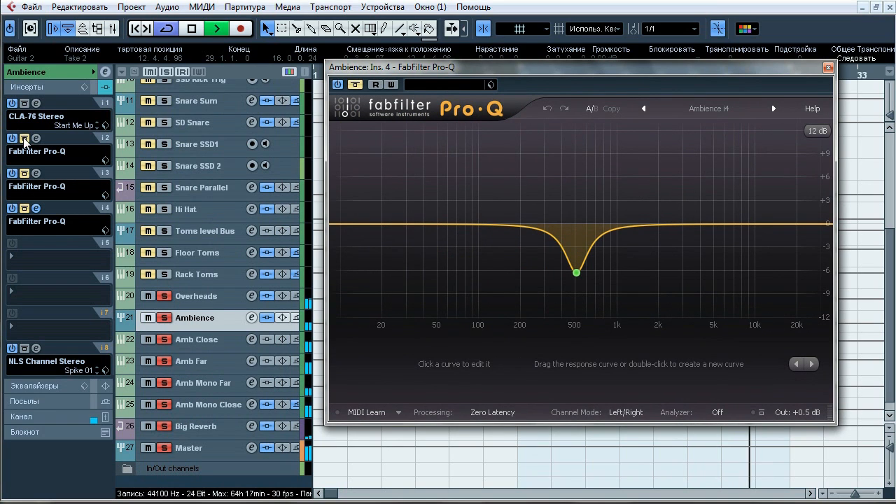
pyautogui.click(24, 208)
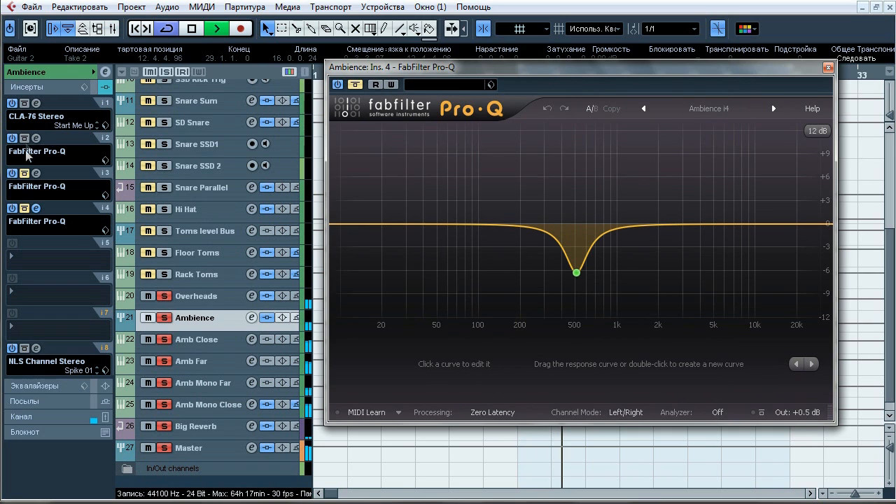
pyautogui.click(24, 208)
pyautogui.press('space')
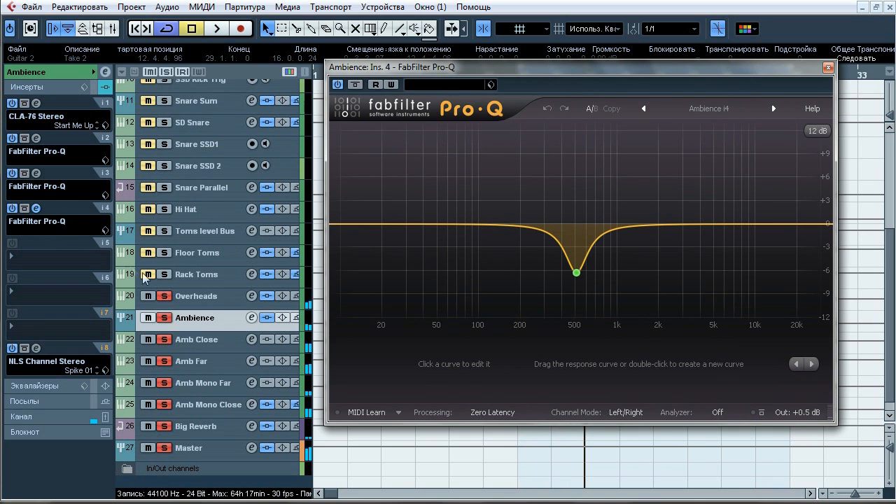
pyautogui.click(829, 67)
# Compare the Ambience group in playback with its NLS Channel Stereo insert bypassed and active, stop playback, and close the plug-in.
pyautogui.click(36, 349)
pyautogui.press('space')
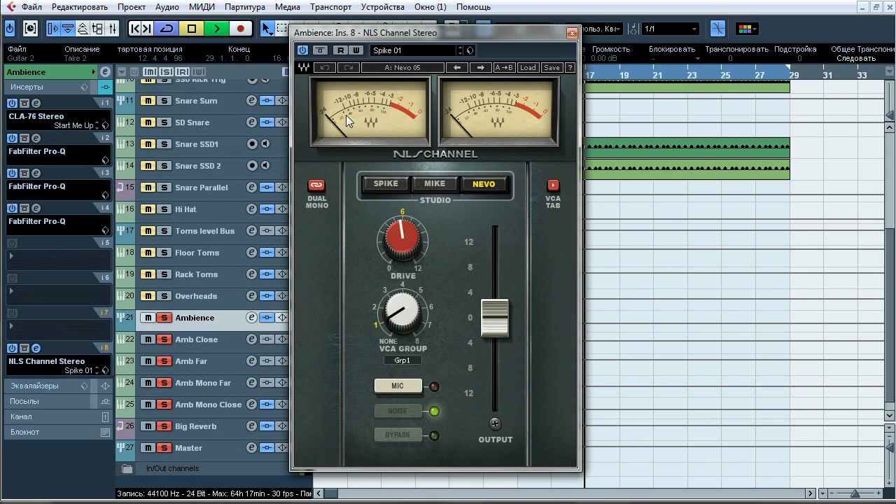
pyautogui.click(321, 51)
pyautogui.click(321, 50)
pyautogui.click(321, 50)
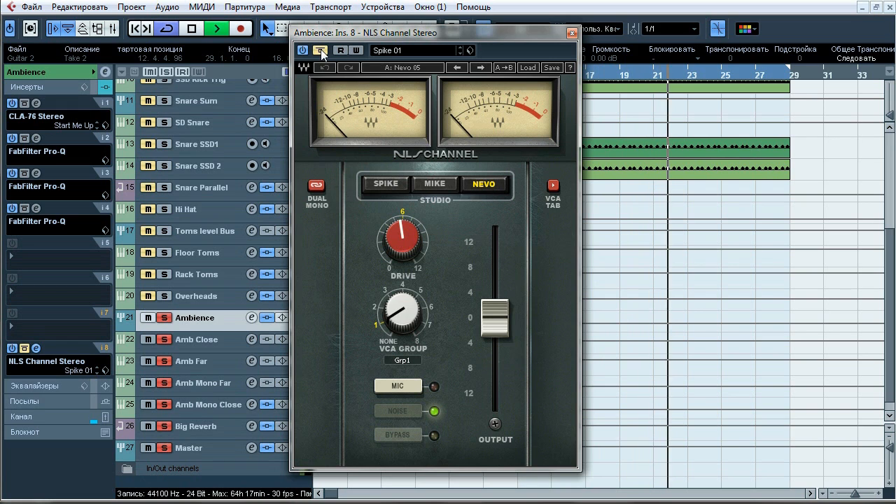
pyautogui.click(321, 50)
pyautogui.click(321, 50)
pyautogui.click(321, 50)
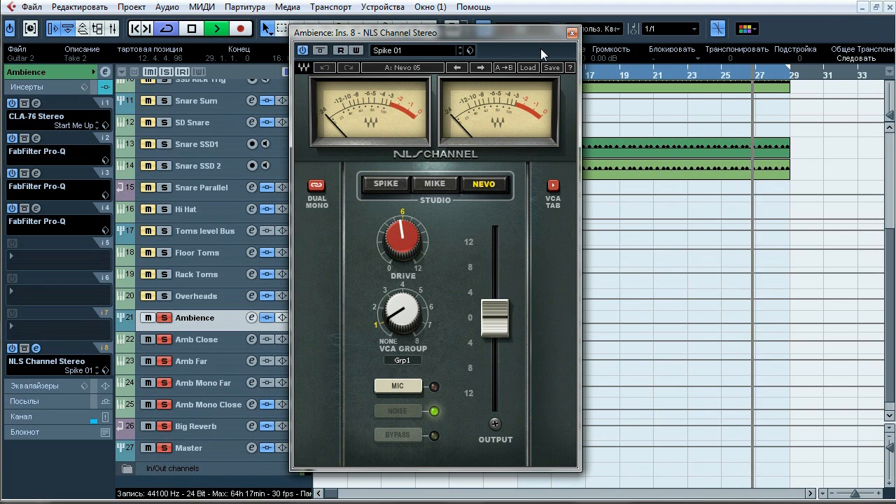
pyautogui.press('space')
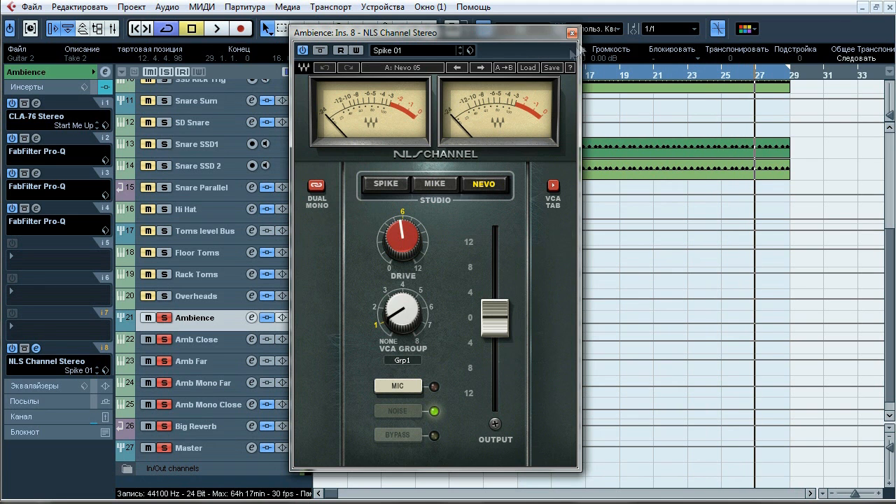
pyautogui.click(572, 32)
# Clear all track solos, solo the Drums group, and show its inserts.
pyautogui.scroll(5, 165, 336)
pyautogui.click(166, 72)
pyautogui.click(163, 235)
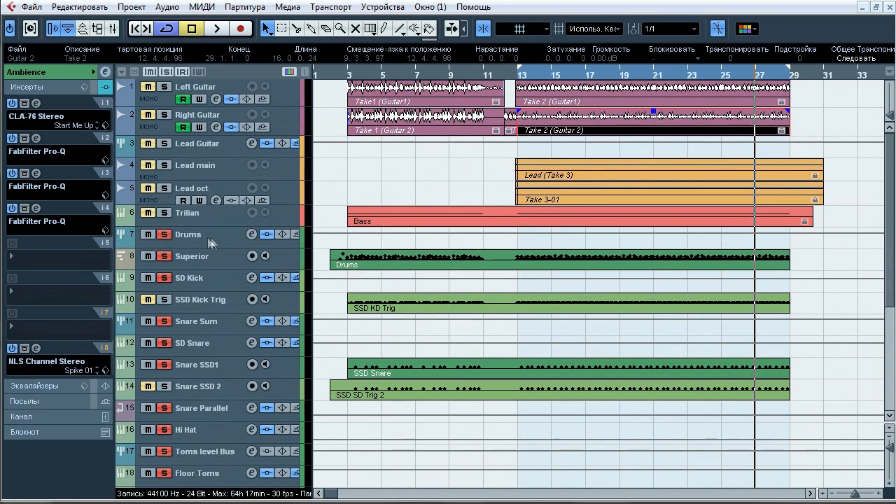
pyautogui.click(212, 237)
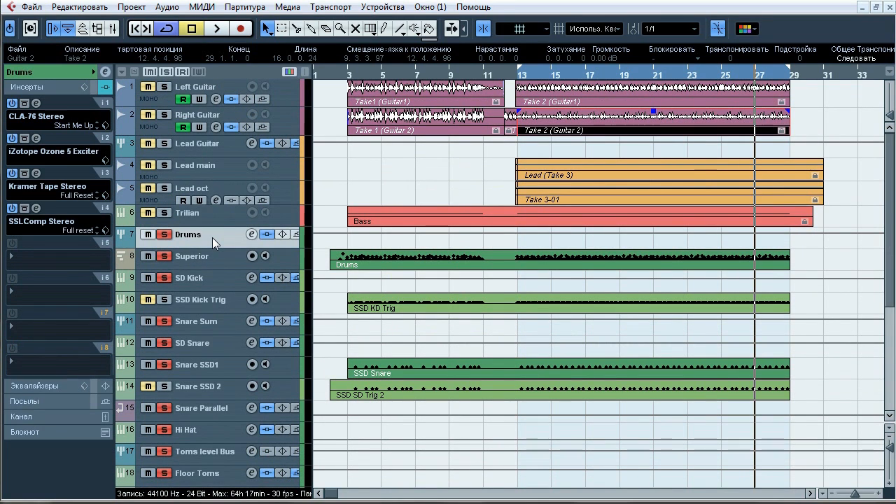
# Compare the Drums group in playback with its CLA-76 Stereo compressor bypassed and active, stop playback, and close the plug-in.
pyautogui.click(25, 104)
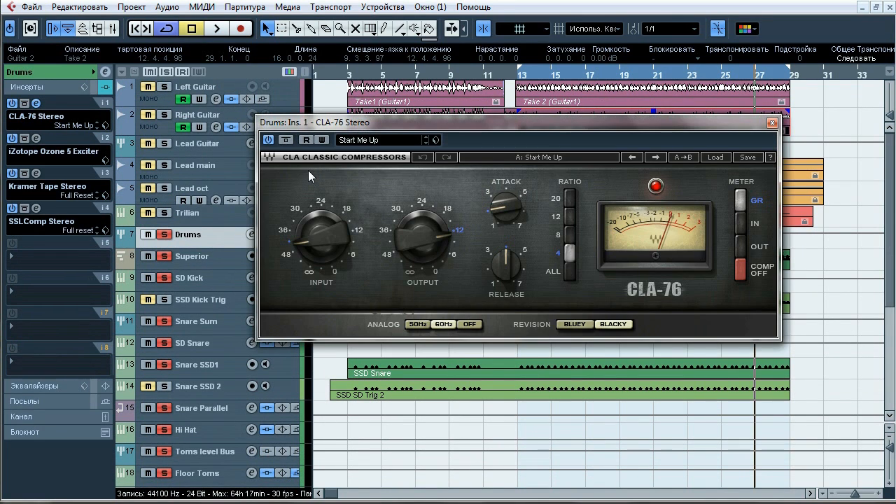
pyautogui.press('space')
pyautogui.click(286, 140)
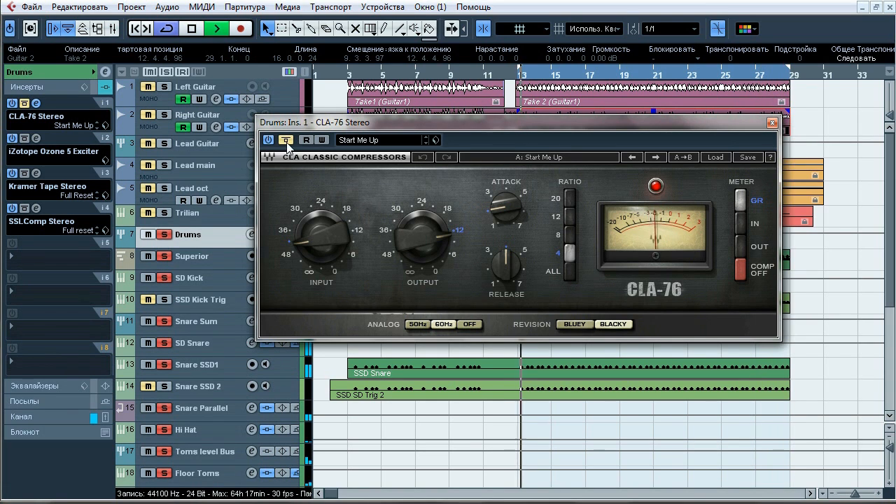
pyautogui.click(287, 140)
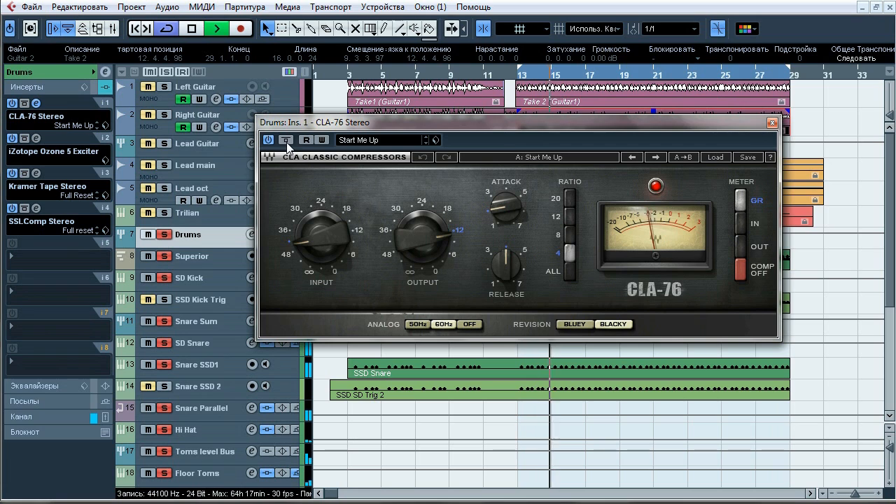
pyautogui.click(287, 140)
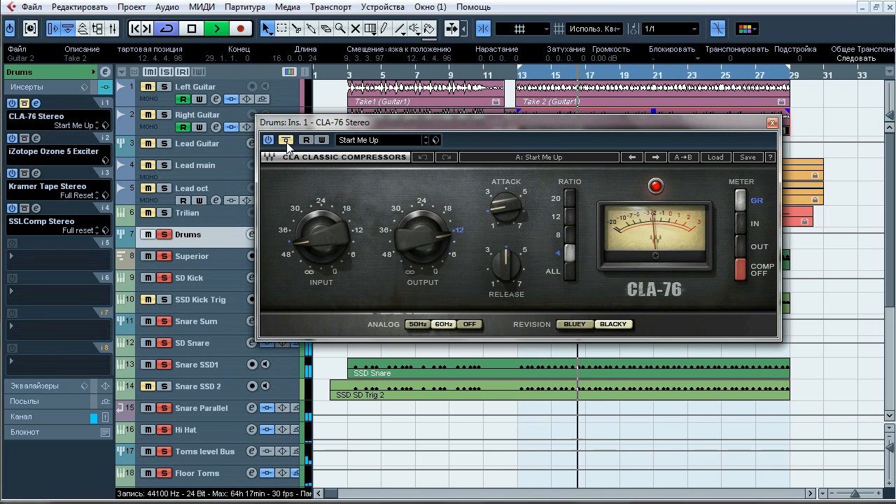
pyautogui.click(287, 140)
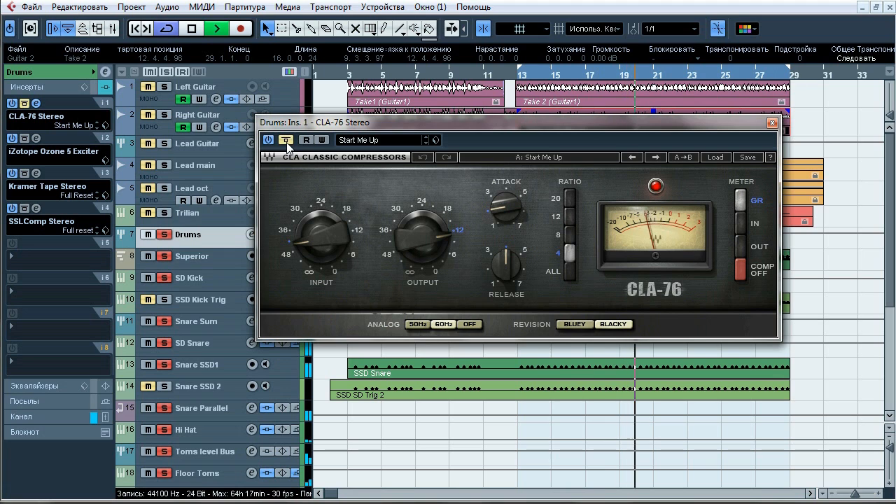
pyautogui.click(286, 141)
pyautogui.press('space')
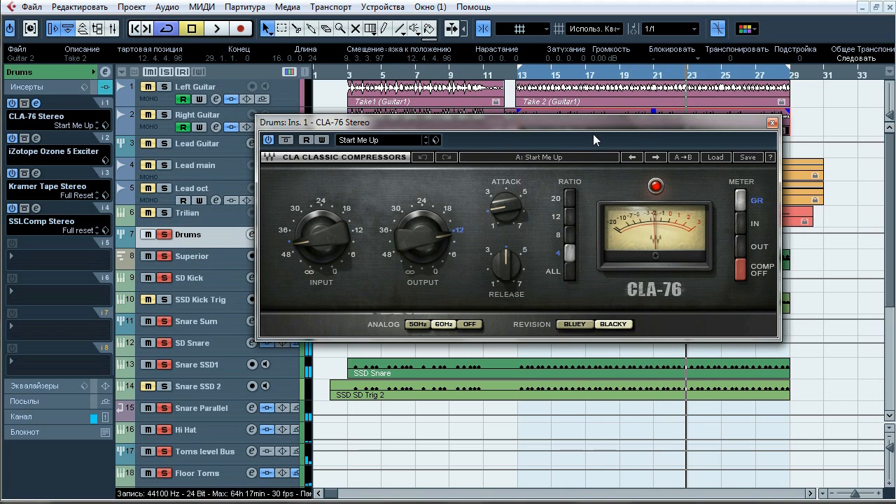
pyautogui.click(773, 124)
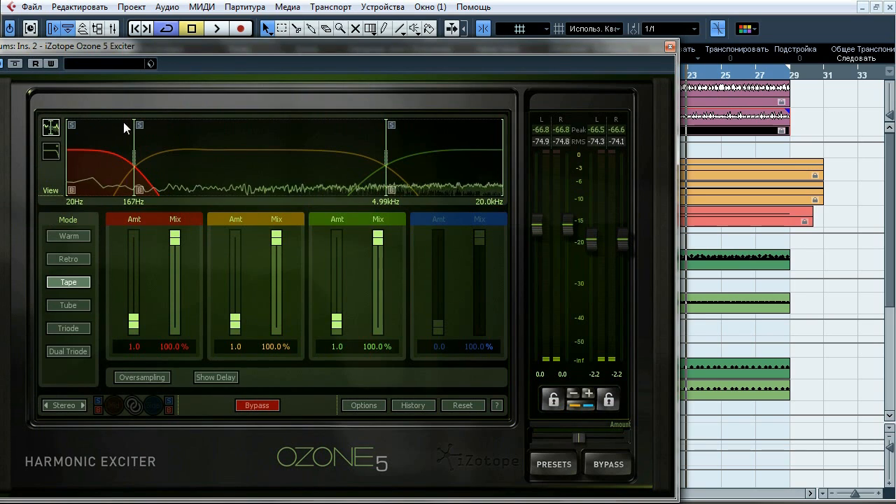
# Compare the Drums group in playback with its iZotope Ozone 5 Exciter bypassed and active, and close the plug-in.
pyautogui.moveTo(312, 42); pyautogui.dragTo(399, 34)
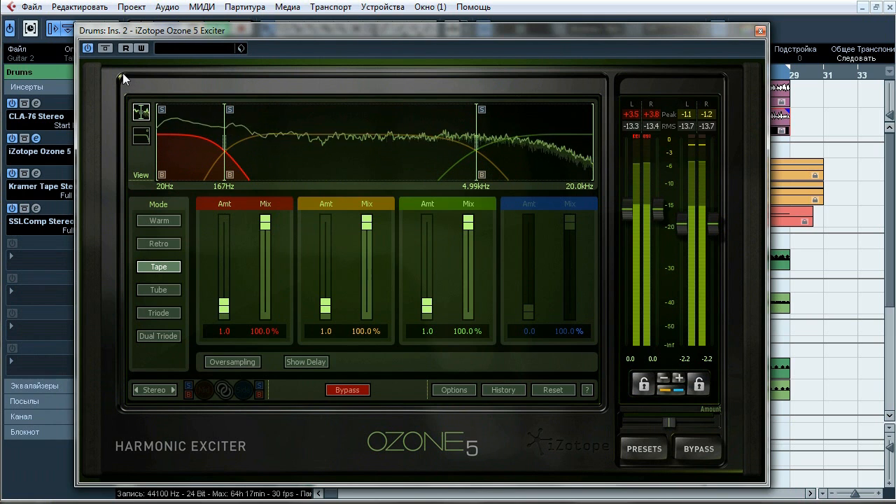
pyautogui.click(105, 48)
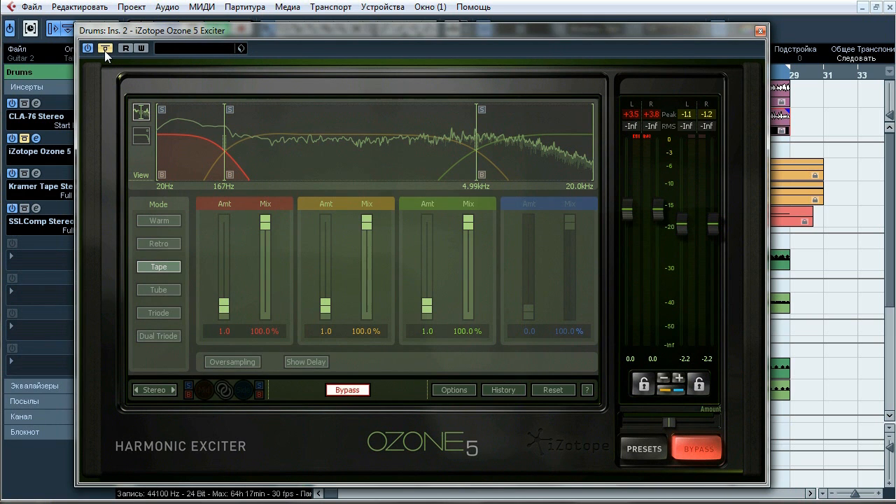
pyautogui.click(104, 50)
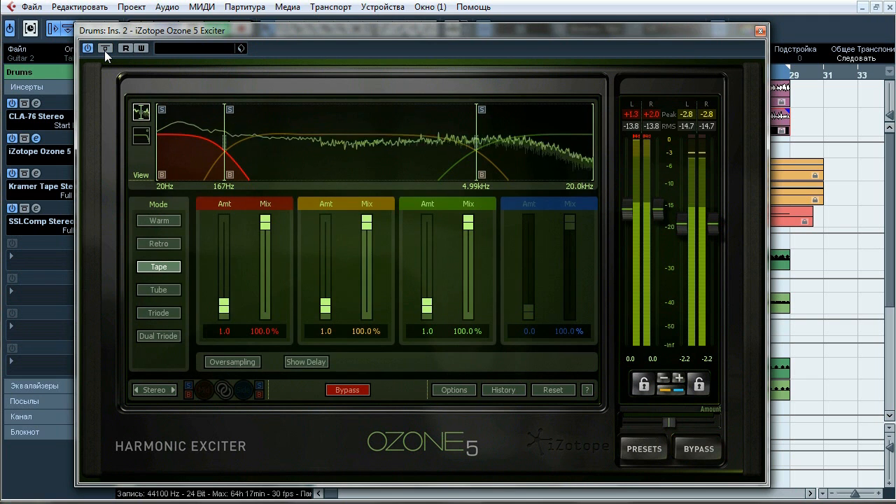
pyautogui.click(105, 50)
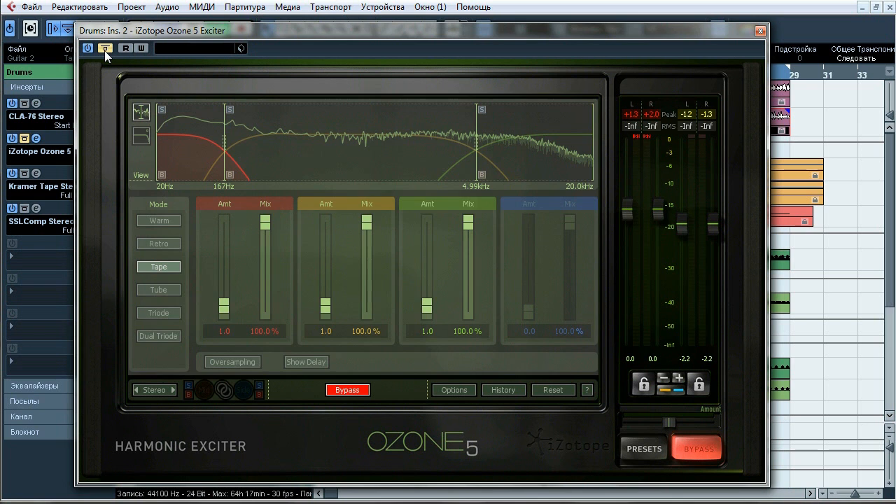
pyautogui.click(104, 50)
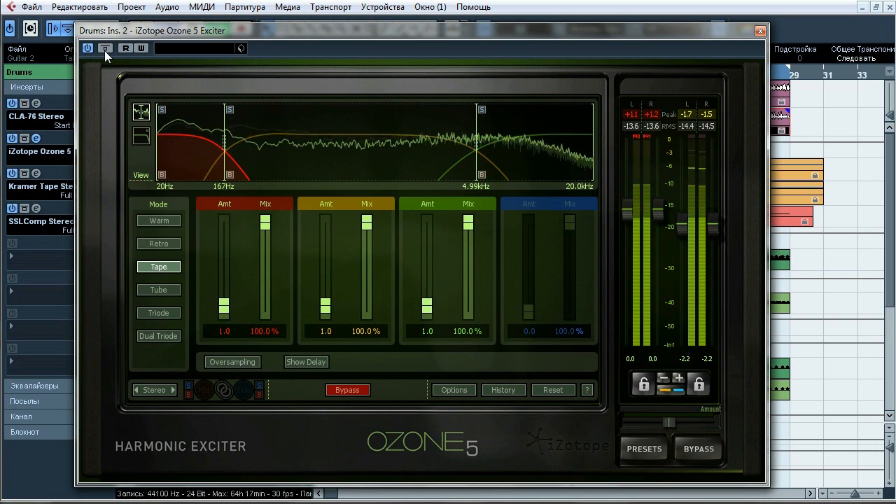
pyautogui.click(104, 50)
pyautogui.click(104, 51)
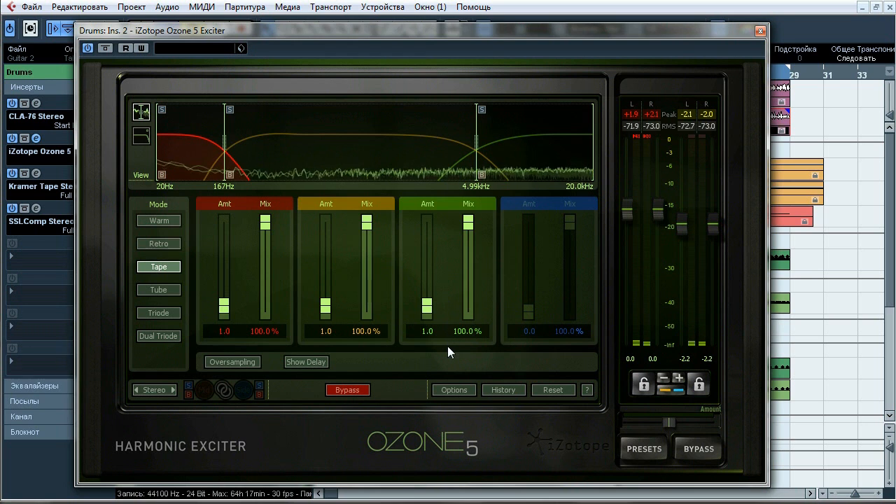
pyautogui.click(760, 31)
# Compare the Drums group in playback with its Kramer Tape Stereo insert bypassed and active, stop playback, and close the plug-in.
pyautogui.click(36, 173)
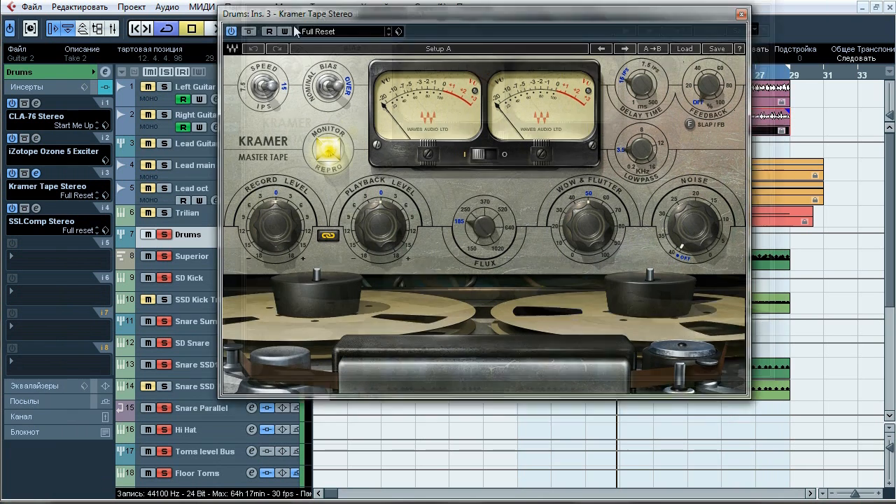
pyautogui.moveTo(457, 39); pyautogui.dragTo(445, 53)
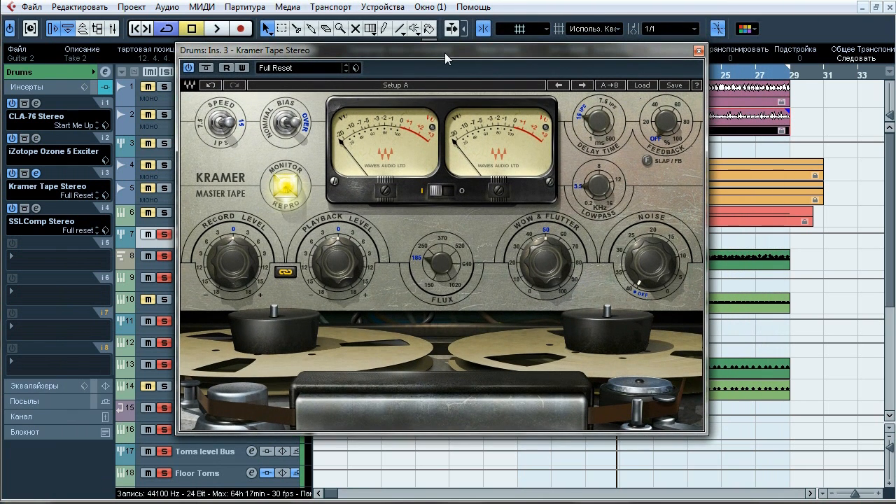
pyautogui.press('space')
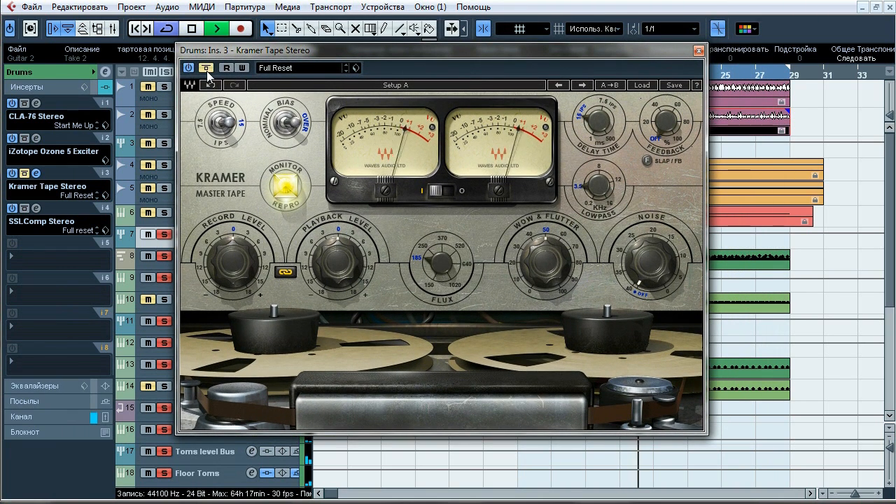
pyautogui.click(206, 71)
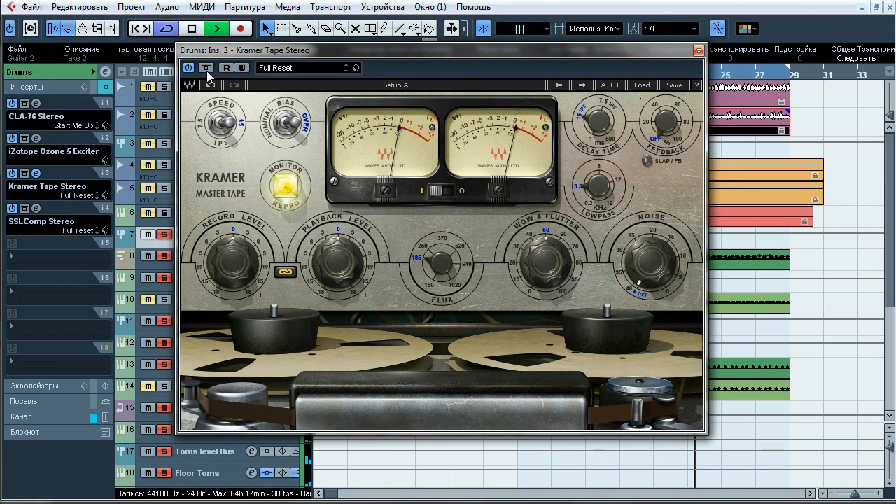
pyautogui.click(207, 68)
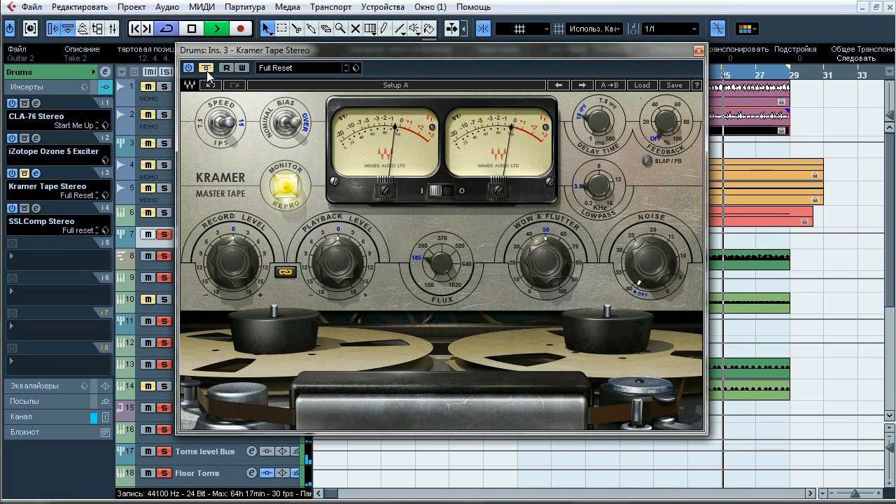
pyautogui.click(207, 68)
pyautogui.click(207, 68)
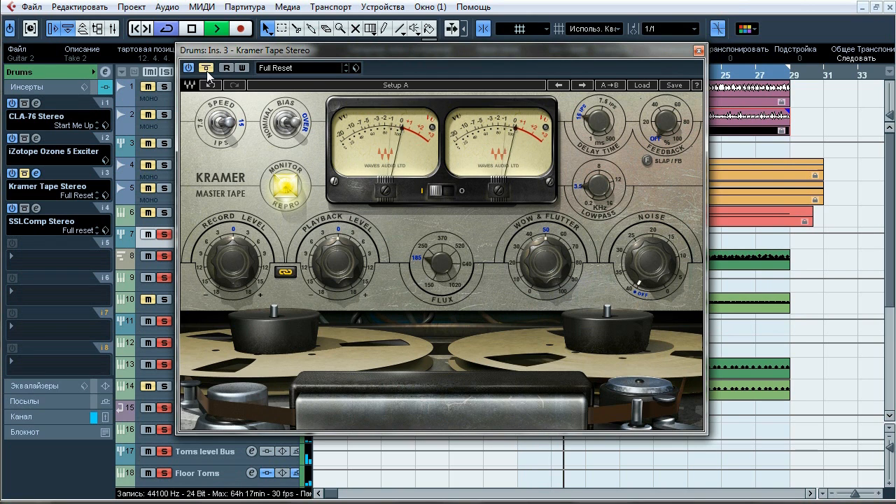
pyautogui.click(207, 70)
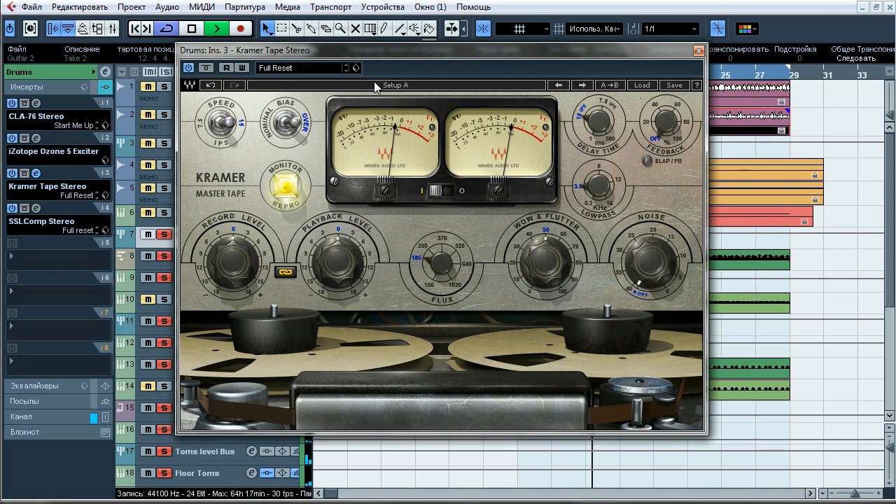
pyautogui.press('space')
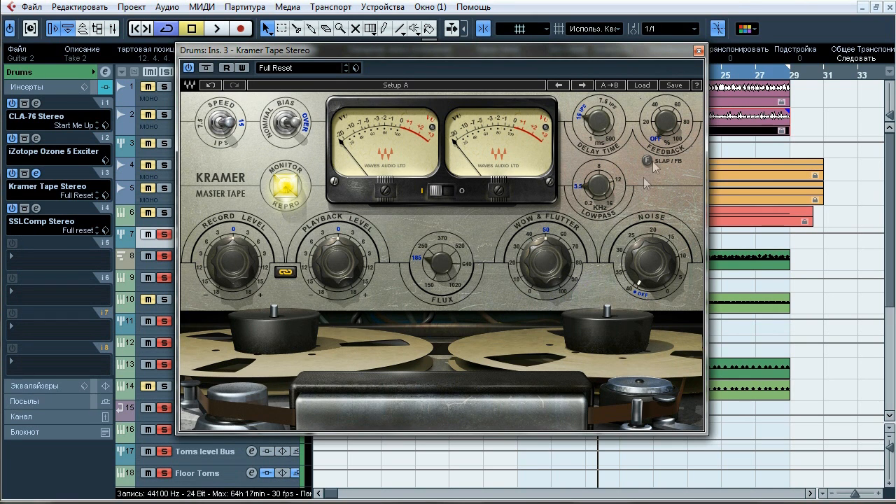
pyautogui.click(698, 51)
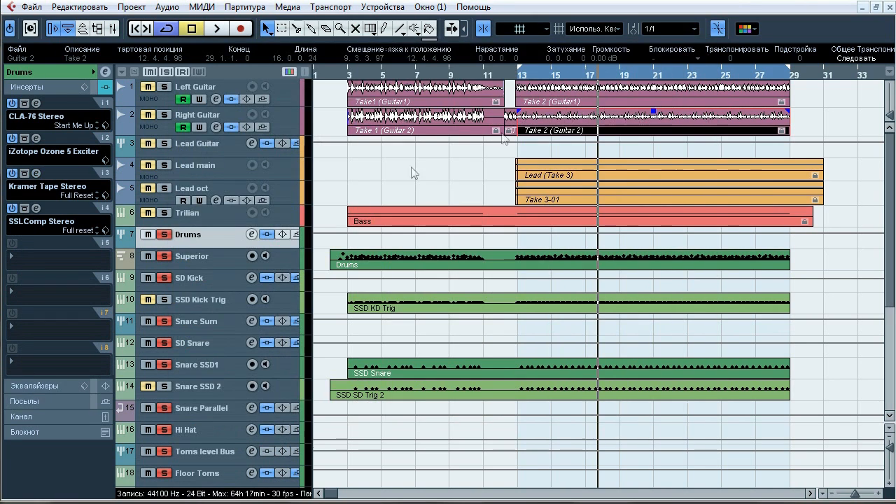
# Compare the Drums group in playback with its SSLComp Stereo compressor bypassed and active, stop playback, and close the plug-in.
pyautogui.click(40, 218)
pyautogui.moveTo(500, 12); pyautogui.dragTo(384, 55)
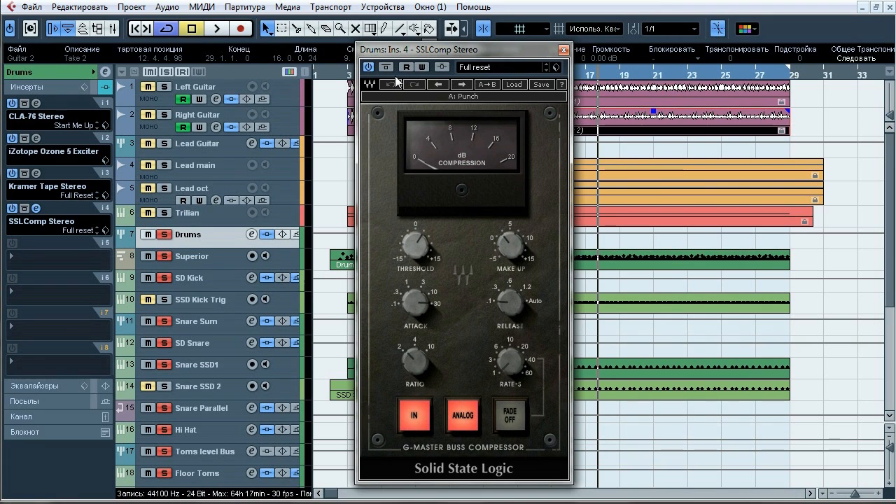
pyautogui.press('space')
pyautogui.click(390, 70)
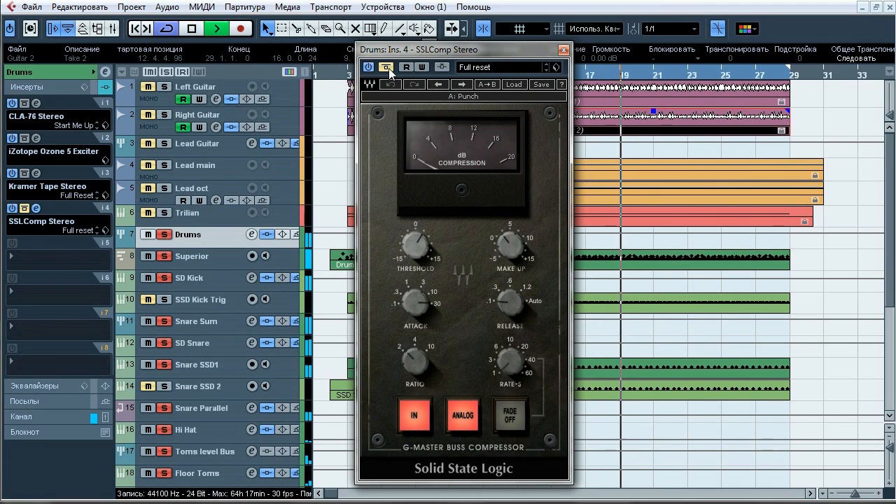
pyautogui.click(386, 67)
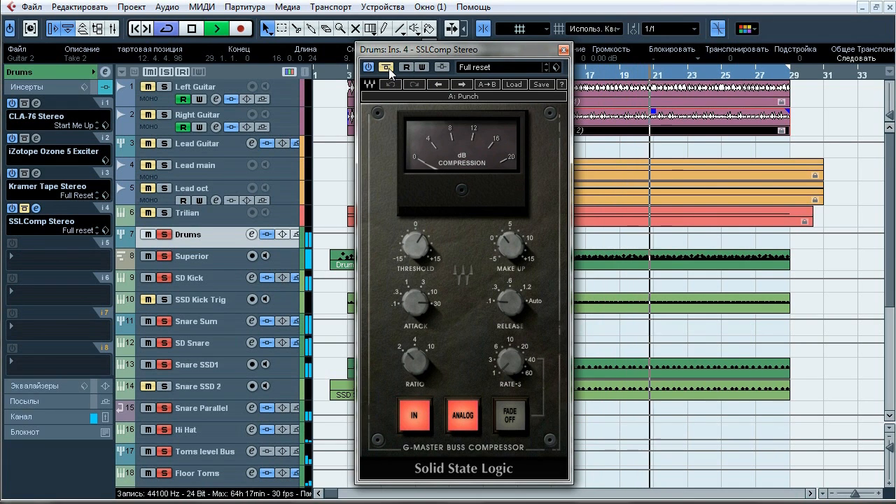
pyautogui.click(387, 68)
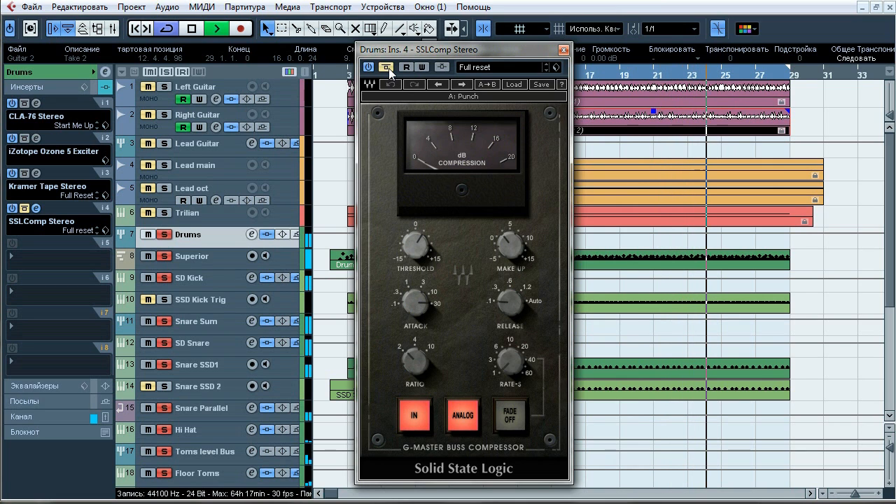
pyautogui.click(389, 71)
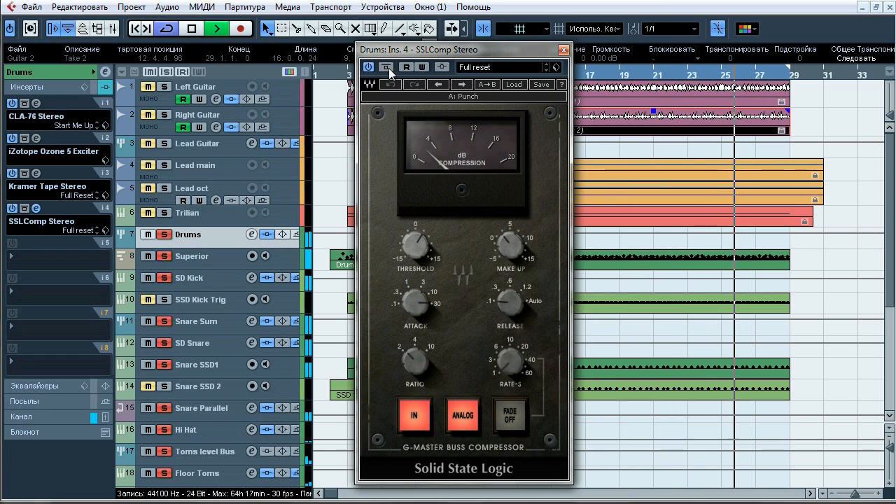
pyautogui.click(389, 71)
pyautogui.click(387, 68)
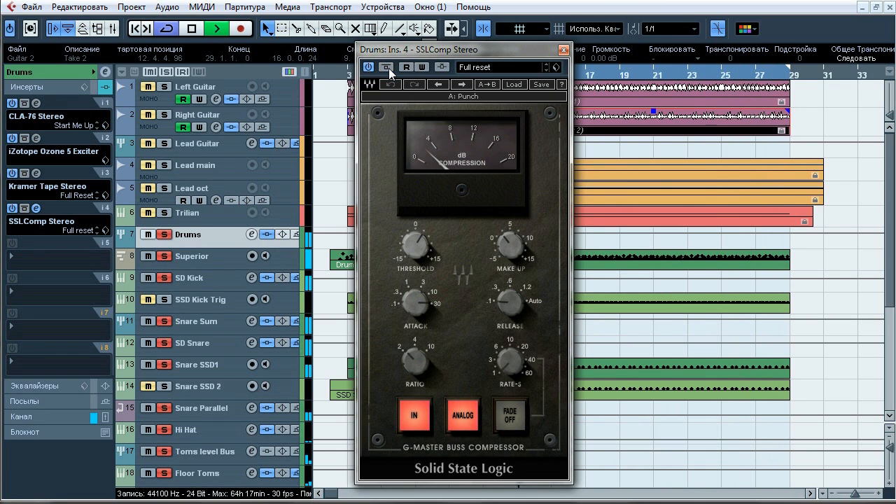
pyautogui.click(387, 68)
pyautogui.click(387, 68)
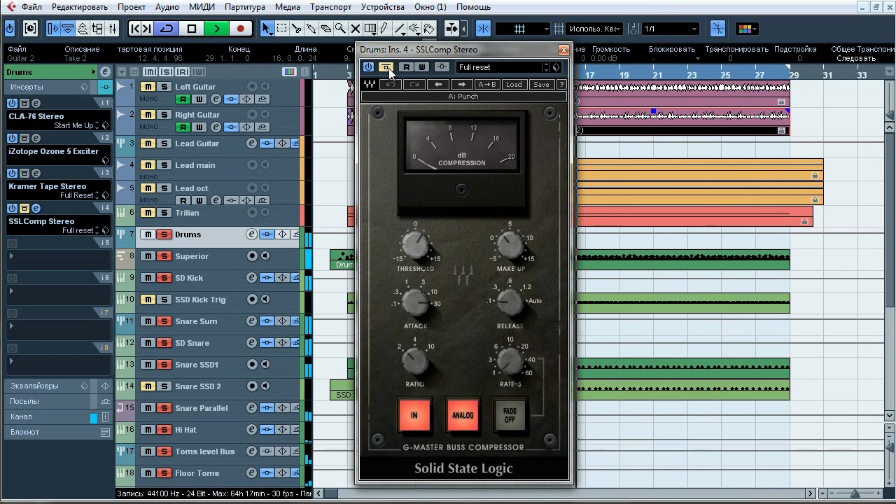
pyautogui.press('space')
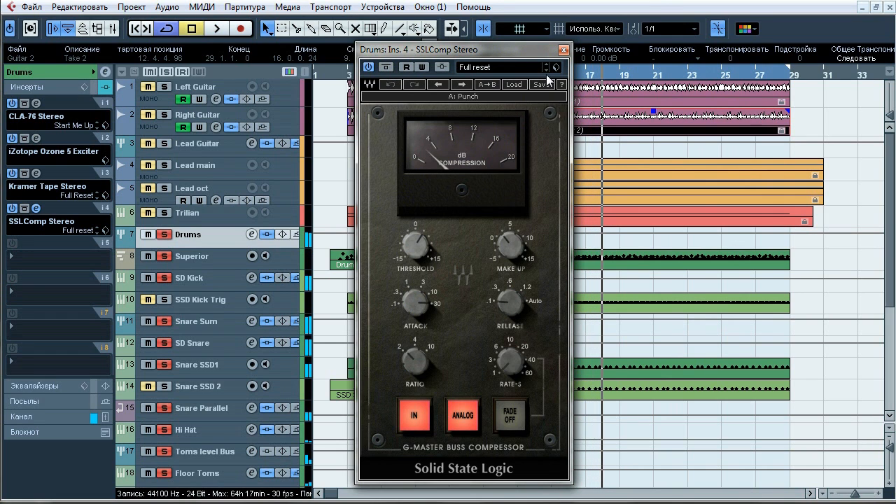
pyautogui.click(564, 50)
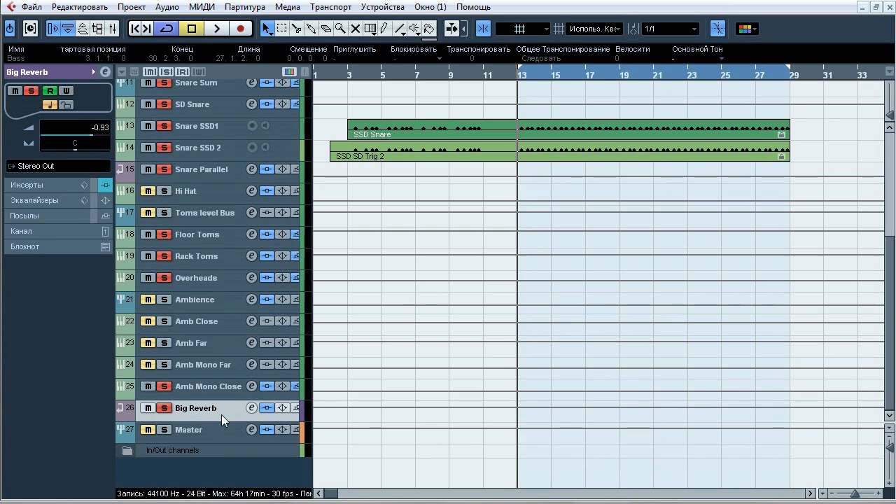
# Listen to the soloed drums with the Big Reverb track, show its inserts, and view the ValhallaVintageVerb settings.
pyautogui.press('space')
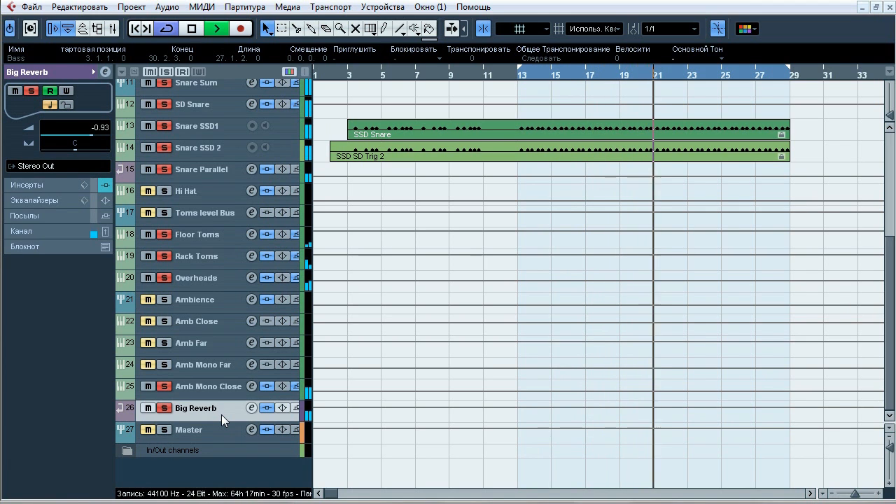
pyautogui.press('space')
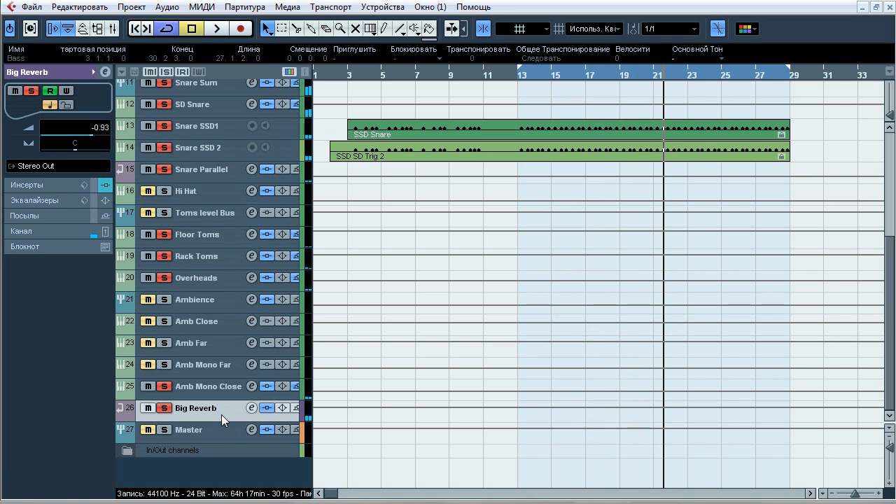
pyautogui.click(68, 188)
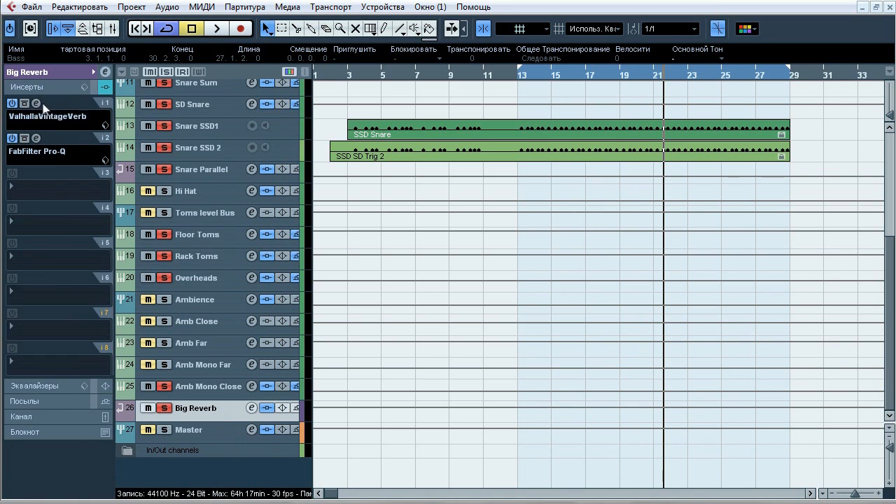
pyautogui.click(37, 103)
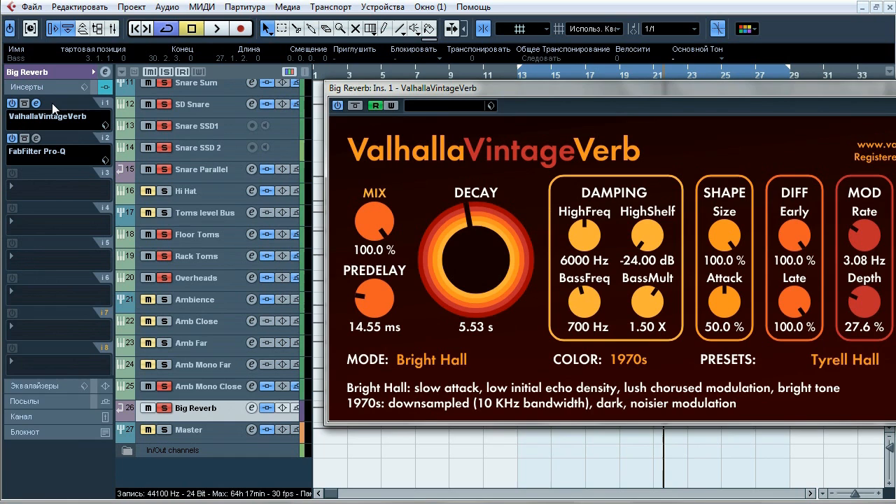
pyautogui.click(37, 103)
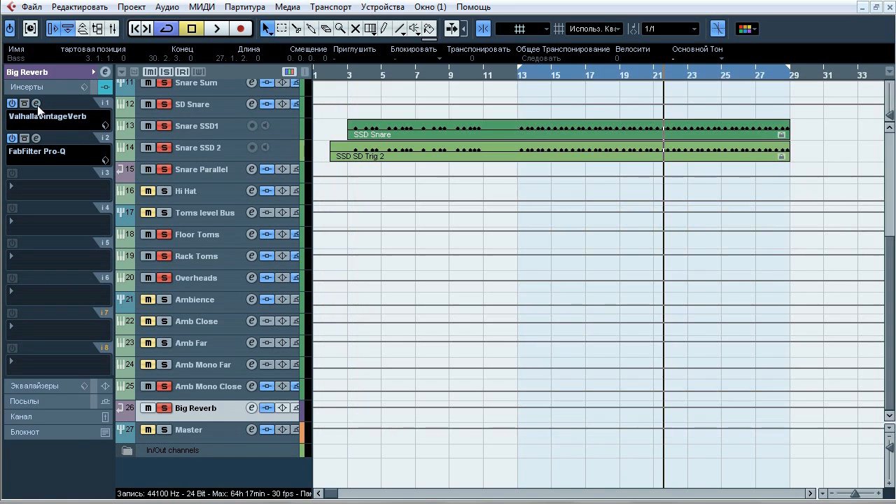
# Compare Big Reverb in playback with the low-cut band of its FabFilter Pro-Q bypassed and active, stop playback, and close the plug-in.
pyautogui.click(37, 139)
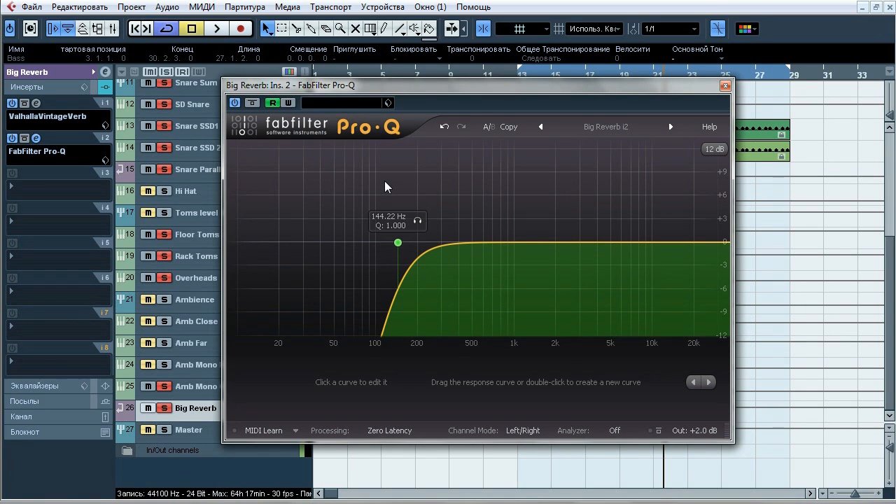
pyautogui.press('space')
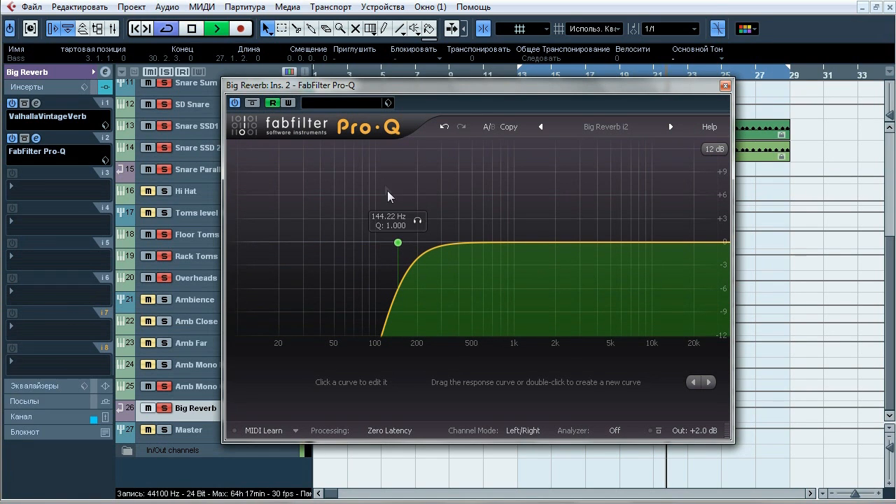
pyautogui.click(417, 221)
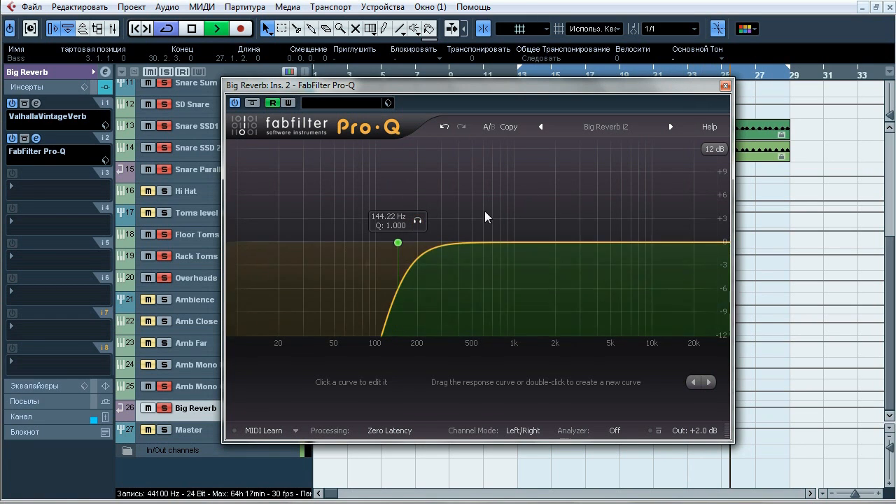
pyautogui.click(484, 243)
pyautogui.click(593, 383)
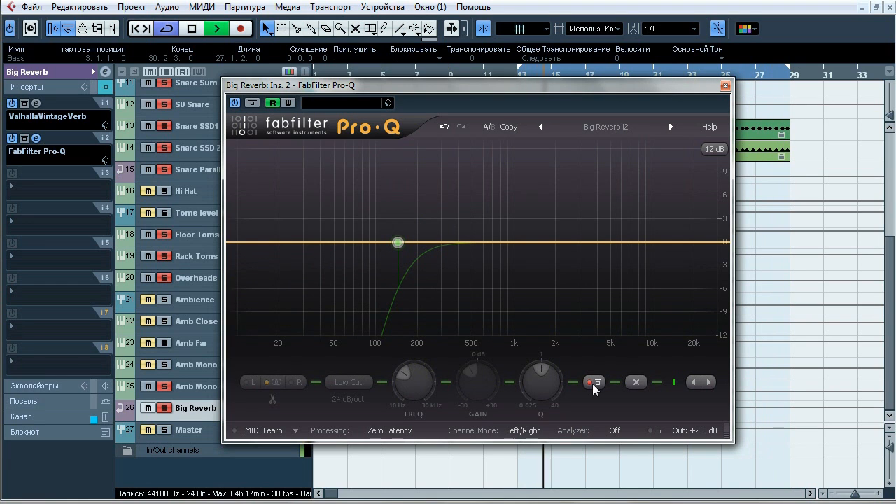
pyautogui.click(592, 382)
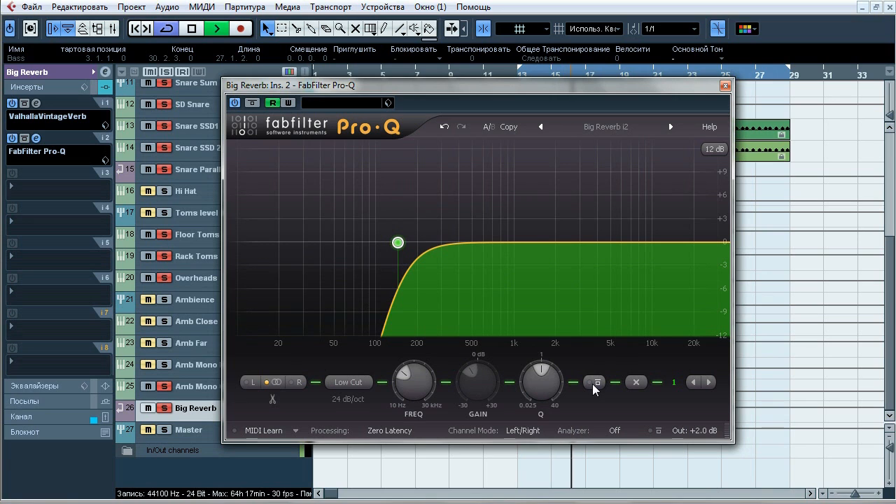
pyautogui.click(592, 383)
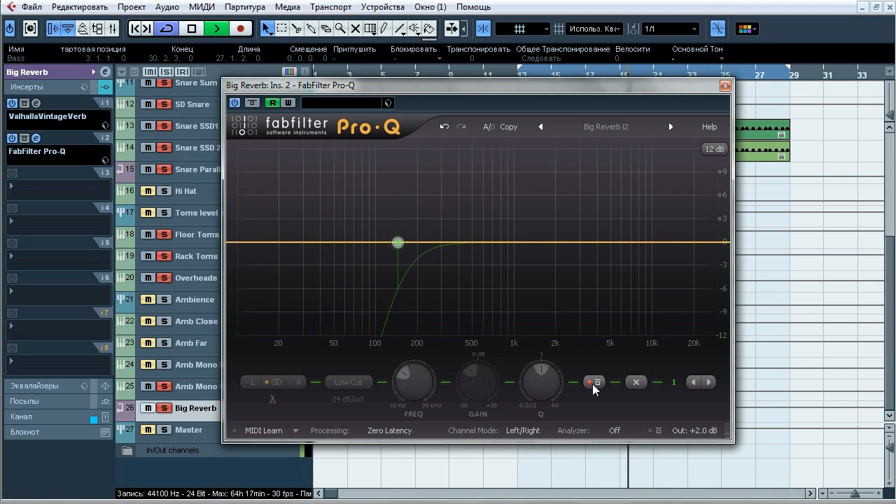
pyautogui.click(595, 383)
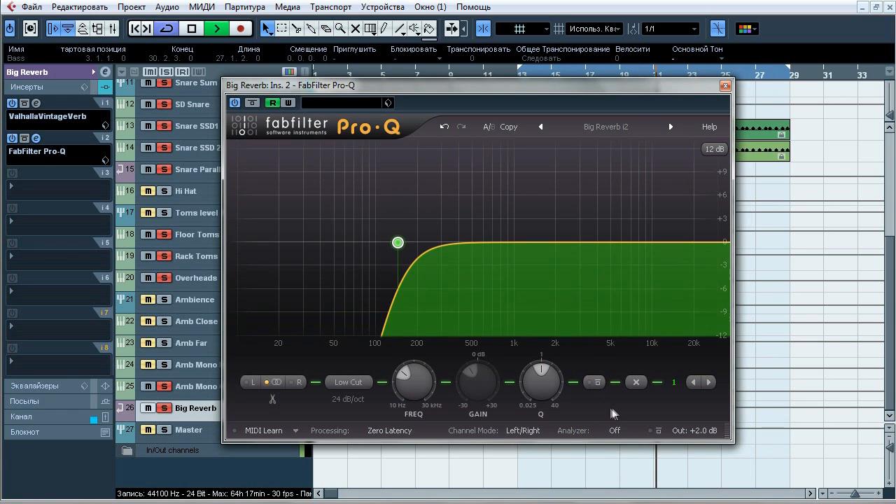
pyautogui.press('space')
pyautogui.click(725, 85)
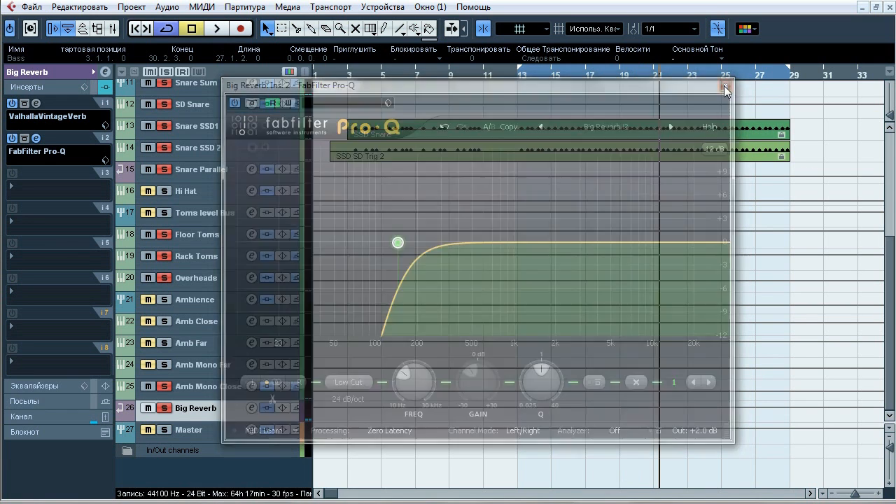
# Route the Big Reverb track's output to the Master group.
pyautogui.click(62, 73)
pyautogui.click(56, 168)
pyautogui.moveTo(67, 253)
pyautogui.click(176, 313)
# Examine the mixer channels and their output routing through to Master, and reset the Stereo Out clip indicator.
pyautogui.press('F3')
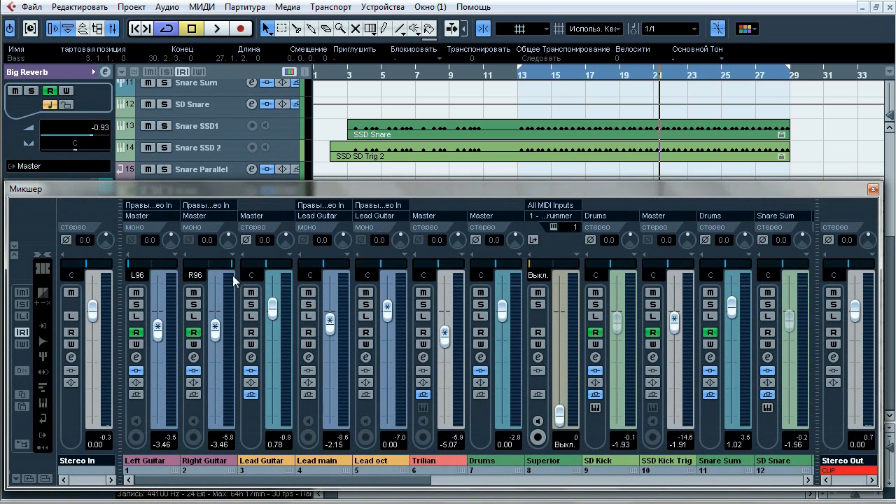
pyautogui.click(809, 482)
pyautogui.click(809, 482)
pyautogui.click(810, 482)
pyautogui.click(810, 482)
pyautogui.click(809, 482)
pyautogui.click(810, 481)
pyautogui.click(809, 482)
pyautogui.click(809, 481)
pyautogui.click(810, 481)
pyautogui.click(809, 482)
pyautogui.click(810, 482)
pyautogui.click(809, 482)
pyautogui.click(810, 482)
pyautogui.click(810, 482)
pyautogui.click(810, 482)
pyautogui.click(810, 482)
pyautogui.click(810, 482)
pyautogui.click(810, 481)
pyautogui.click(810, 482)
pyautogui.click(810, 481)
pyautogui.click(810, 482)
pyautogui.click(809, 482)
pyautogui.click(810, 481)
pyautogui.click(810, 482)
pyautogui.click(810, 482)
pyautogui.click(809, 482)
pyautogui.click(810, 482)
pyautogui.click(810, 482)
pyautogui.click(810, 482)
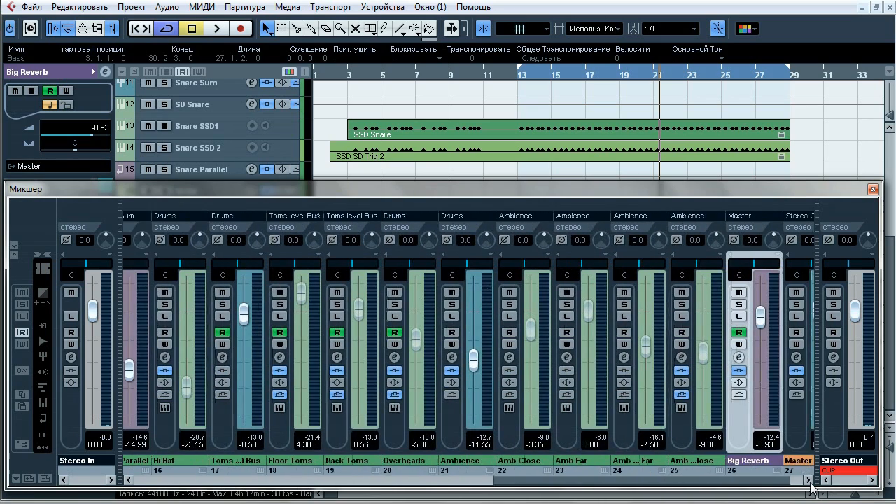
pyautogui.click(809, 482)
pyautogui.click(834, 471)
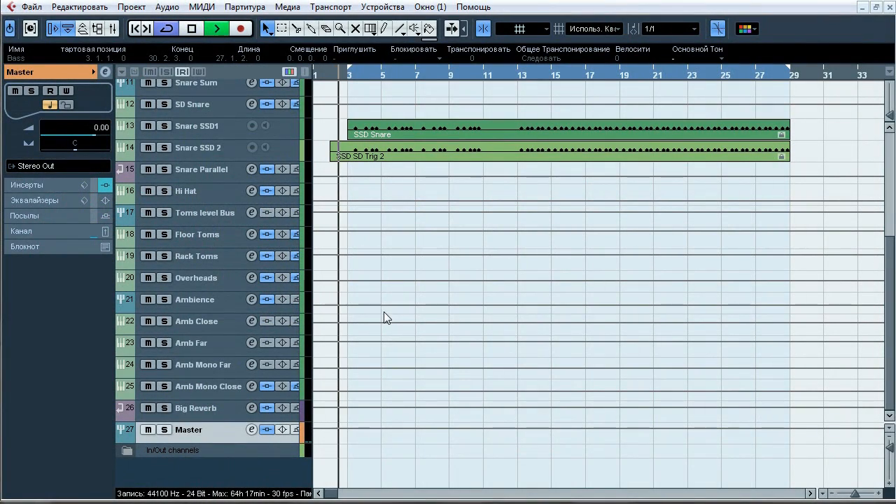
# Compare the mix in playback with all of the Master group's inserts bypassed and active, and stop playback.
pyautogui.click(93, 186)
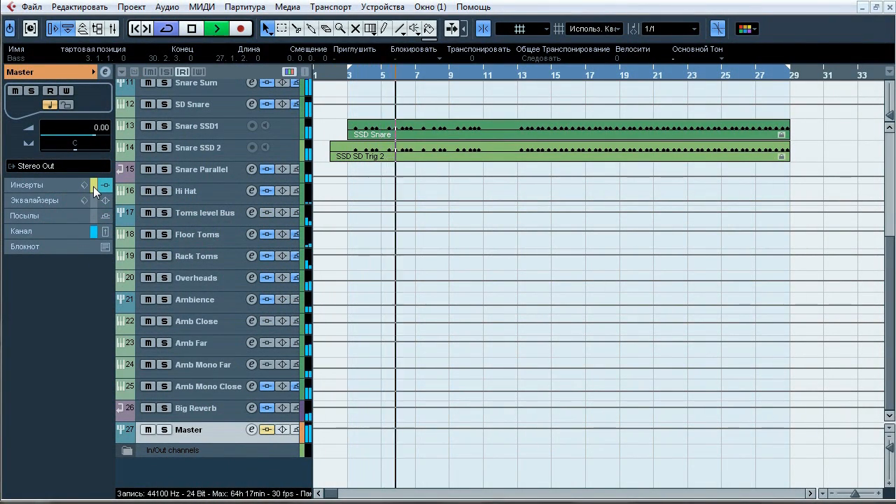
pyautogui.click(93, 186)
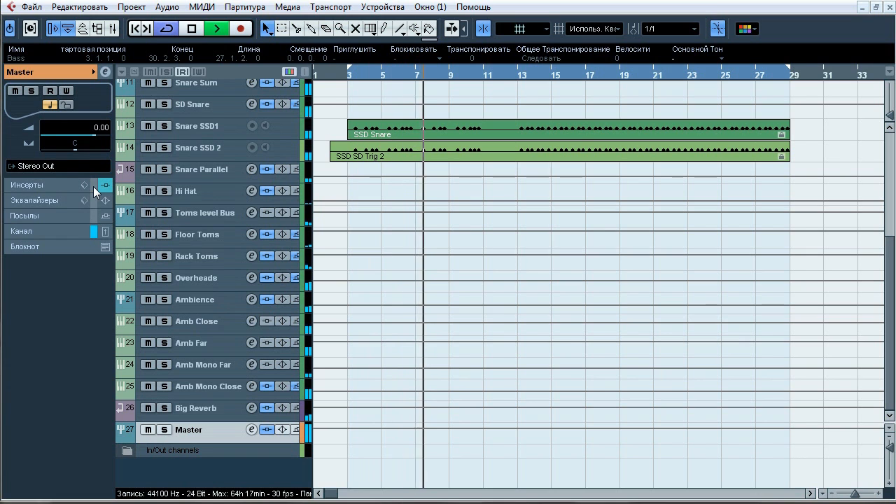
pyautogui.click(94, 186)
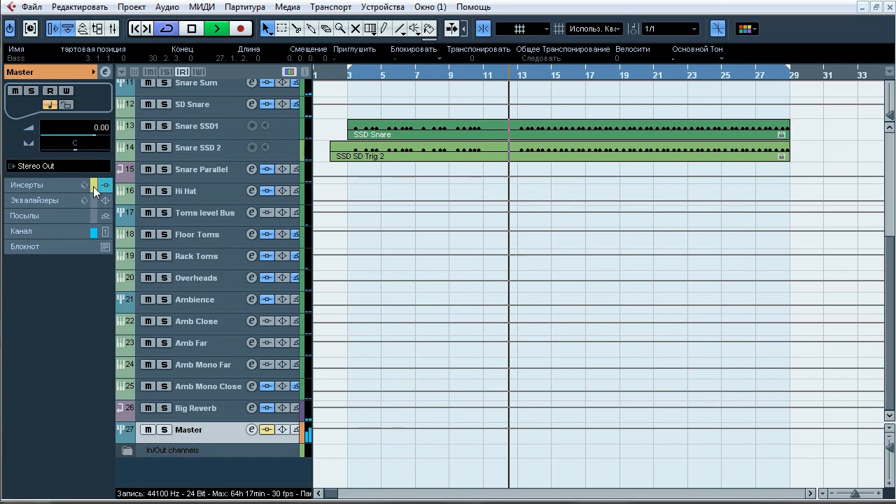
pyautogui.click(94, 186)
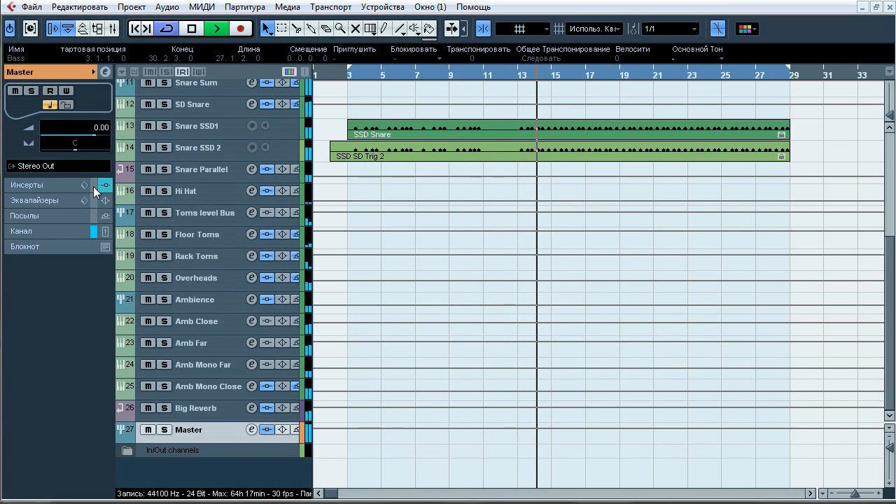
pyautogui.click(94, 187)
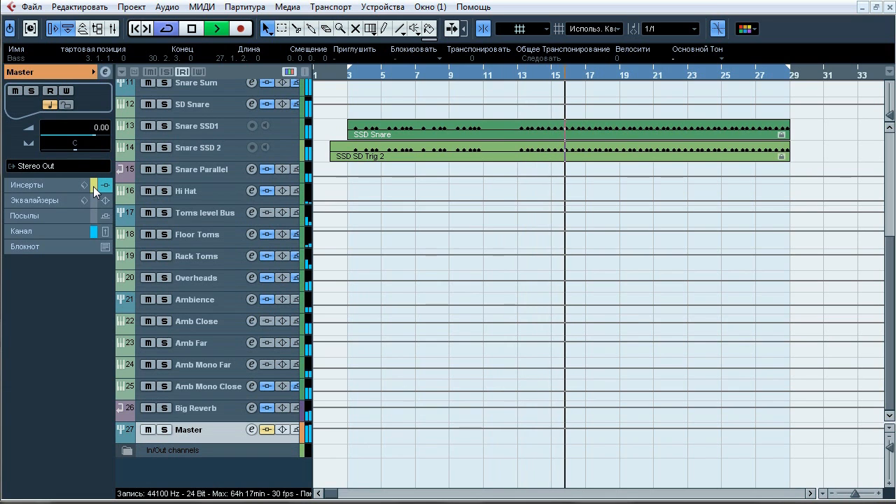
pyautogui.click(93, 186)
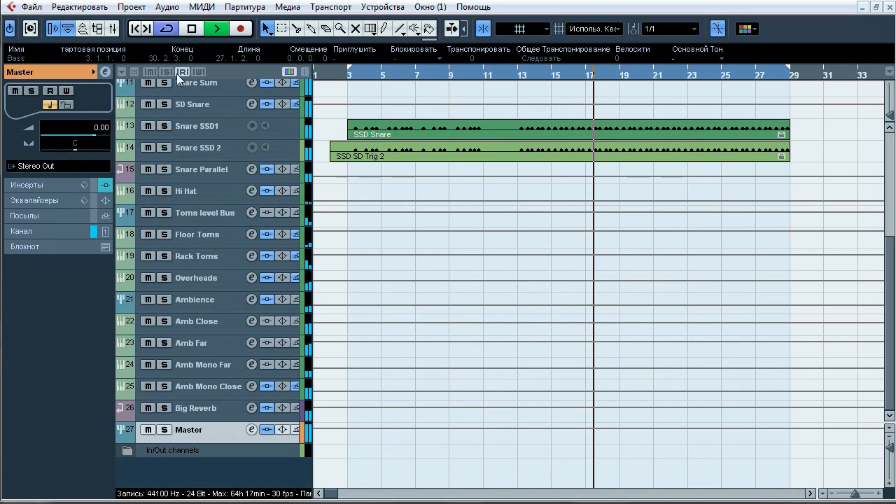
pyautogui.click(194, 34)
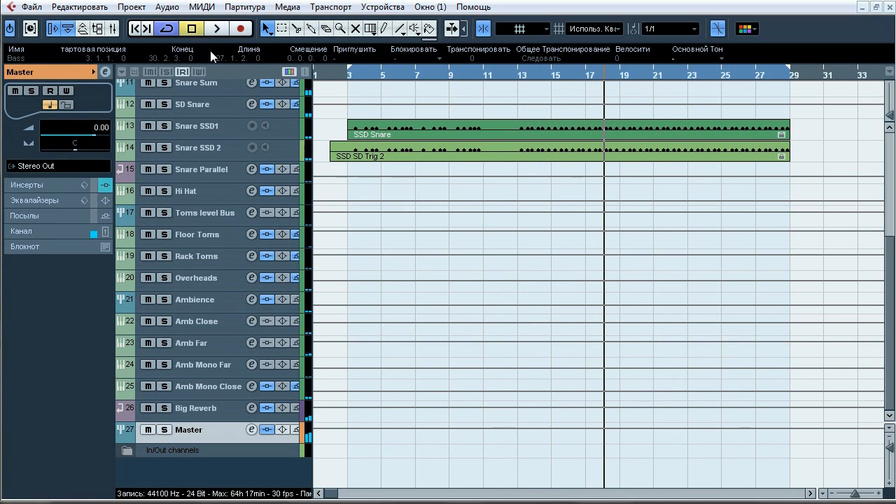
# Show the Master group's inserts and view the settings of NLS Buss Stereo in the first slot.
pyautogui.click(64, 187)
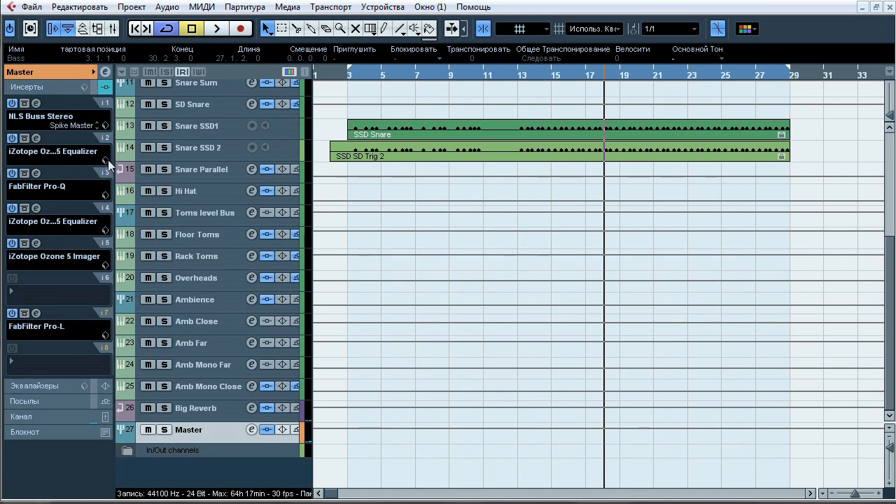
pyautogui.click(36, 103)
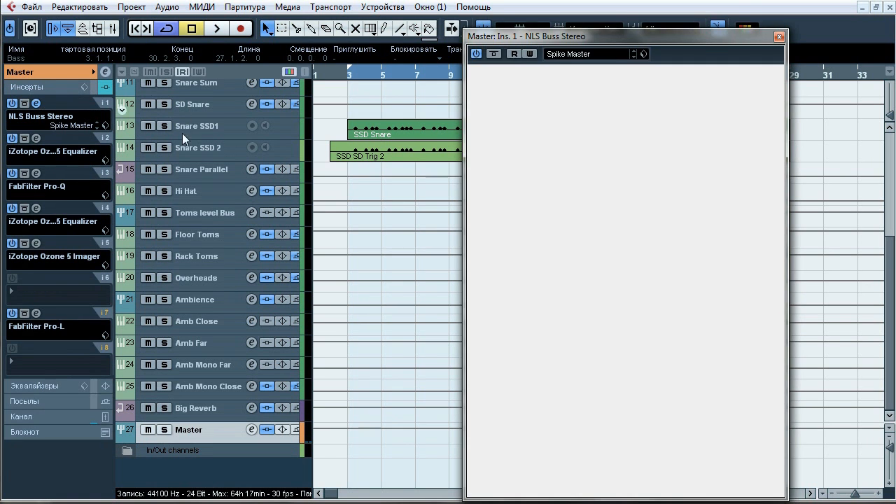
pyautogui.moveTo(569, 35); pyautogui.dragTo(503, 33)
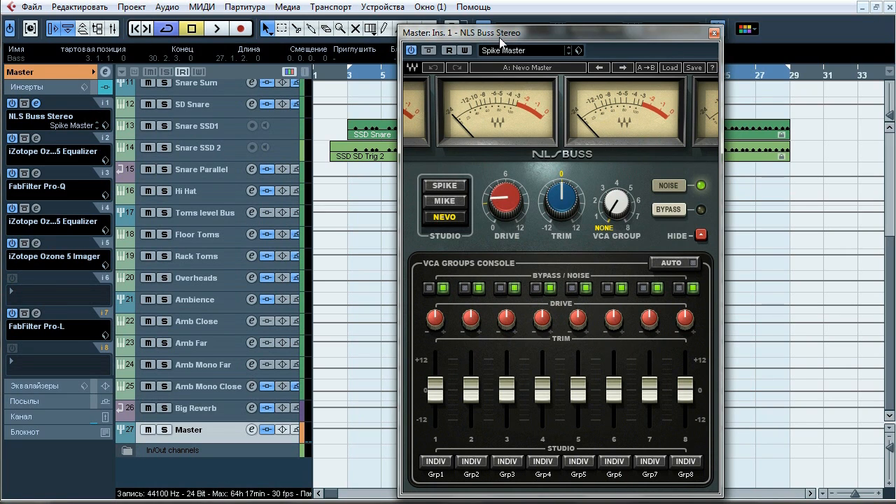
# Compare the mix in playback with the Master's NLS Buss Stereo bypassed and active, stop playback, and close the plug-in.
pyautogui.press('space')
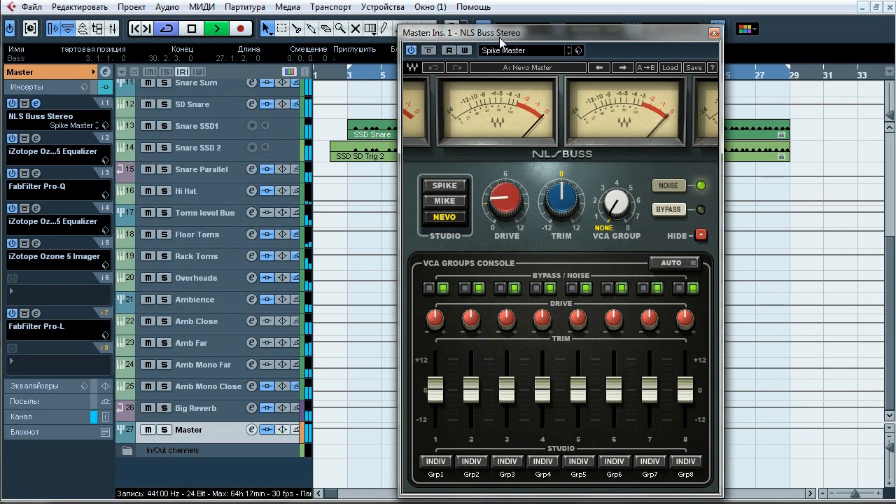
pyautogui.click(431, 51)
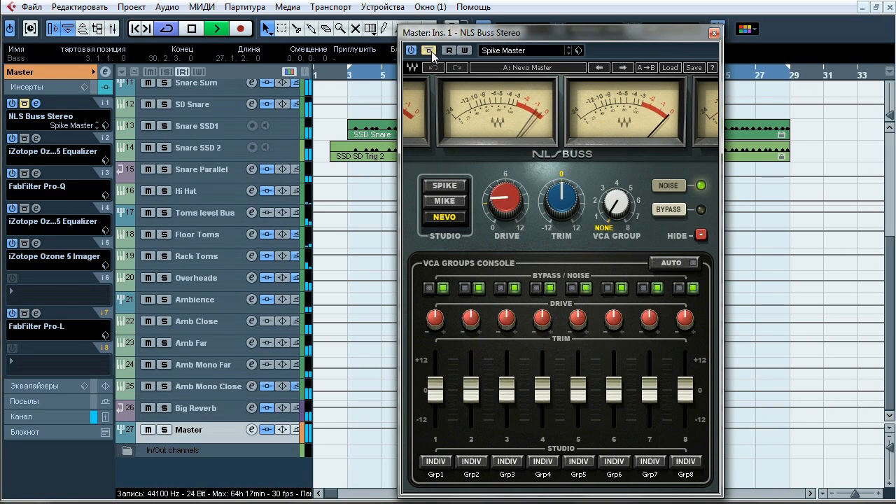
pyautogui.click(430, 51)
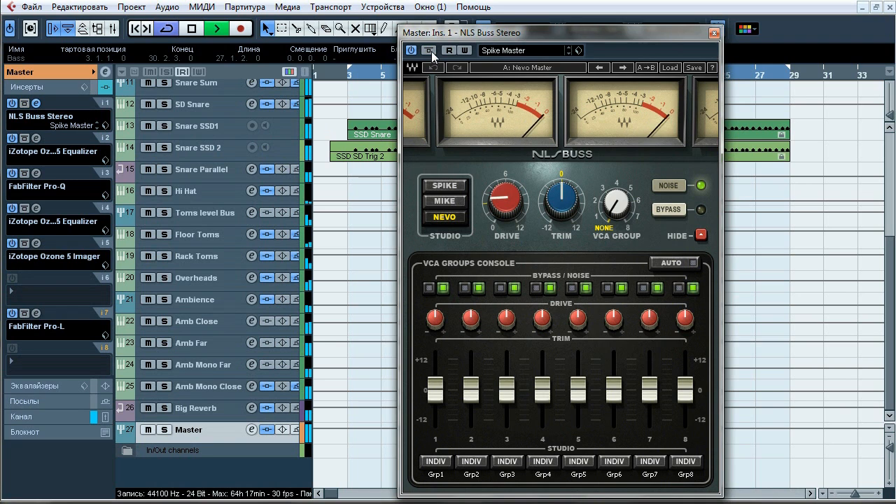
pyautogui.click(431, 51)
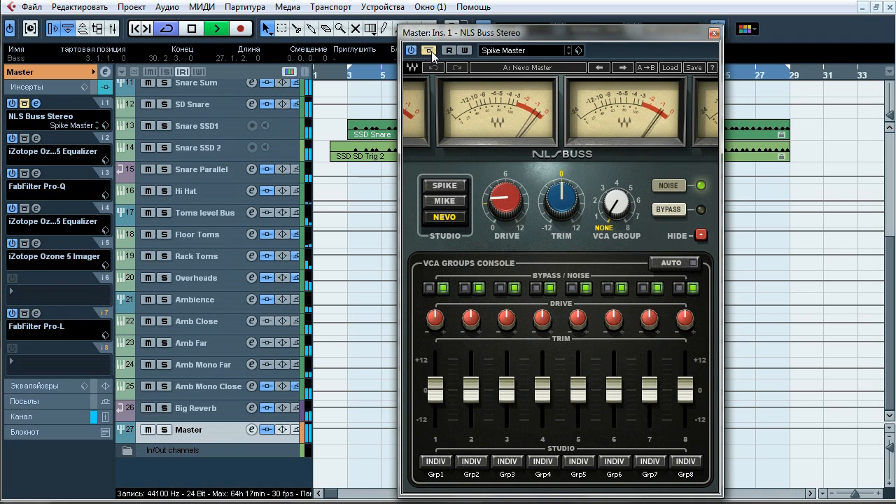
pyautogui.click(429, 51)
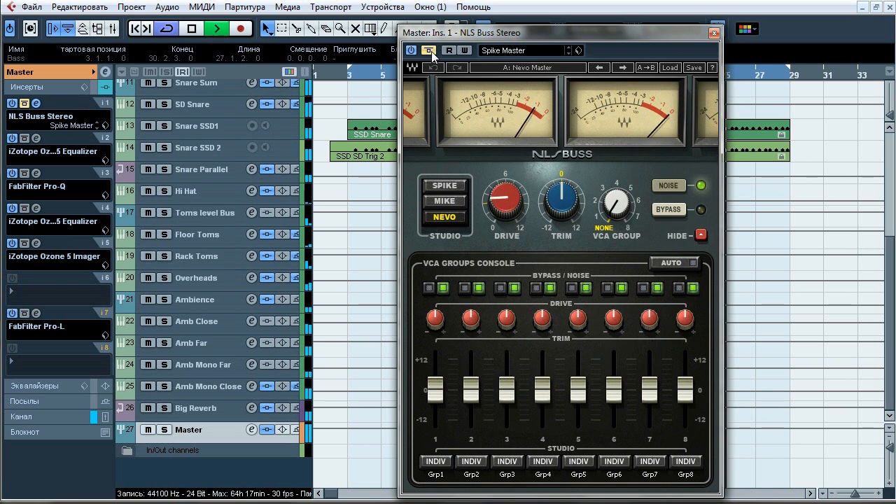
pyautogui.click(429, 50)
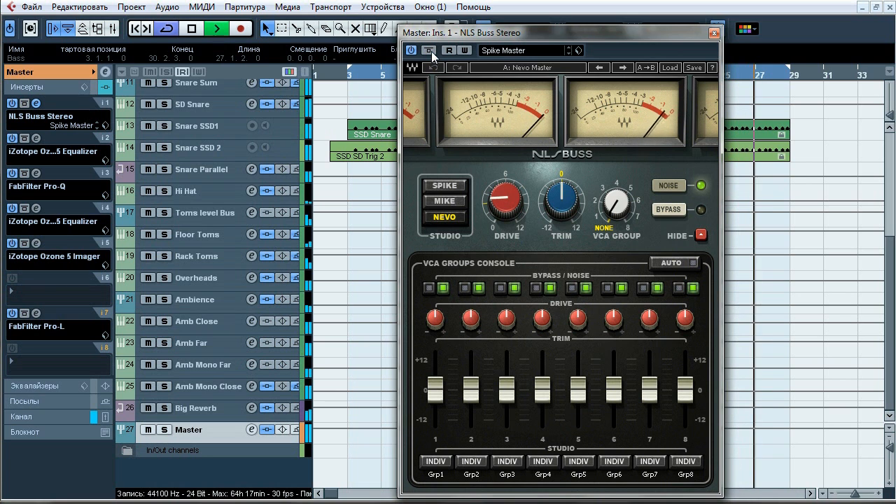
pyautogui.click(430, 51)
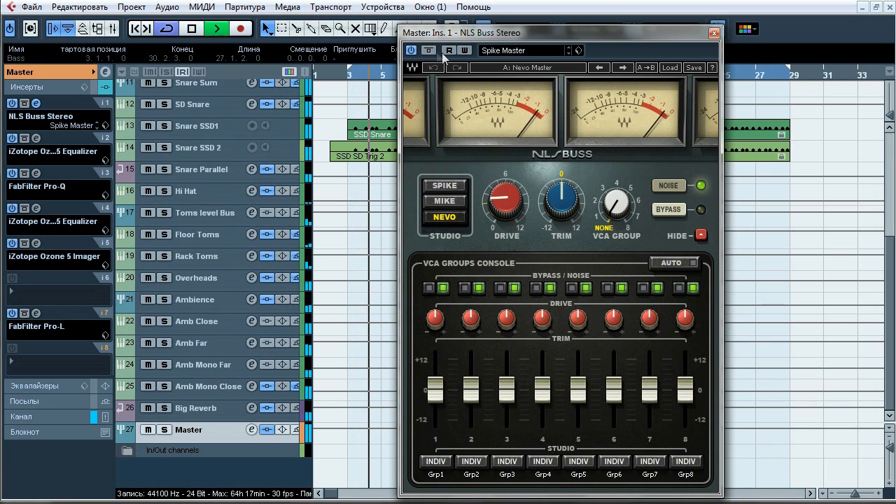
pyautogui.press('space')
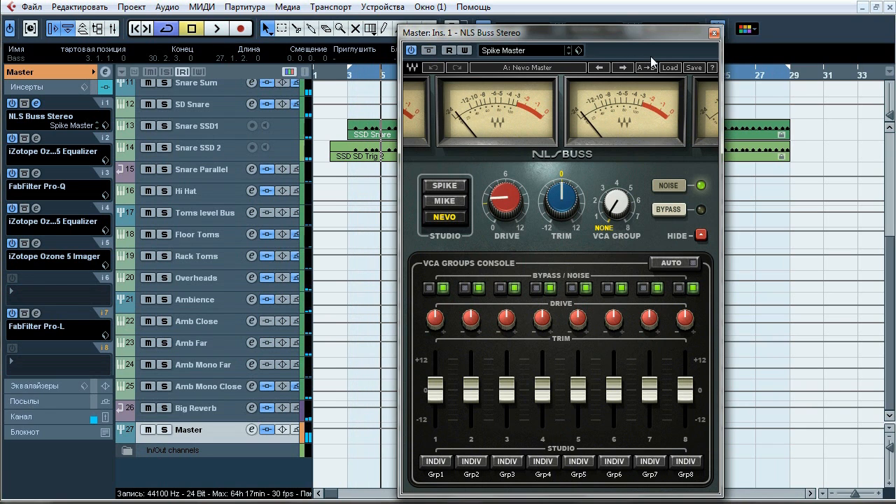
pyautogui.click(714, 33)
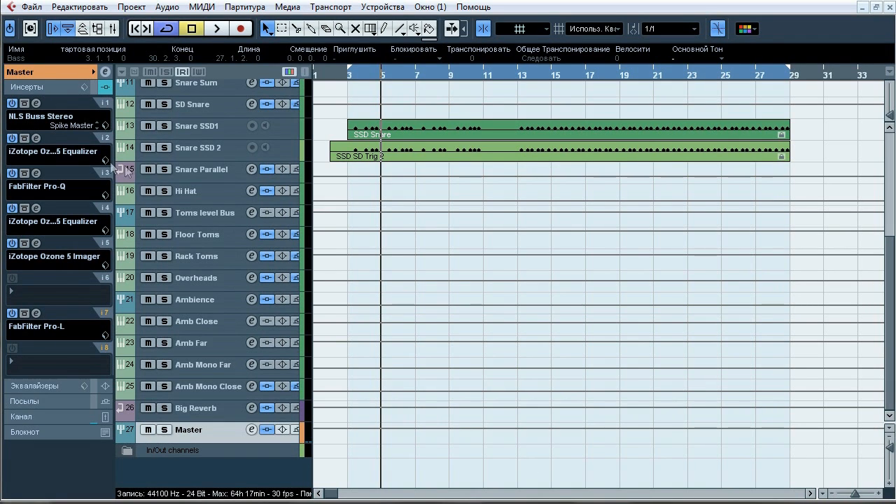
# Compare the mix with the Master's insert 2 iZotope Ozone 5 Equalizer bypassed and active, and view its matching snapshots before closing it.
pyautogui.click(37, 139)
pyautogui.moveTo(317, 26); pyautogui.dragTo(345, 35)
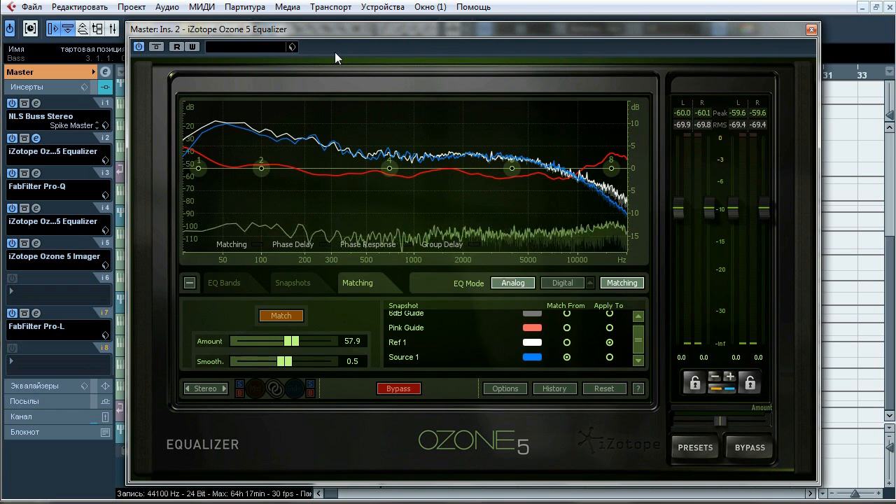
pyautogui.click(158, 49)
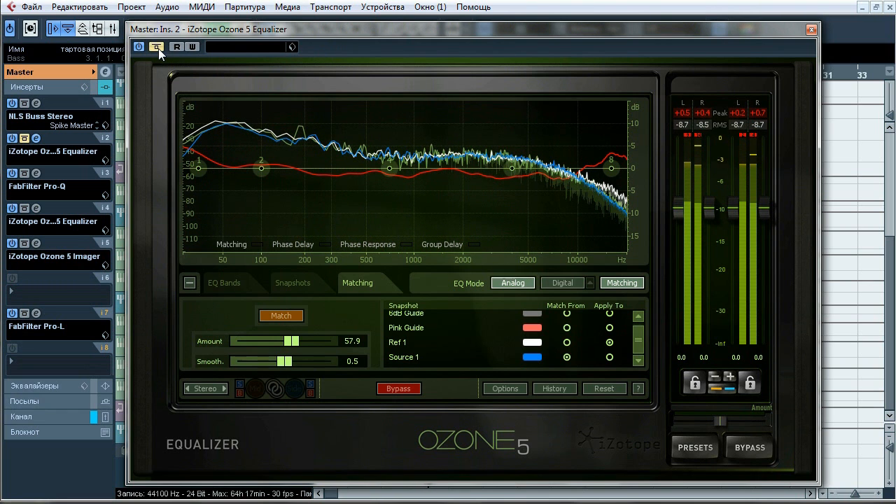
pyautogui.click(157, 47)
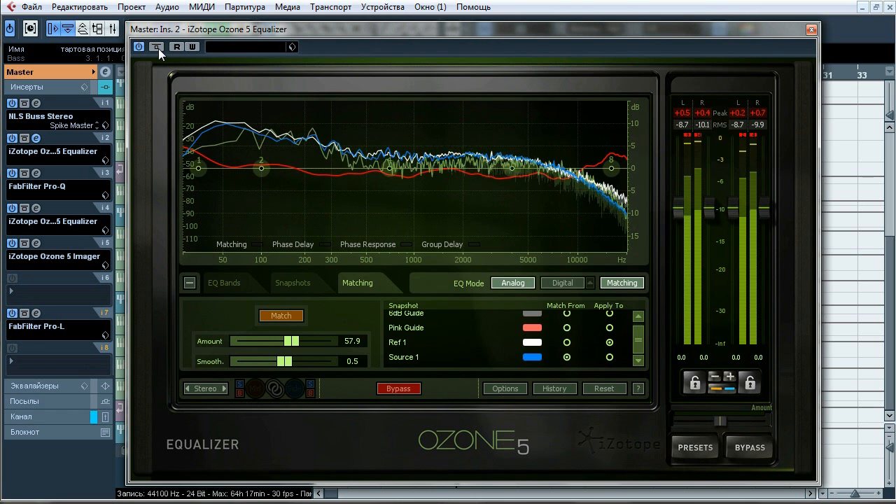
pyautogui.click(157, 47)
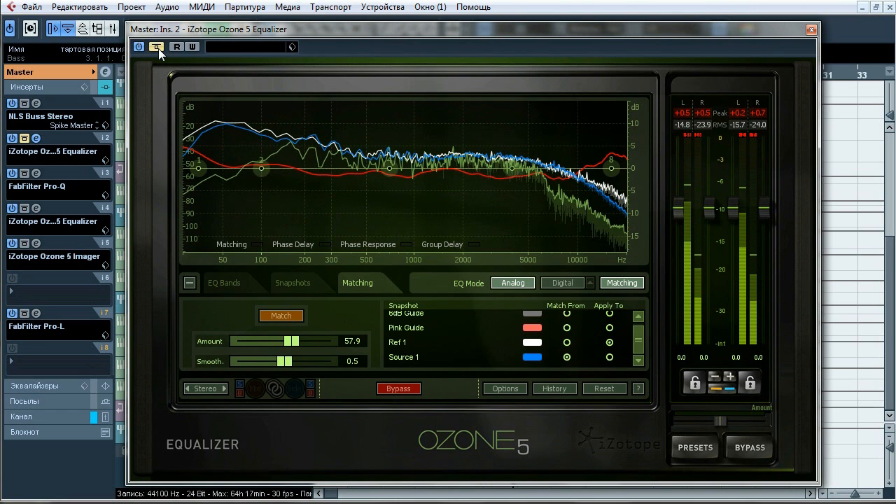
pyautogui.click(157, 47)
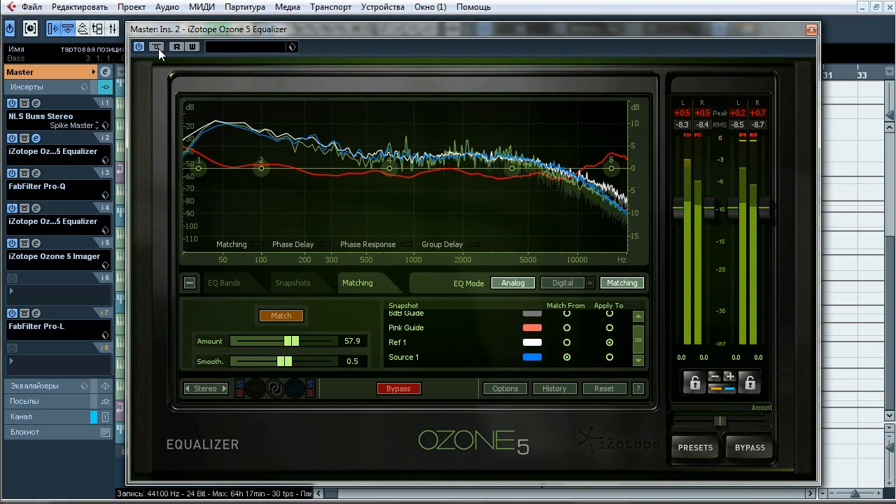
pyautogui.click(157, 47)
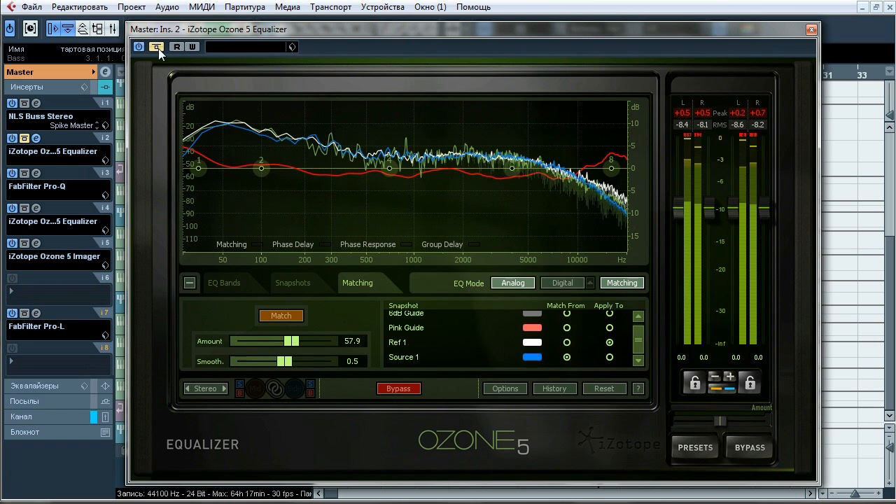
pyautogui.click(157, 47)
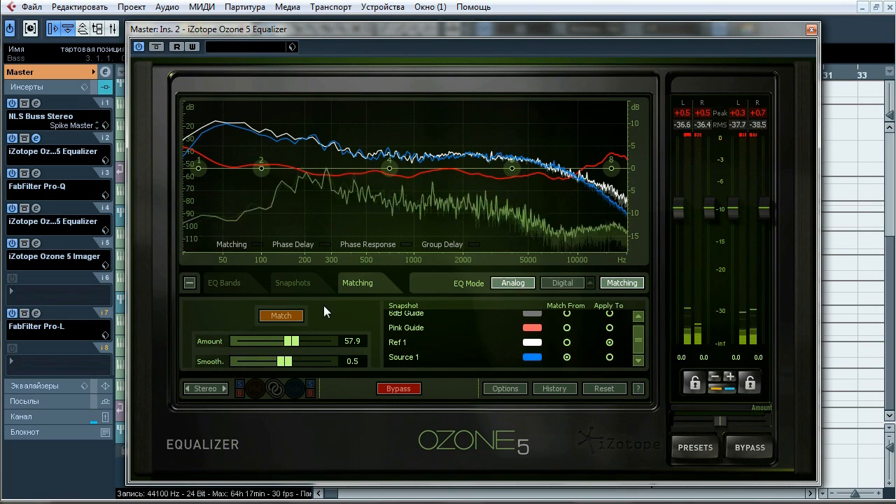
pyautogui.click(305, 283)
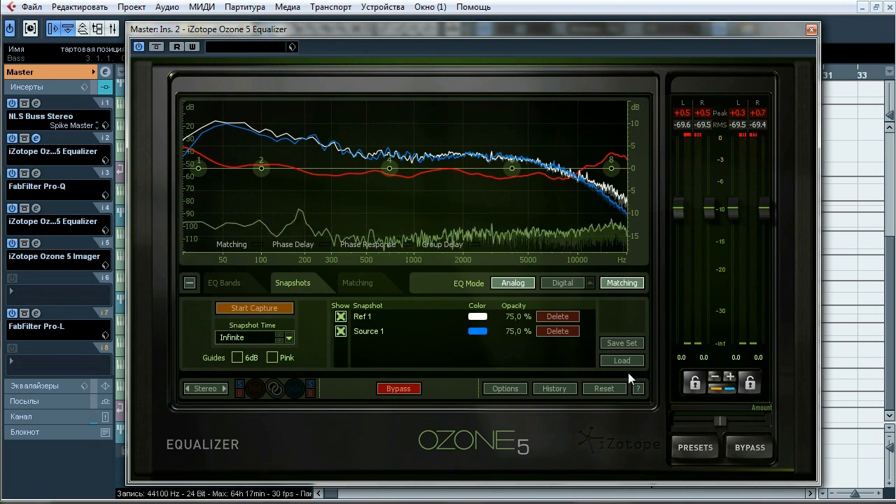
pyautogui.click(812, 30)
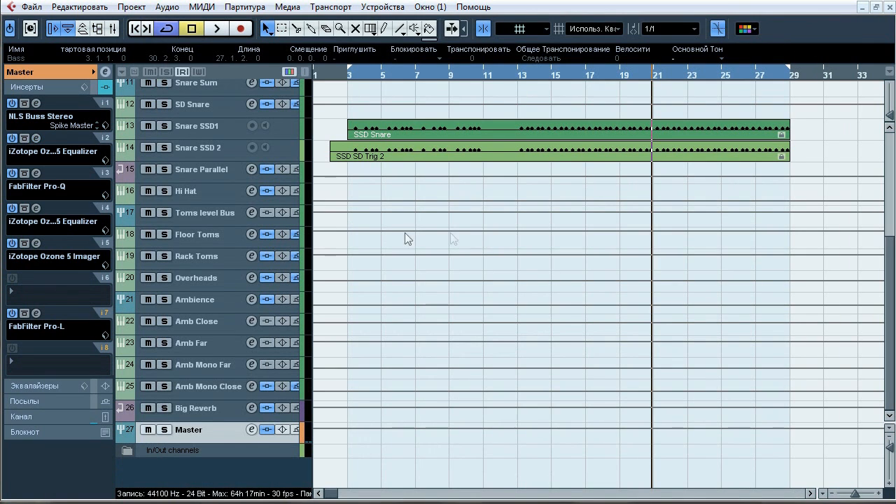
# View the Master's FabFilter Pro-Q in playback and briefly solo its side-channel low-cut band to hear the removed lows.
pyautogui.click(36, 173)
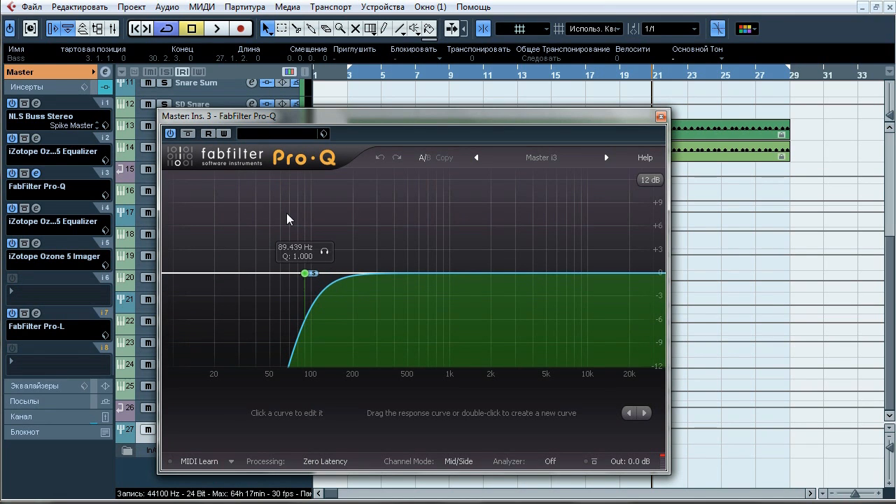
pyautogui.press('space')
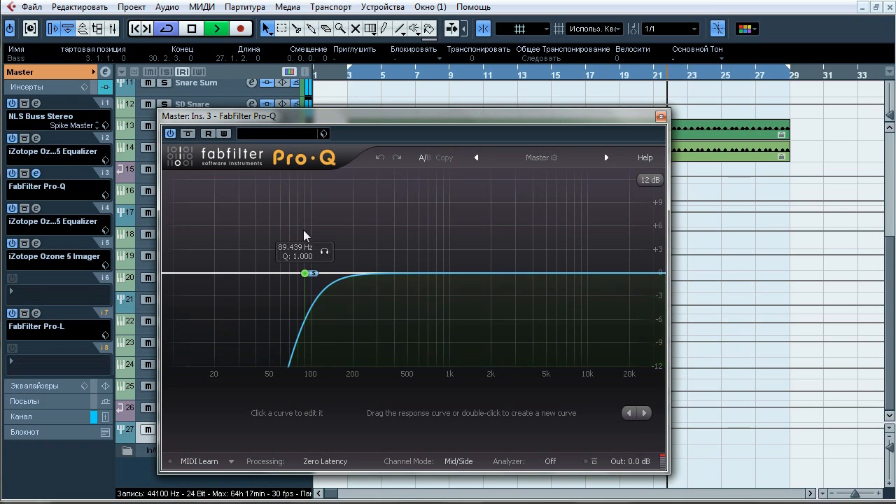
pyautogui.click(325, 253)
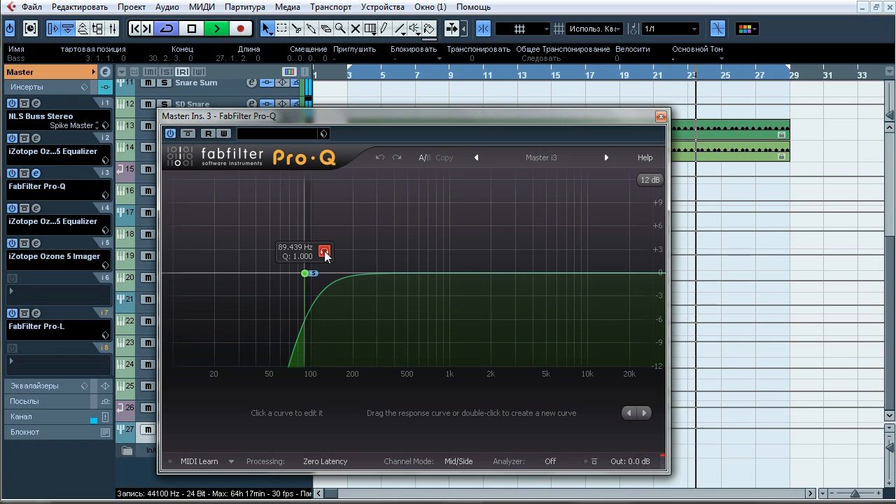
pyautogui.click(325, 253)
# Compare the mix with the Master's FabFilter Pro-Q bypassed and active, stop playback, and close the plug-in.
pyautogui.click(187, 134)
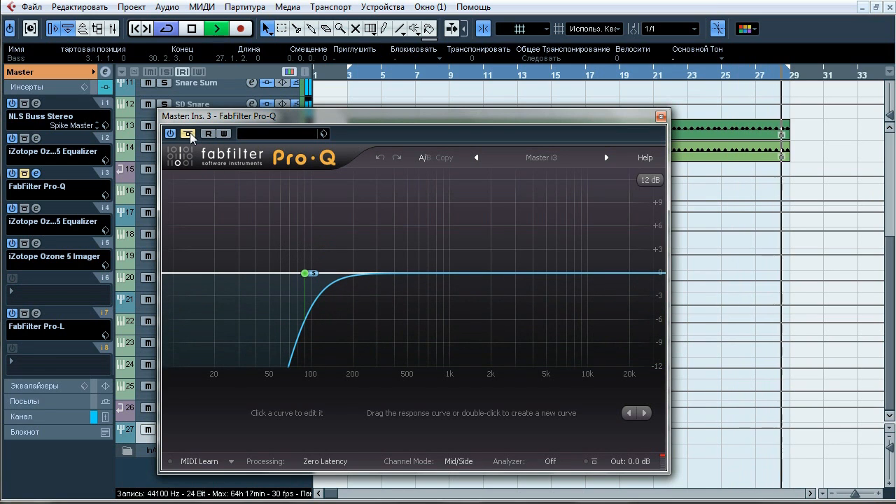
pyautogui.click(188, 134)
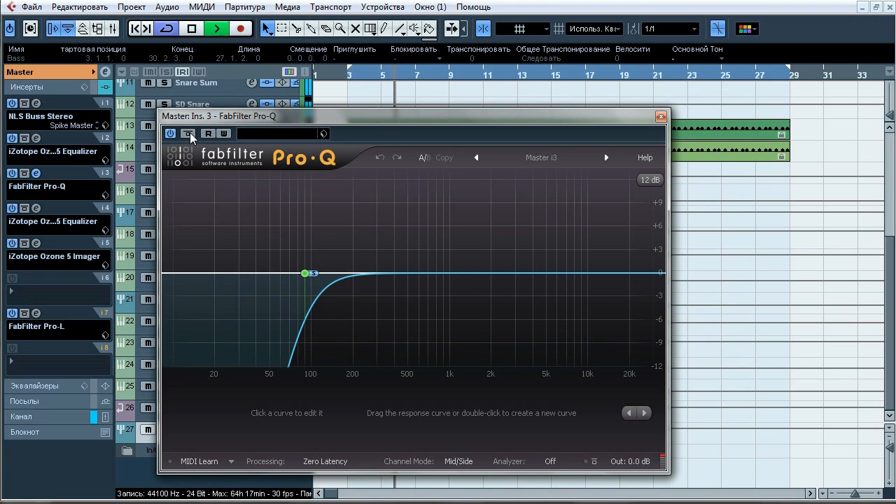
pyautogui.click(188, 134)
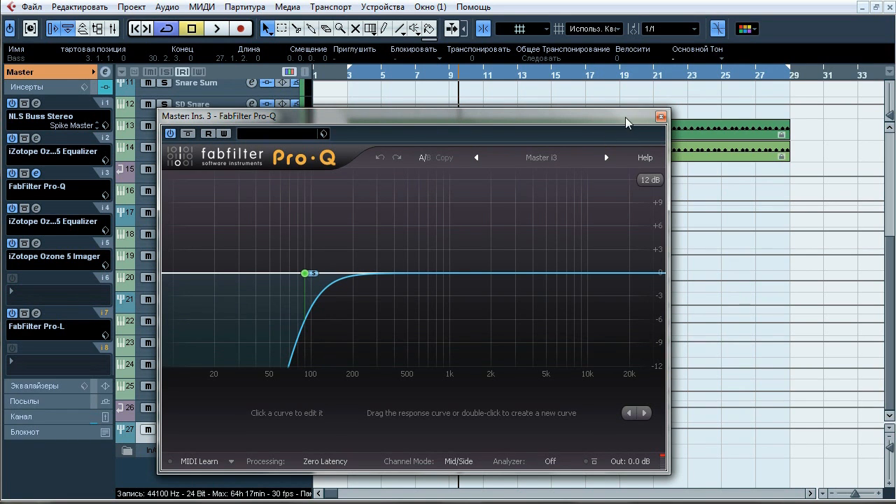
pyautogui.click(660, 118)
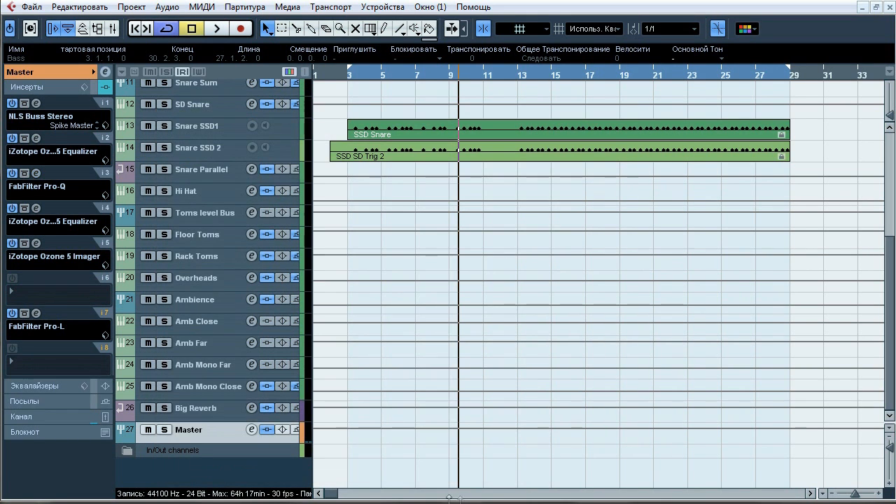
# Compare the mix in playback with the Master's insert 4 iZotope Ozone 5 Equalizer bypassed and active, and stop playback.
pyautogui.click(36, 208)
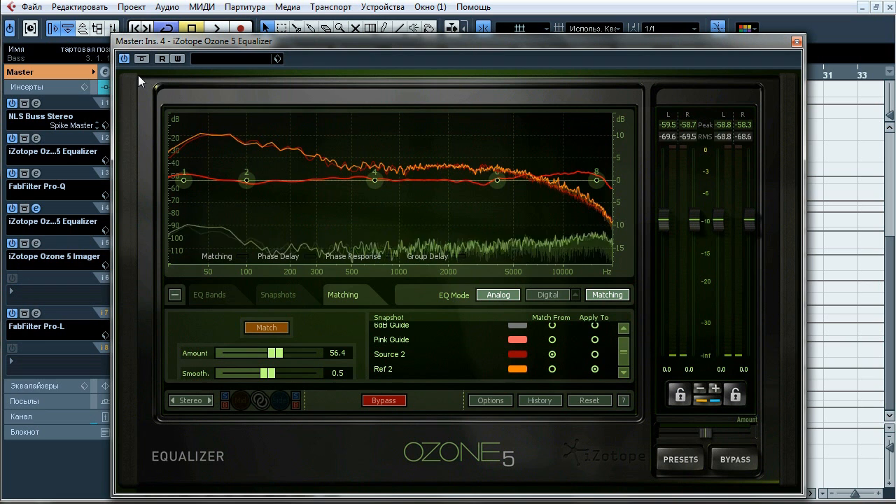
pyautogui.press('space')
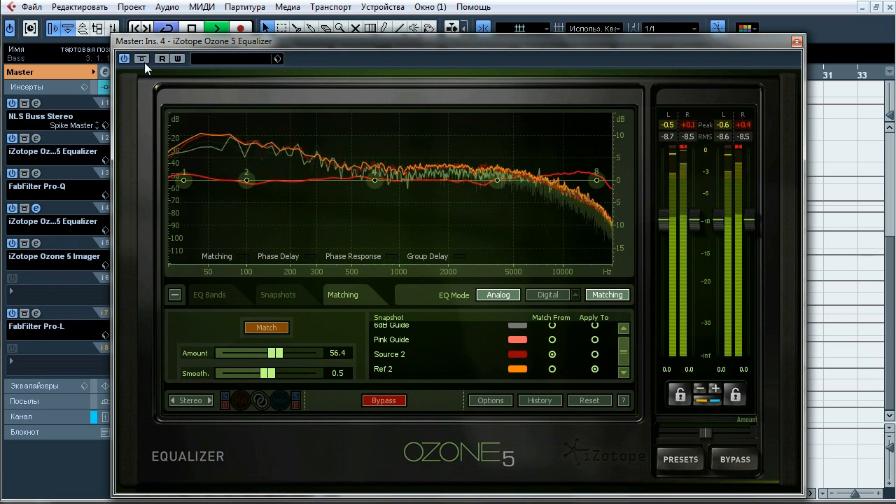
pyautogui.click(143, 59)
pyautogui.click(142, 58)
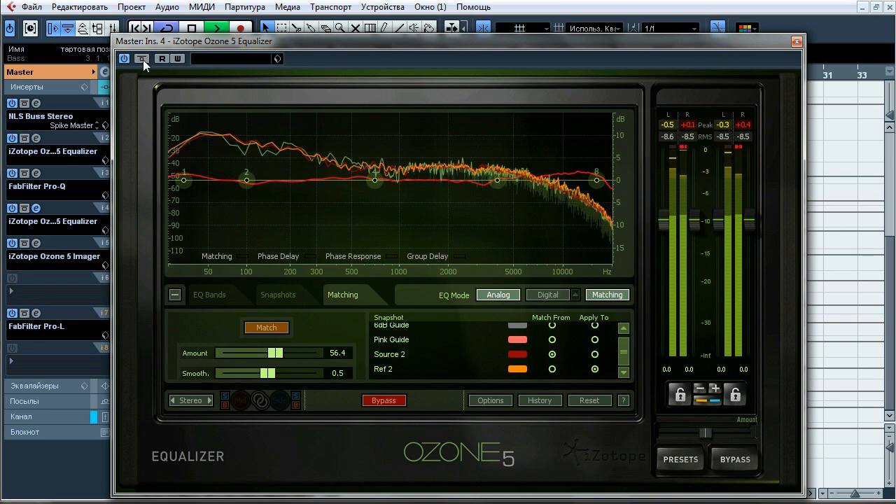
pyautogui.click(143, 59)
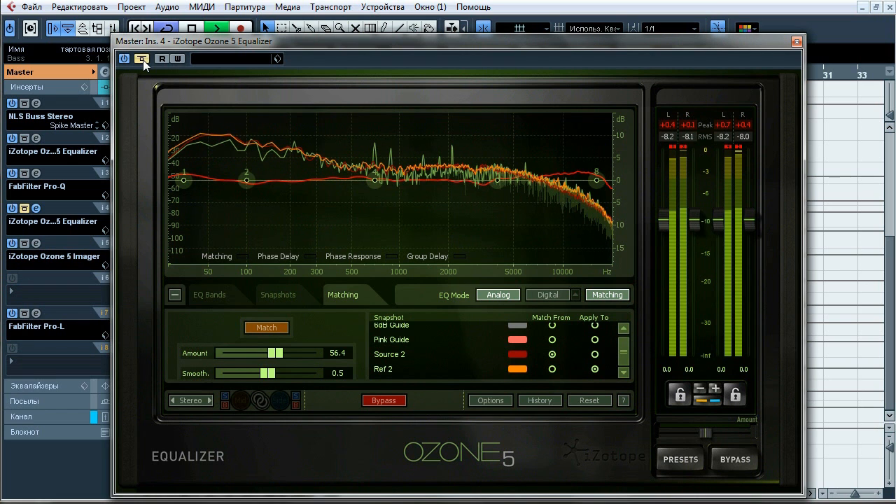
pyautogui.click(143, 60)
pyautogui.click(143, 60)
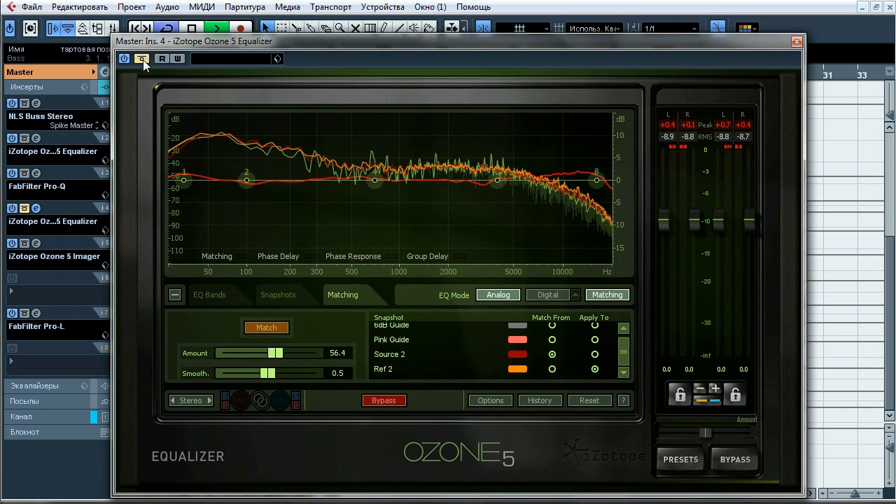
pyautogui.click(142, 60)
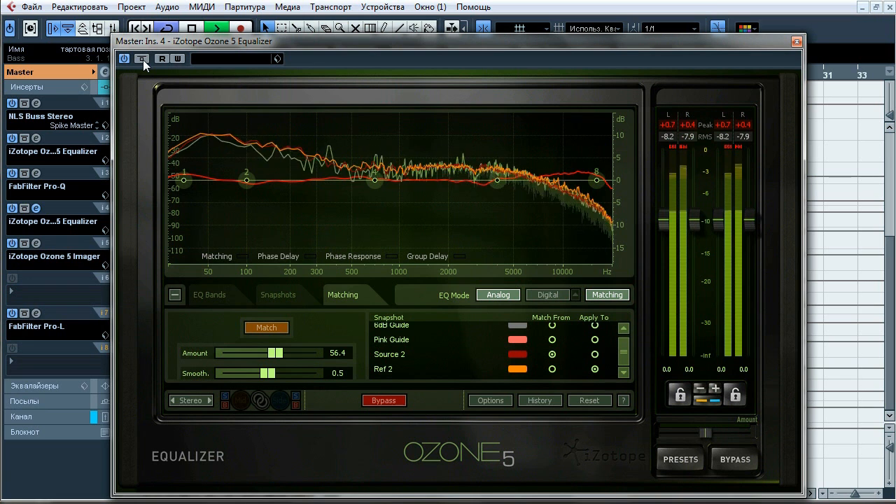
pyautogui.click(143, 60)
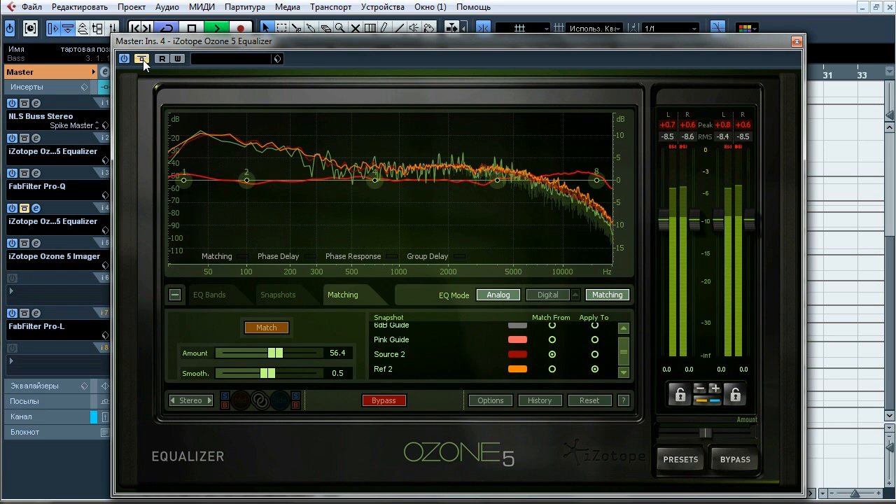
pyautogui.click(143, 59)
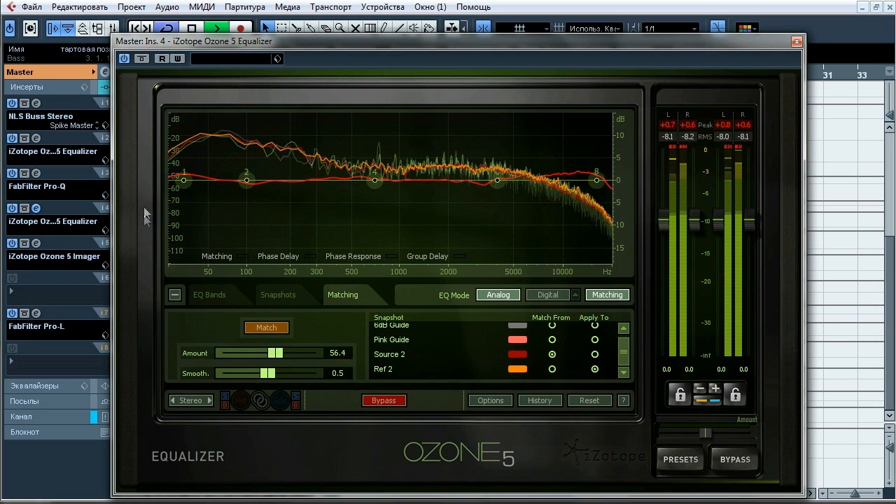
pyautogui.press('space')
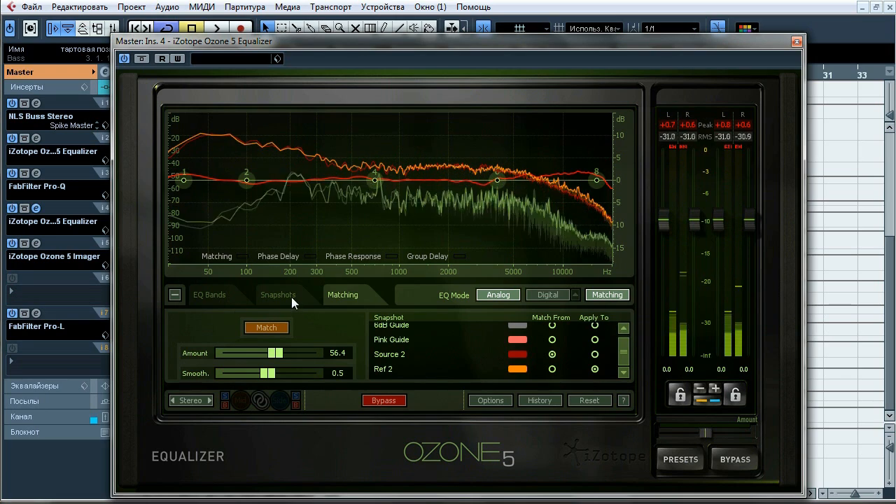
# View the insert 4 Equalizer's snapshots and matching settings, and close the plug-in.
pyautogui.click(293, 298)
pyautogui.click(339, 296)
pyautogui.click(797, 42)
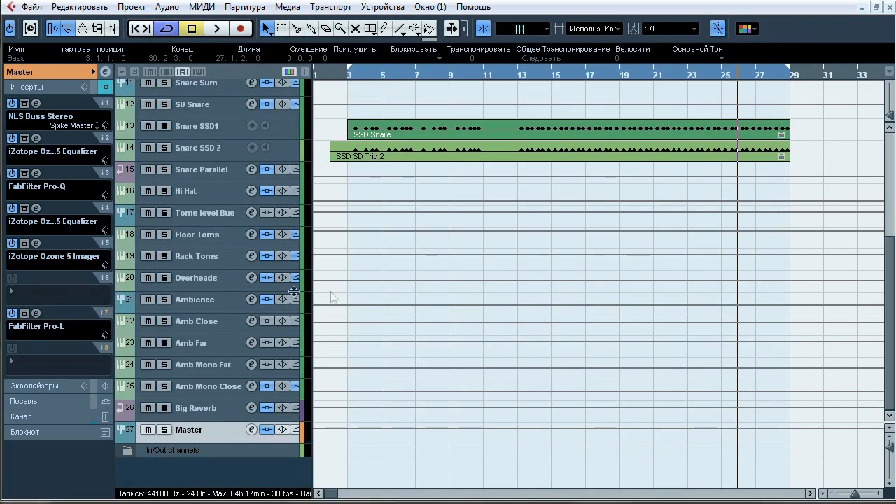
# Compare the mix in playback with the Master's insert 5 iZotope Ozone 5 Imager bypassed and active.
pyautogui.doubleClick(90, 239)
pyautogui.moveTo(274, 1); pyautogui.dragTo(270, 32)
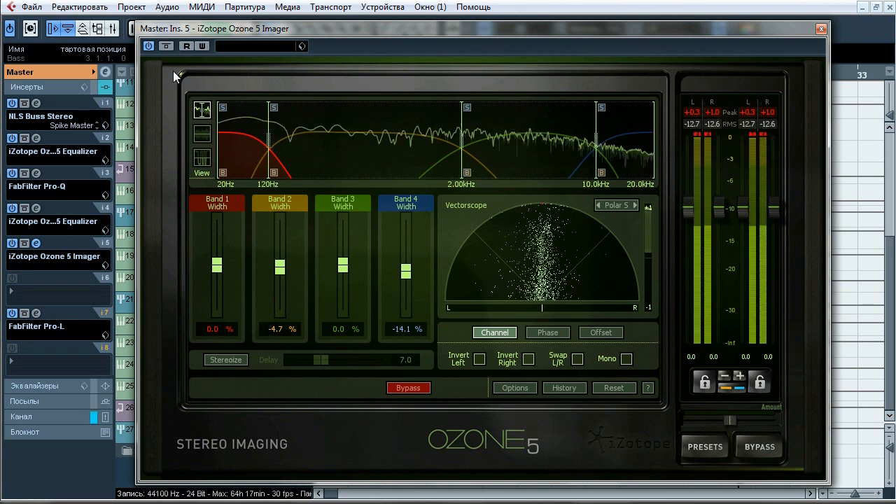
pyautogui.click(167, 46)
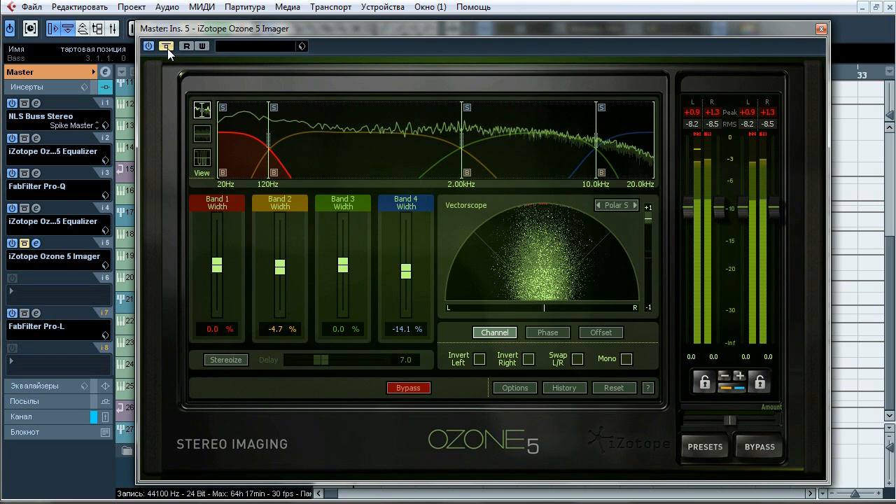
pyautogui.click(167, 46)
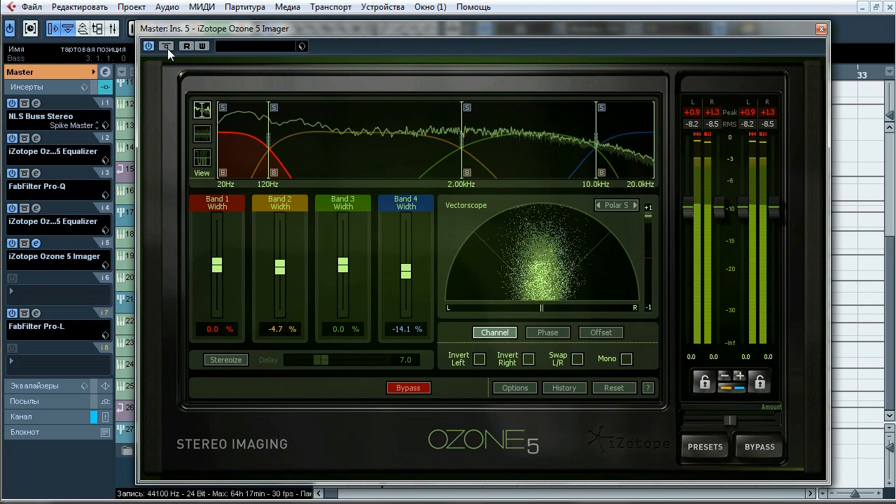
pyautogui.click(167, 48)
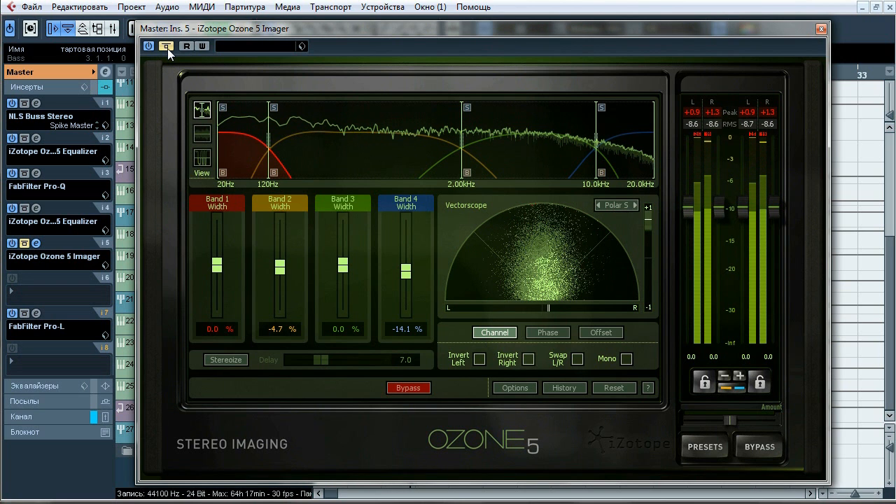
pyautogui.click(167, 48)
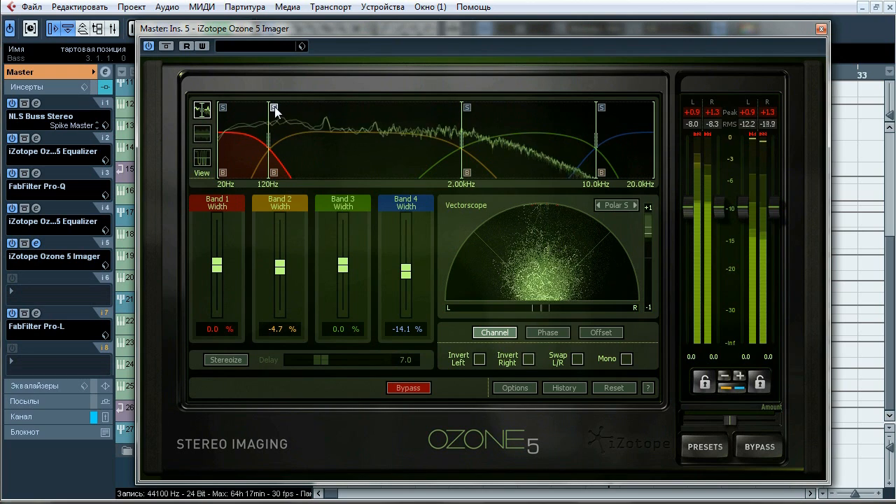
# Audition the Imager's band above 10 kHz using its solo and bypass, and close the plug-in.
pyautogui.click(602, 108)
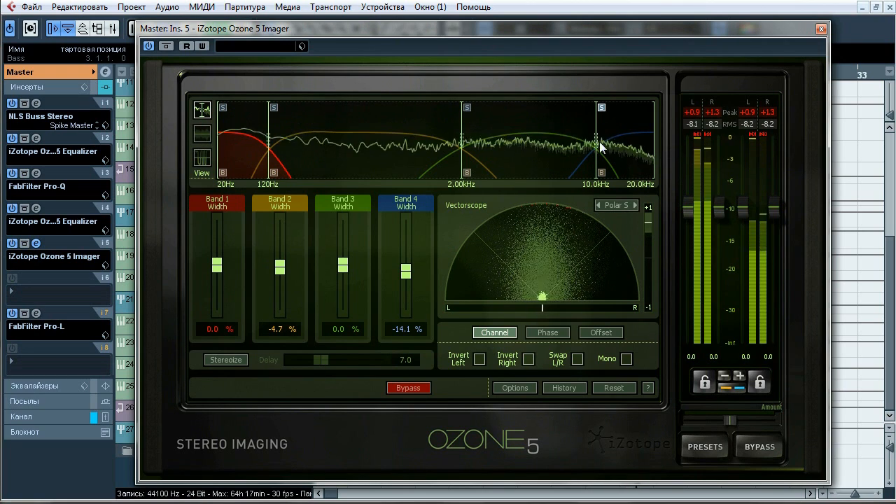
pyautogui.click(601, 172)
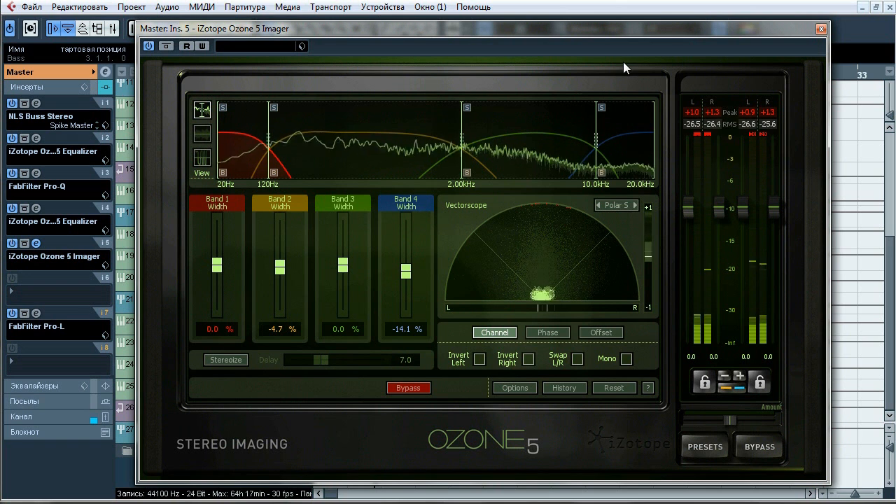
pyautogui.click(822, 29)
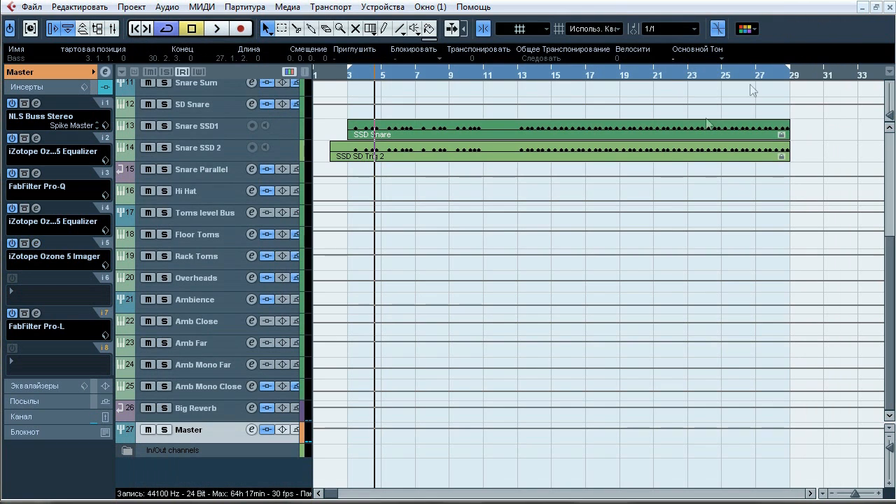
# Compare the mix in playback with the Master's insert 7 FabFilter Pro-L limiter bypassed and active, and stop playback.
pyautogui.click(37, 313)
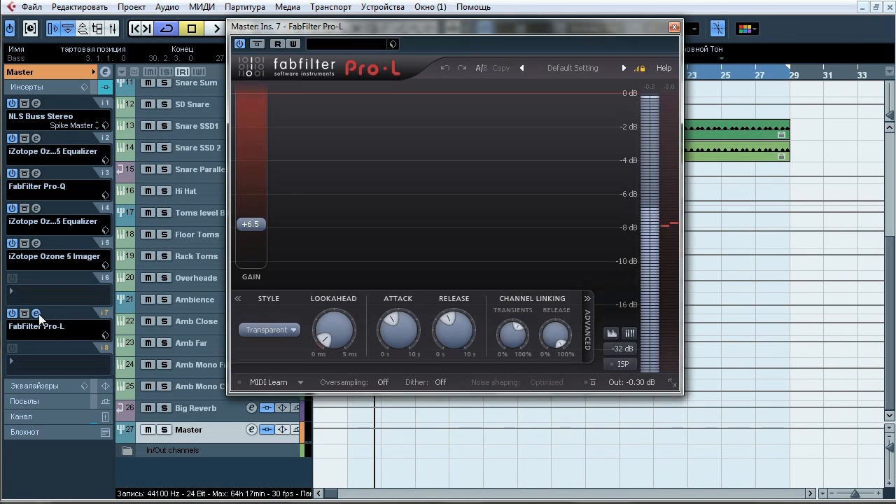
pyautogui.moveTo(370, 17); pyautogui.dragTo(350, 64)
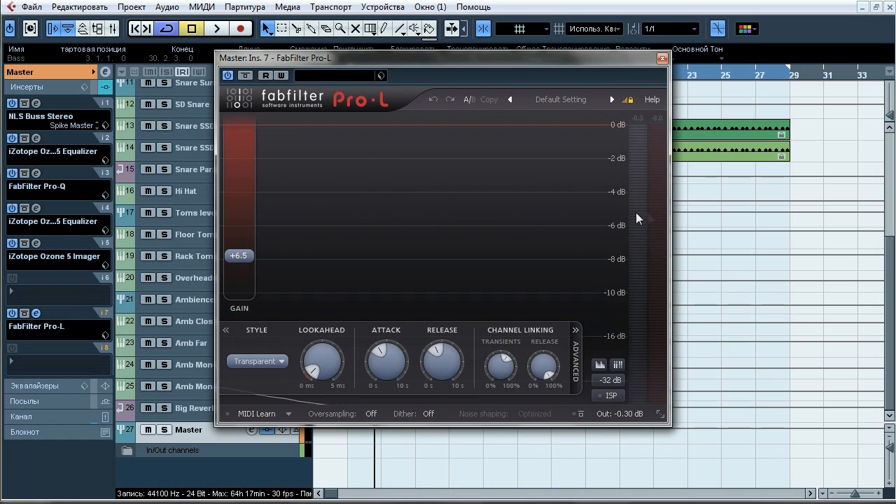
pyautogui.press('space')
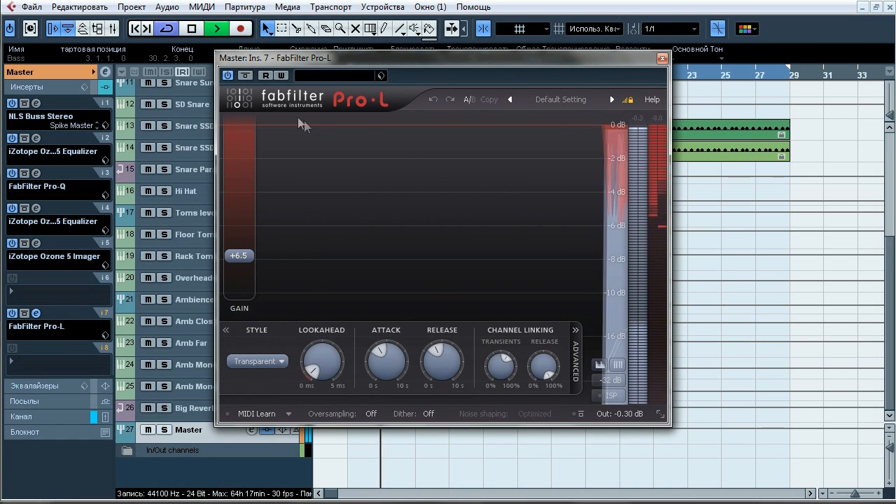
pyautogui.click(246, 76)
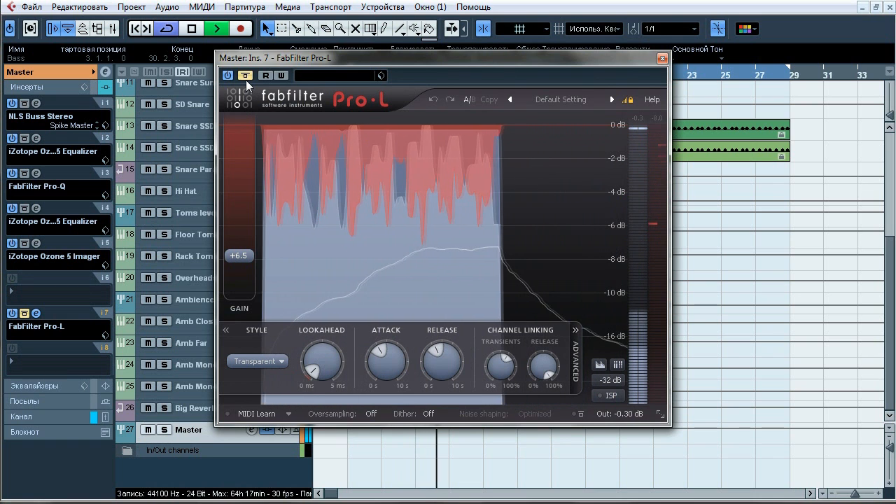
pyautogui.click(245, 77)
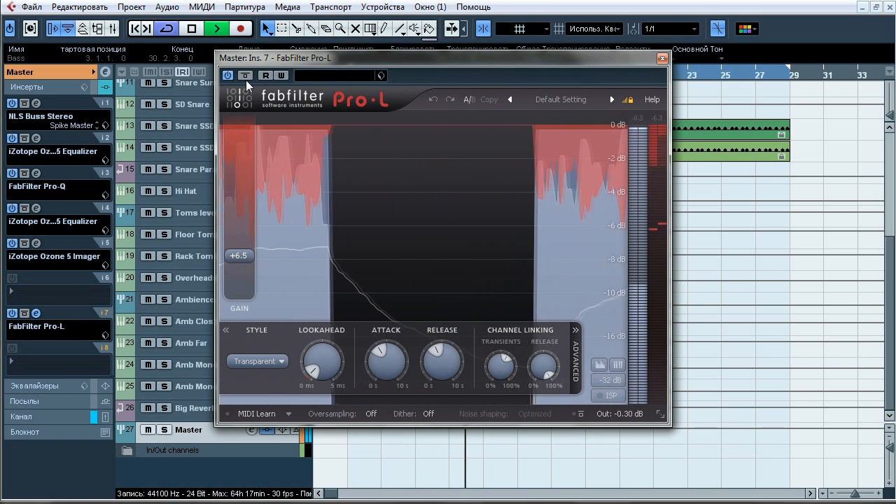
pyautogui.click(245, 77)
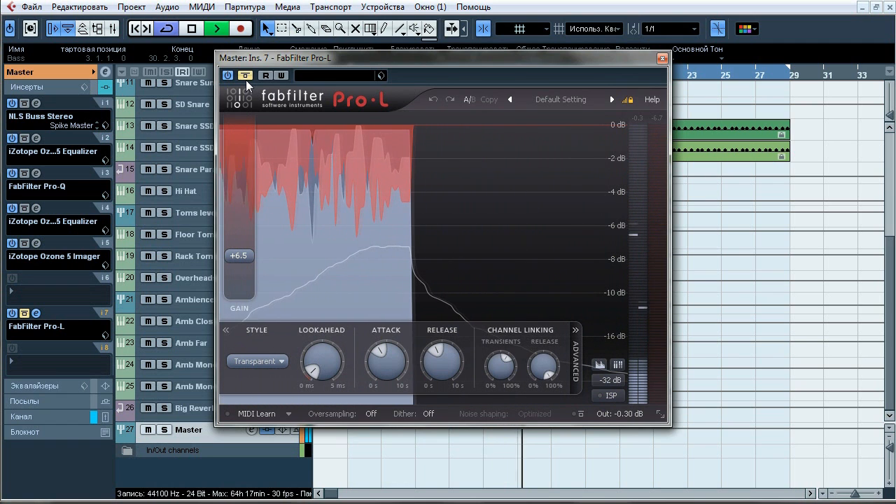
pyautogui.click(246, 77)
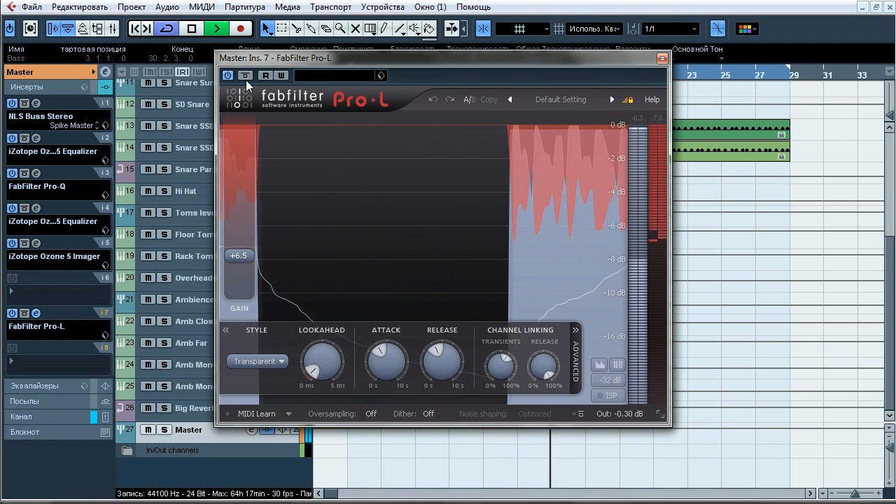
pyautogui.click(246, 77)
pyautogui.click(246, 77)
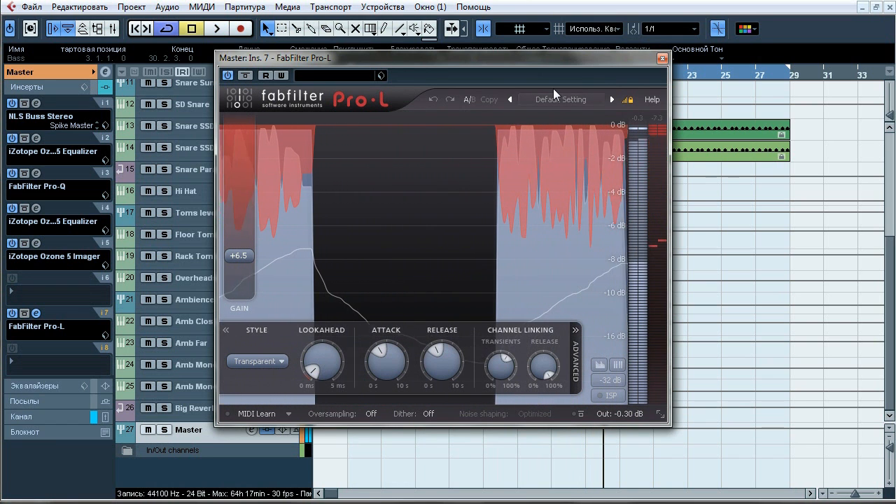
pyautogui.press('space')
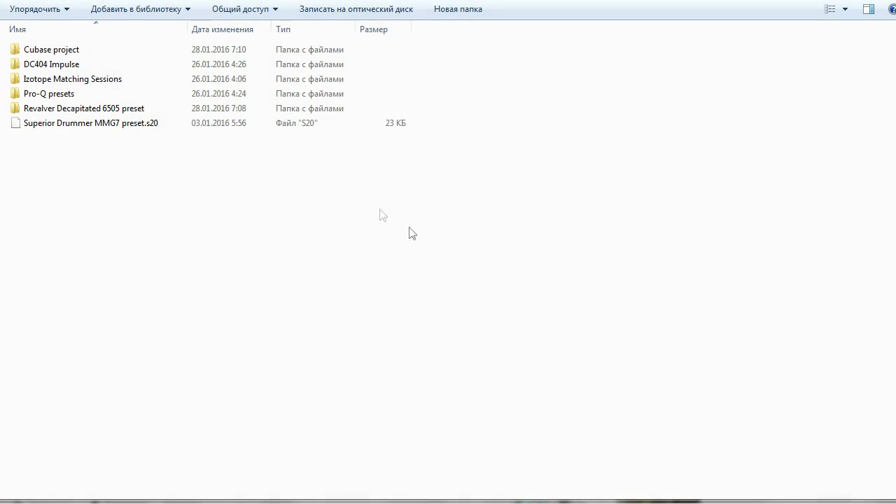
# Switch to the files pack in Windows Explorer and look into the Cubase project, DC404 Impulse and Izotope Matching Sessions folders.
pyautogui.doubleClick(110, 52)
pyautogui.click(9, 2)
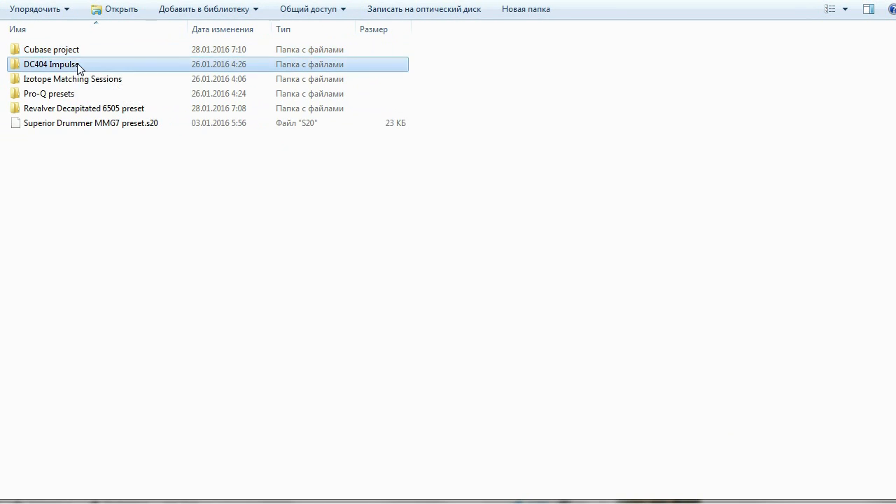
pyautogui.doubleClick(77, 65)
pyautogui.click(10, 2)
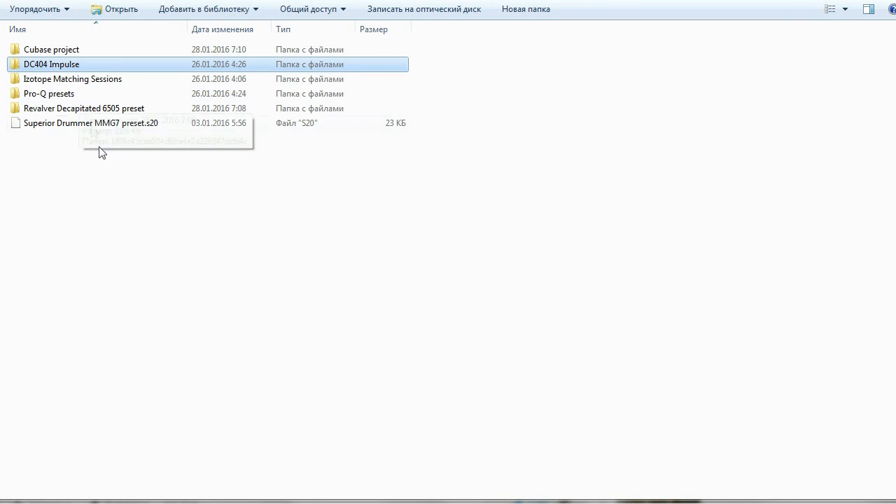
pyautogui.doubleClick(100, 80)
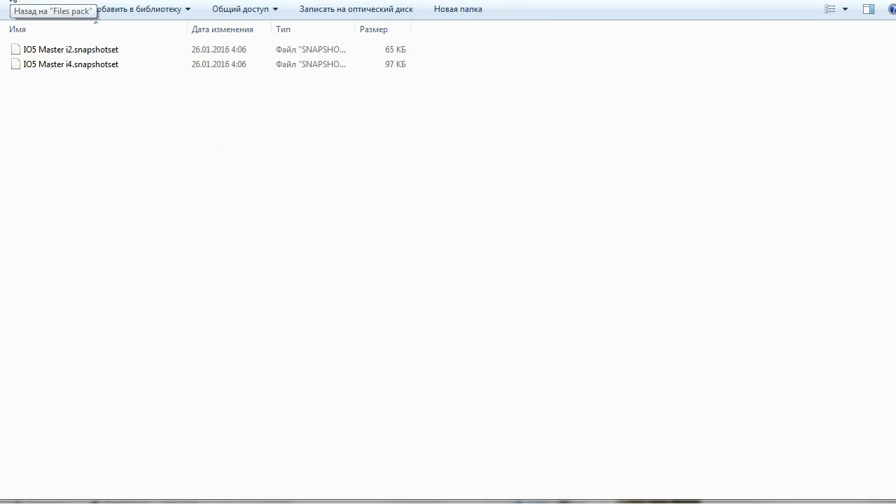
pyautogui.click(9, 2)
# Look into the pack's Pro-Q presets and Revalver Decapitated 6505 preset folders, and select the Superior Drummer MMG7 preset.s20 file.
pyautogui.doubleClick(83, 94)
pyautogui.press('BackSpace')
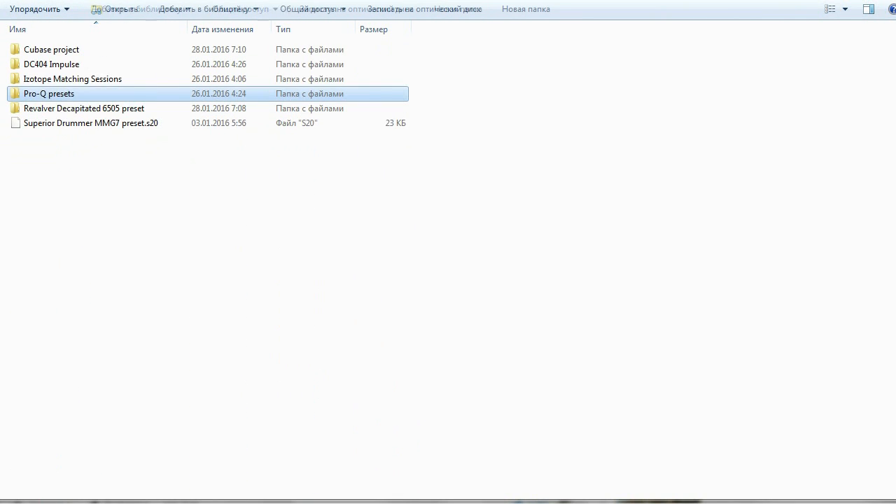
pyautogui.doubleClick(88, 109)
pyautogui.doubleClick(91, 51)
pyautogui.click(10, 2)
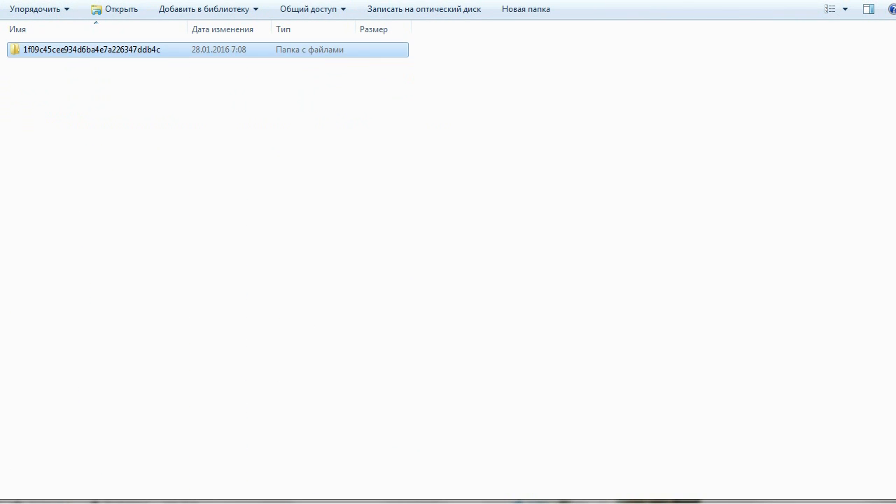
pyautogui.press('BackSpace')
pyautogui.click(99, 124)
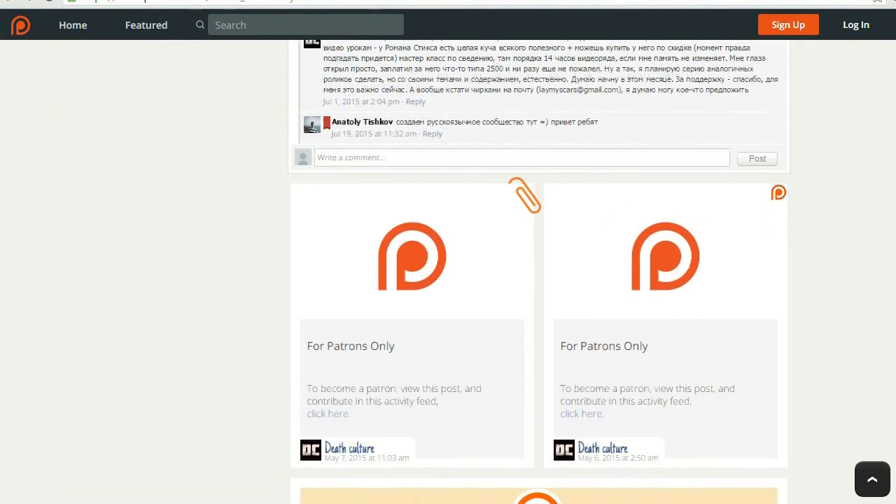
# Switch to Death culture's Patreon page in the browser, review the $1.00+ per month reward and continue with the $1.00 pledge.
pyautogui.scroll(-1, 449, 280)
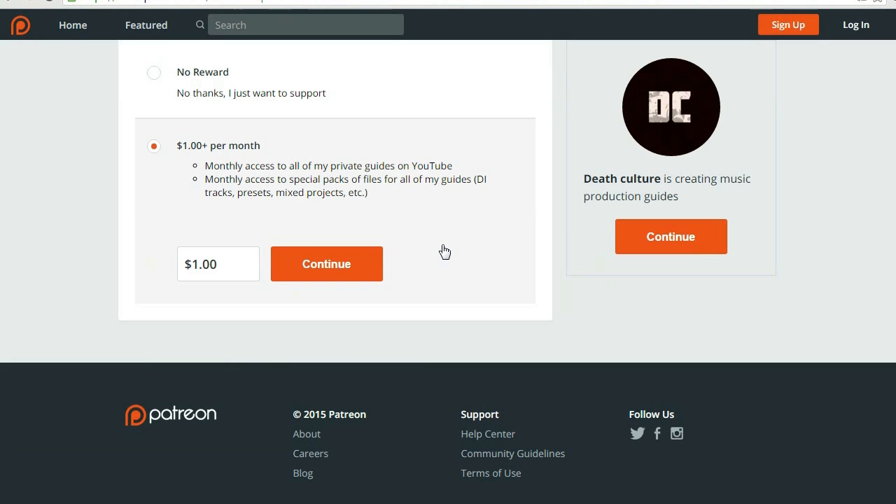
pyautogui.scroll(2, 890, 203)
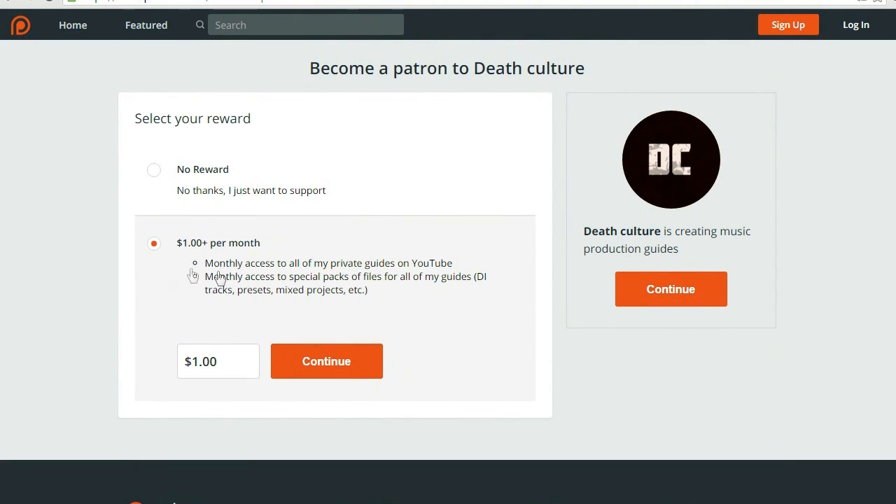
pyautogui.click(352, 360)
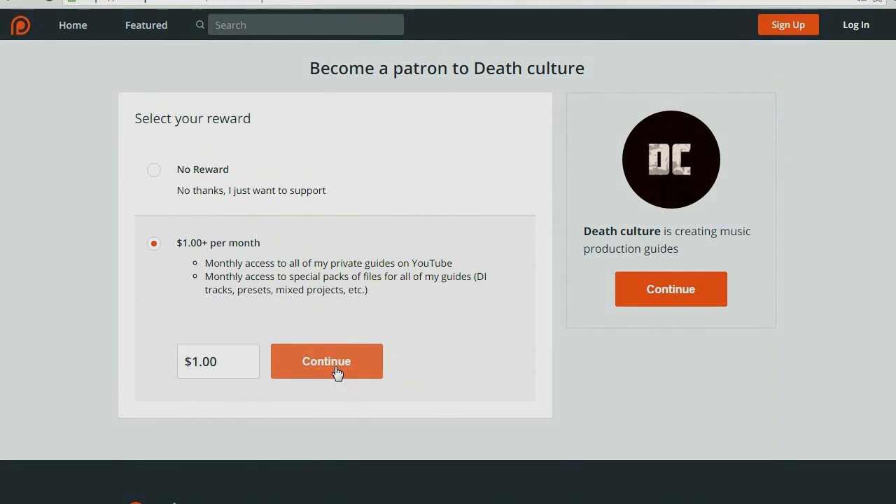